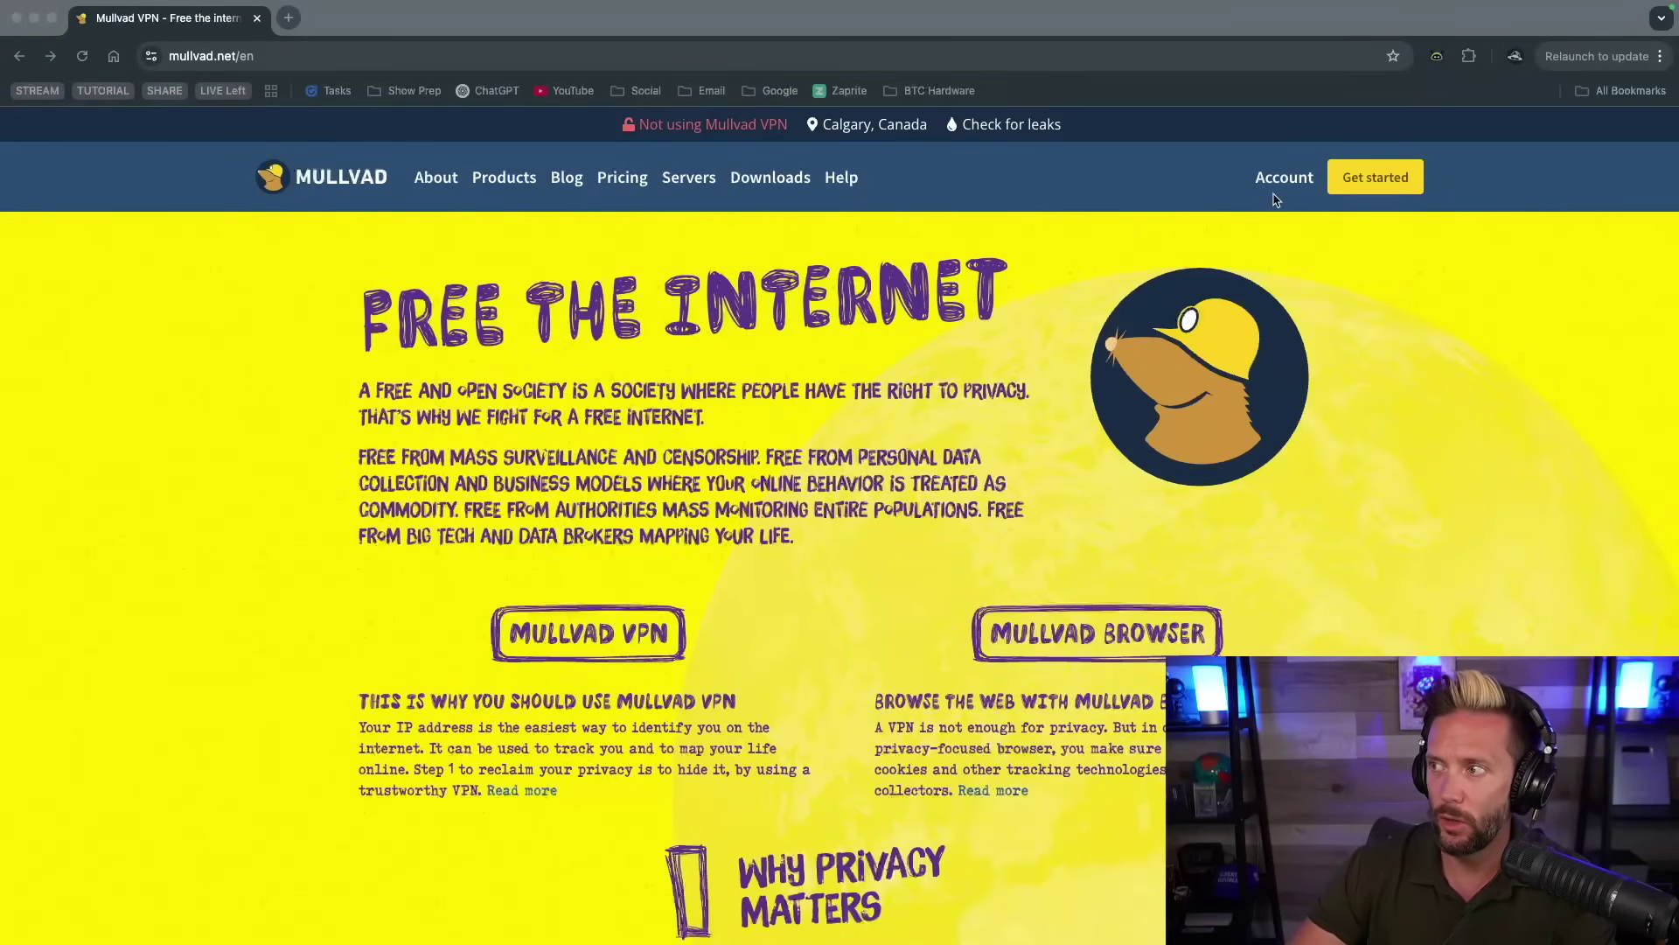
Open the Mullvad getting-started page and generate a new account number.
left_click(1369, 194)
left_click(1369, 194)
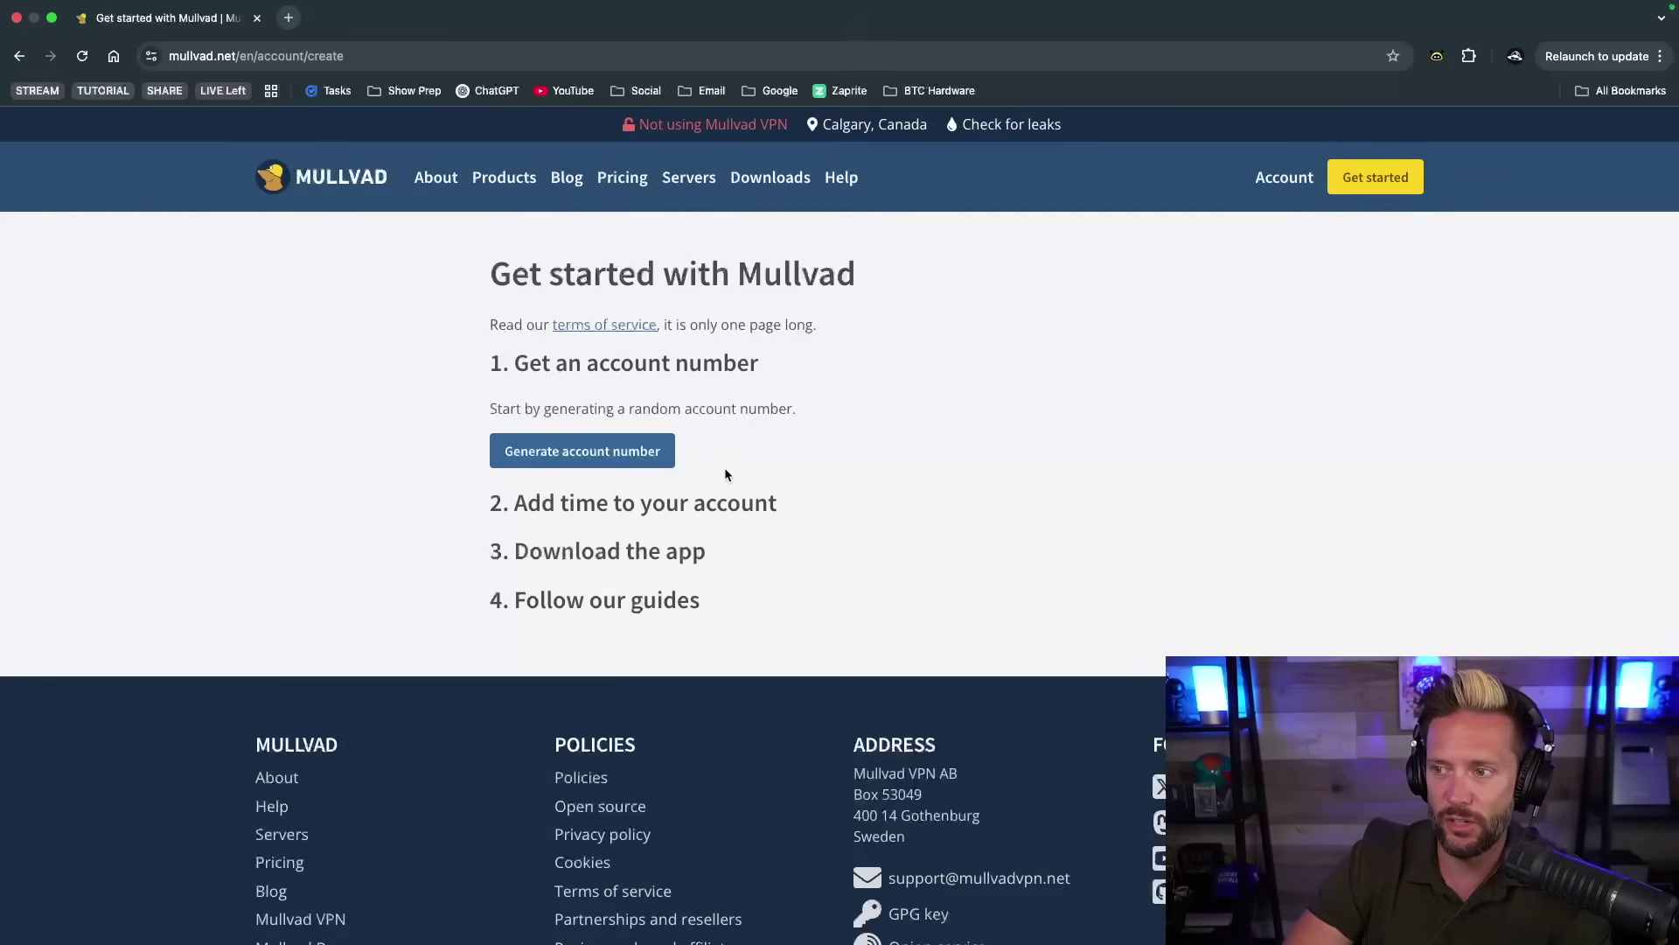
left_click(578, 447)
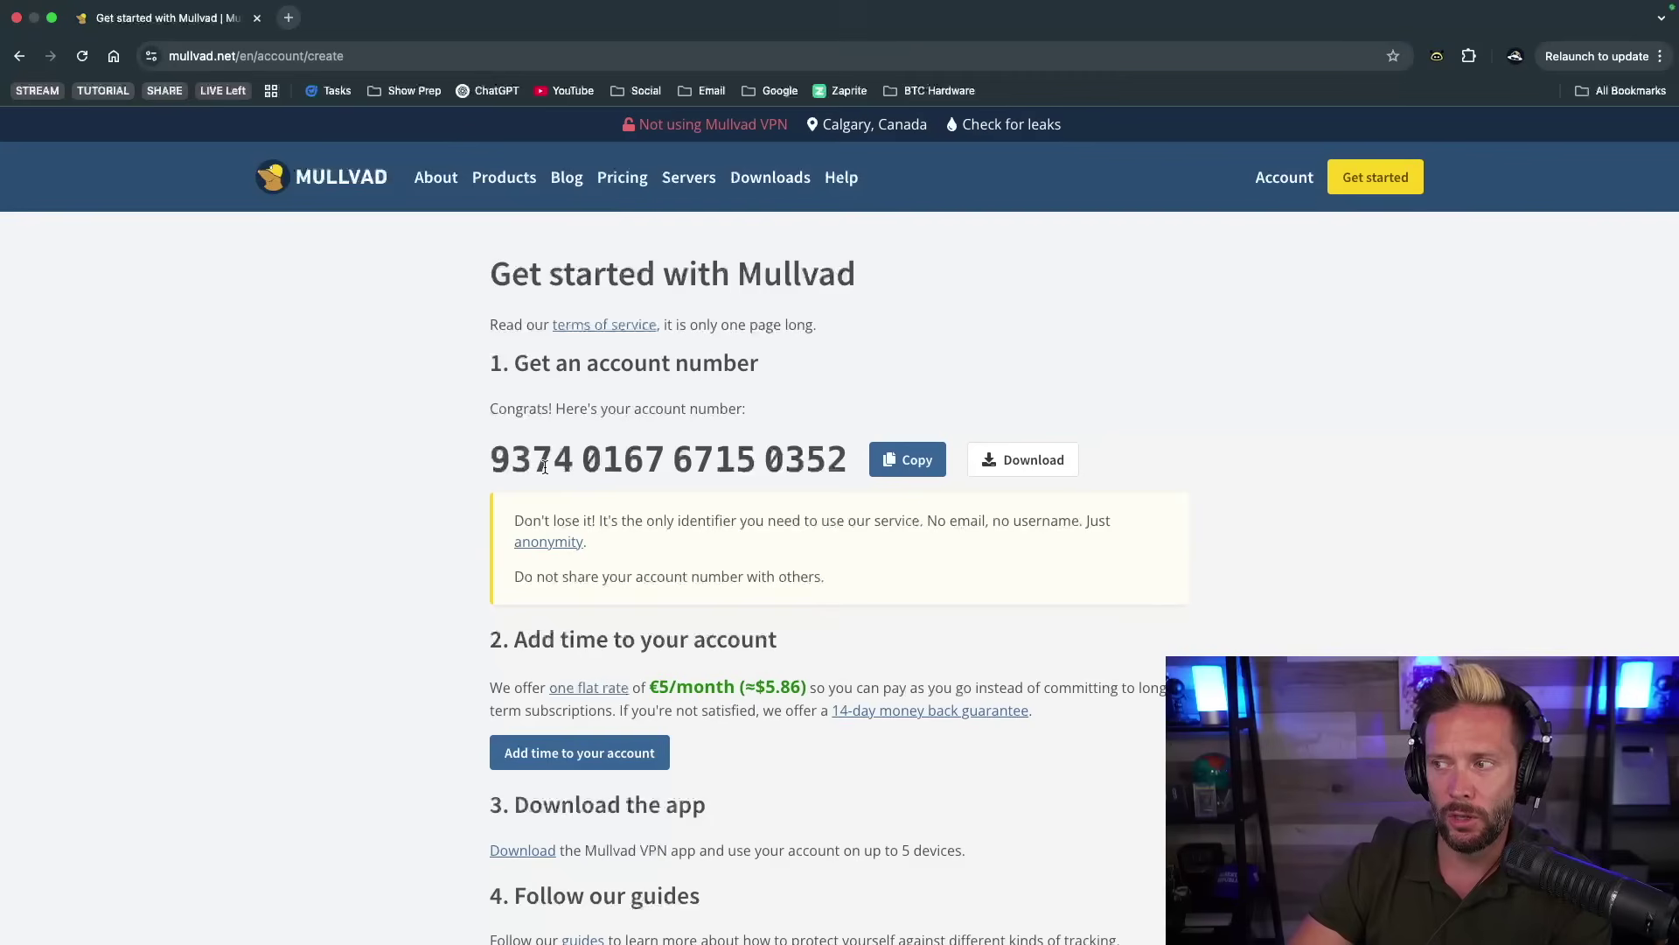
Download the account number as mullvad_account.txt, open the file to check its content, and return to the account creation page.
left_click(999, 461)
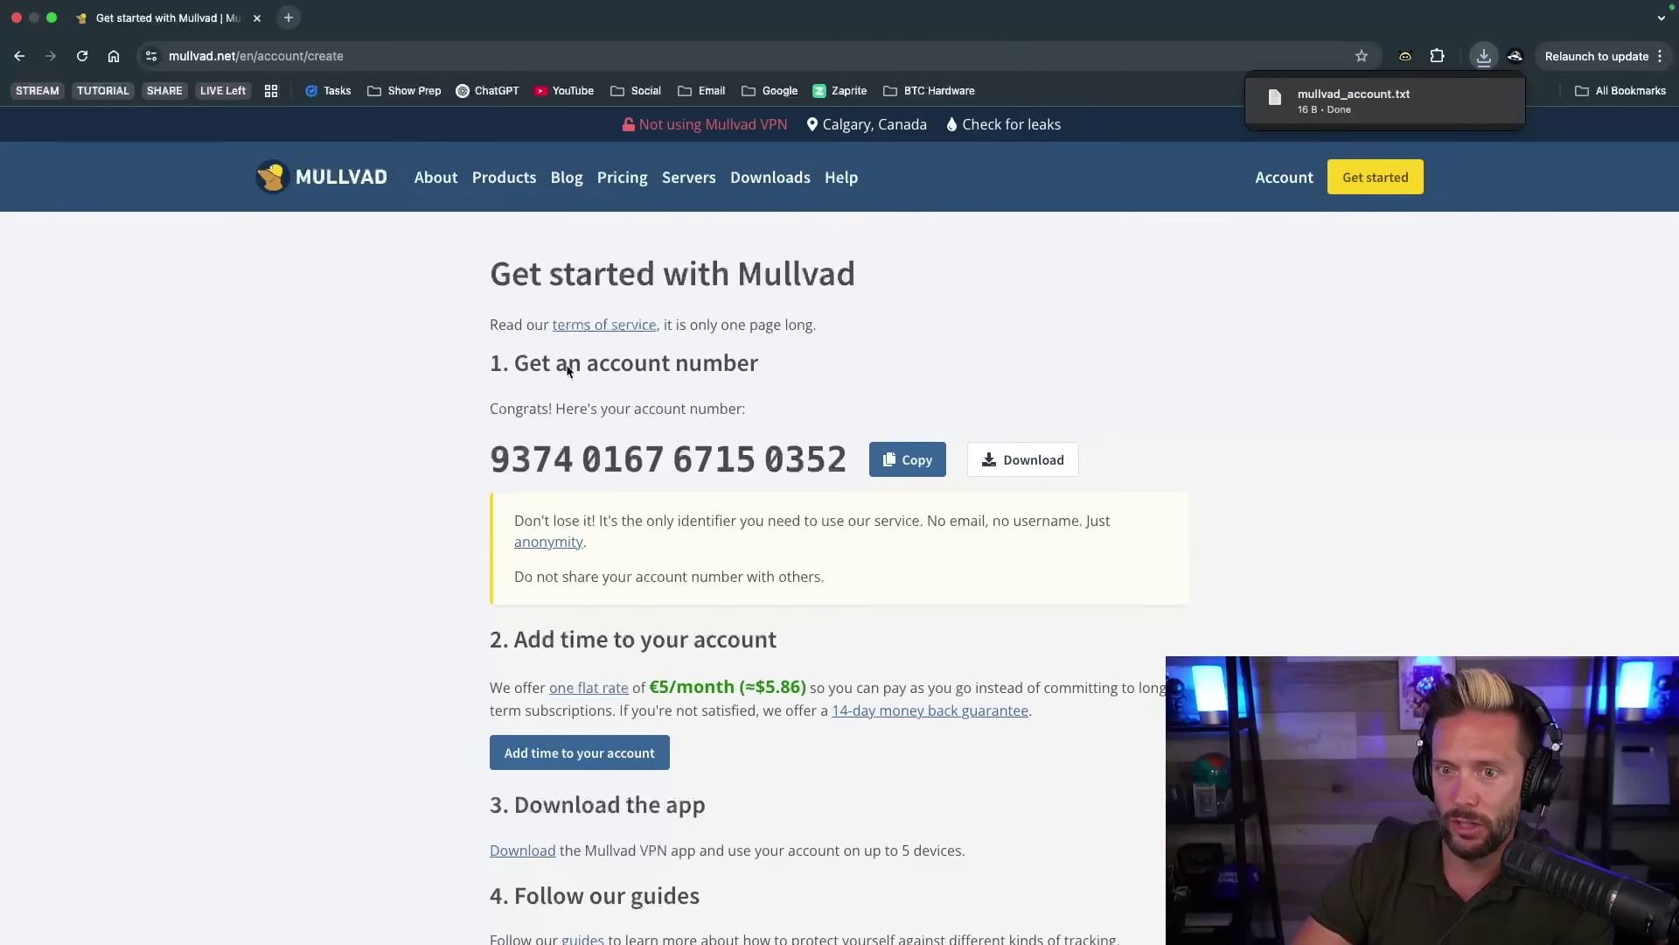
left_click(1348, 113)
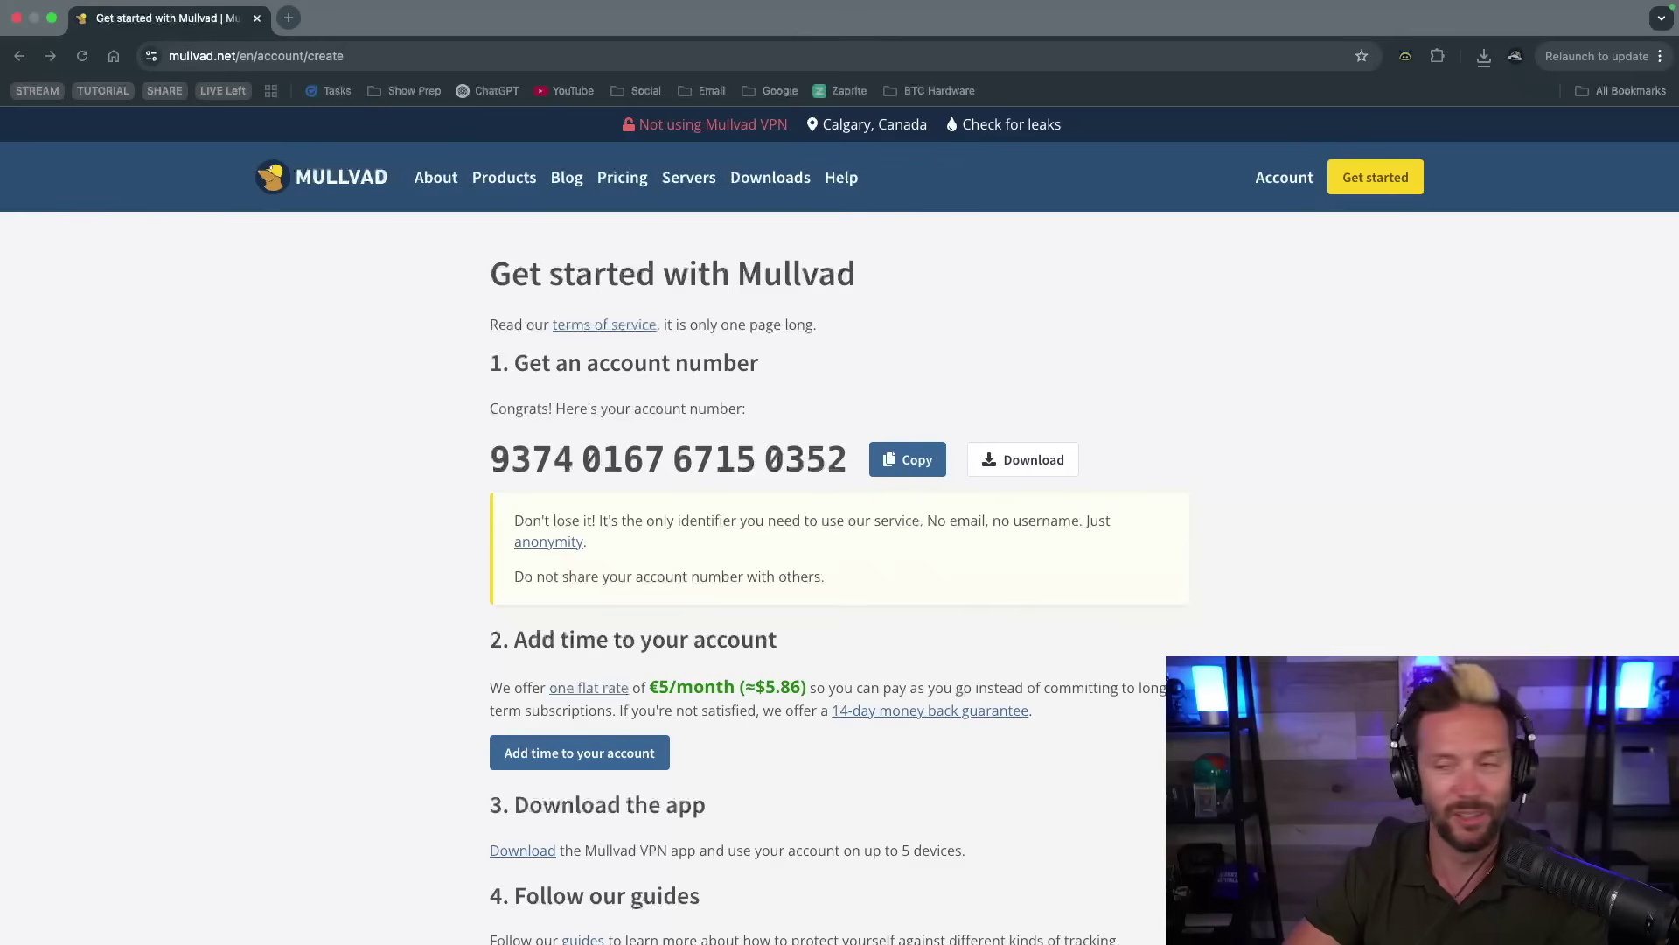
key("F11")
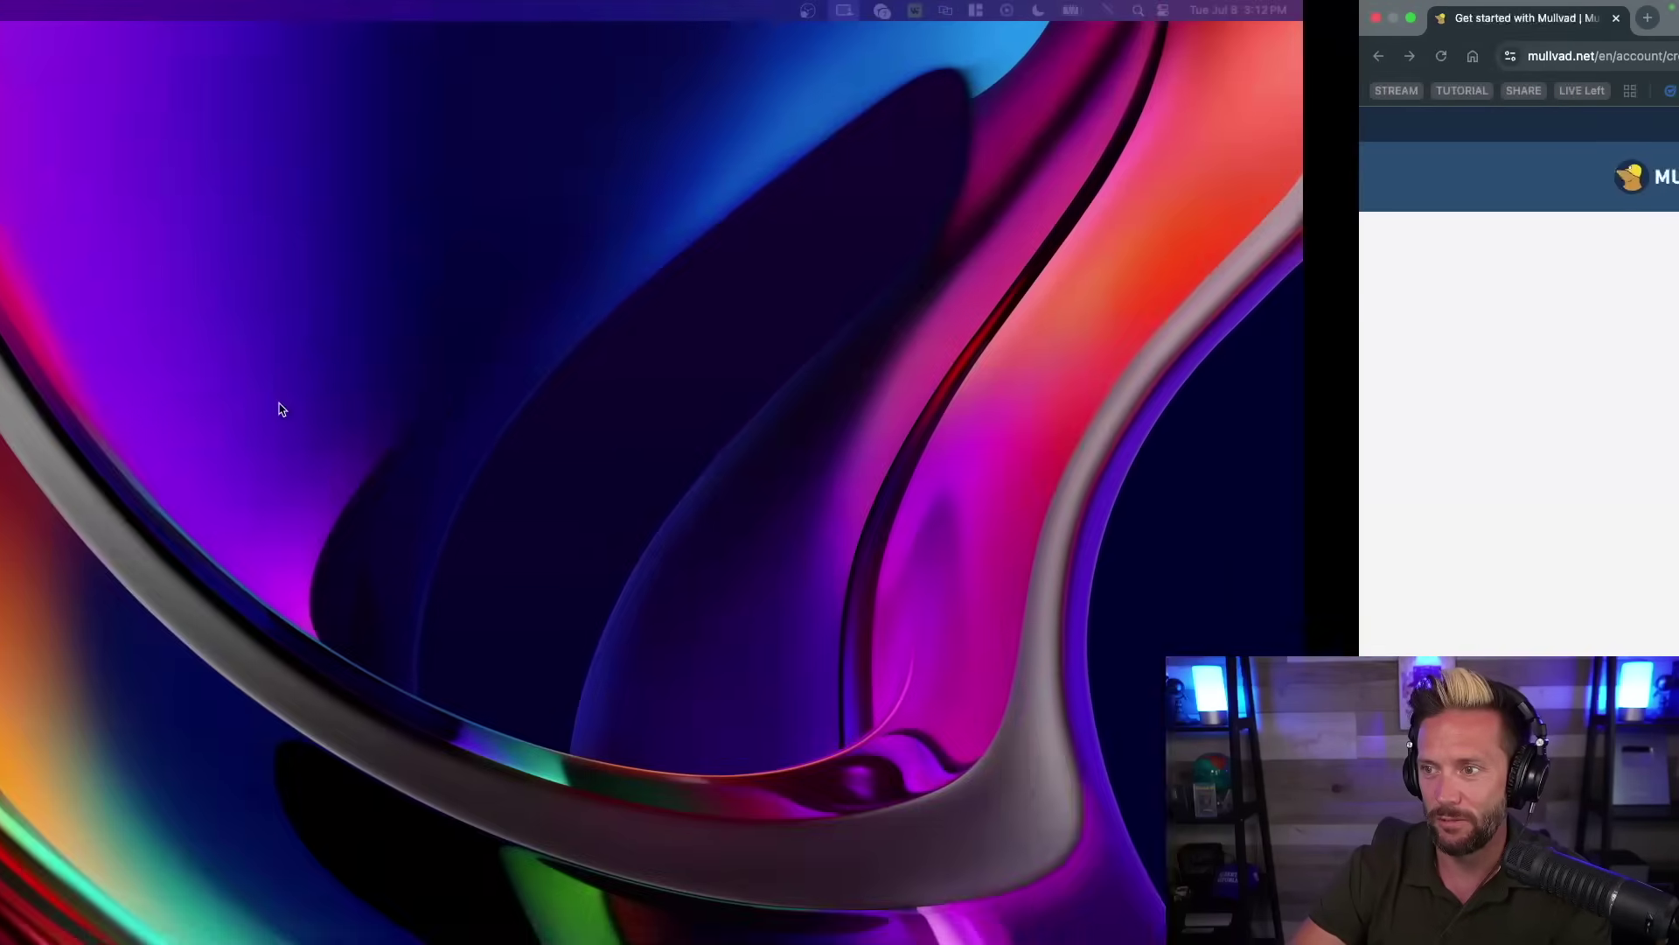
double_click(53, 372)
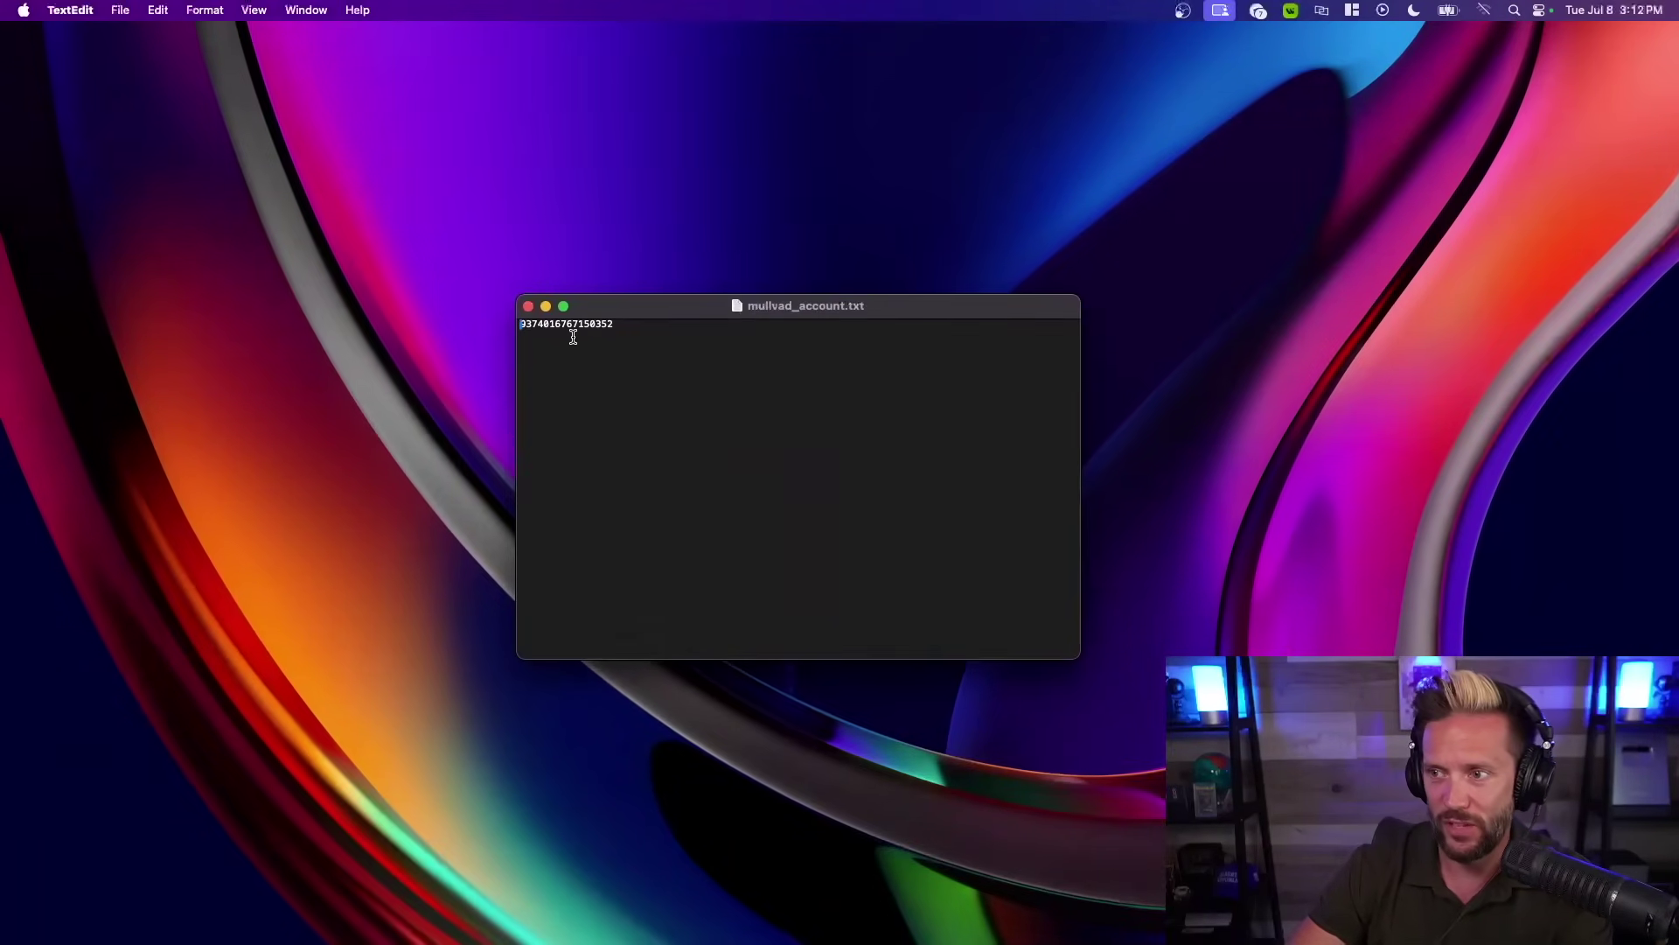
left_click(529, 304)
key("F11")
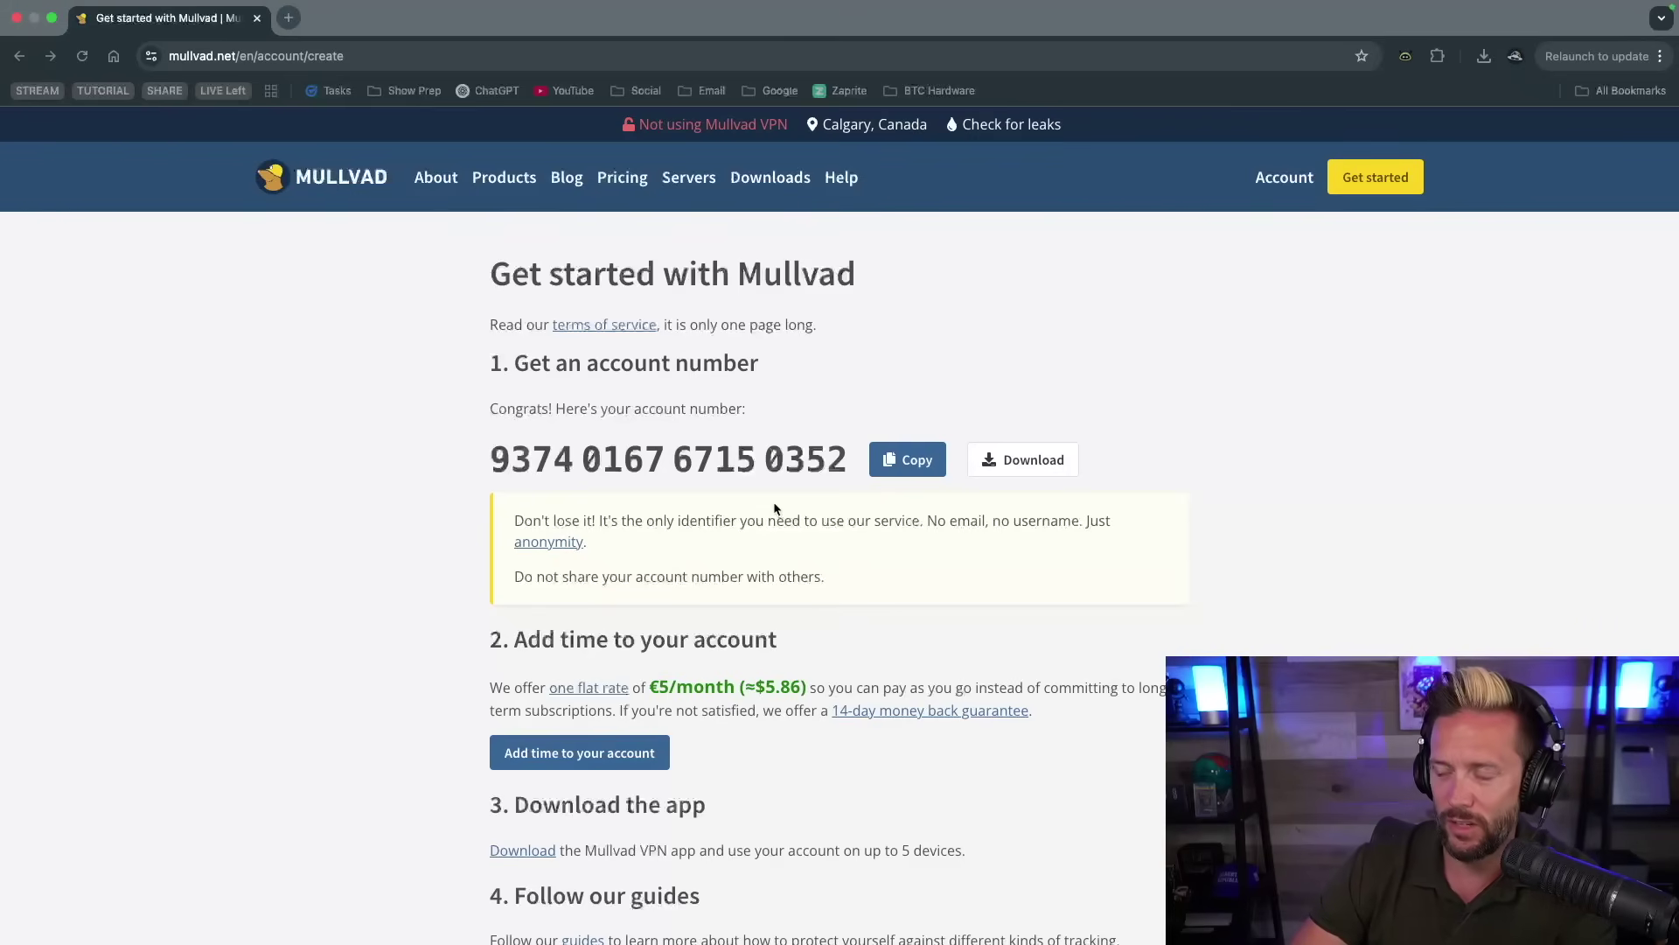
Copy the generated account number and use it to log in for adding time to the account.
left_click(896, 469)
left_click(885, 462)
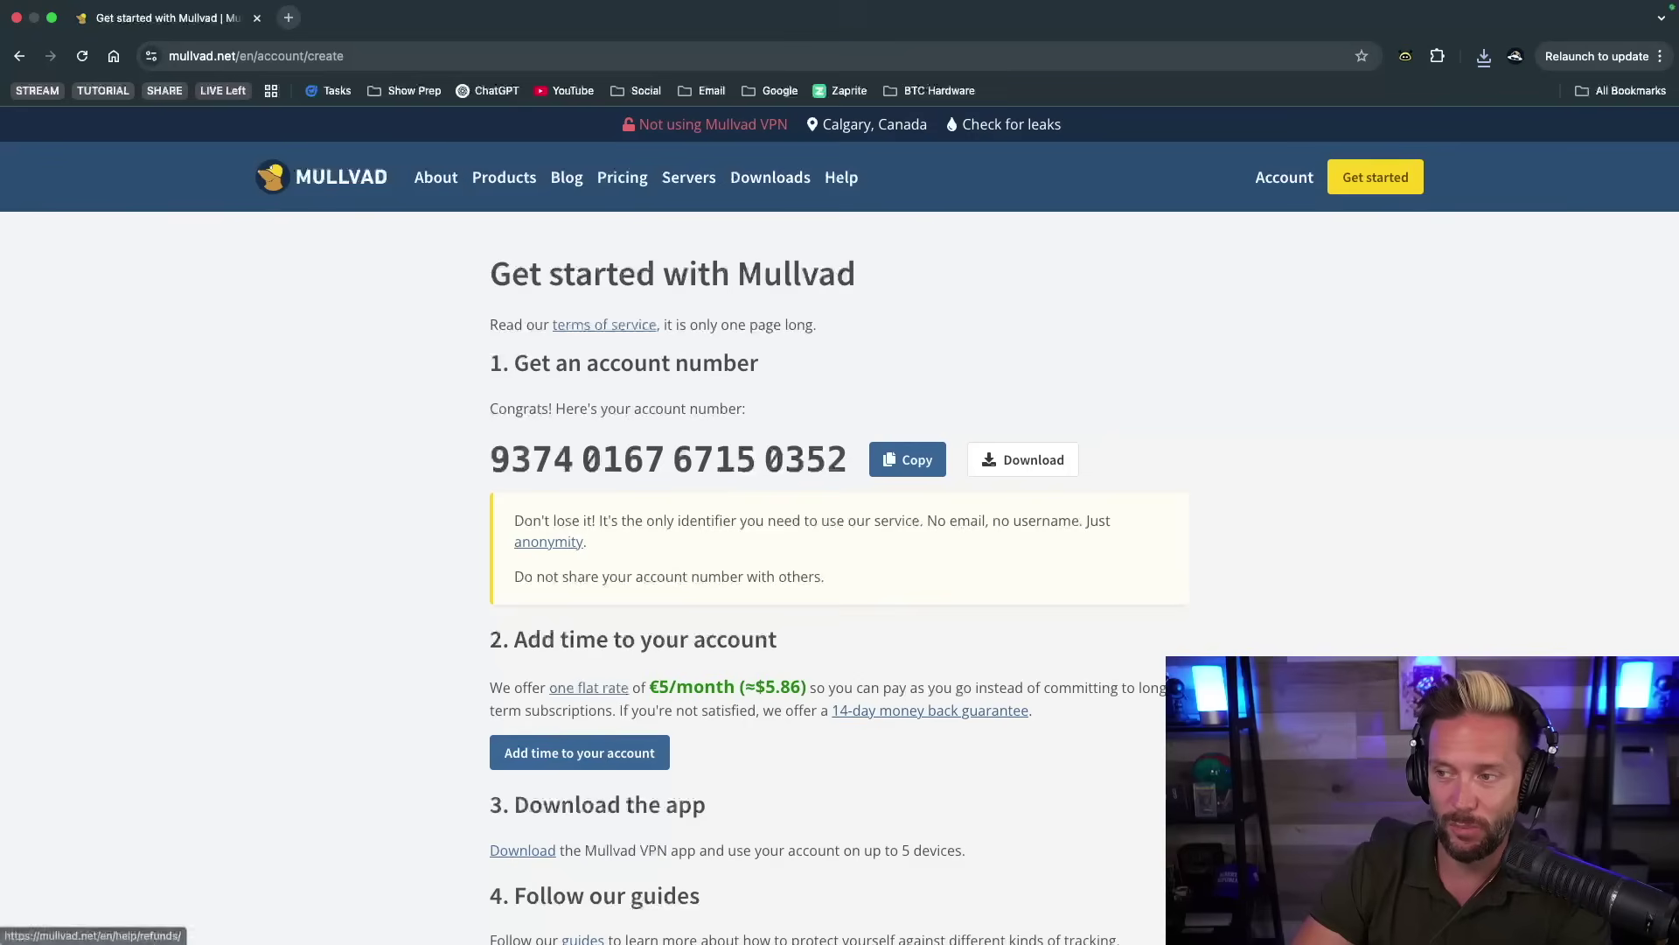
scroll(971, 594, "down", 5)
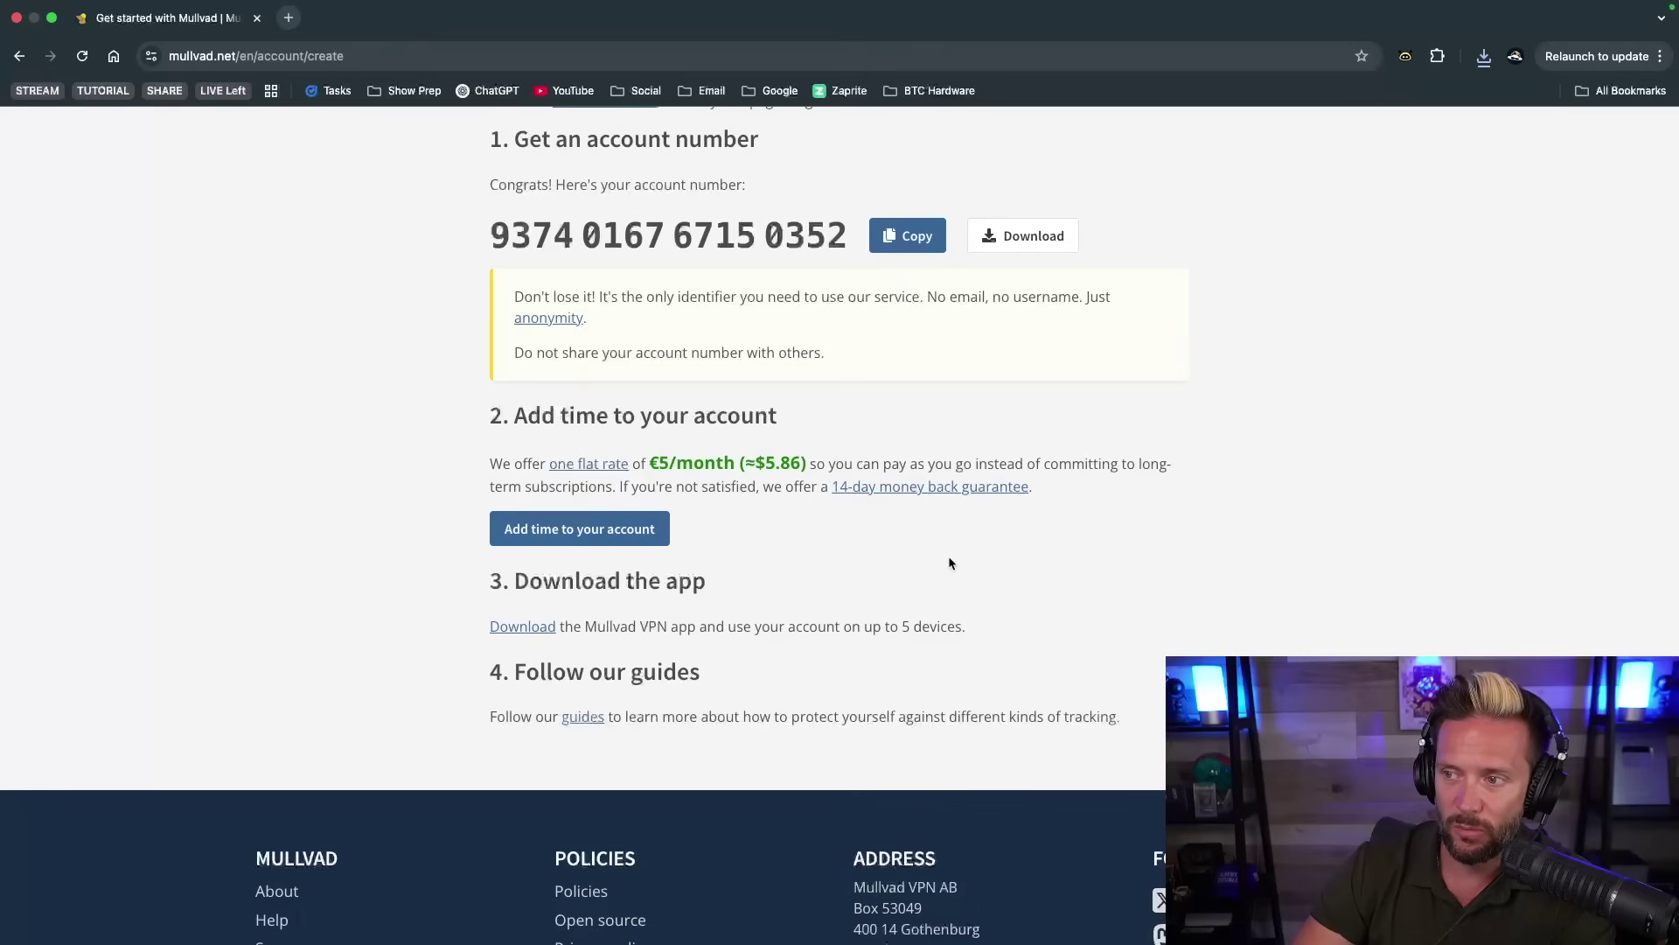
left_click(541, 530)
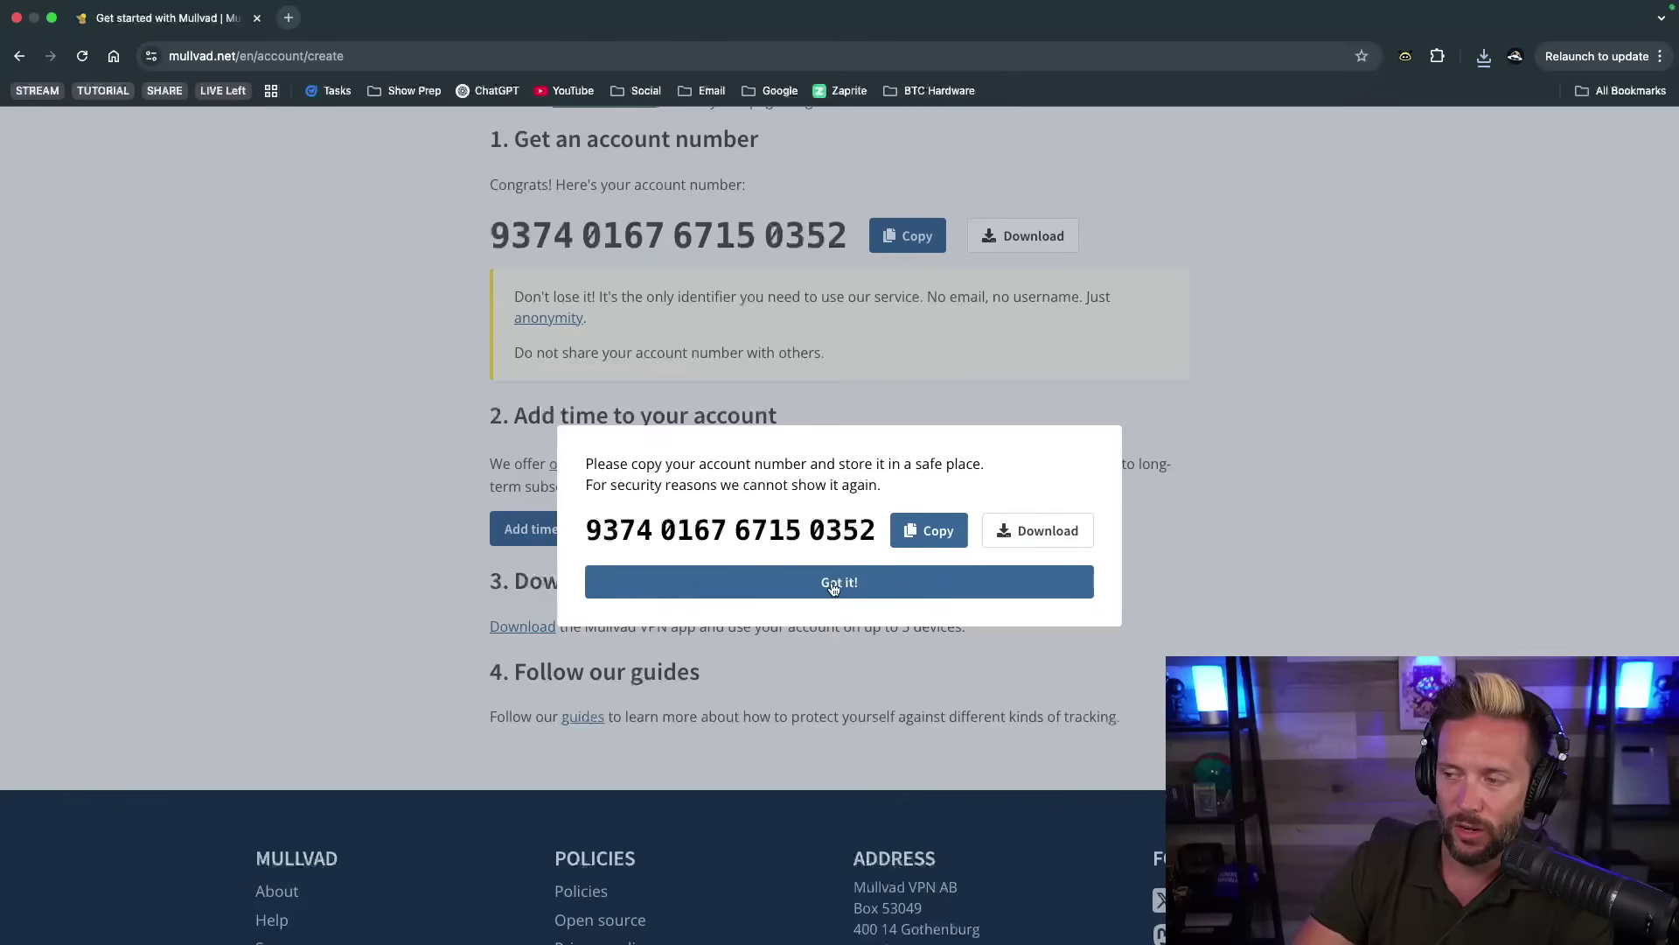
left_click(832, 582)
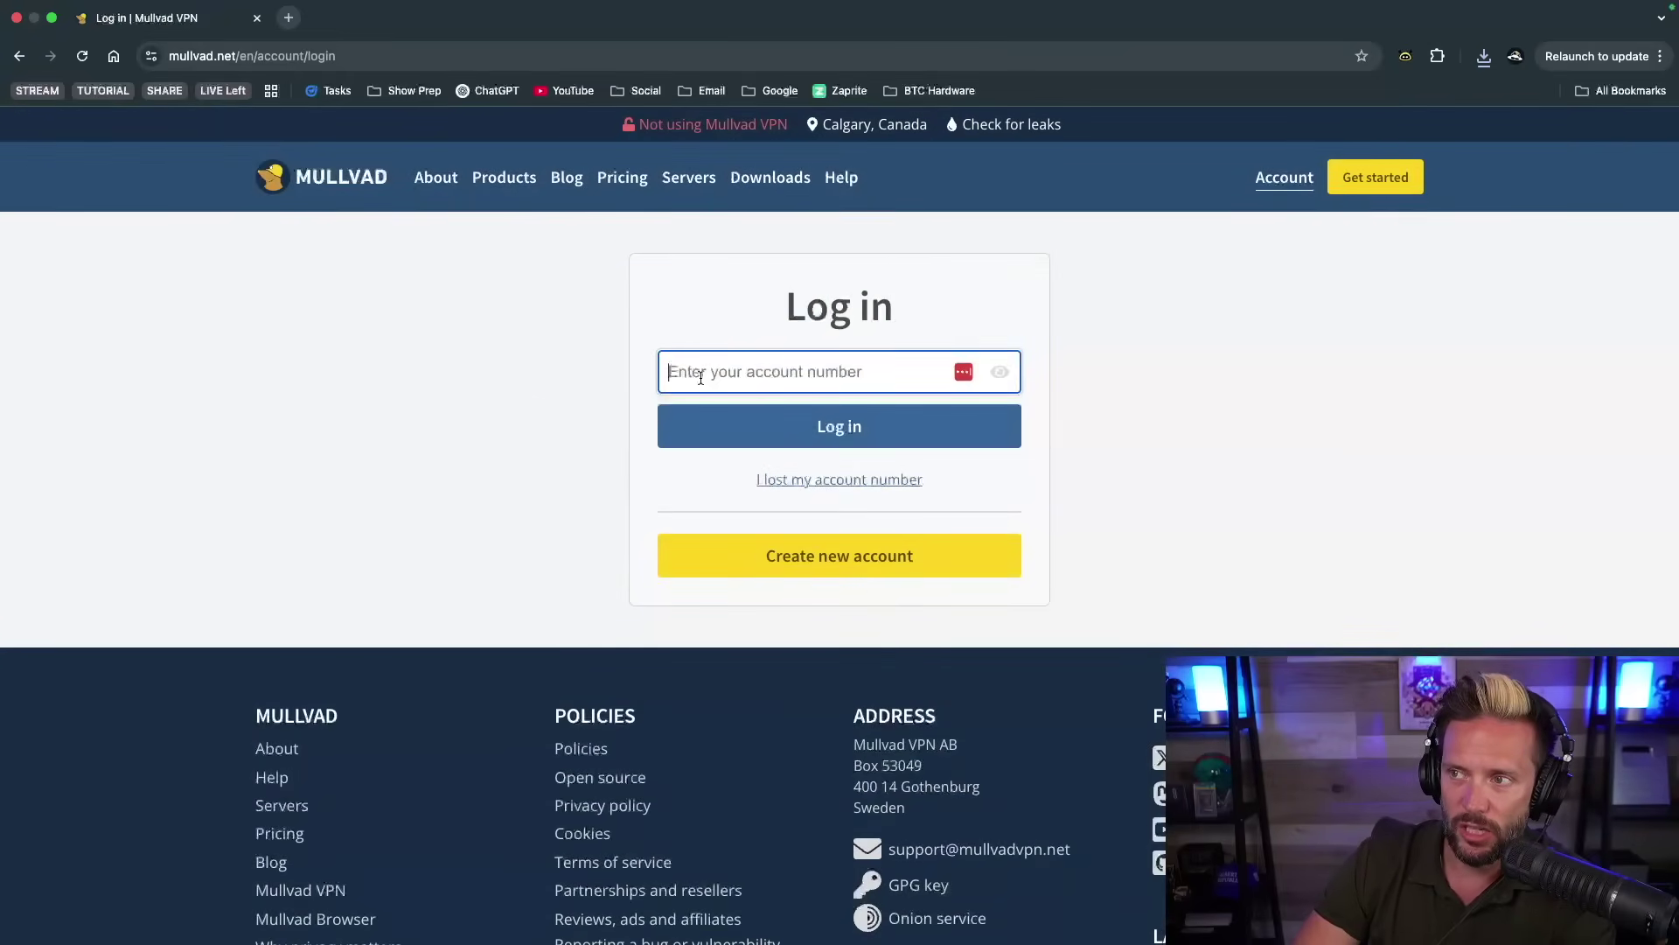
key("super+v")
left_click(796, 438)
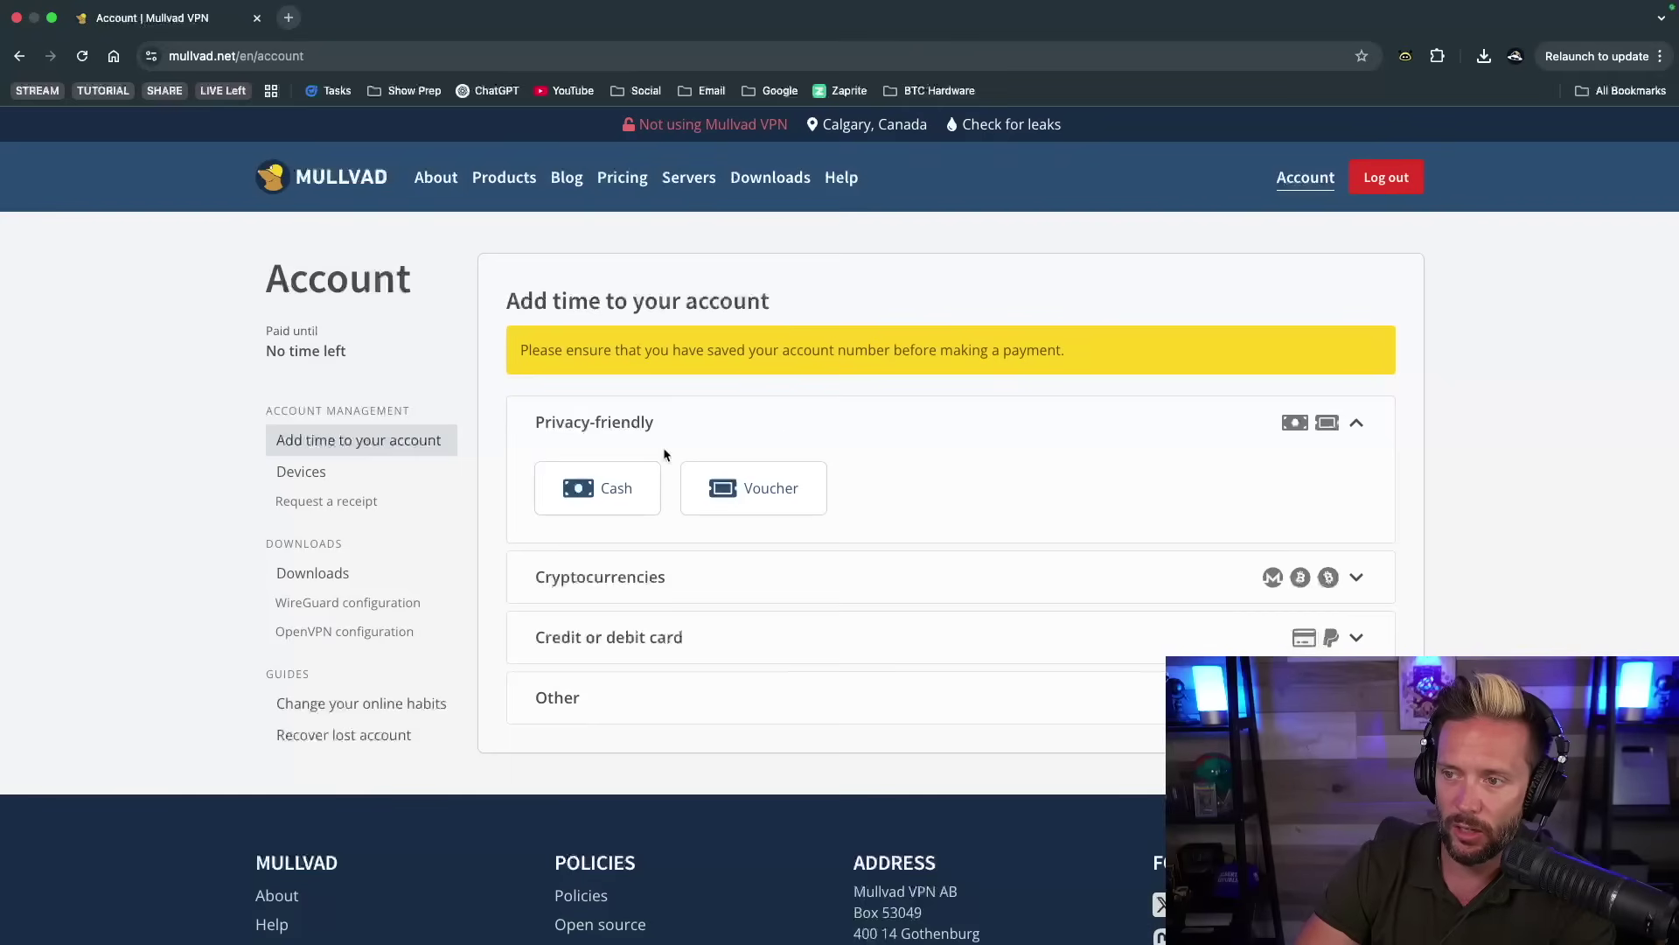
Look through the payment methods, expanding the credit or debit card options.
scroll(884, 516, "down", 2)
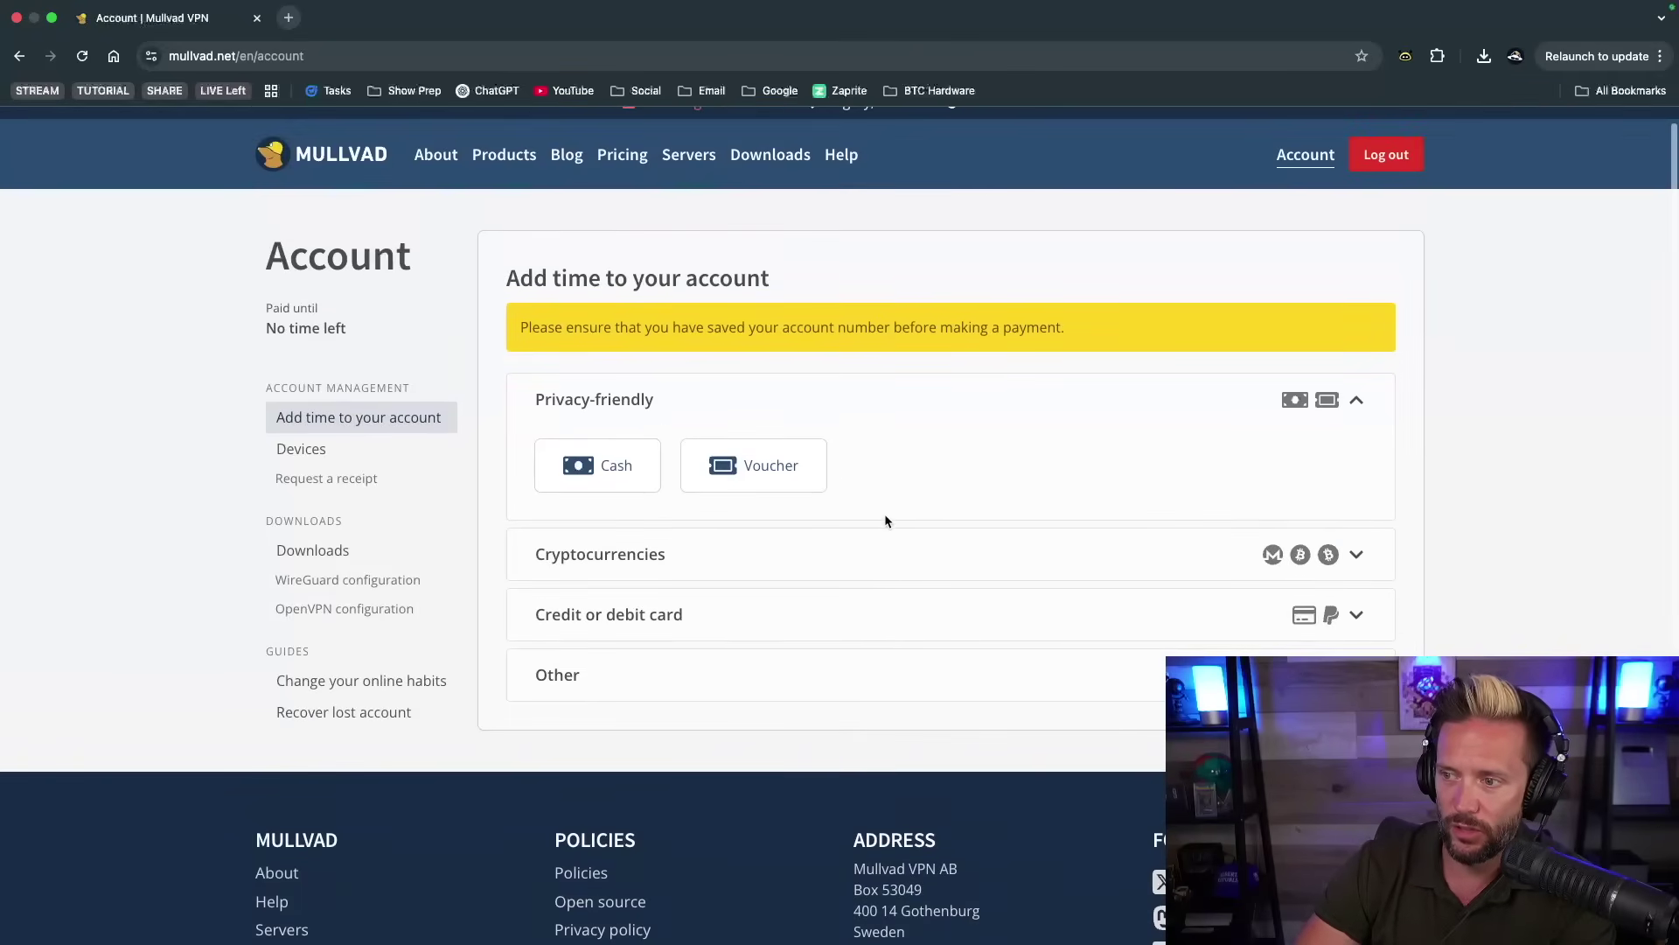
left_click(796, 614)
scroll(799, 668, "down", 2)
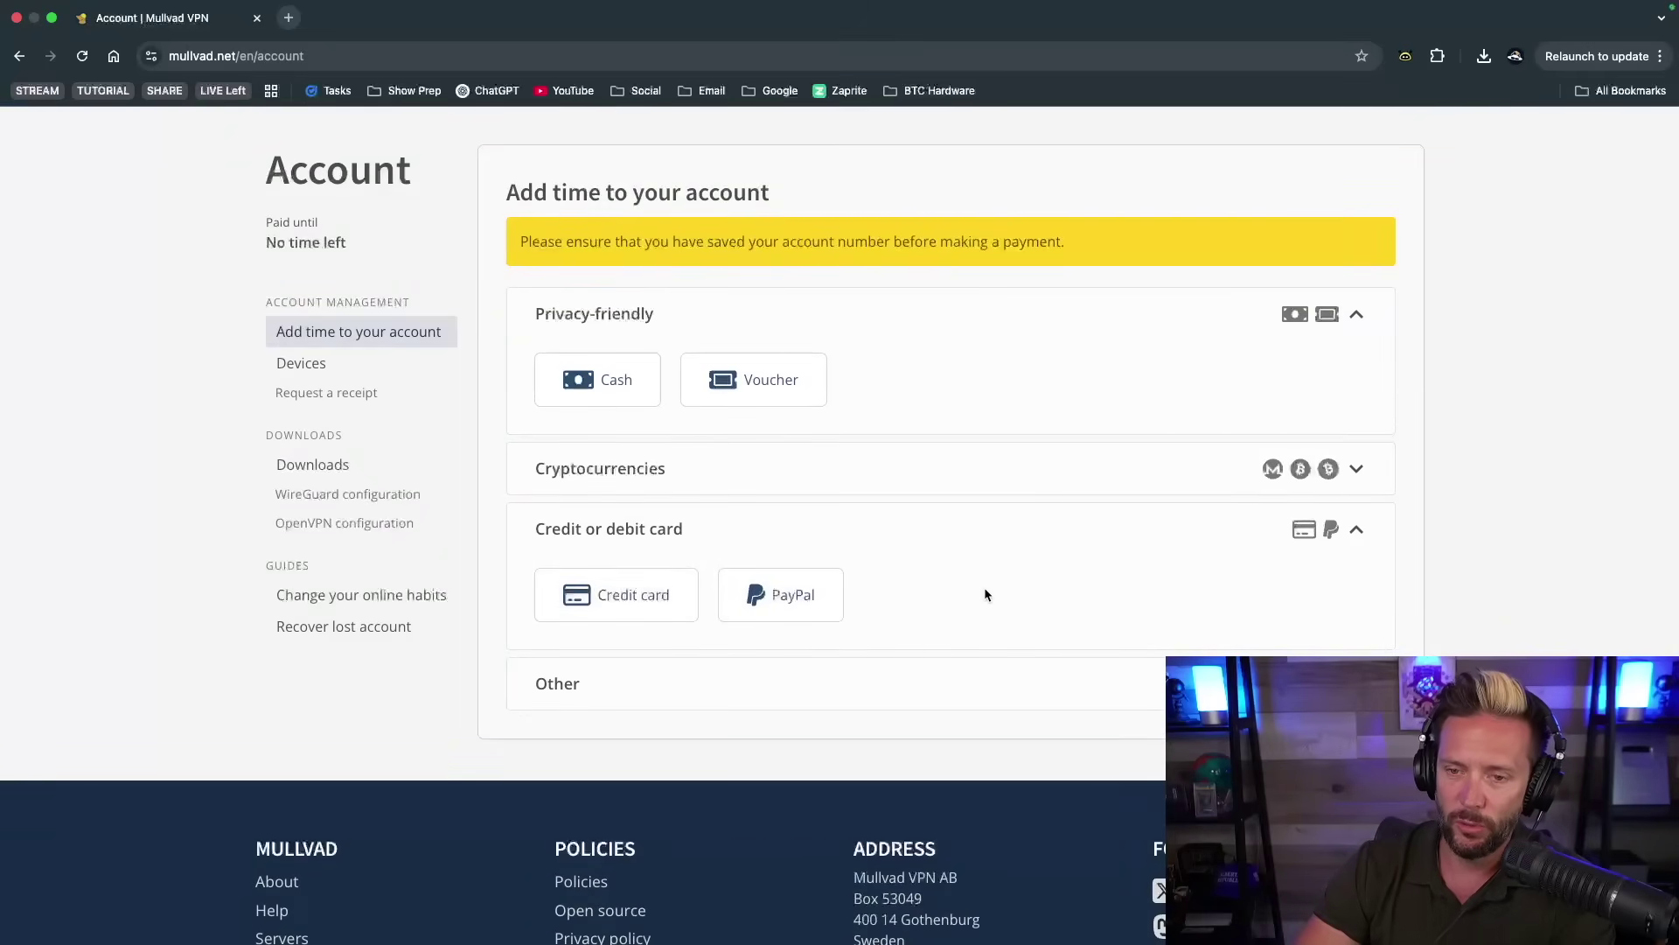
scroll(1129, 591, "down", 1)
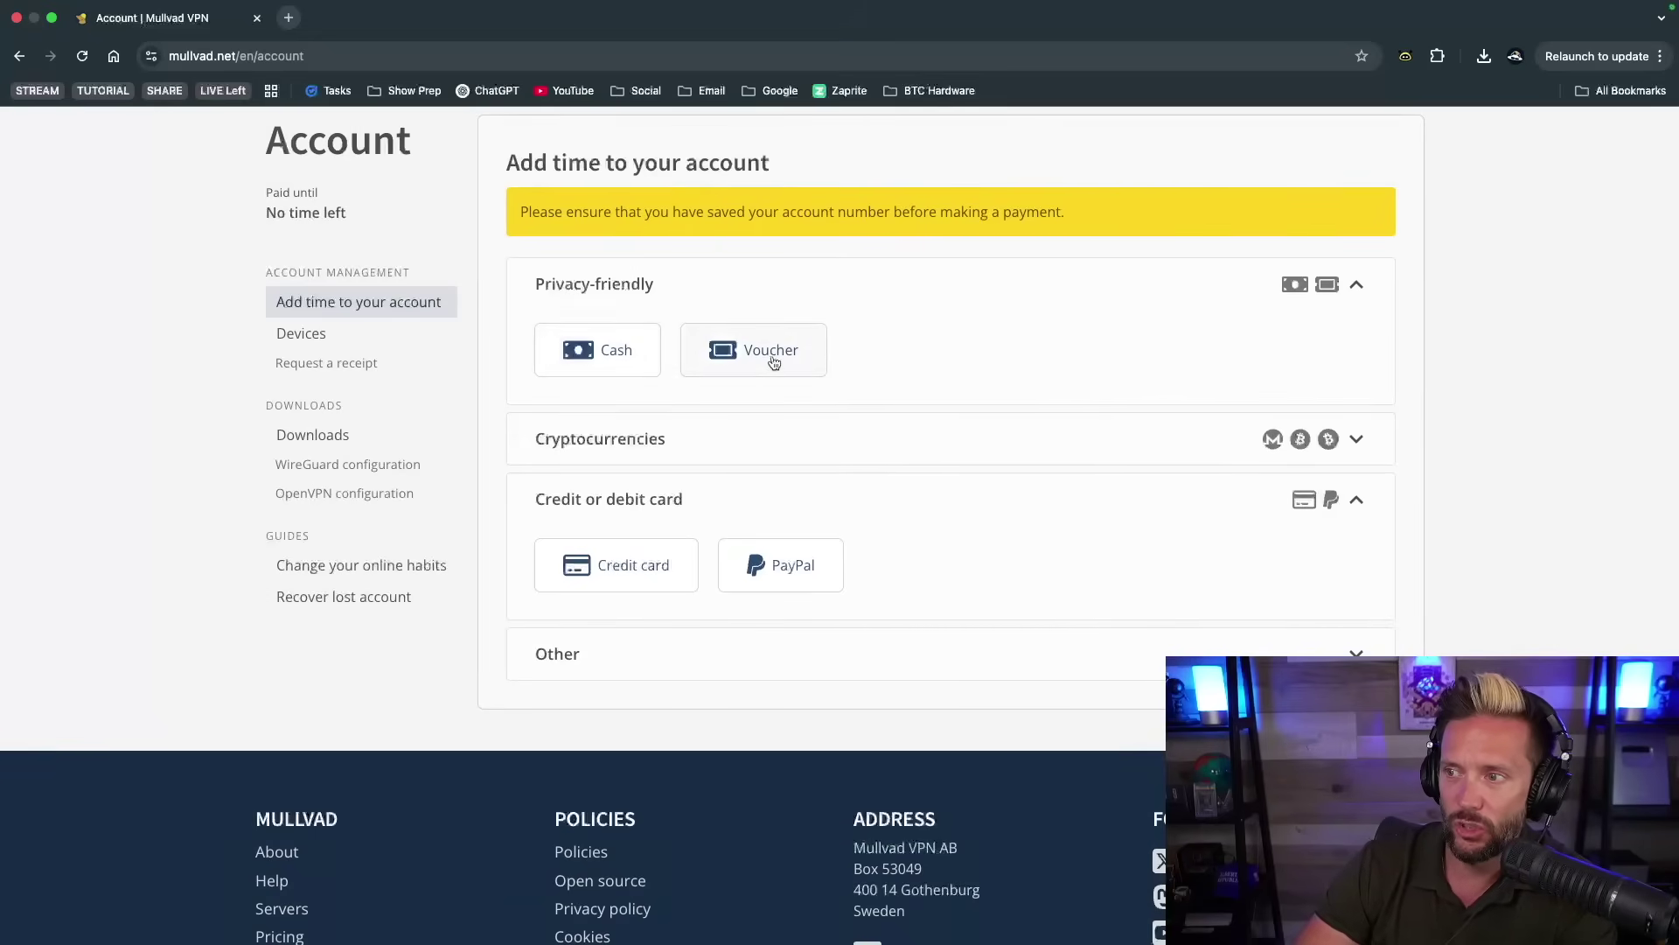
Review the cash payment instructions and the voucher redemption page, returning to the payment methods after each.
left_click(577, 351)
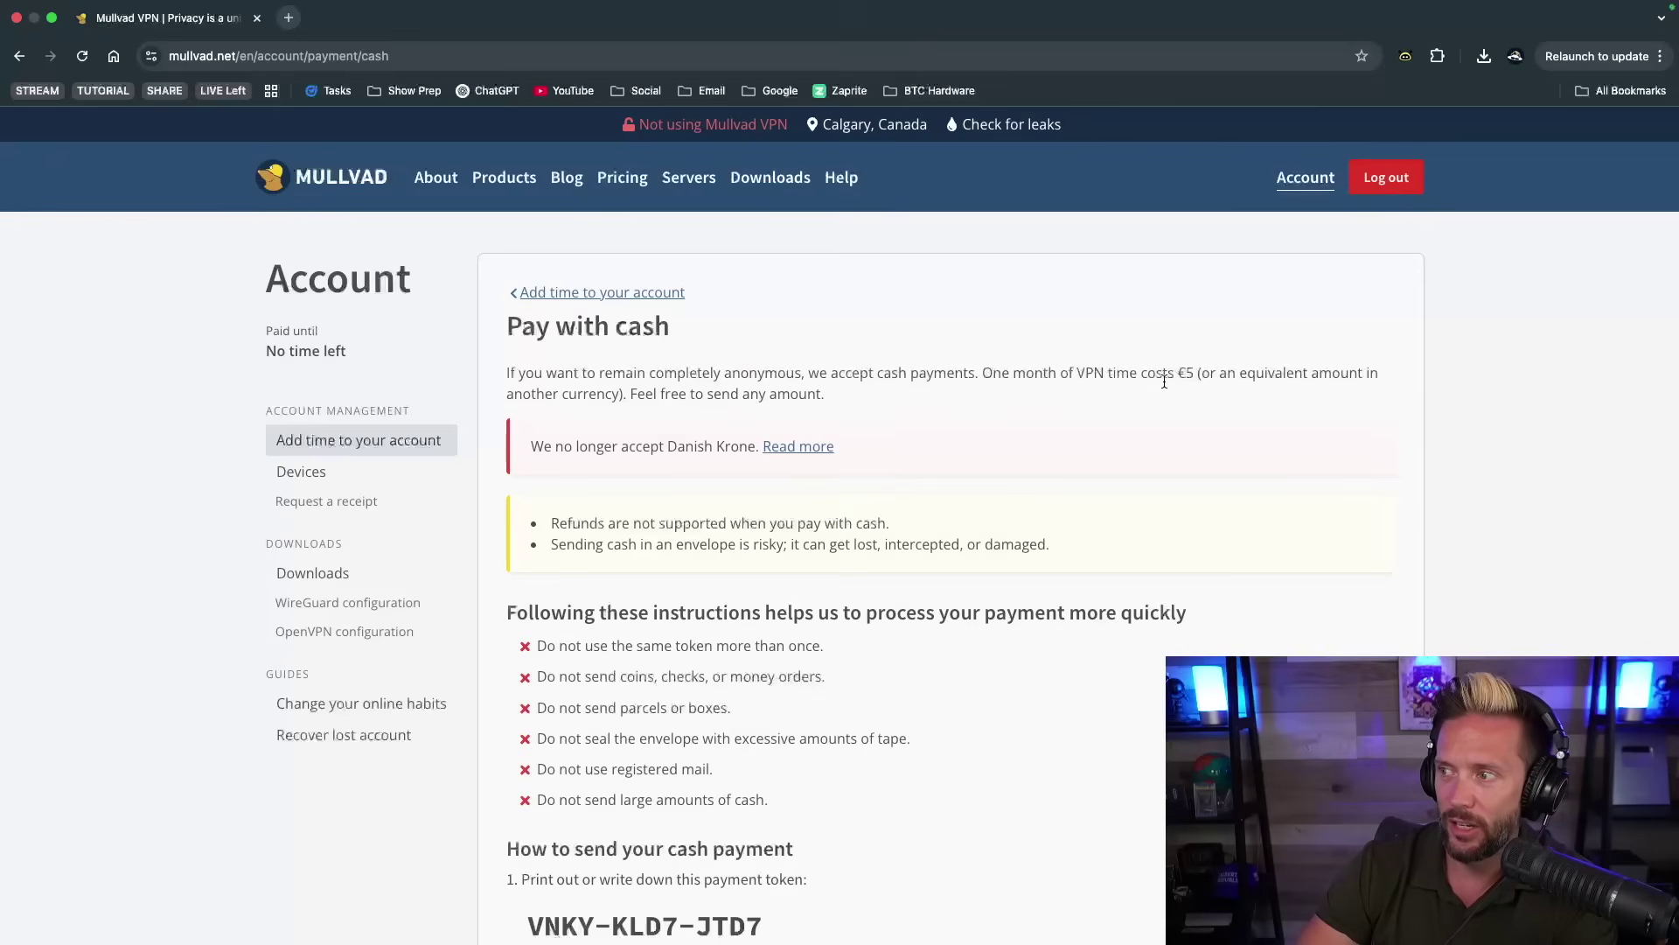
scroll(1010, 600, "down", 4)
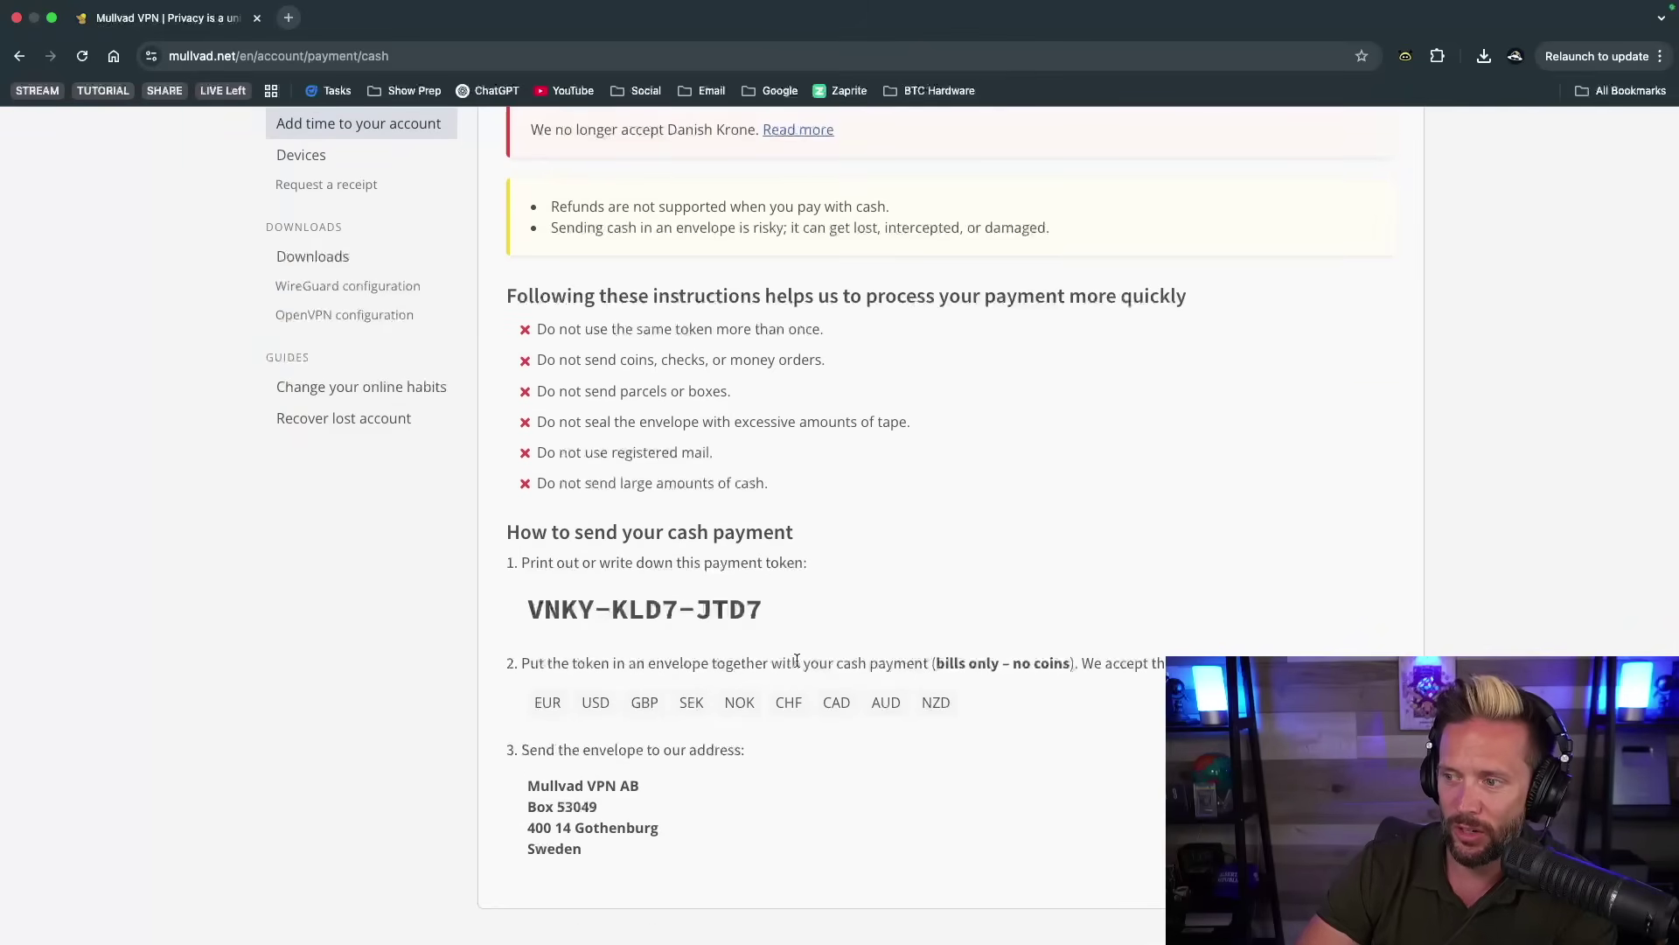
scroll(1124, 713, "down", 1)
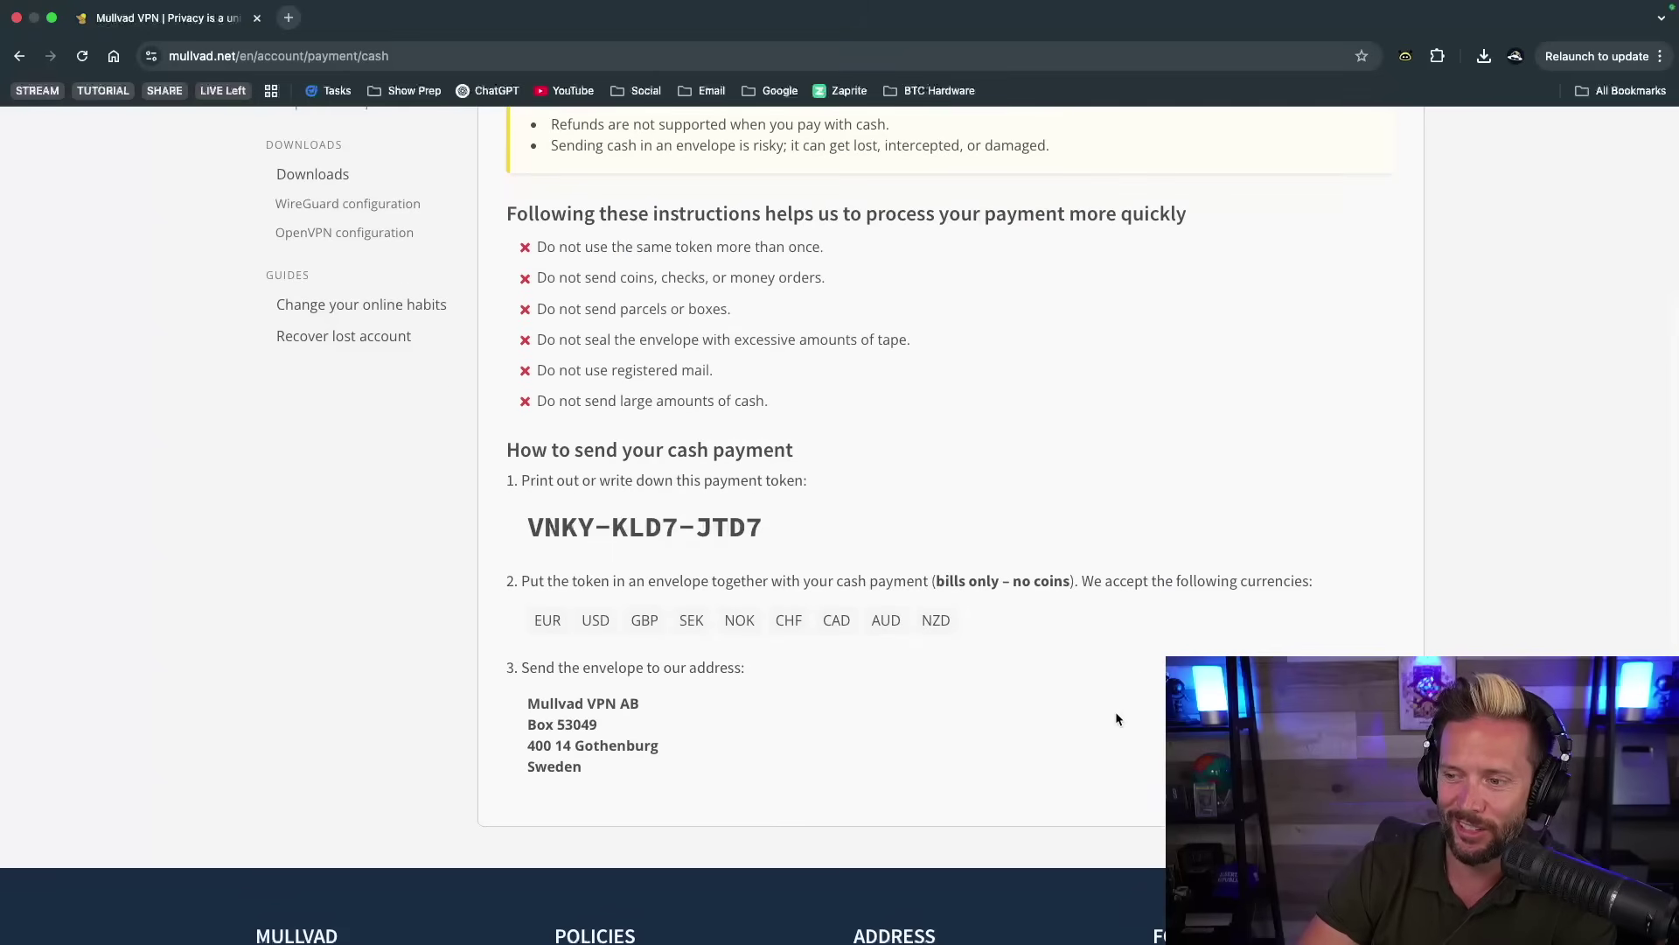
scroll(877, 480, "up", 5)
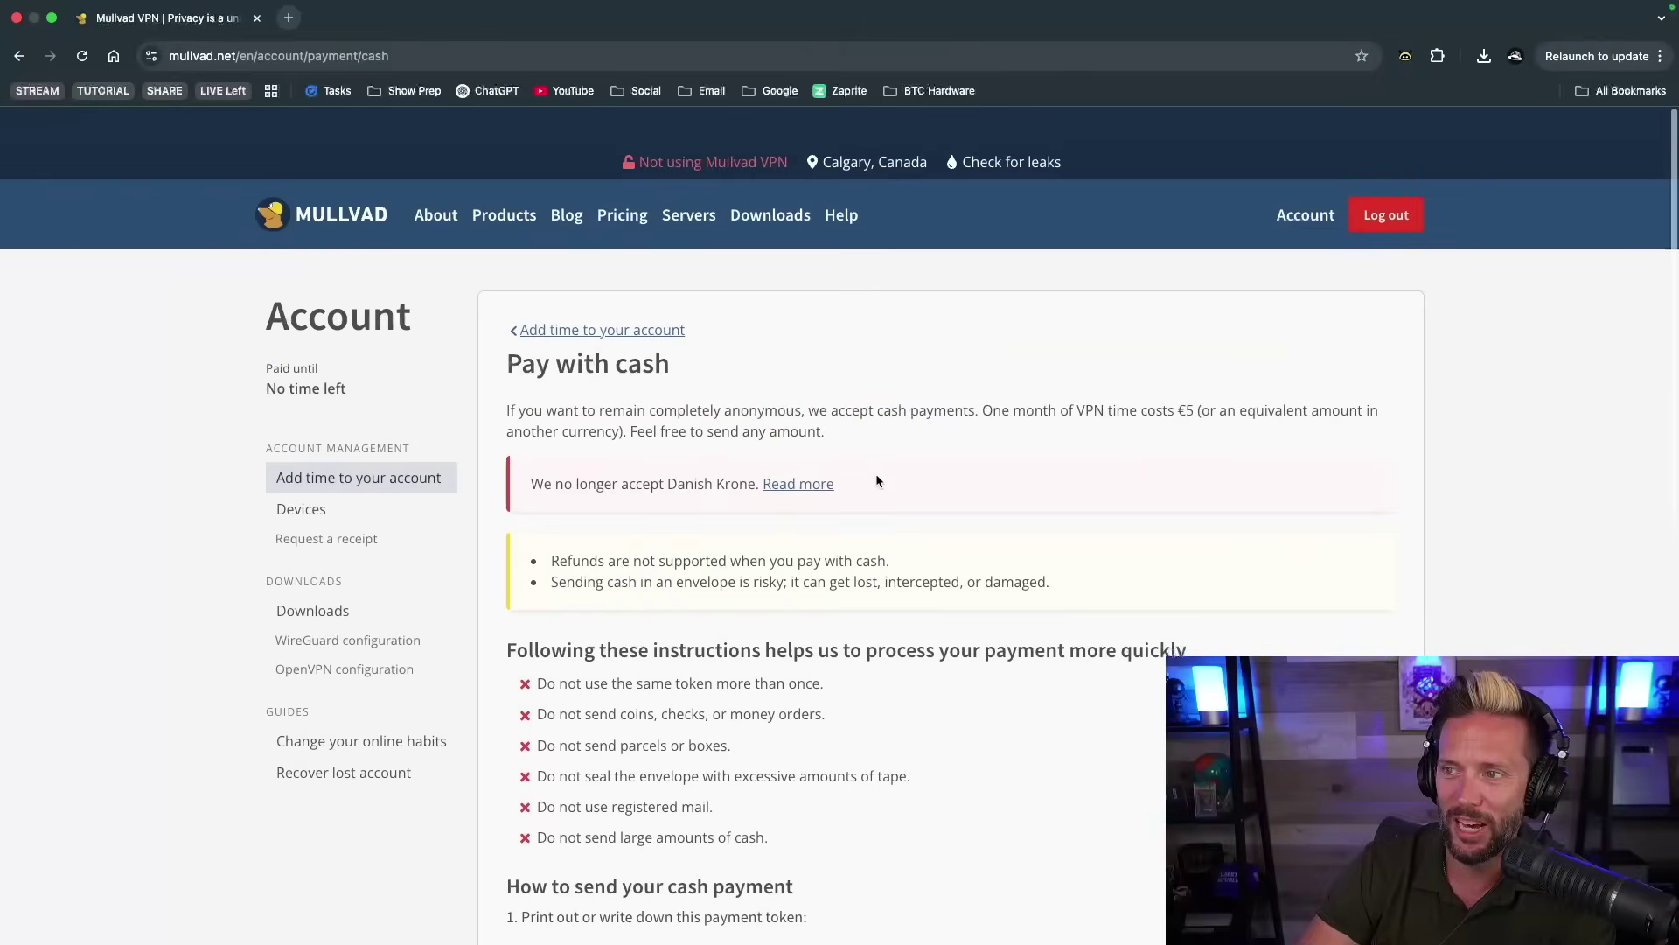
left_click(548, 294)
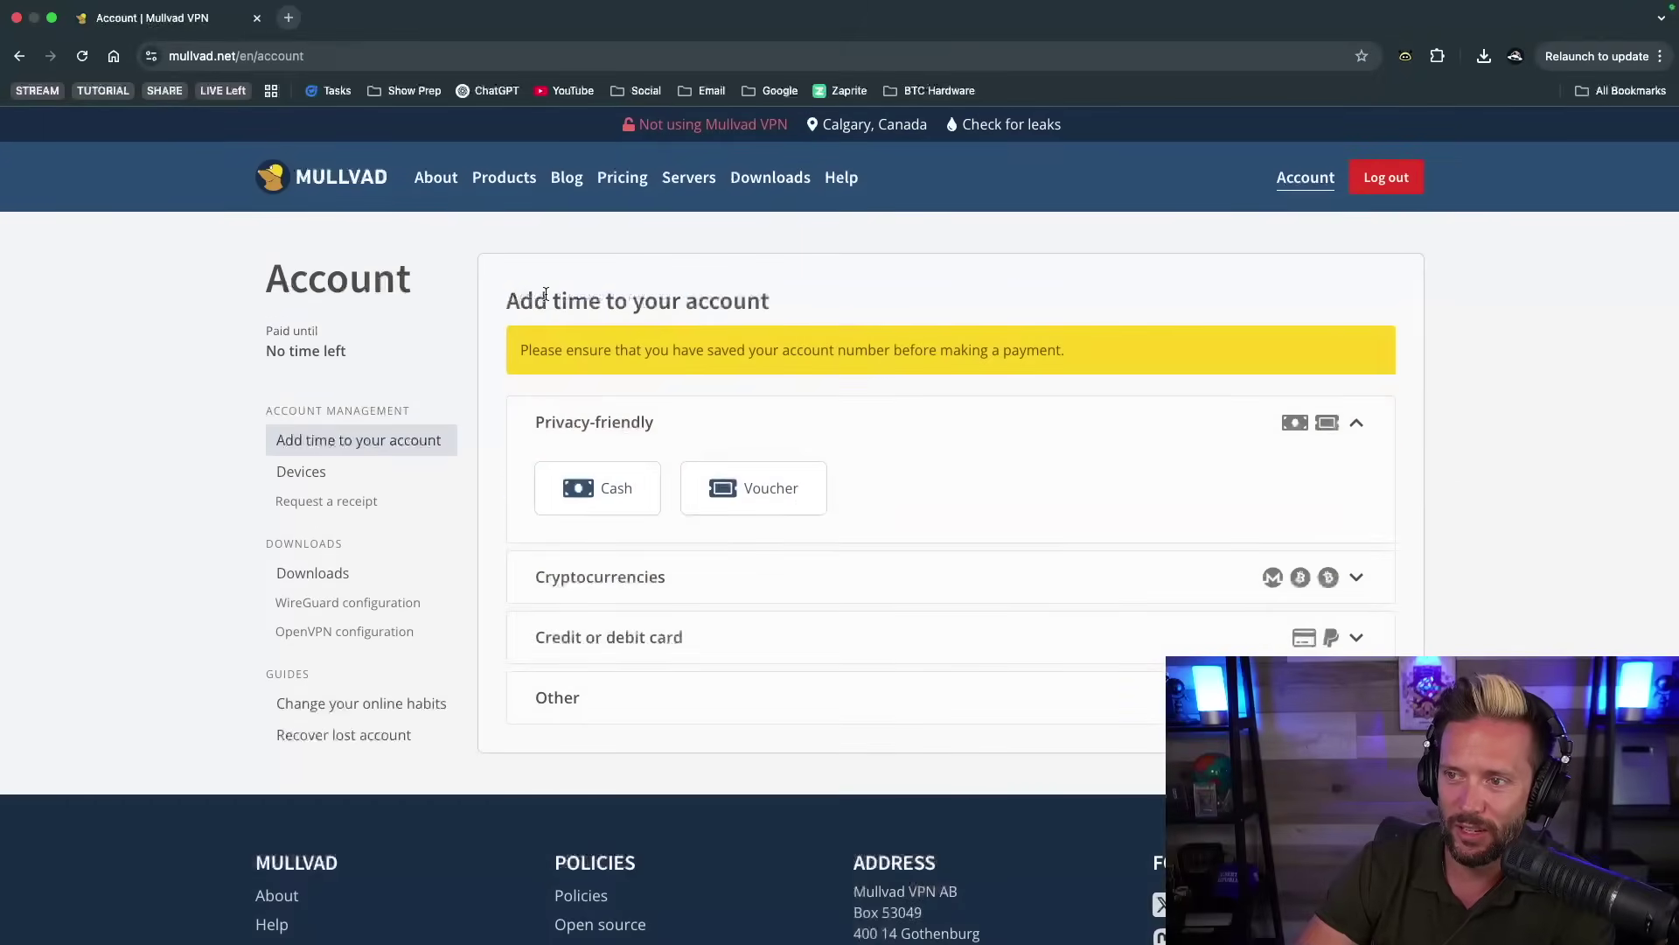
left_click(783, 478)
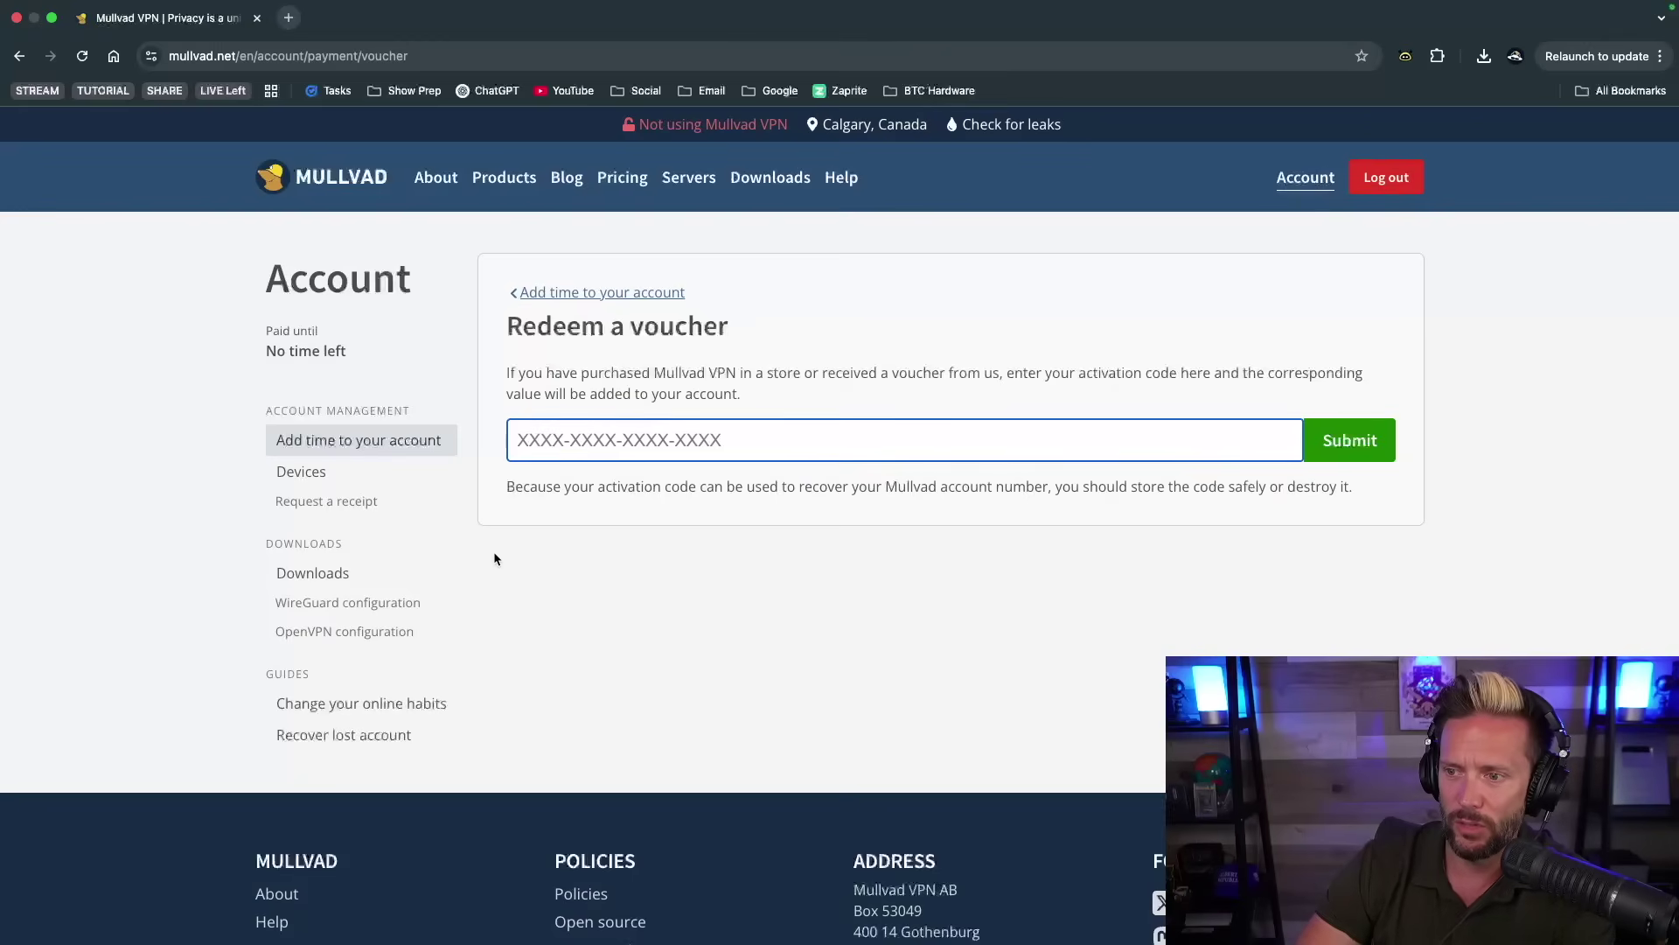
left_click(594, 293)
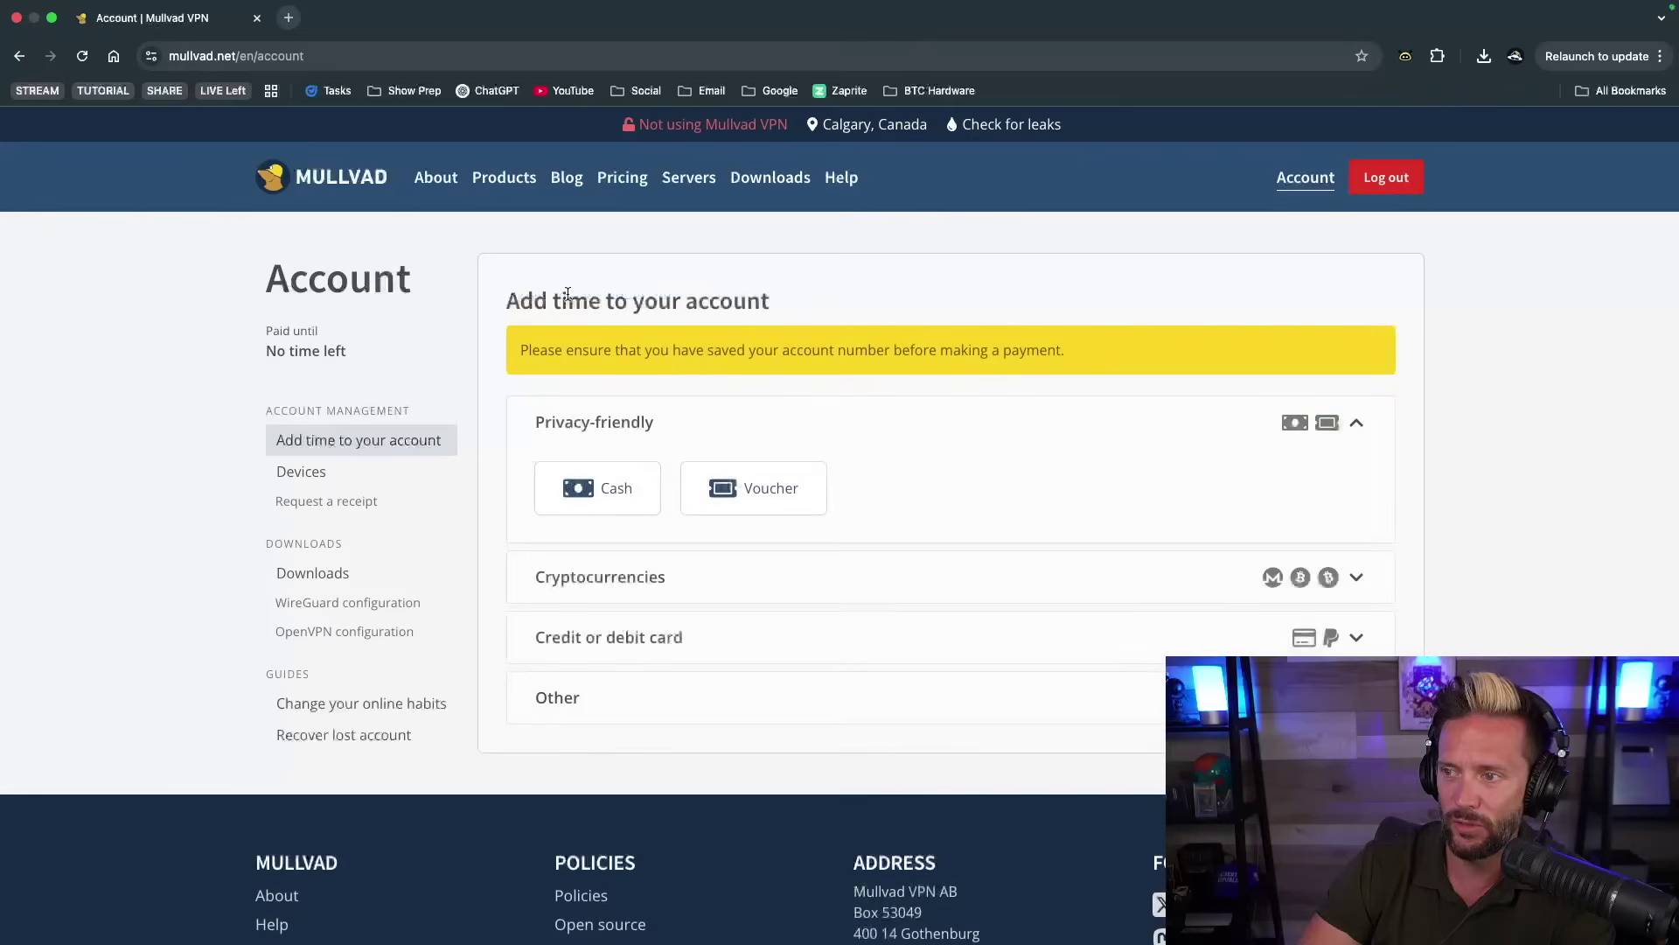
Expand the cryptocurrency payment options and choose Bitcoin Lightning.
left_click(877, 581)
scroll(1505, 579, "down", 3)
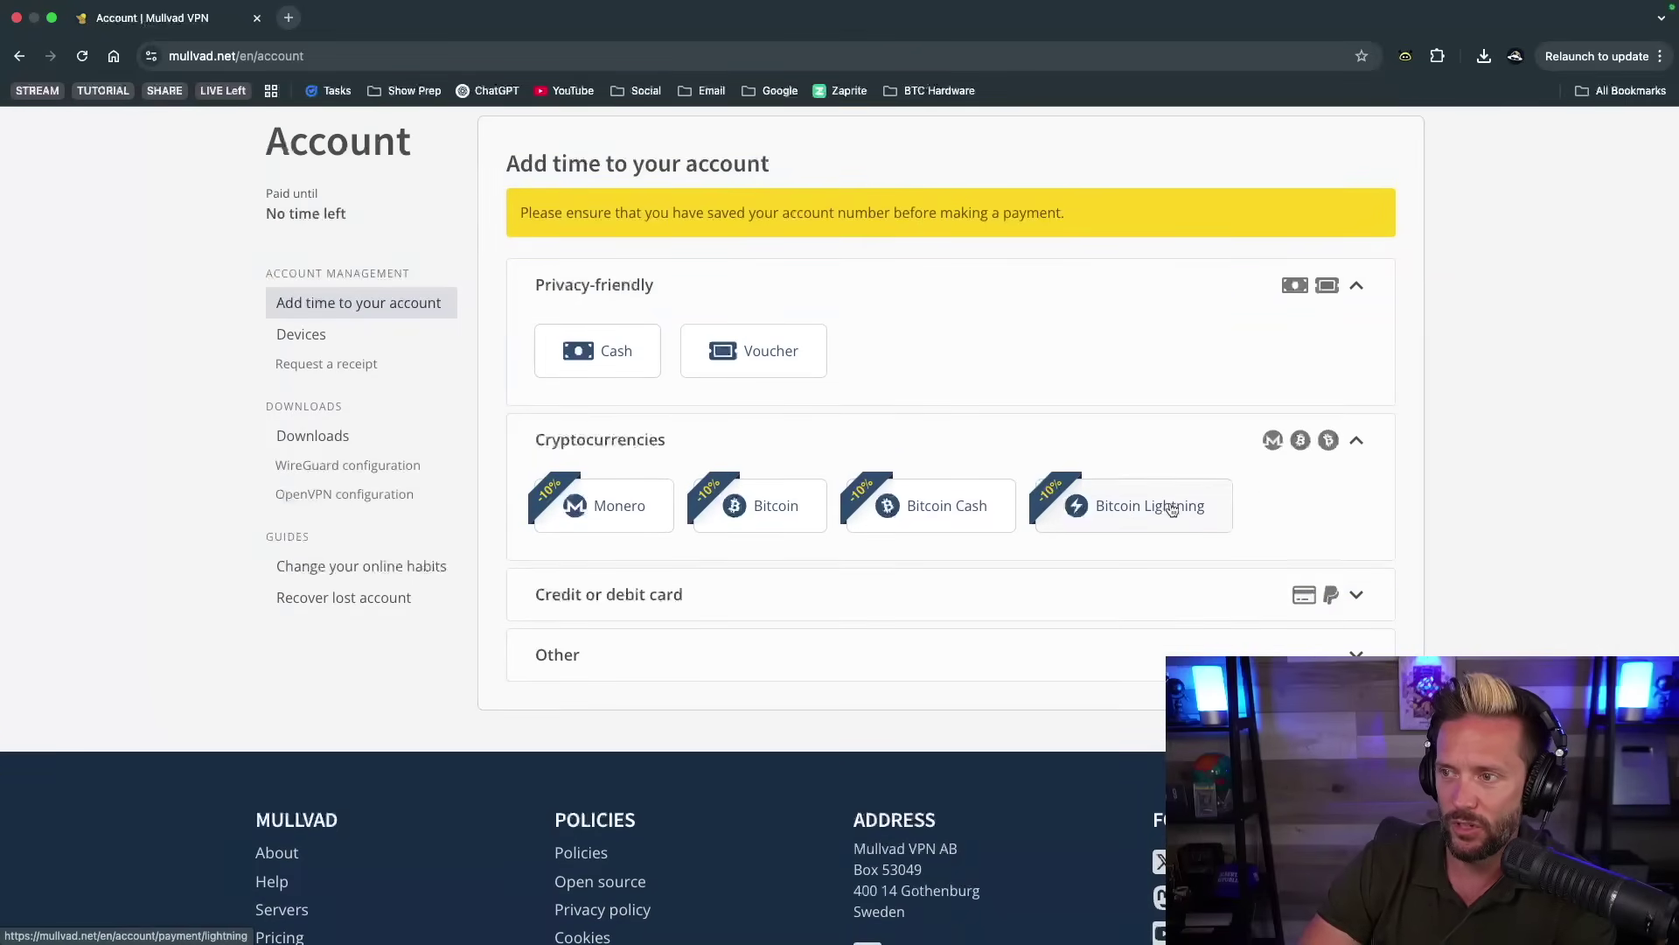
scroll(1453, 447, "up", 3)
scroll(1452, 441, "down", 3)
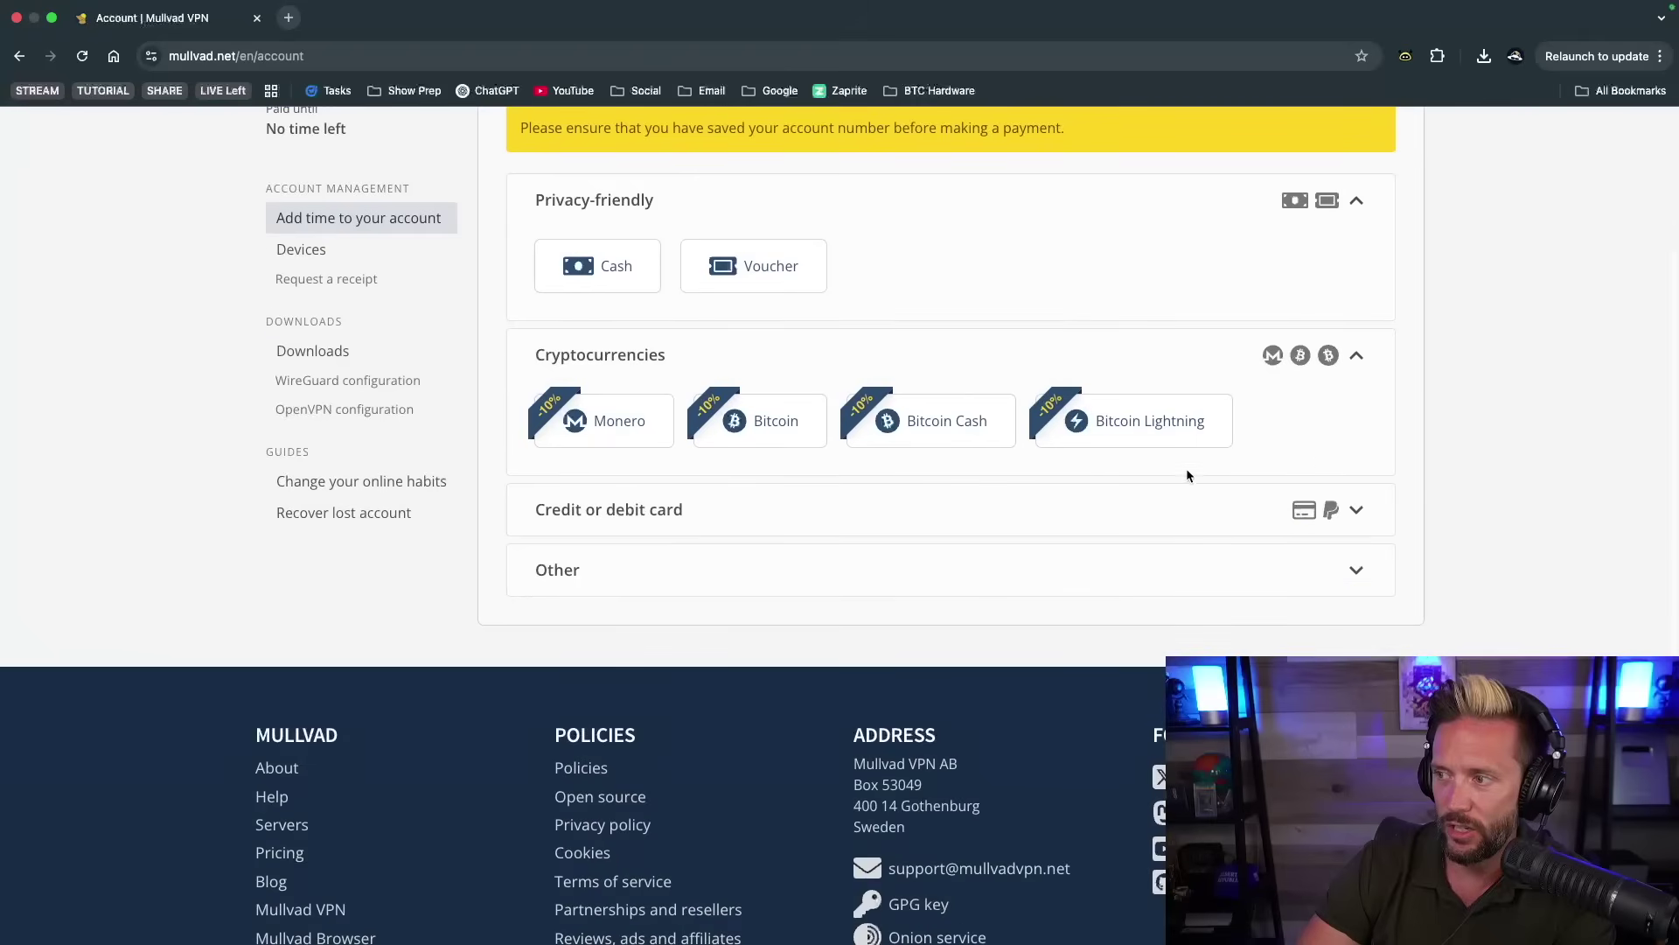
left_click(1117, 435)
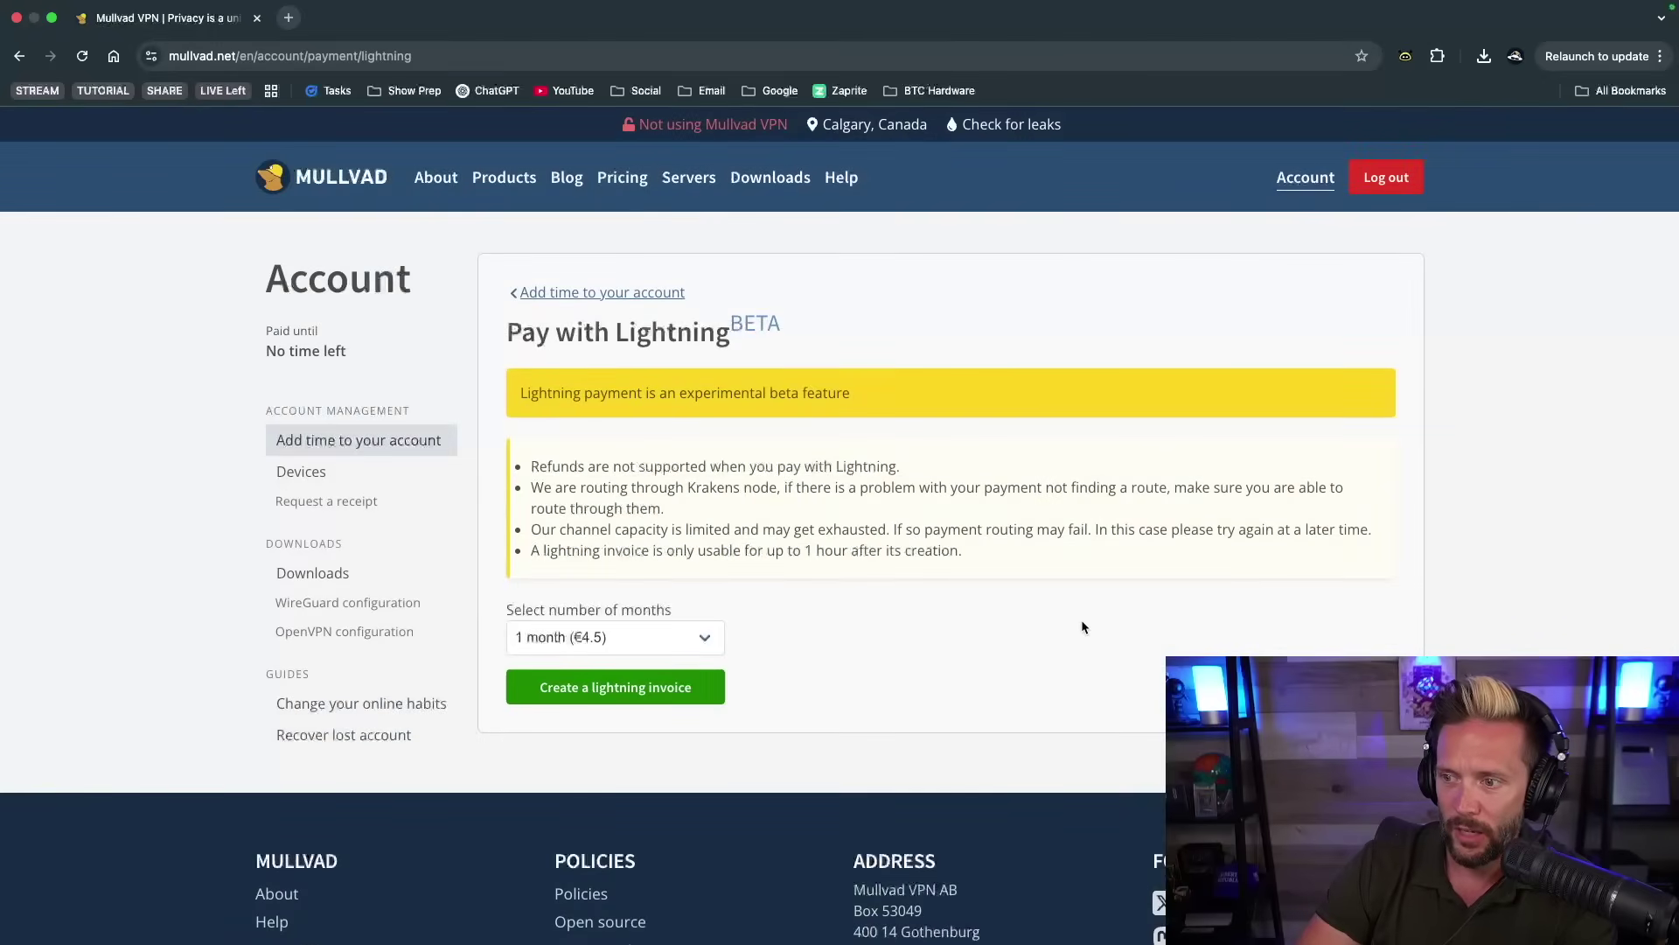
Select 1 month (€4.5) of VPN time and create a Lightning invoice for it.
scroll(1221, 633, "down", 1)
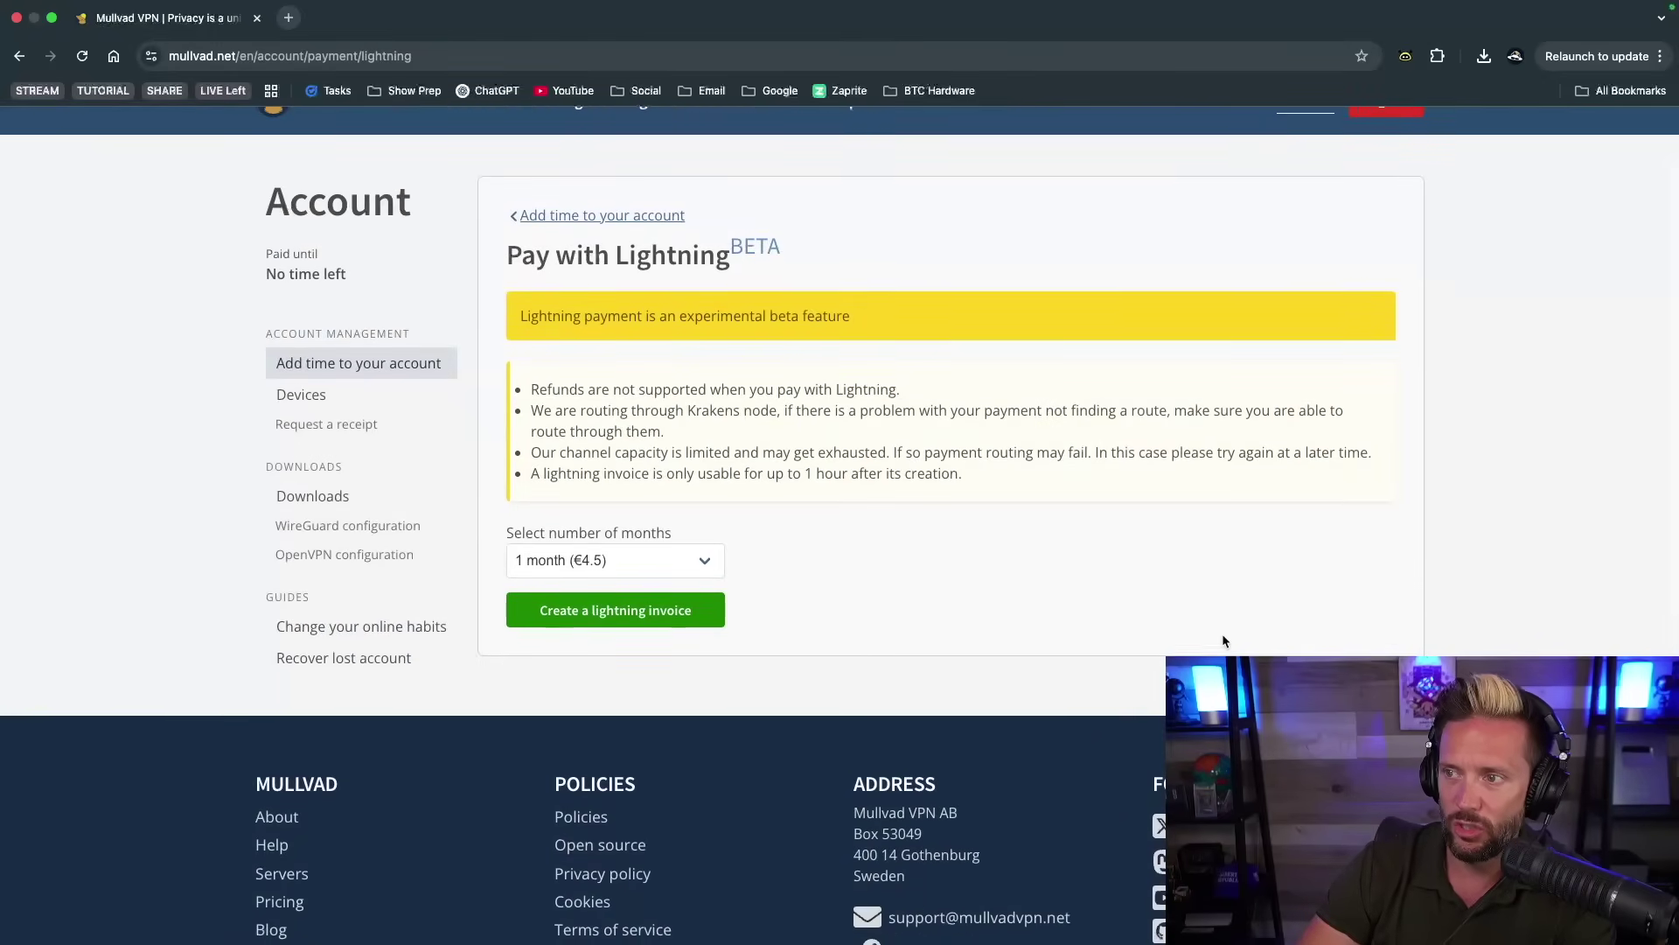
left_click(710, 564)
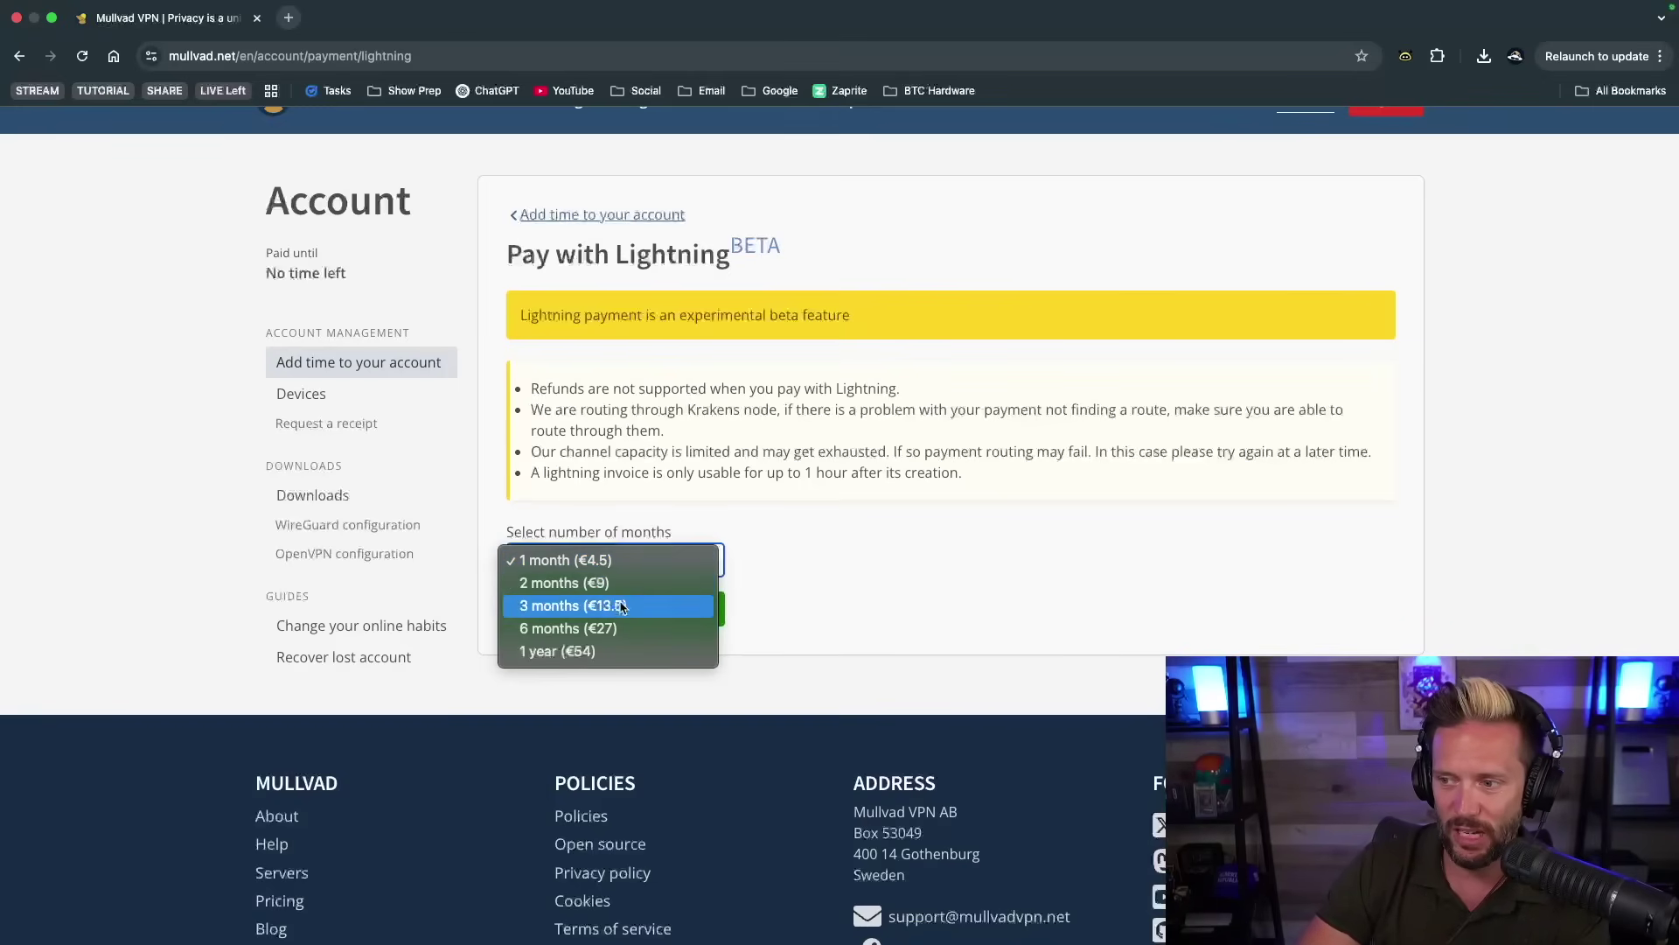
left_click(573, 662)
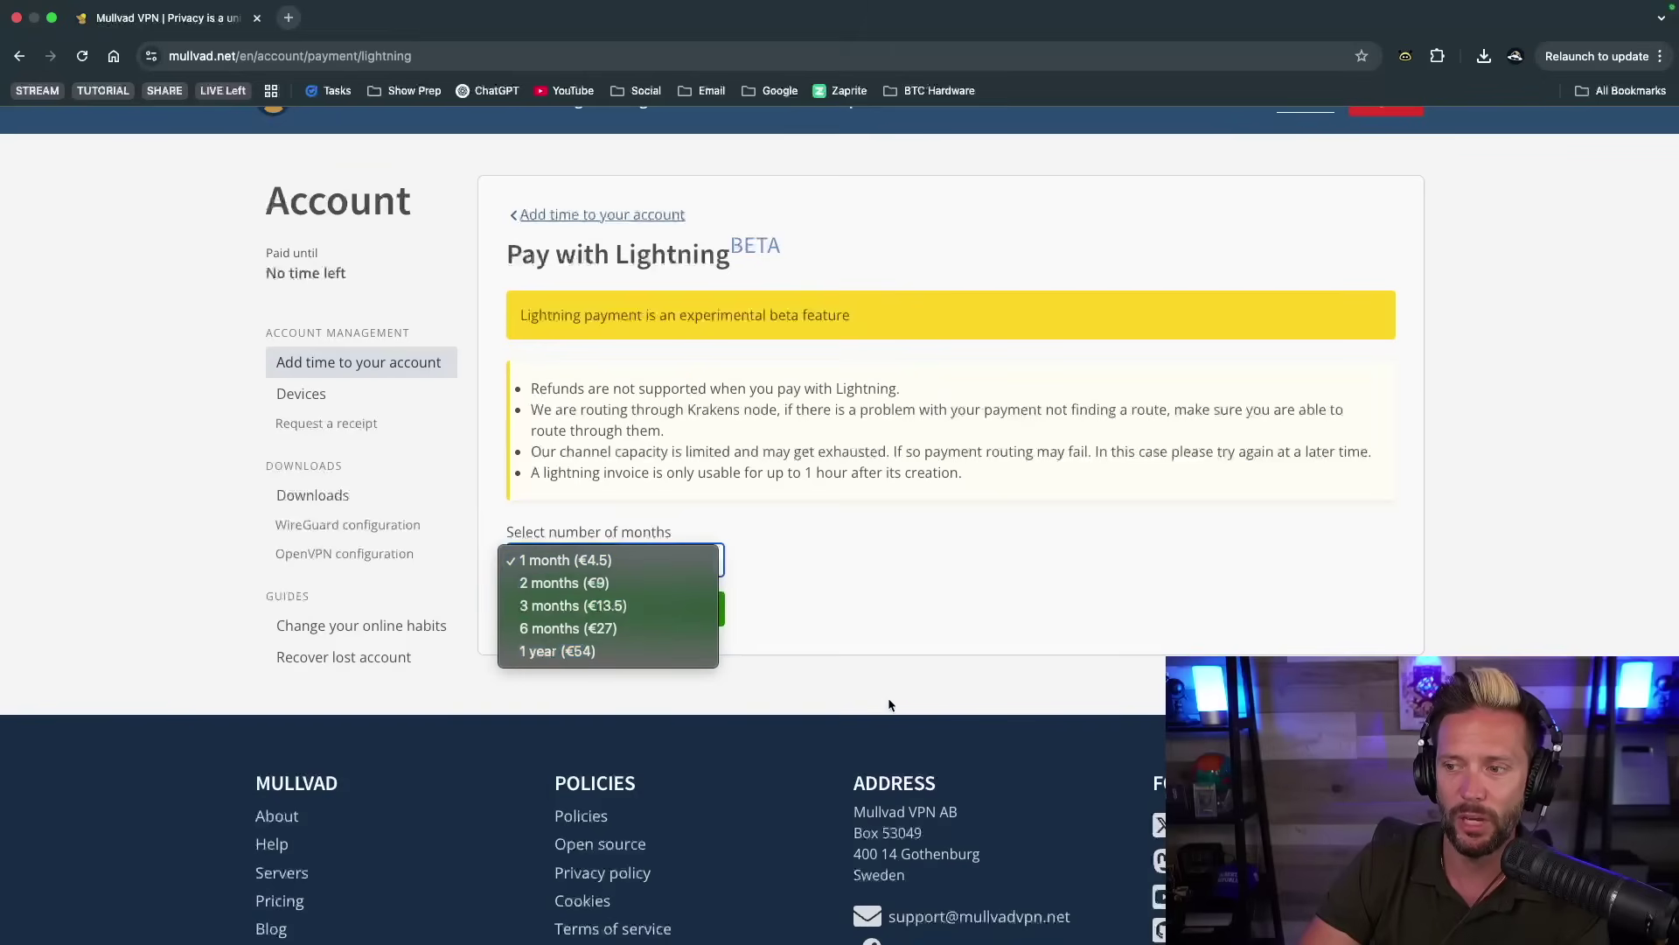
left_click(563, 564)
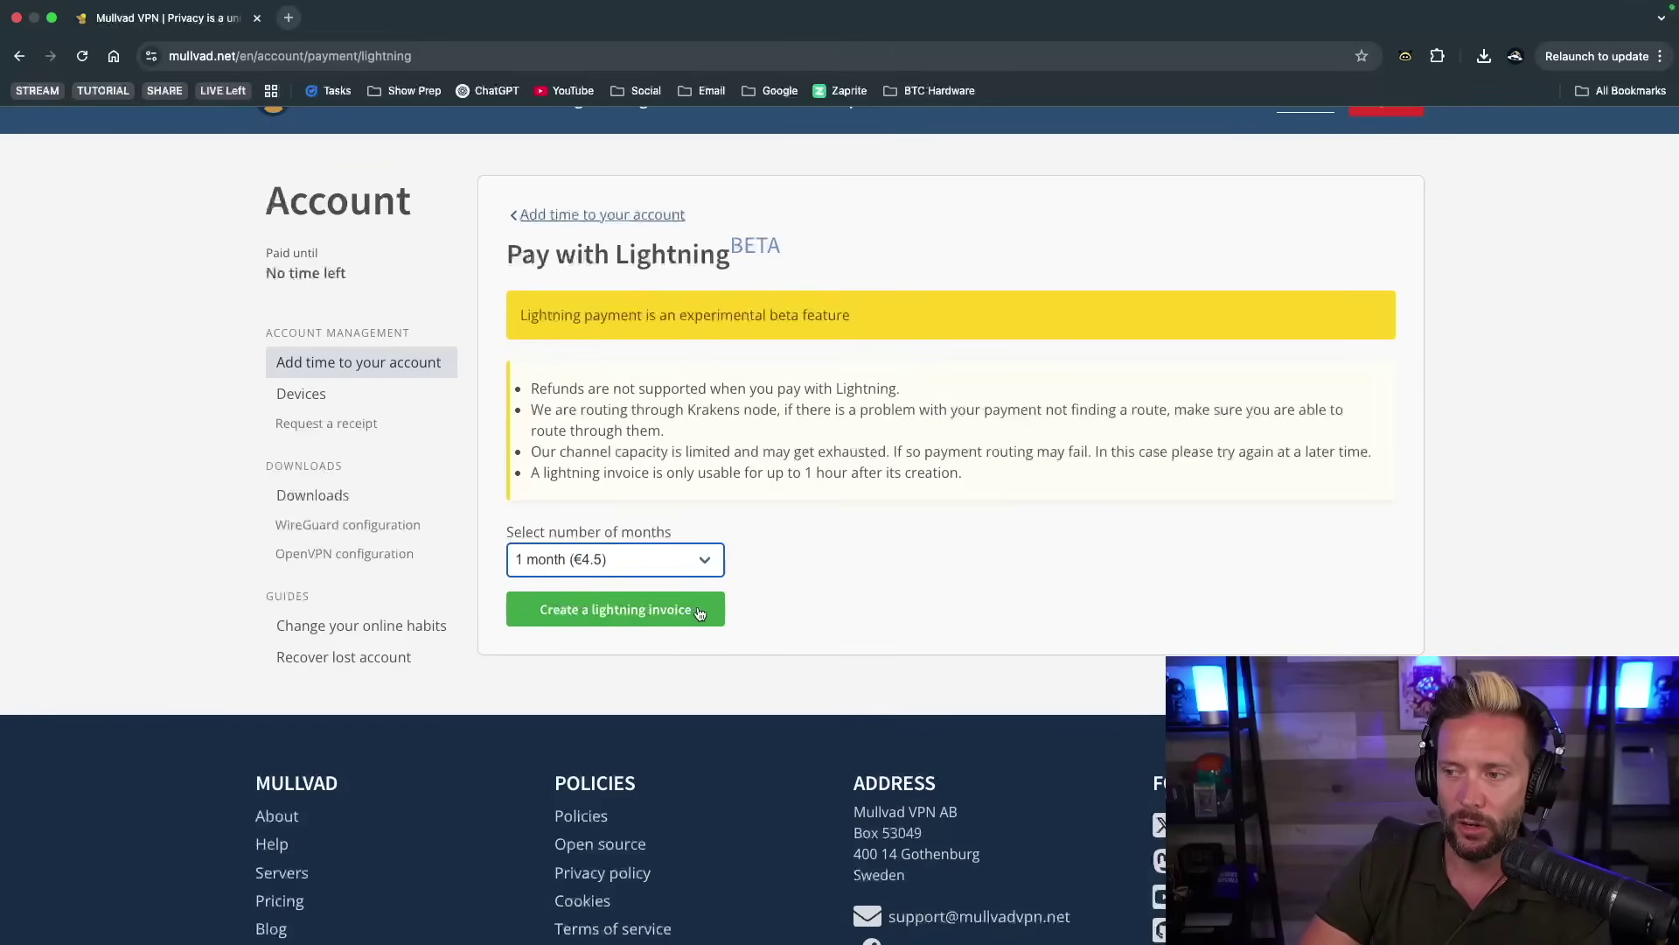
scroll(962, 600, "up", 1)
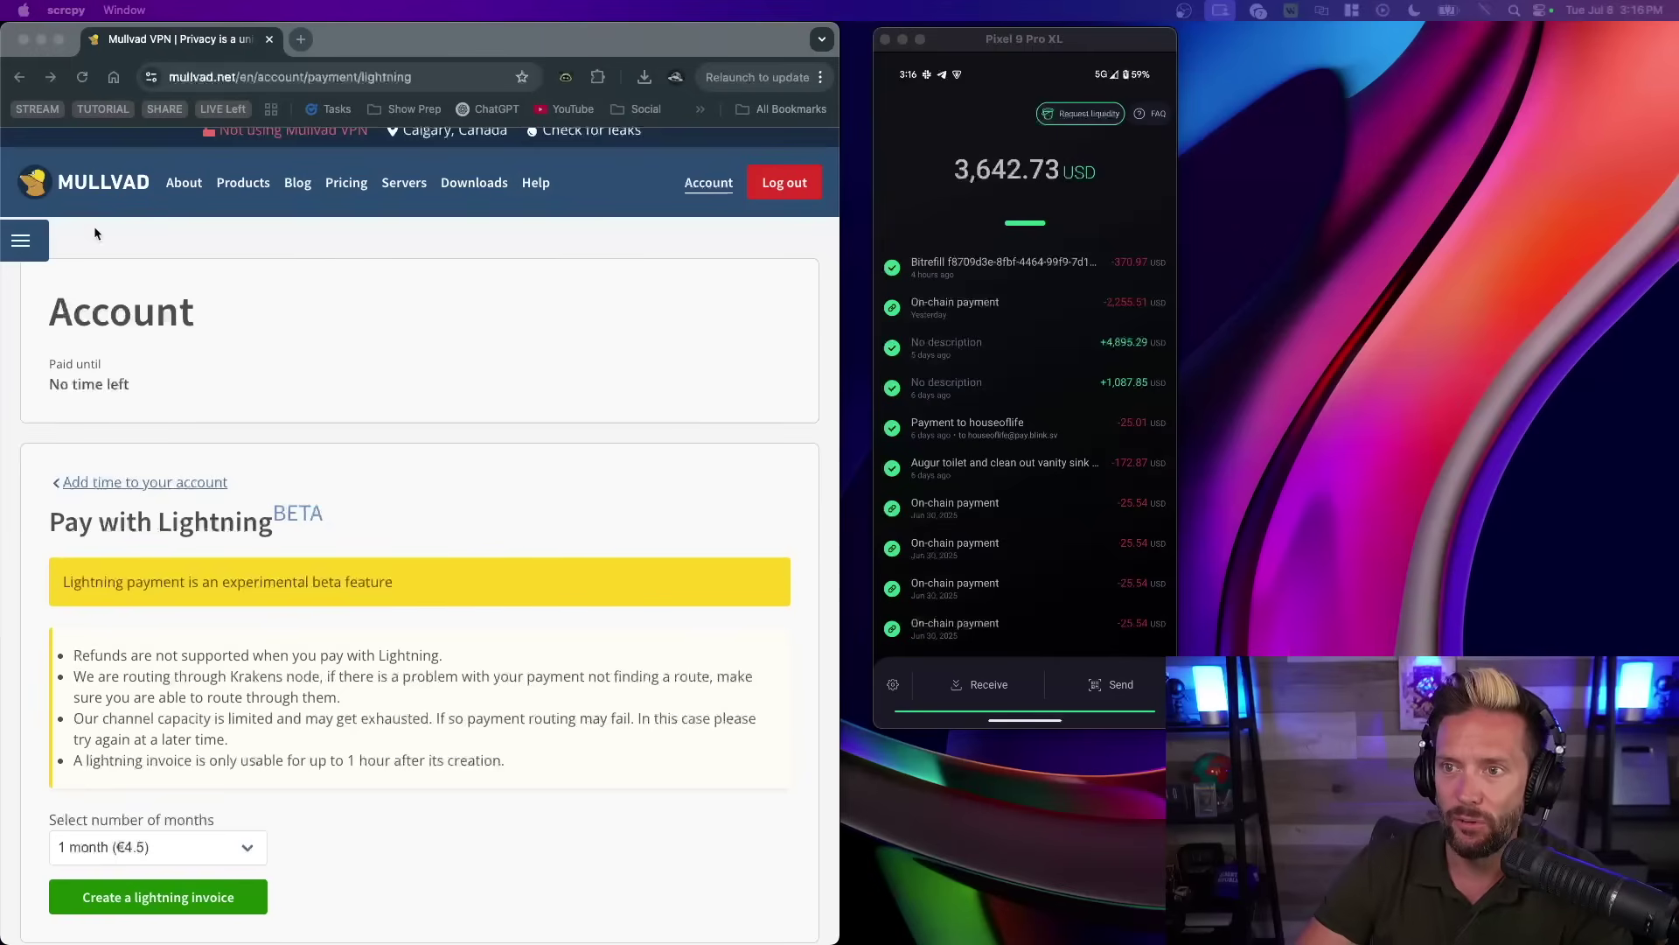
scroll(459, 525, "down", 3)
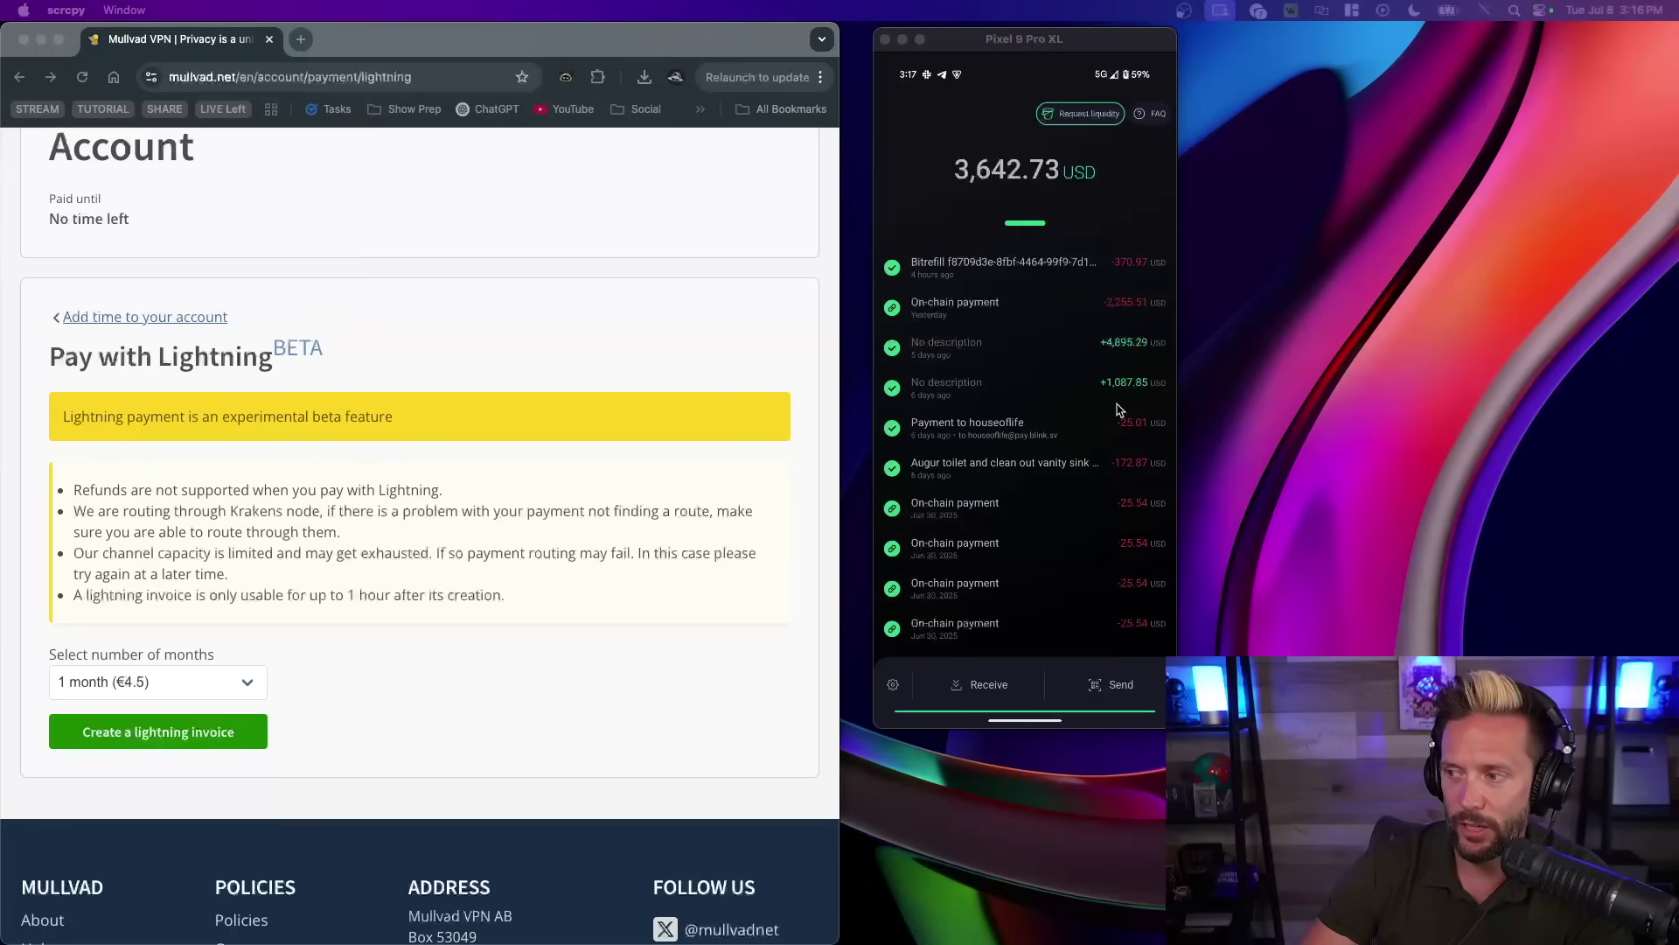
left_click(388, 767)
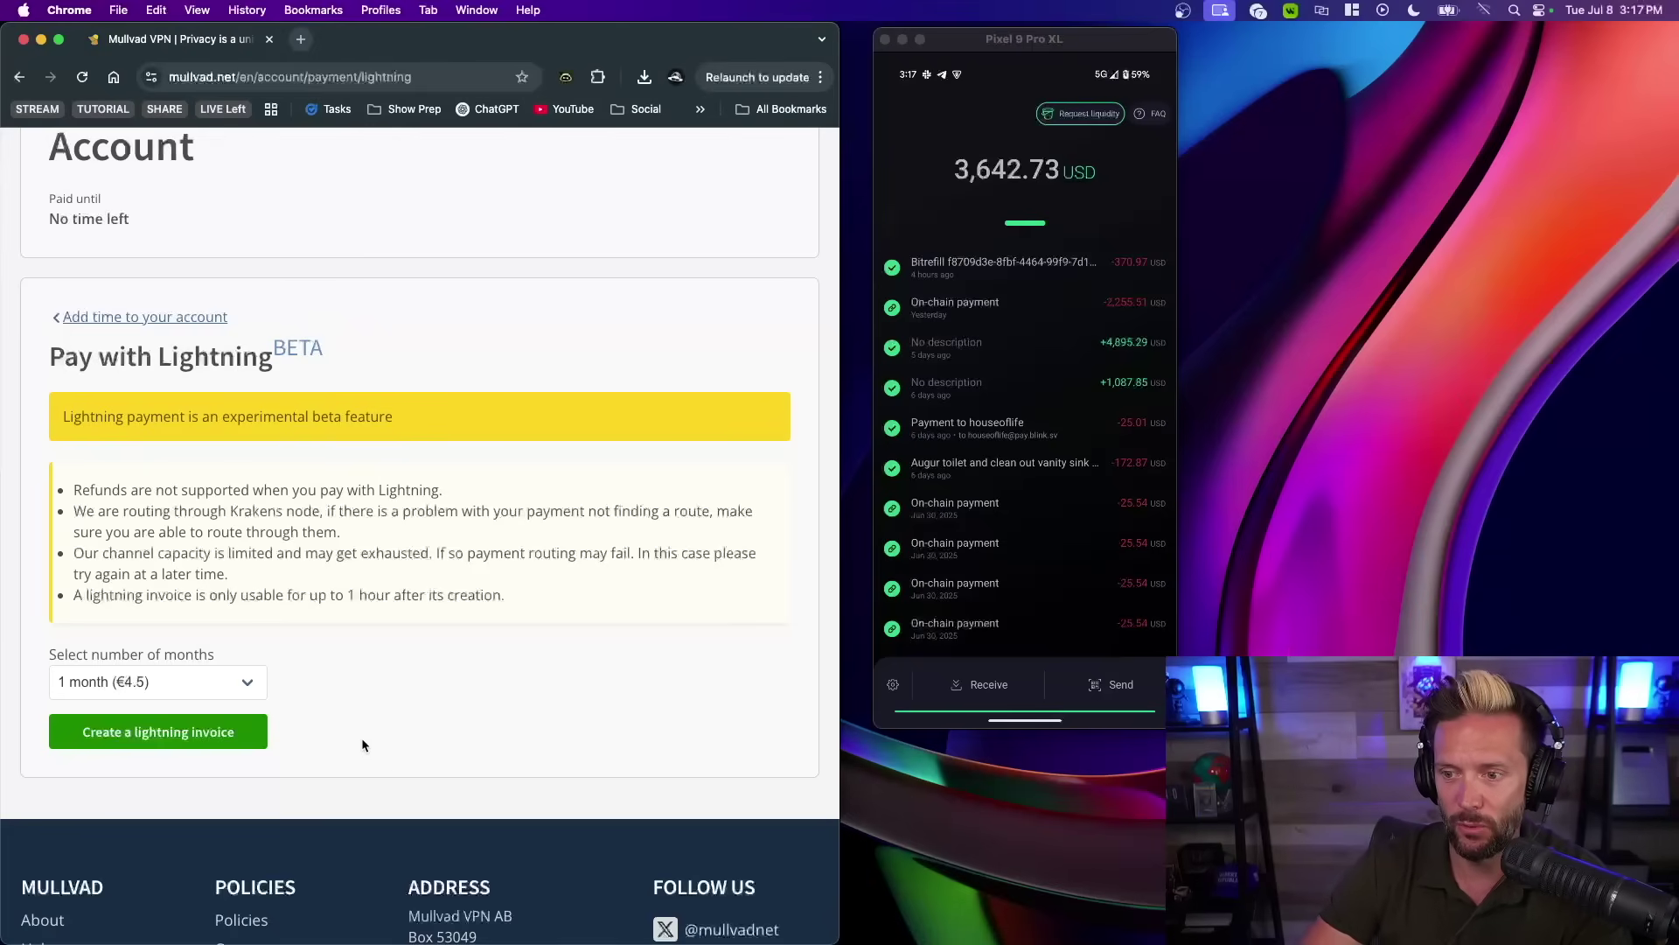
left_click(113, 742)
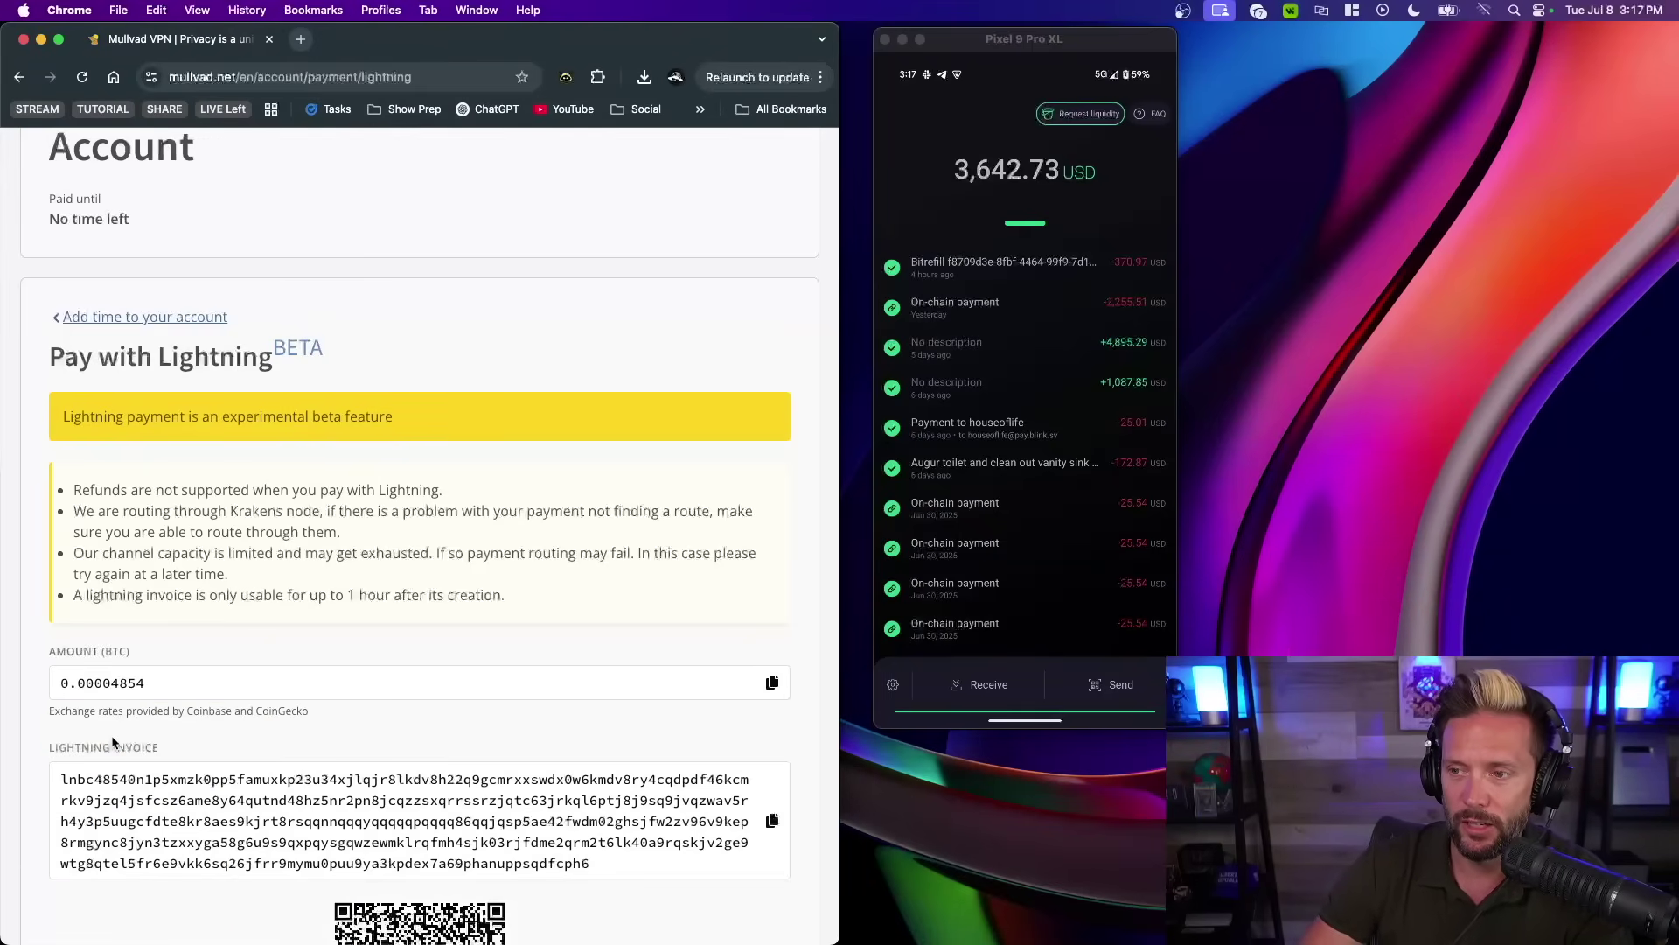
Copy the full Lightning invoice text from the Mullvad payment page.
scroll(507, 672, "down", 4)
left_click_drag(499, 669, 686, 657)
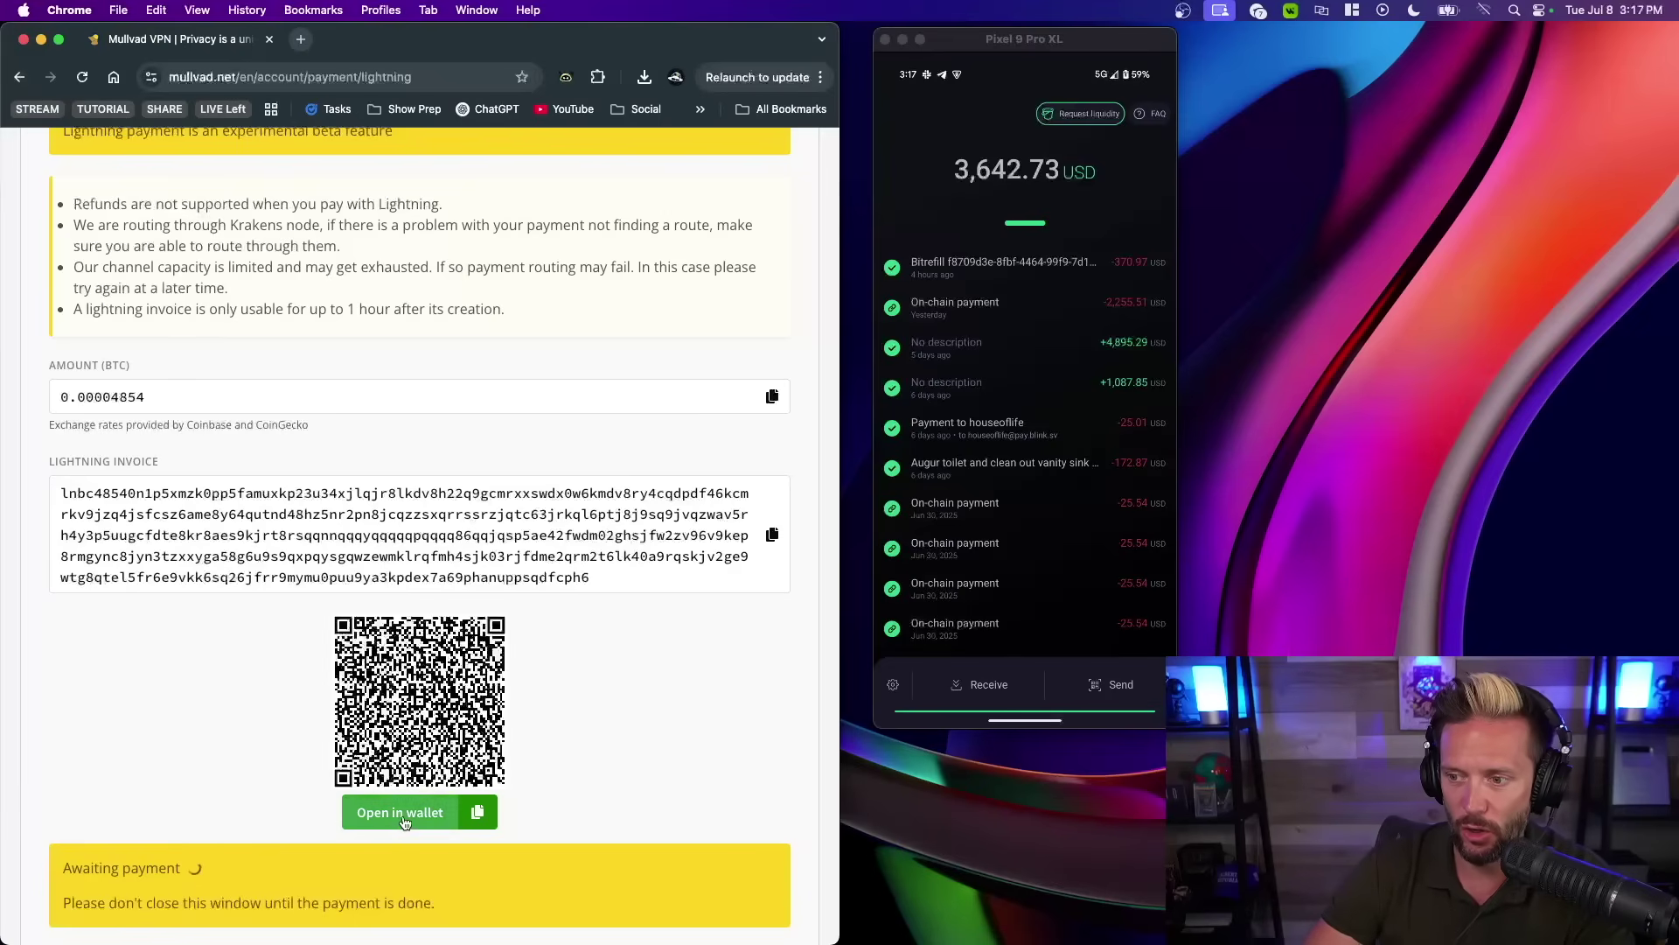
left_click_drag(674, 584, 793, 558)
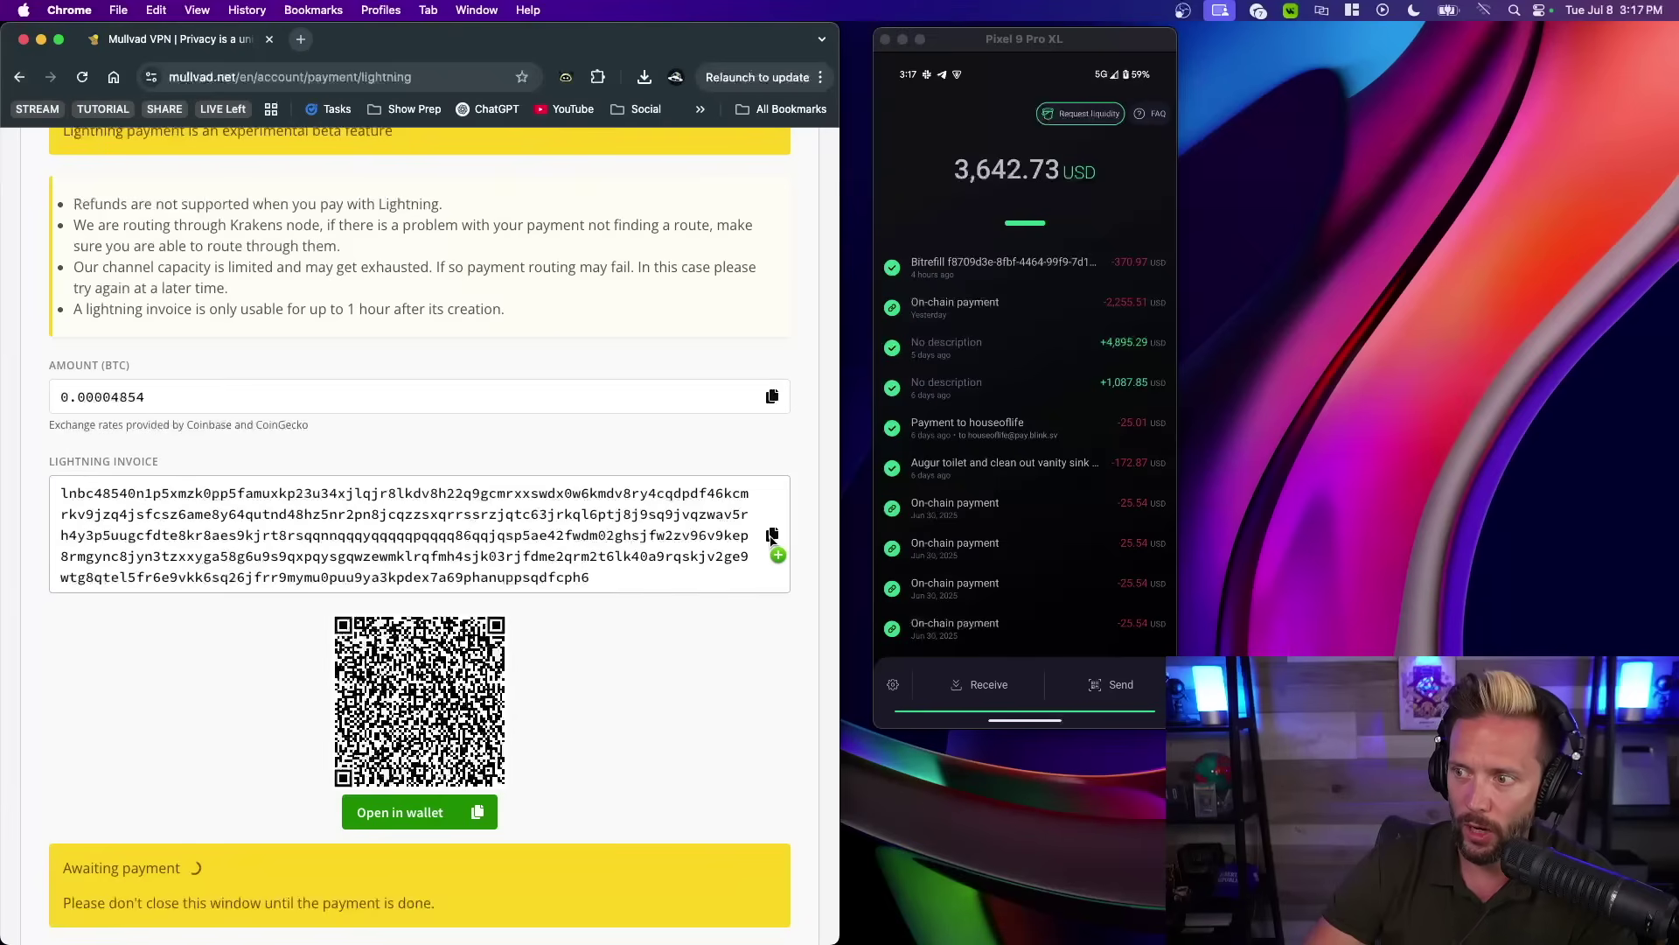
left_click(771, 536)
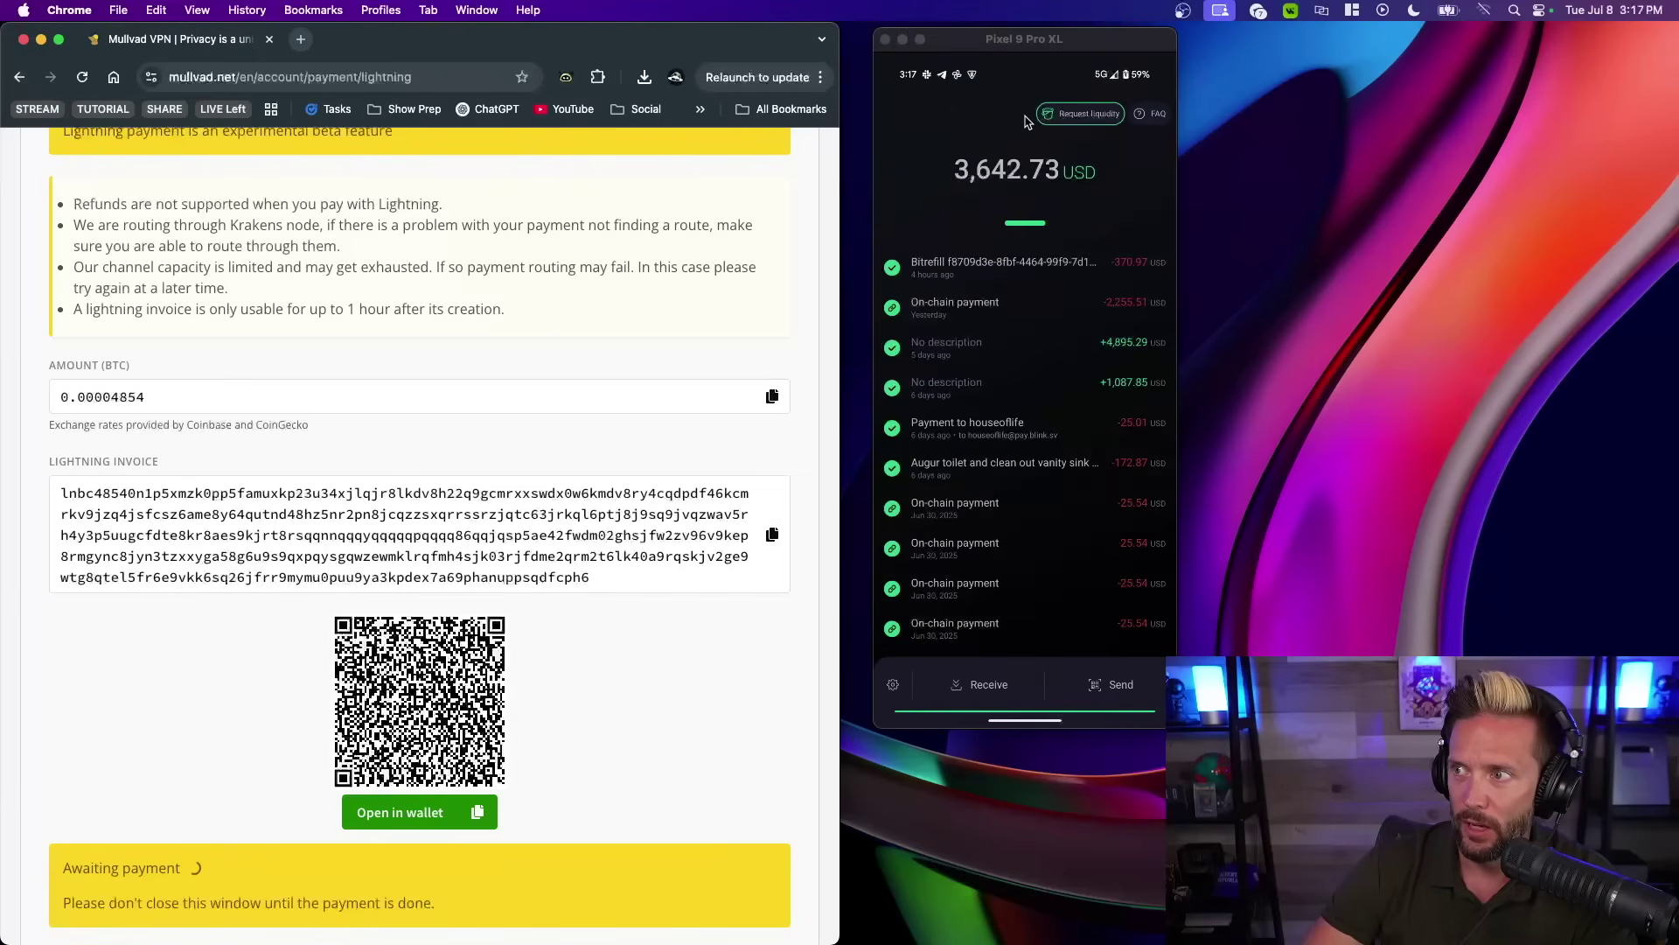
Switch to the Phoenix wallet on the mirrored phone, enter the copied invoice as the send destination and pay the 4854 sat.
left_click(1017, 50)
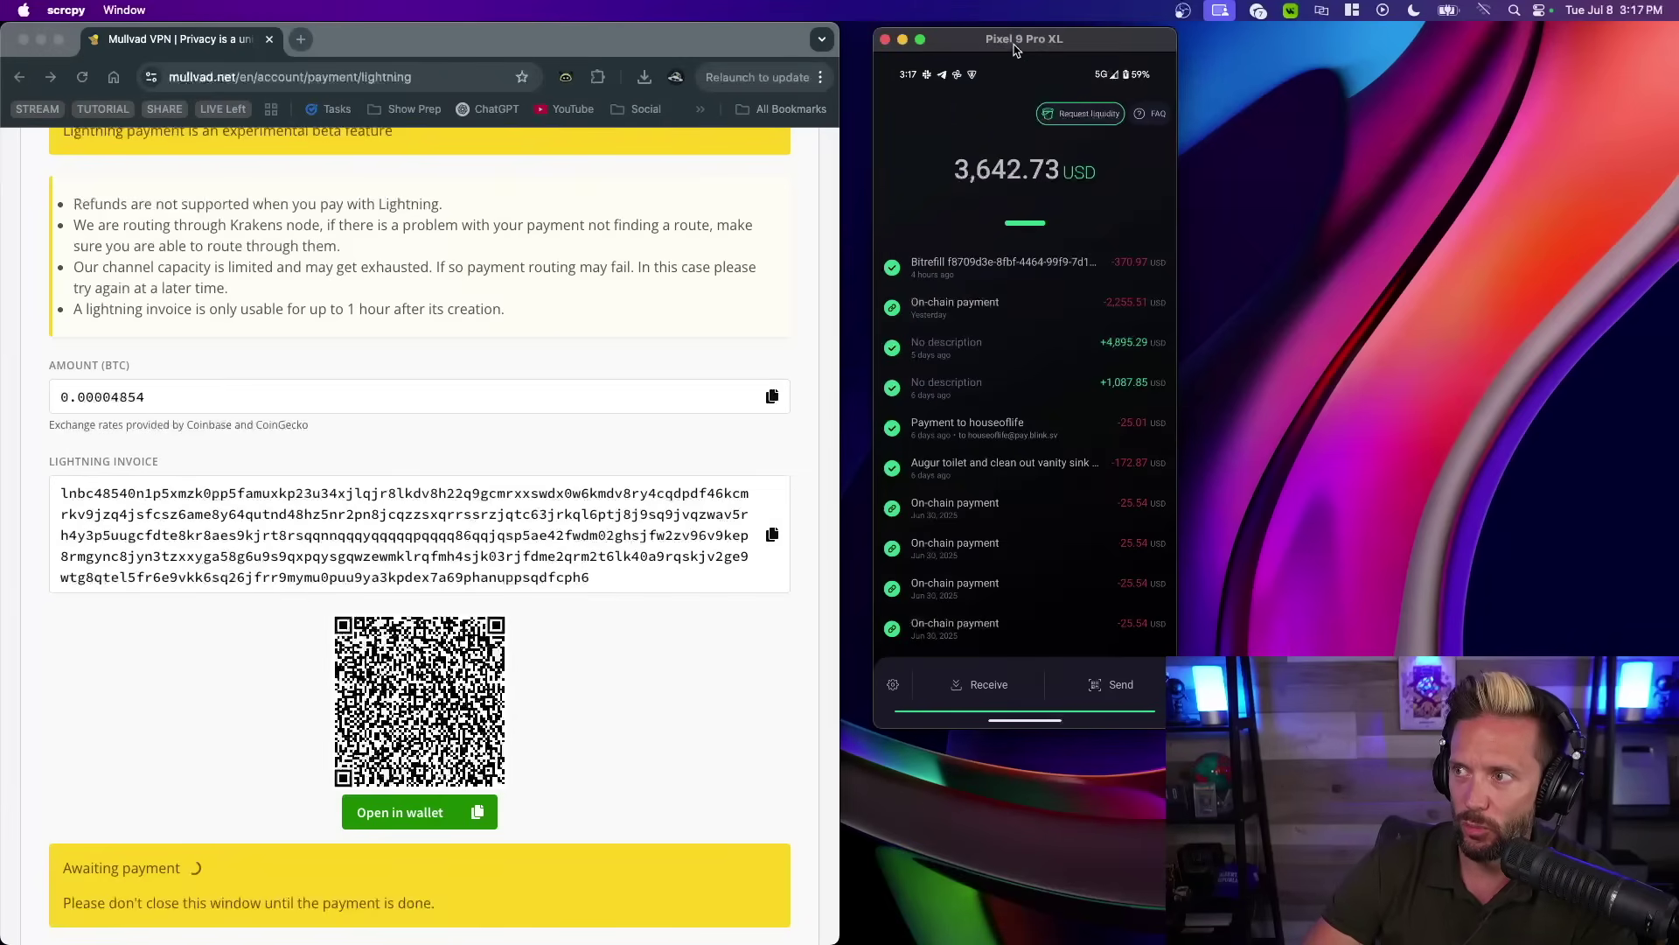
left_click(1093, 685)
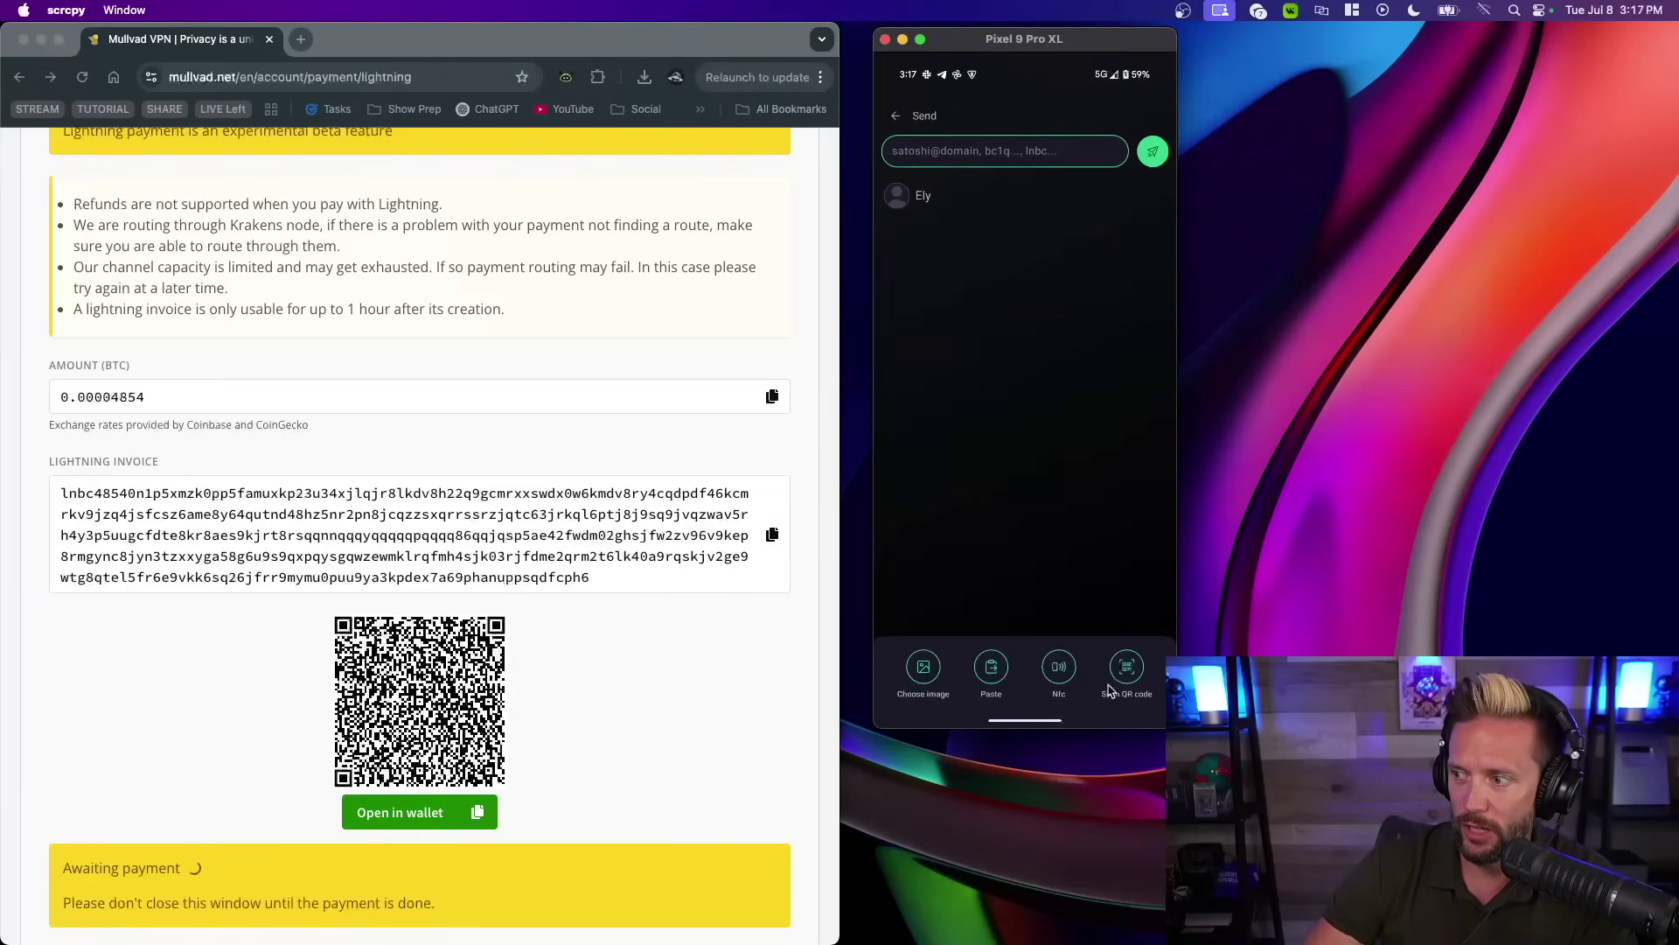
left_click(923, 152)
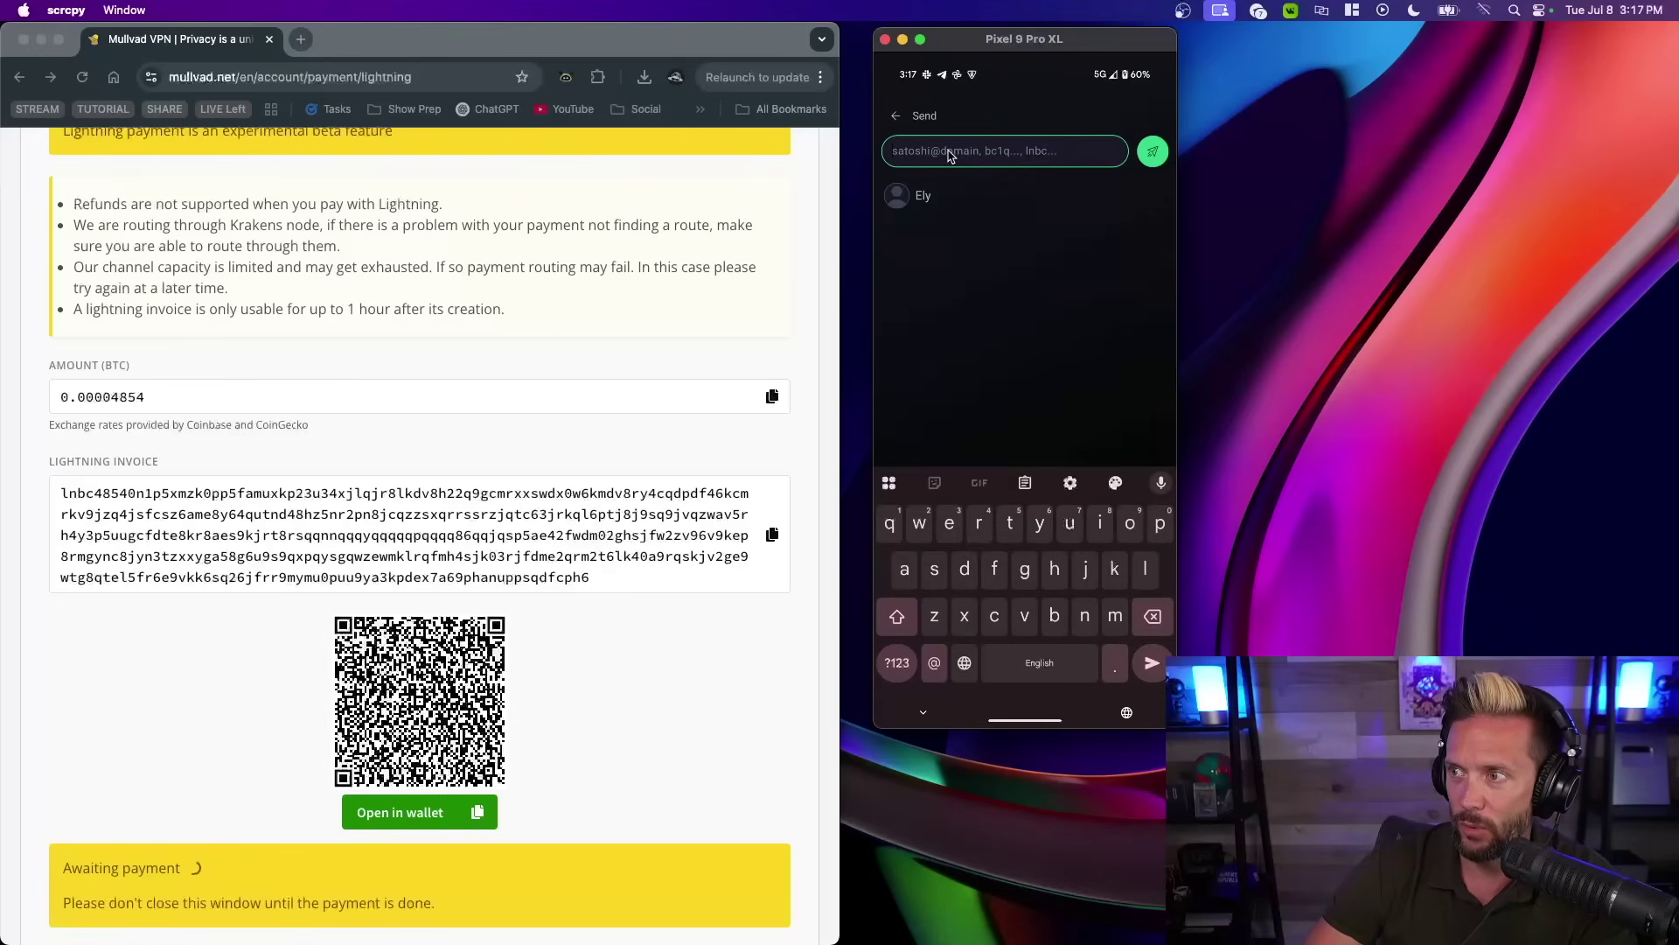
key("super+v")
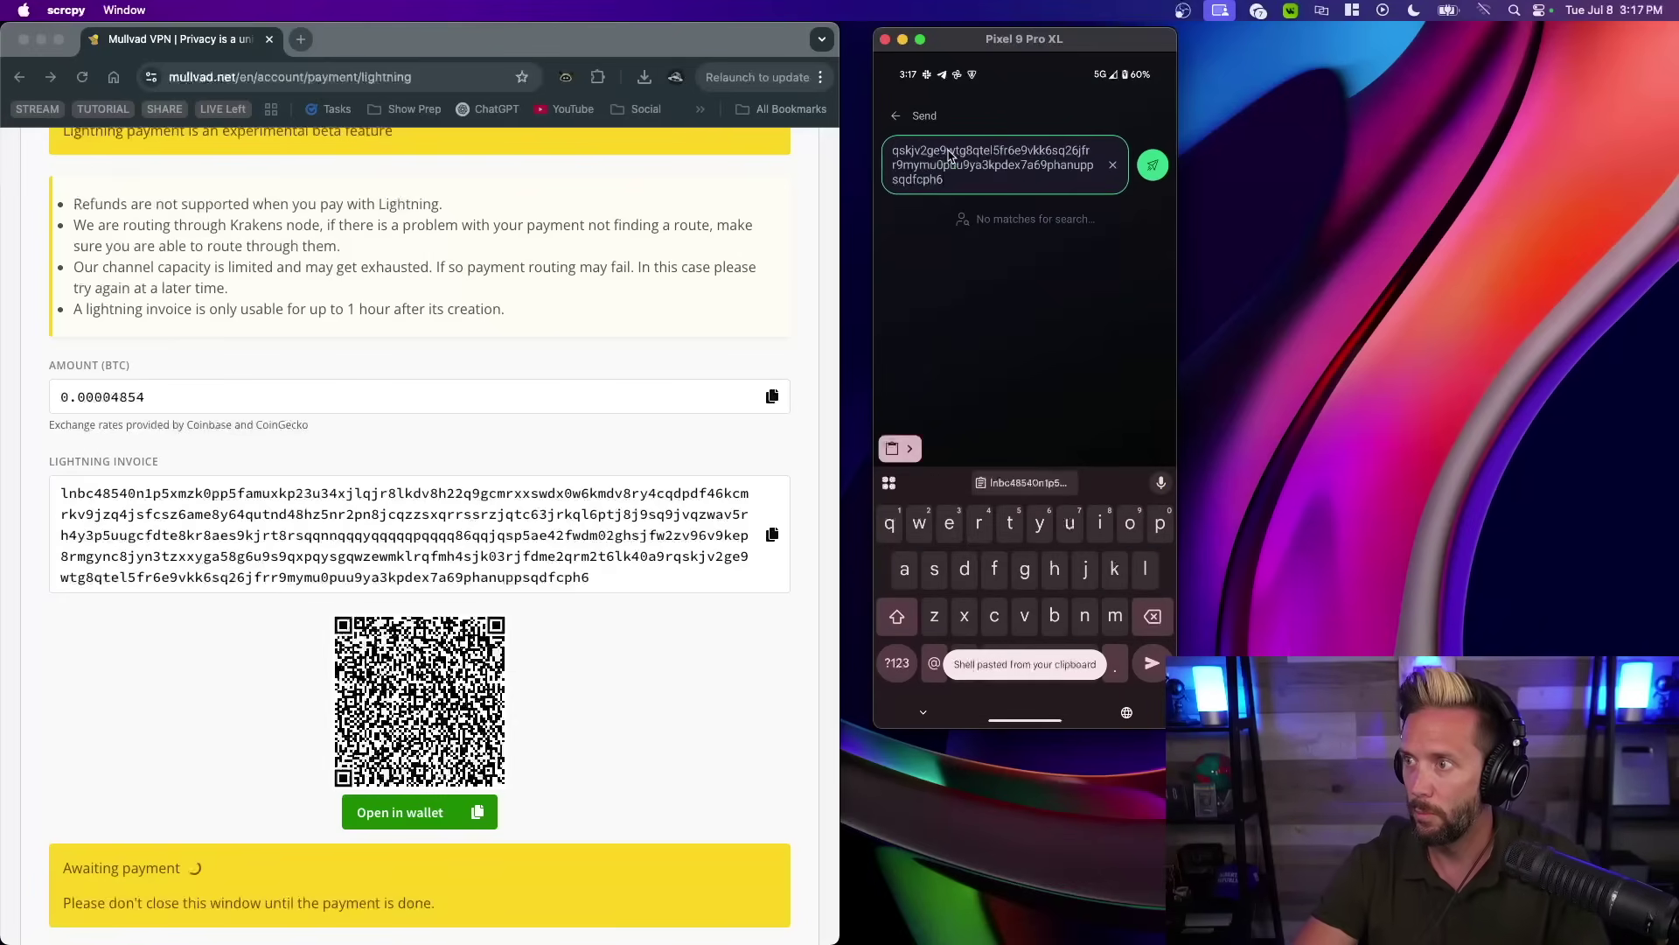
left_click(1151, 166)
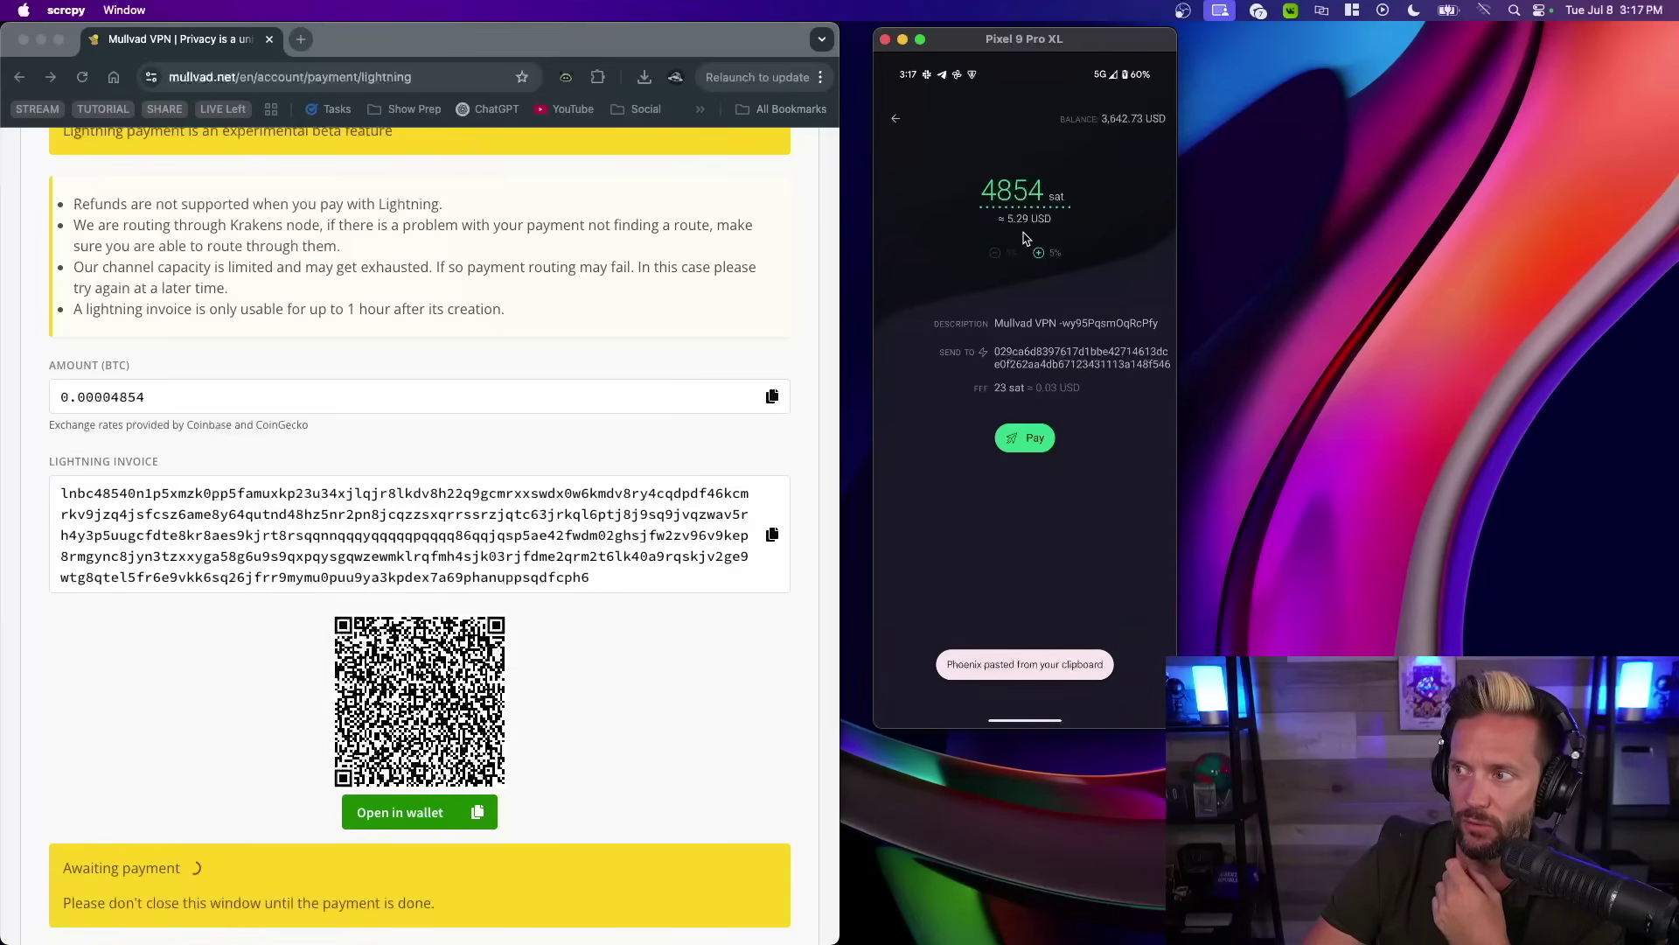
left_click(1016, 438)
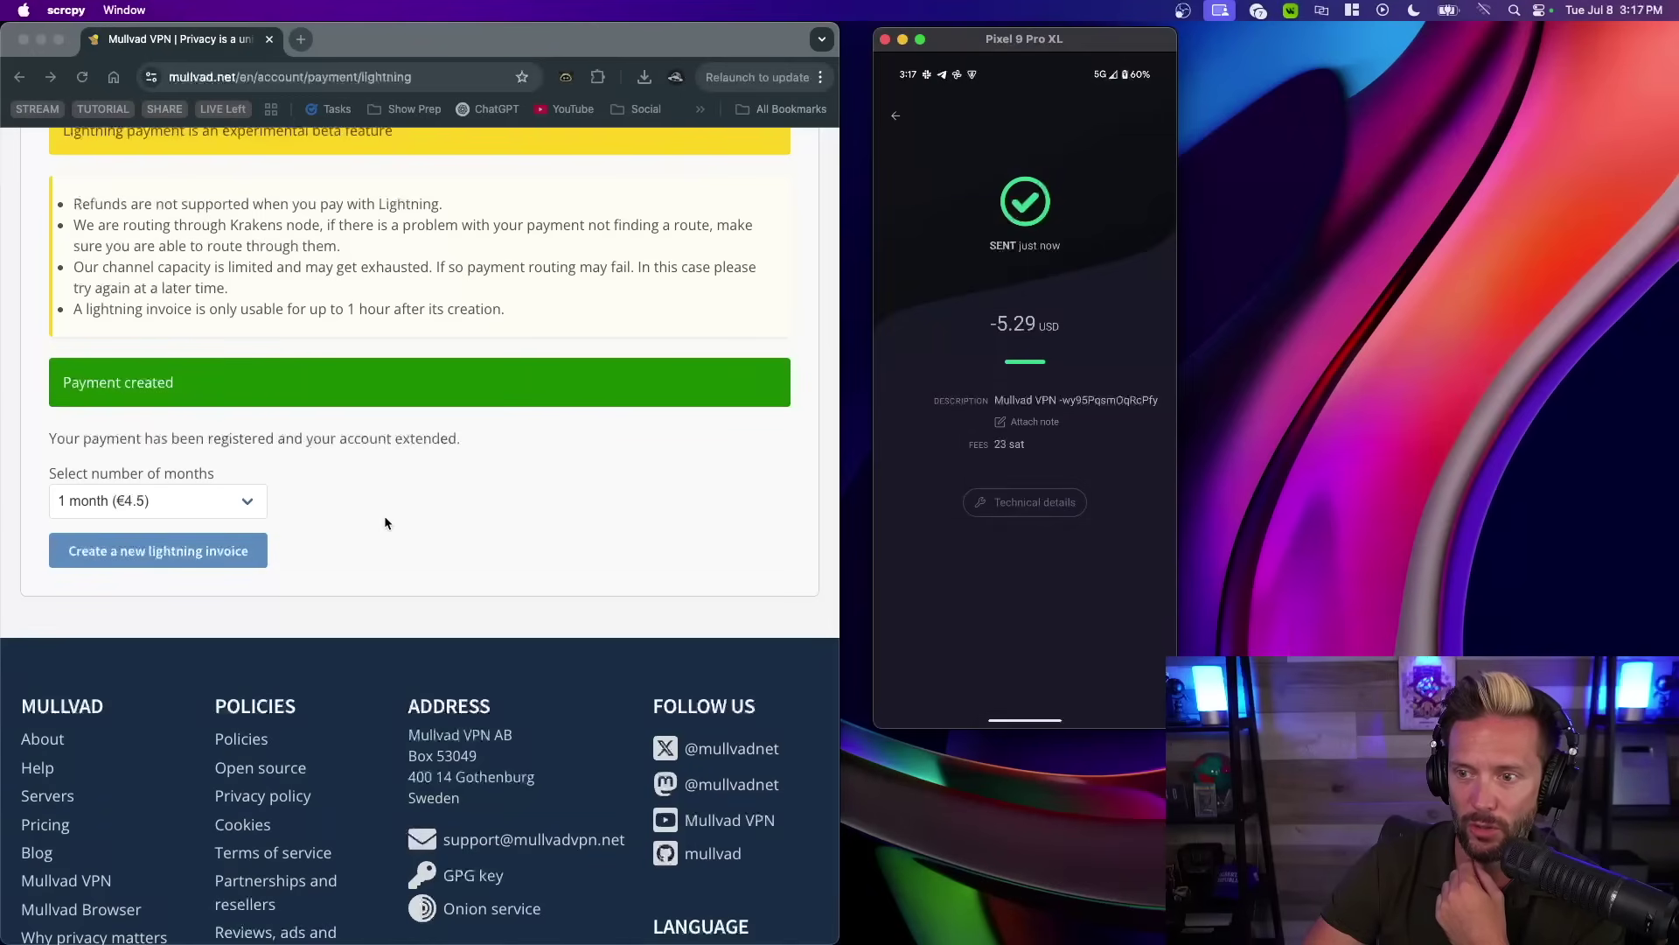
Check the payment status and the account's paid-until date on the Mullvad Lightning payment page.
scroll(385, 523, "up", 3)
scroll(385, 523, "up", 3)
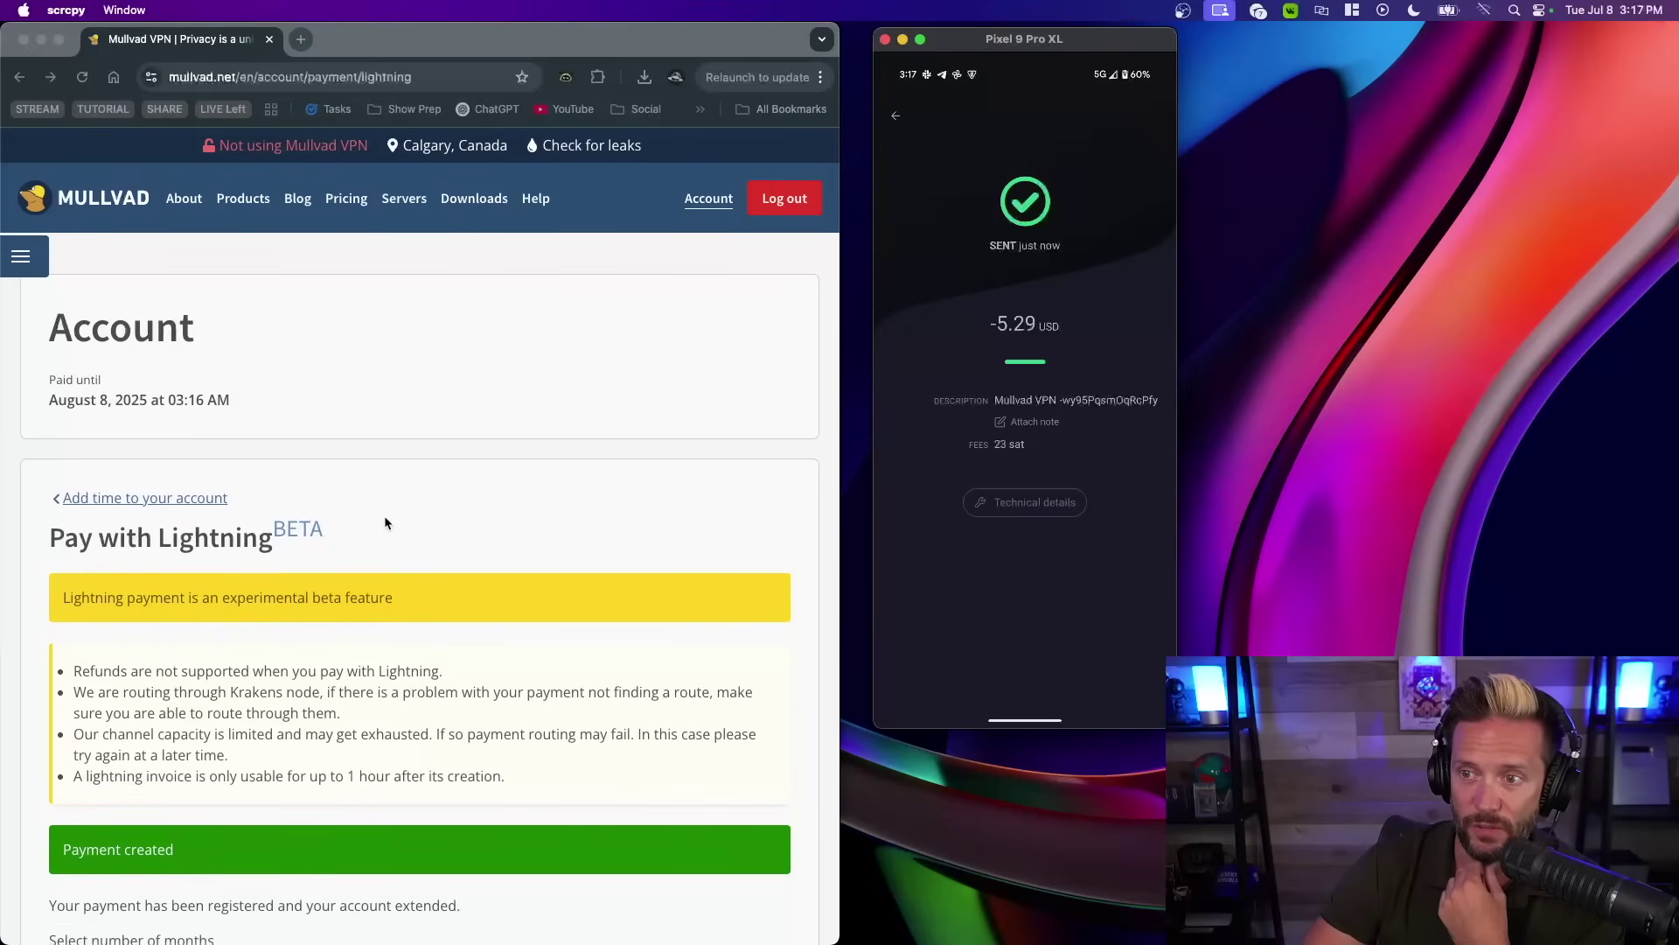
scroll(385, 523, "down", 8)
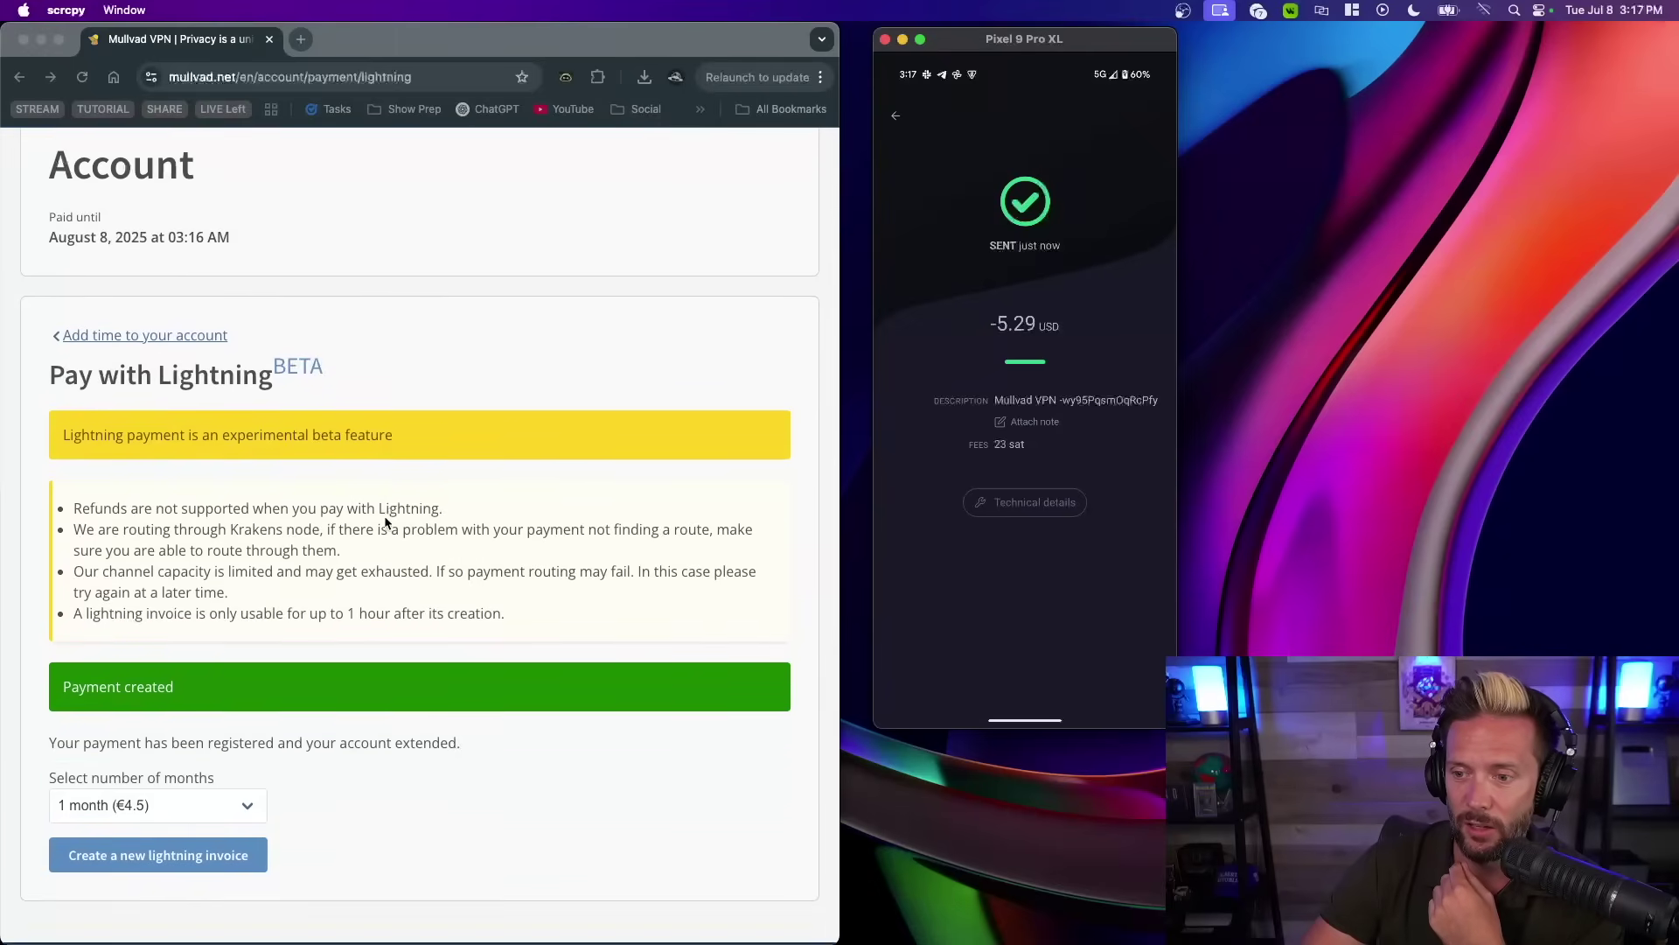
scroll(385, 523, "up", 8)
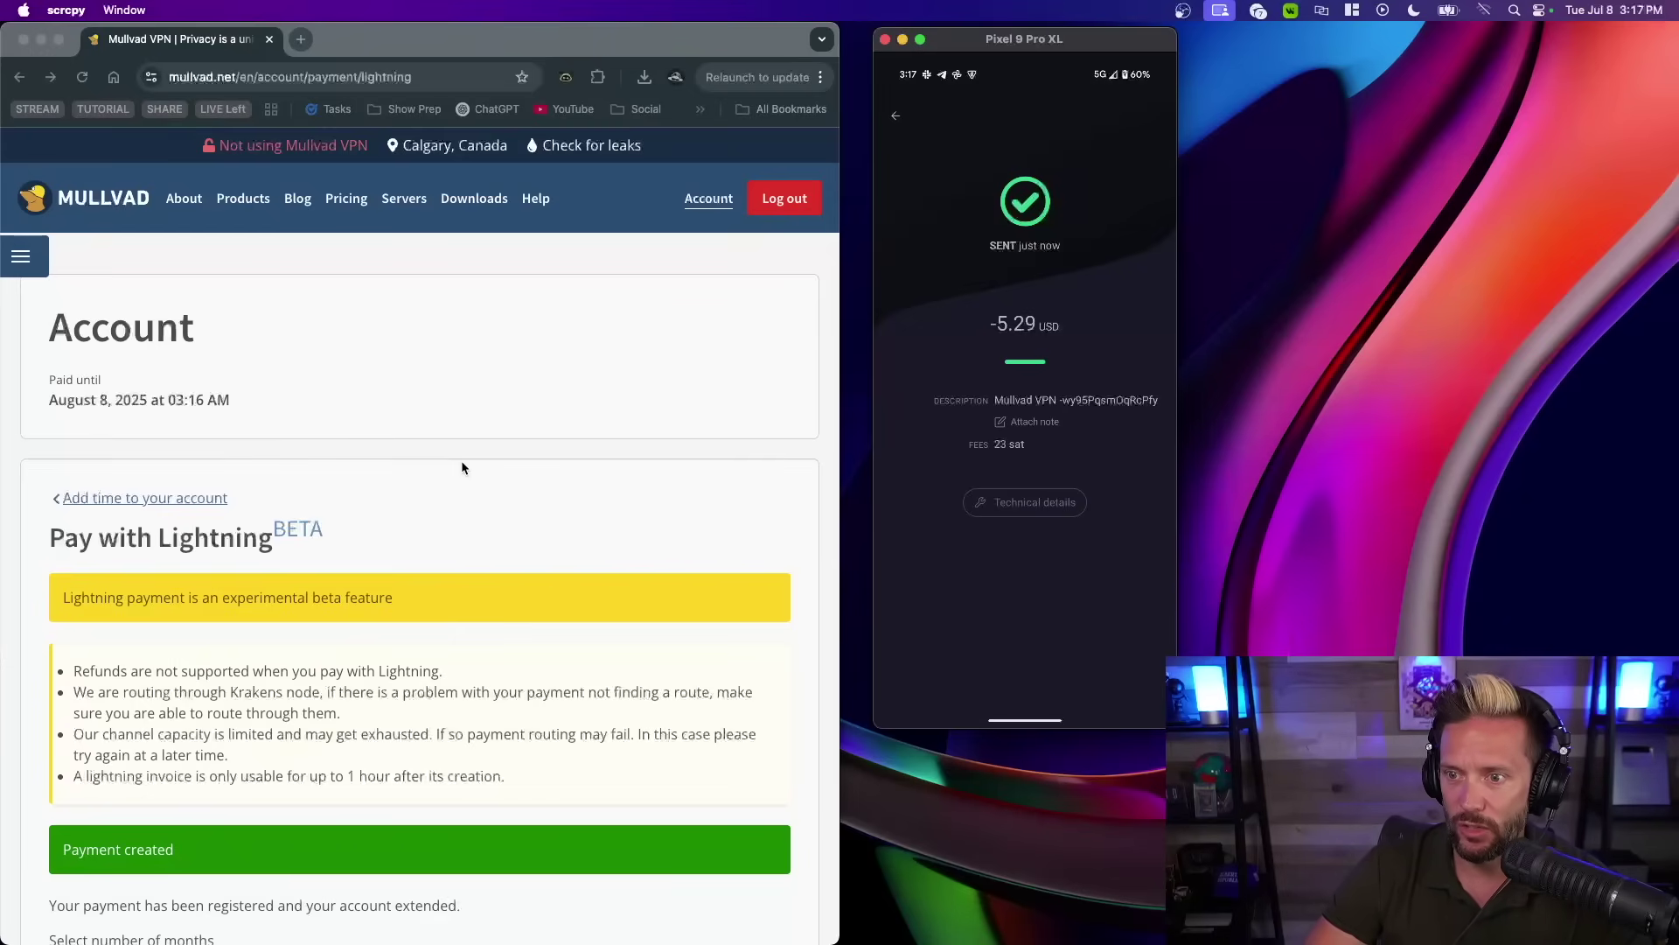
scroll(461, 465, "down", 2)
scroll(462, 466, "down", 3)
scroll(461, 469, "up", 5)
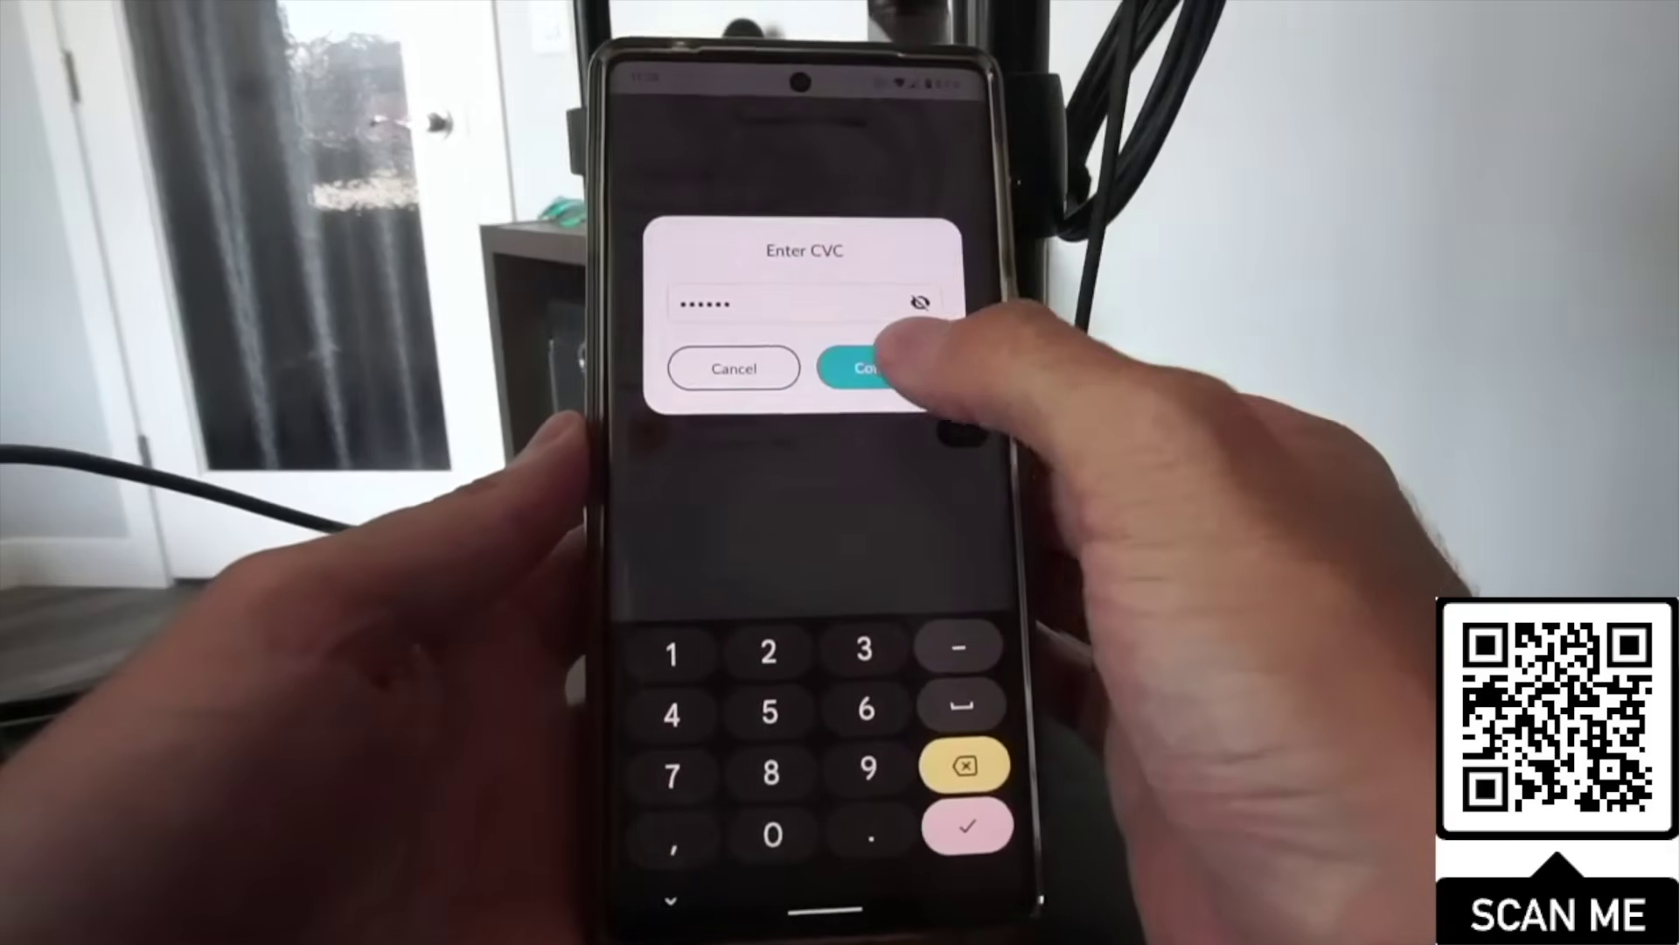
left_click(866, 348)
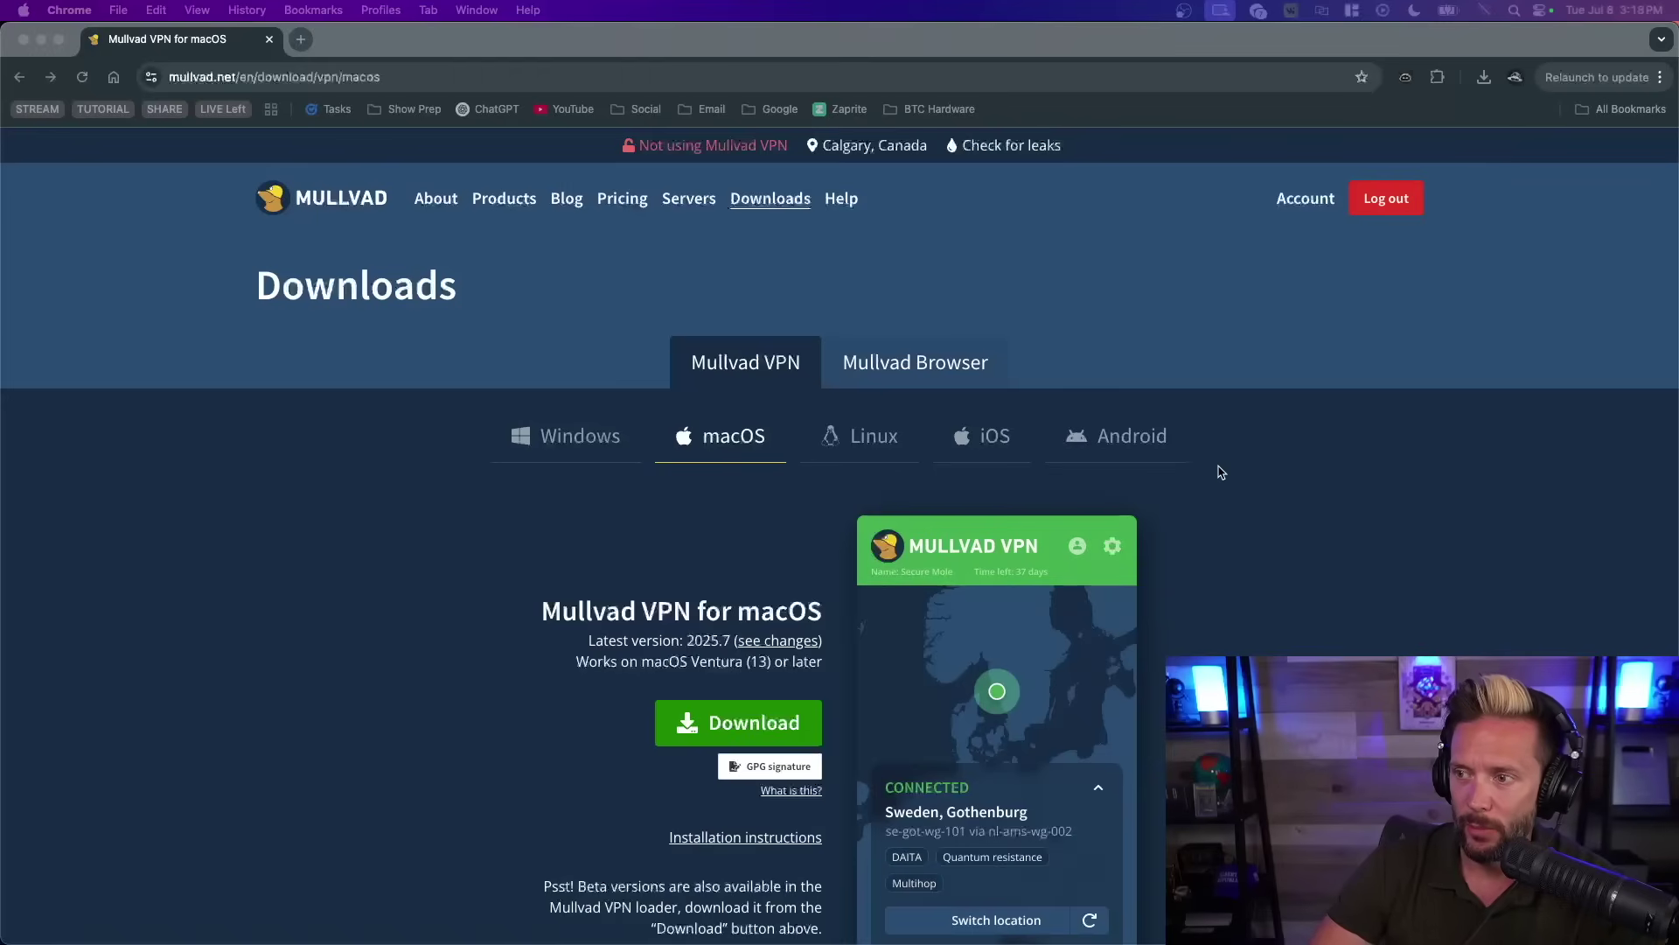
Download the Mullvad VPN installer for macOS and allow the unverified Install Mullvad VPN.dmg file.
scroll(1259, 481, "down", 3)
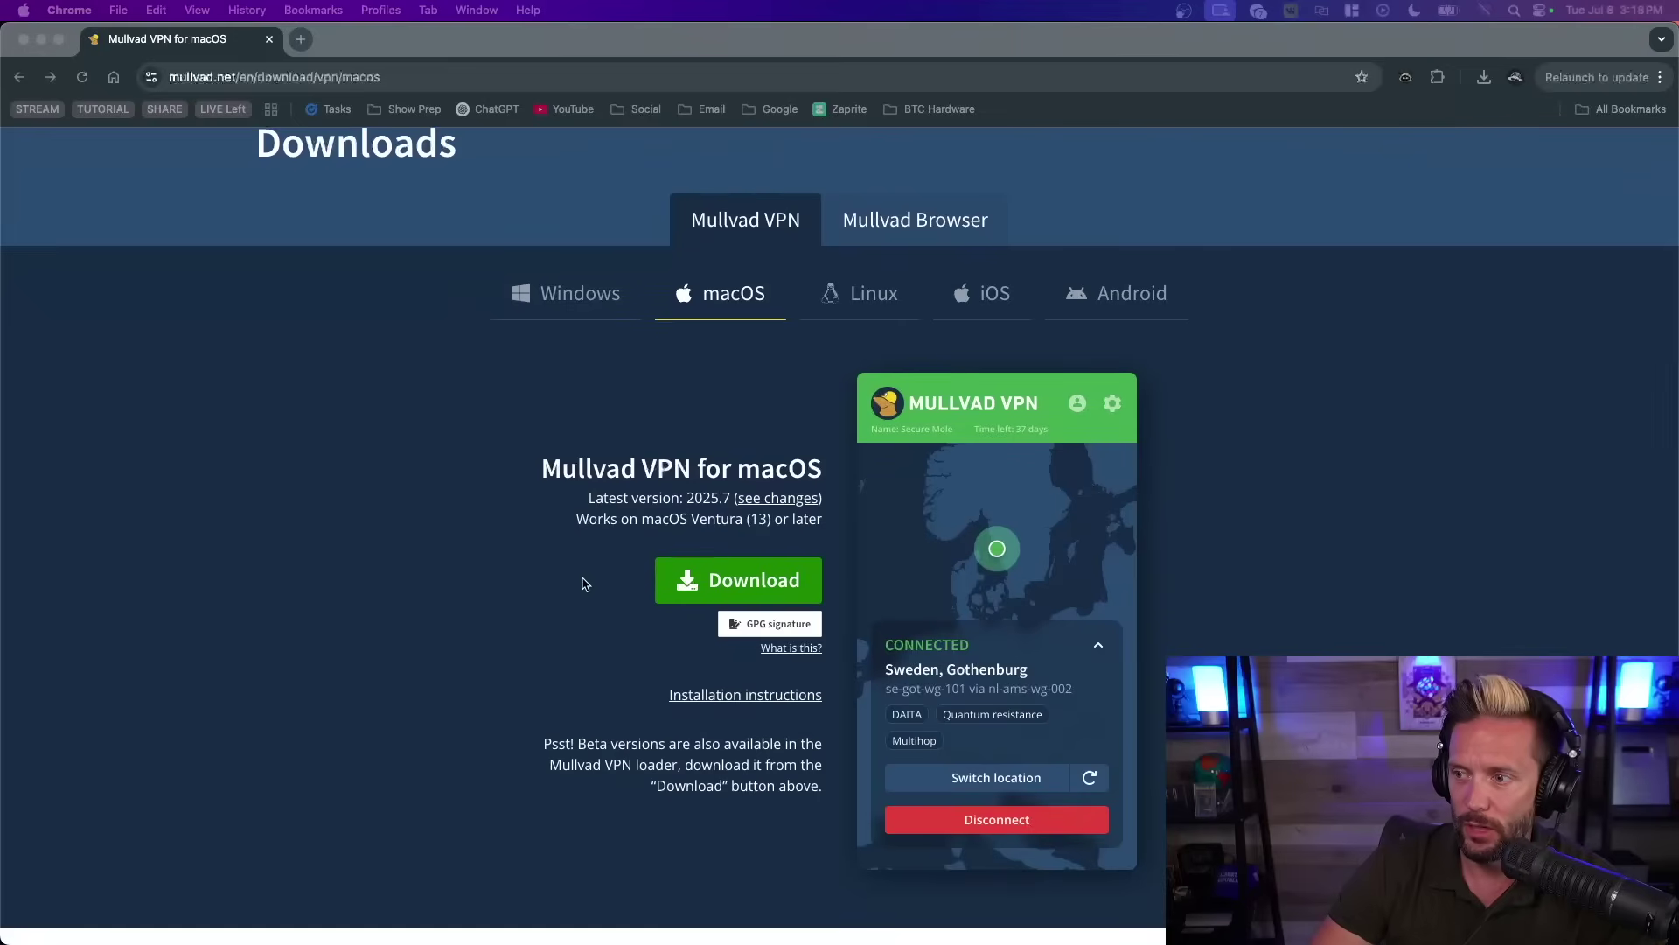
left_click(585, 584)
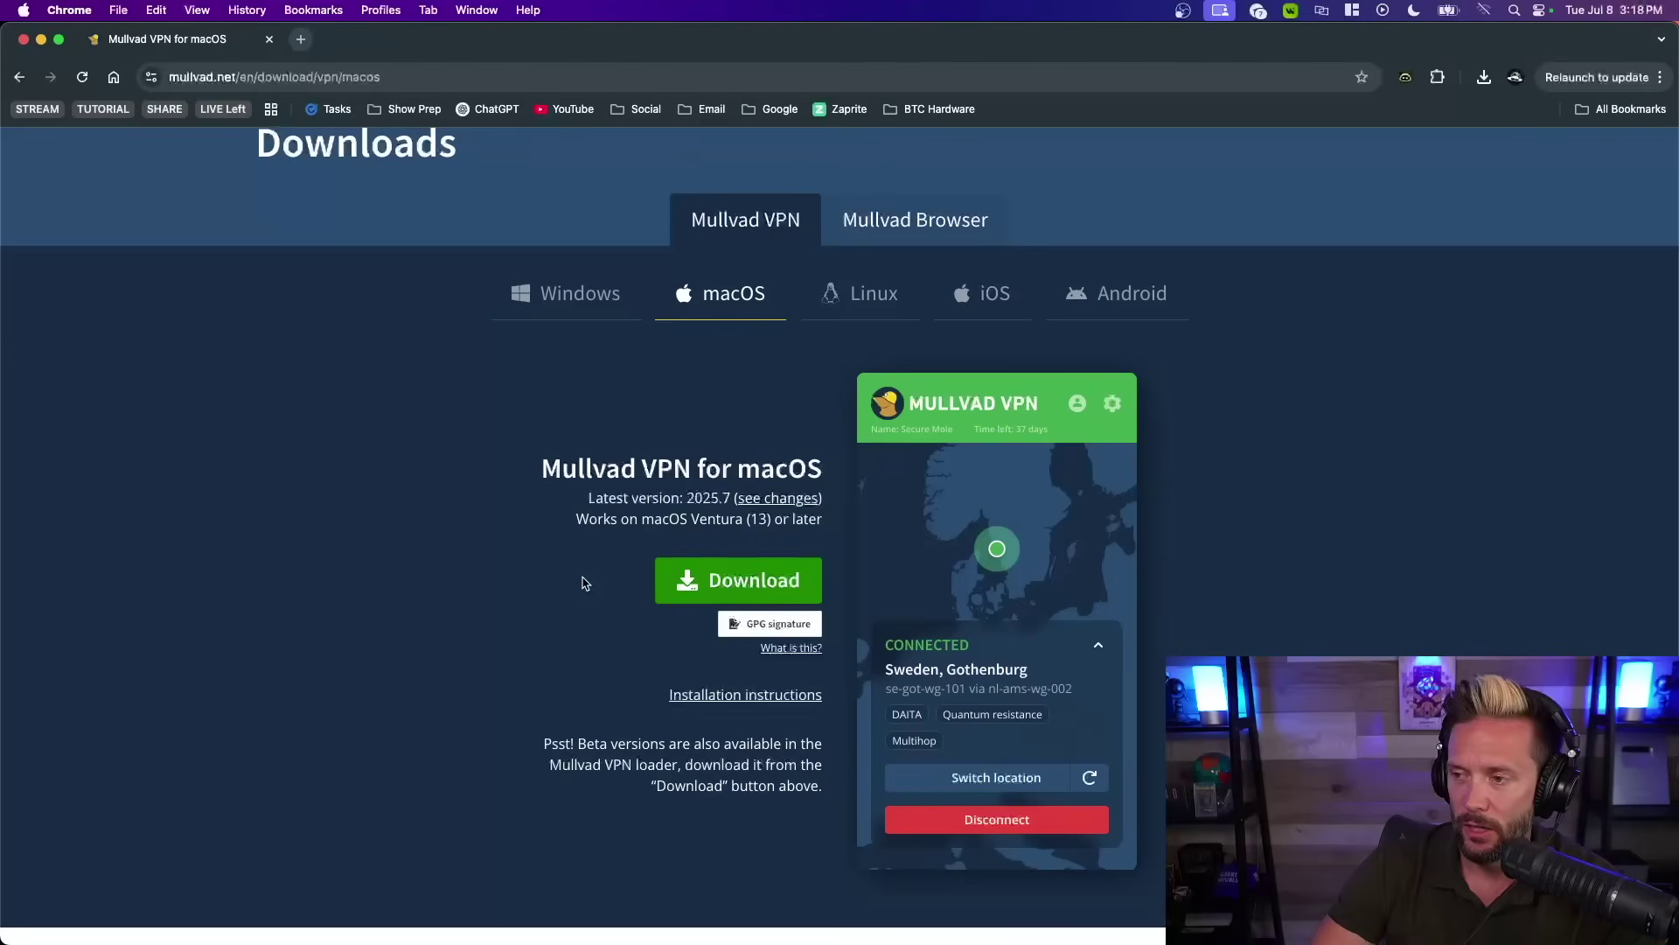
left_click(689, 581)
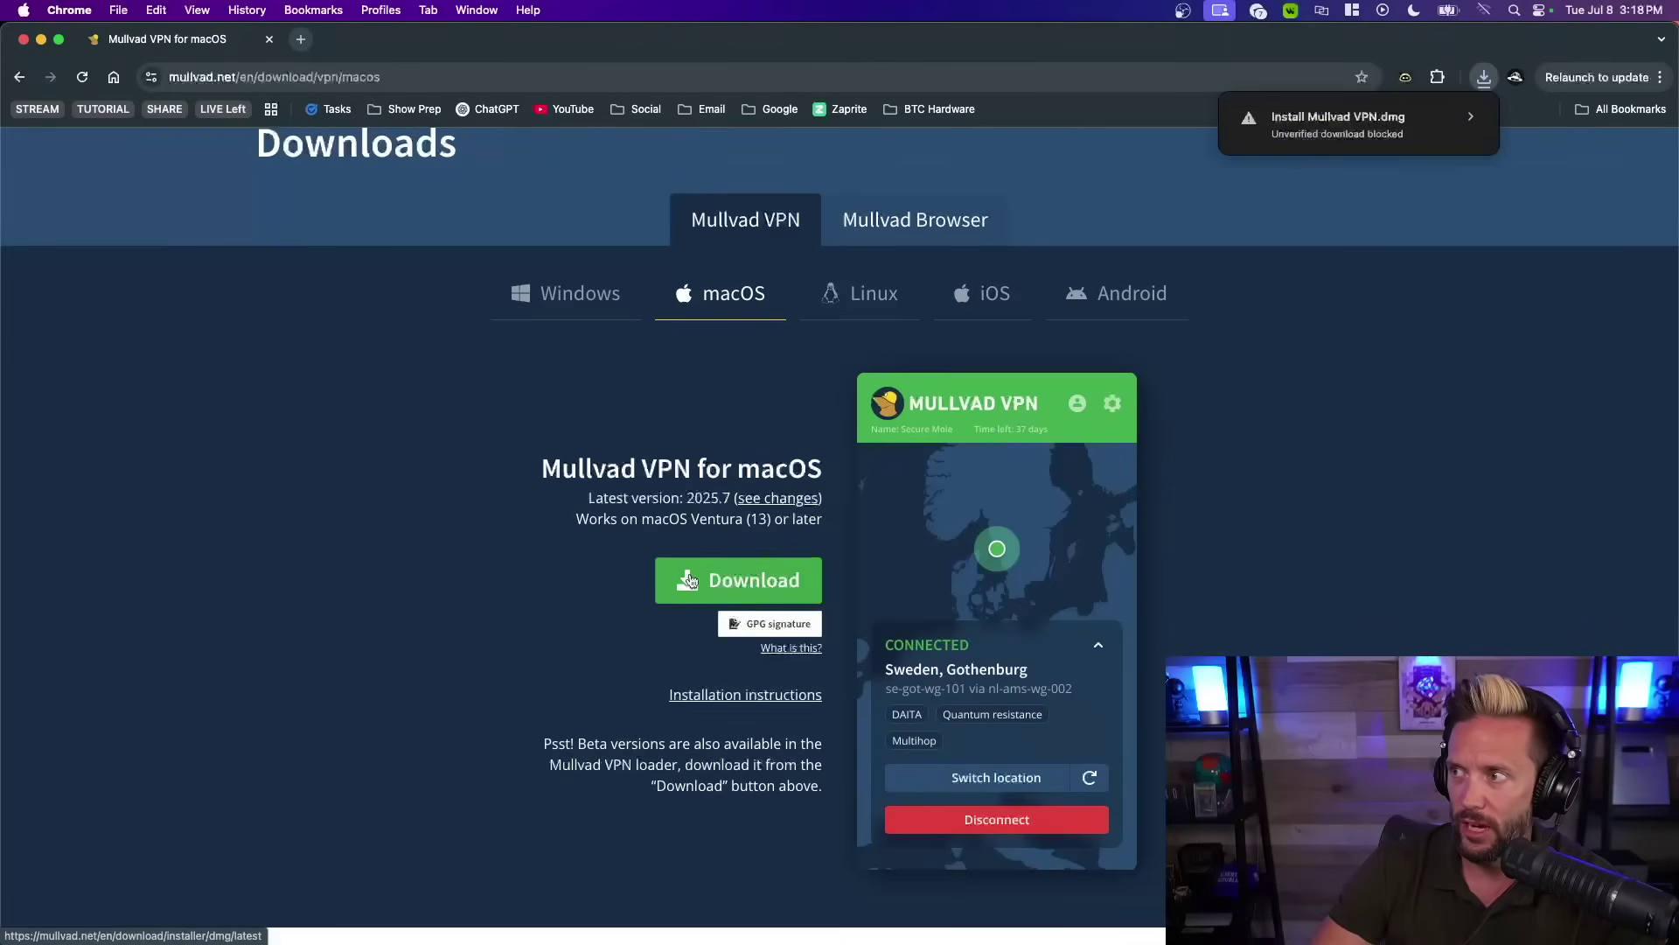
left_click(1331, 131)
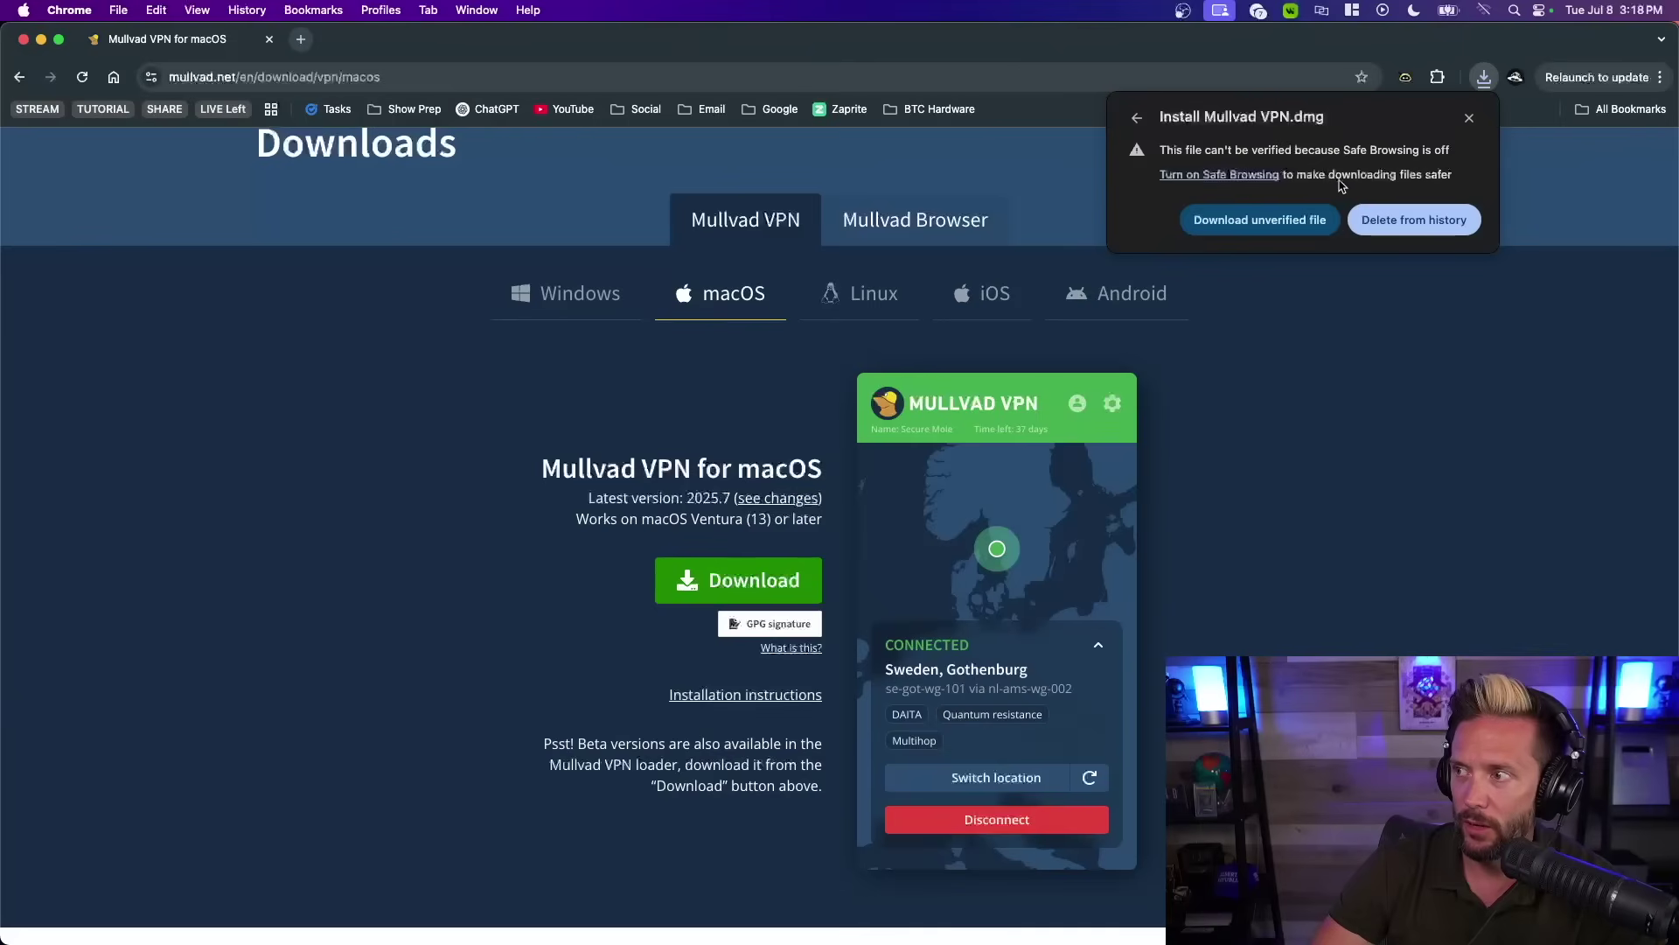
left_click(1253, 231)
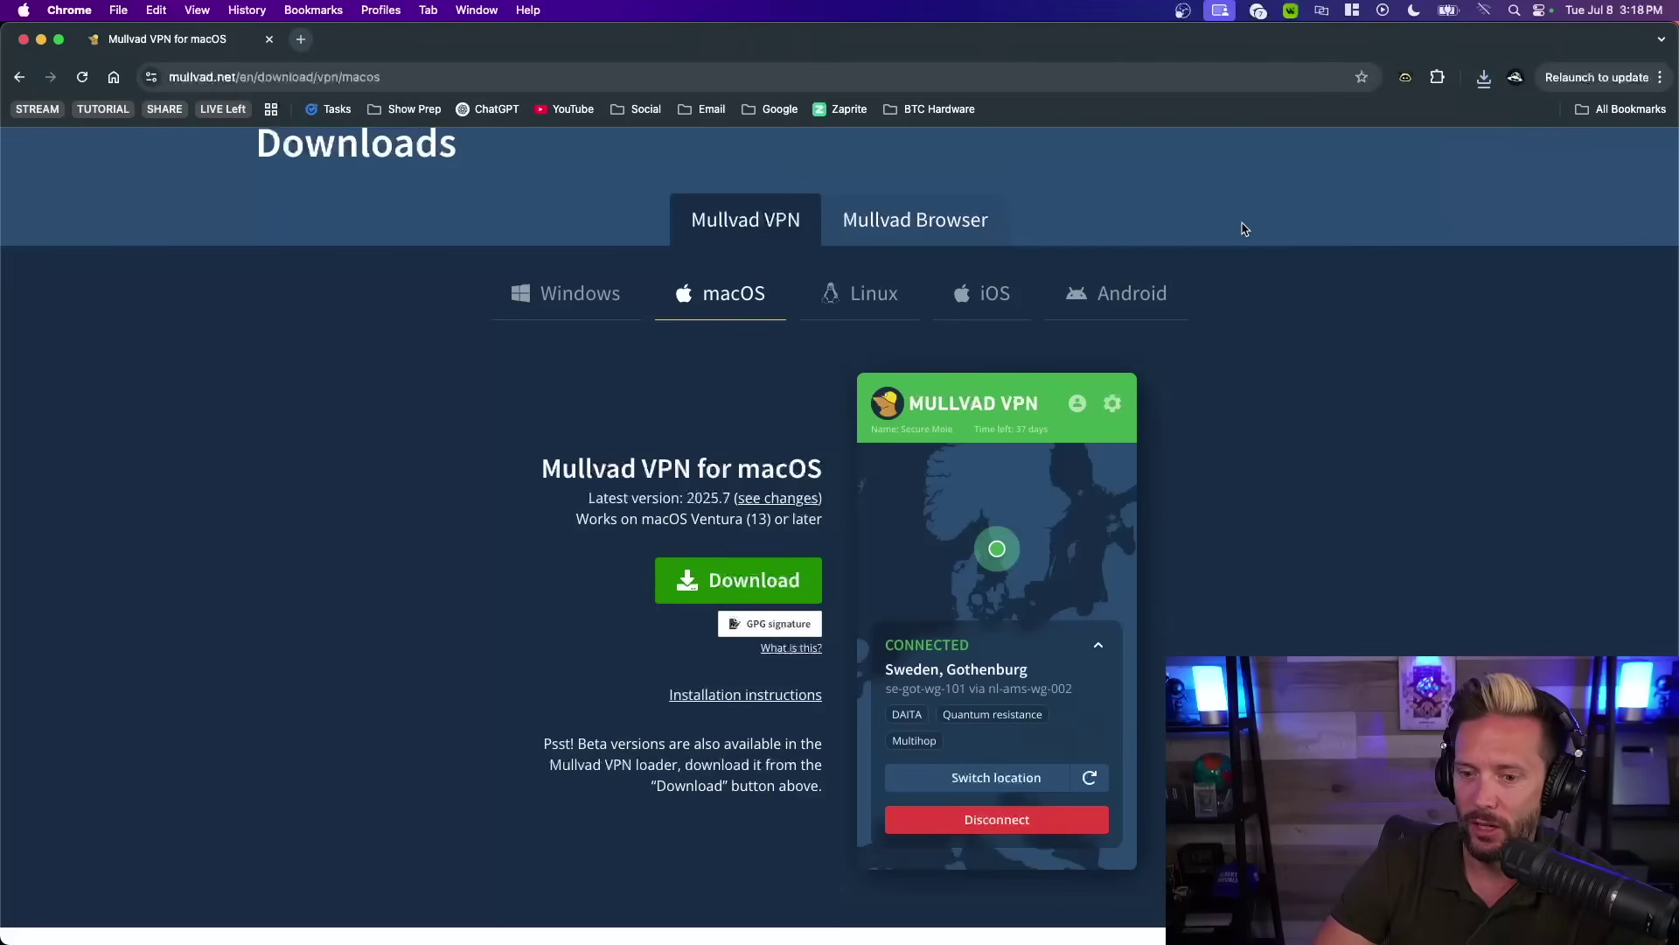
Open the downloaded Install Mullvad VPN.dmg, launch its loader and have it download and install version 2025.7.
left_click(1485, 79)
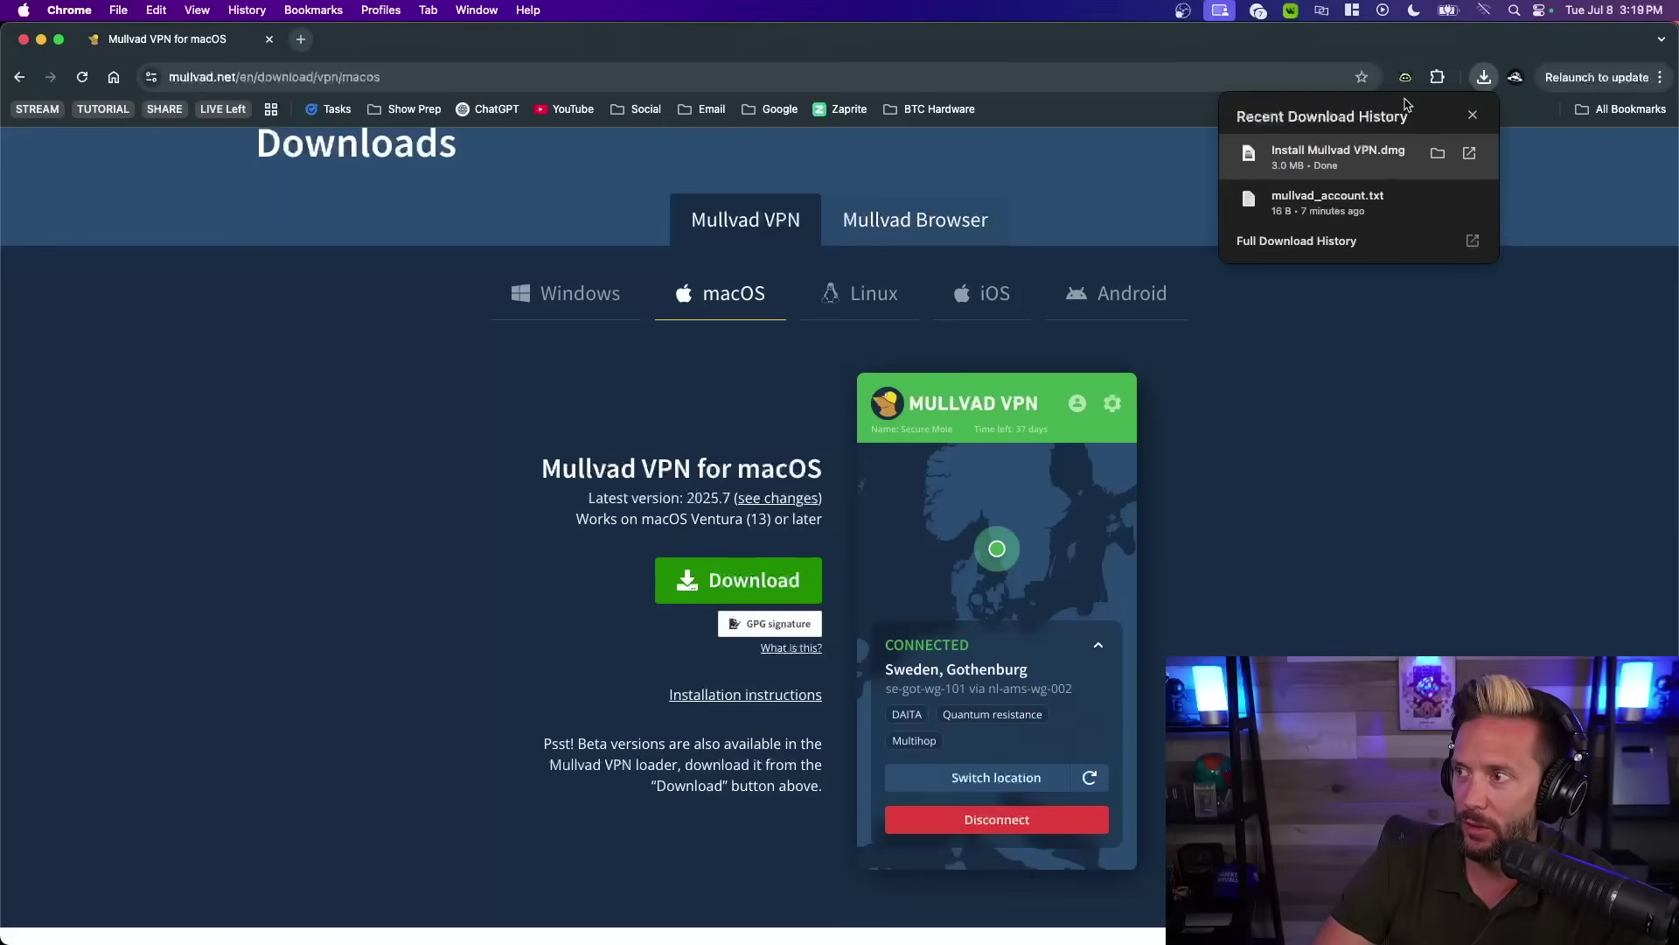
left_click(1312, 155)
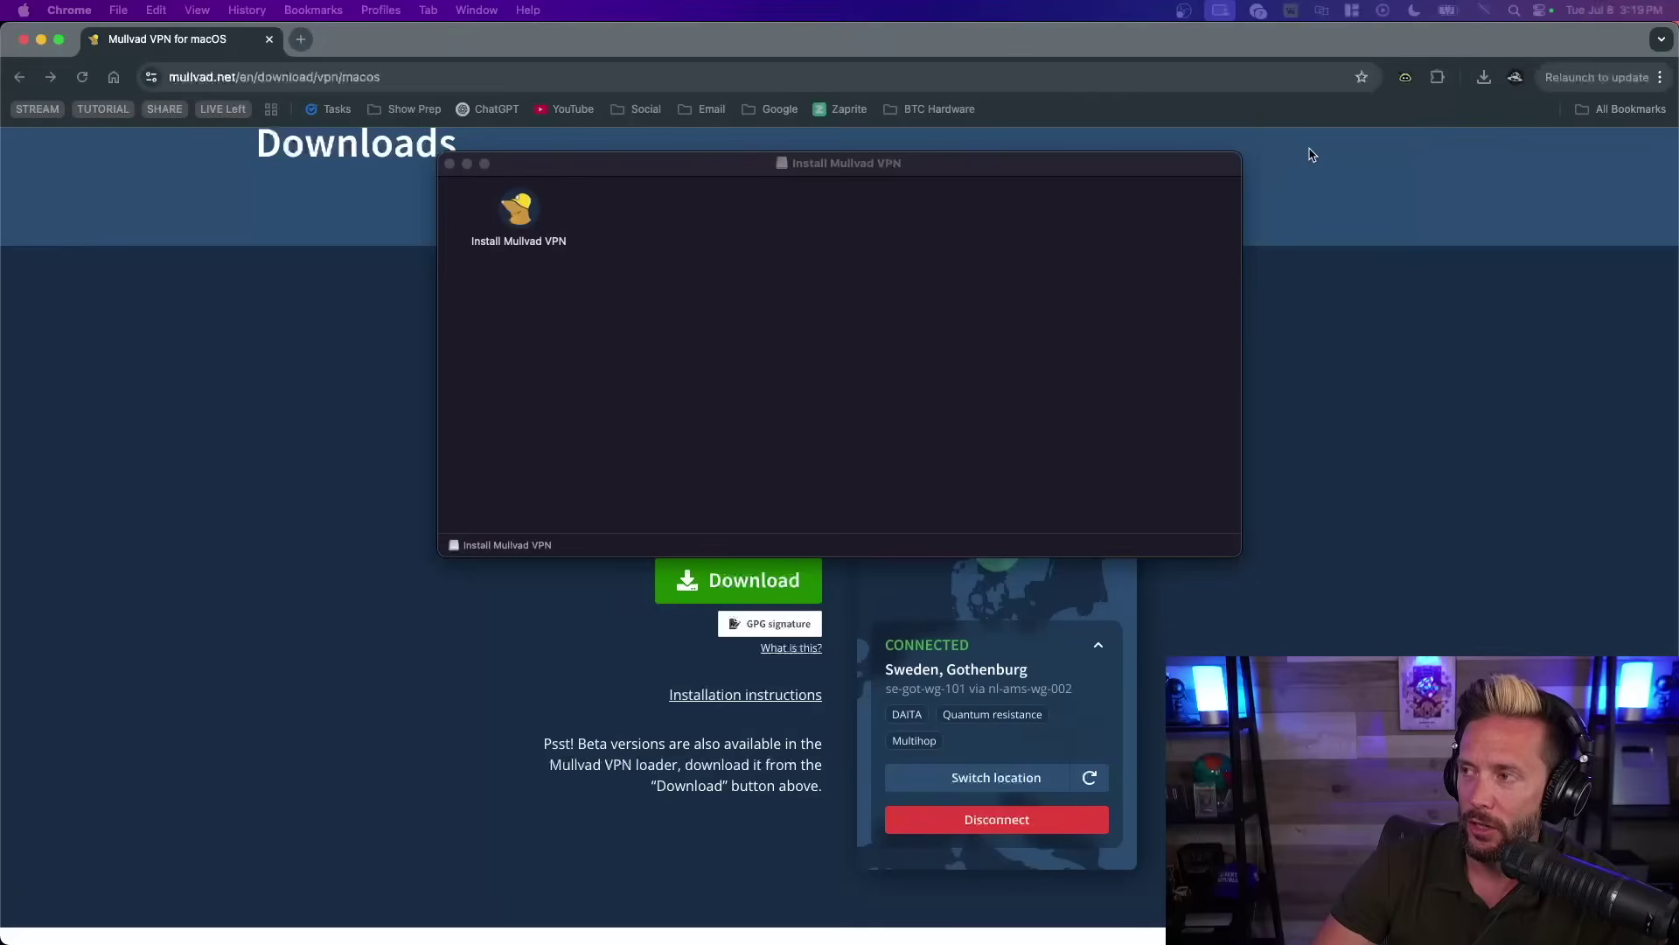
left_click(526, 215)
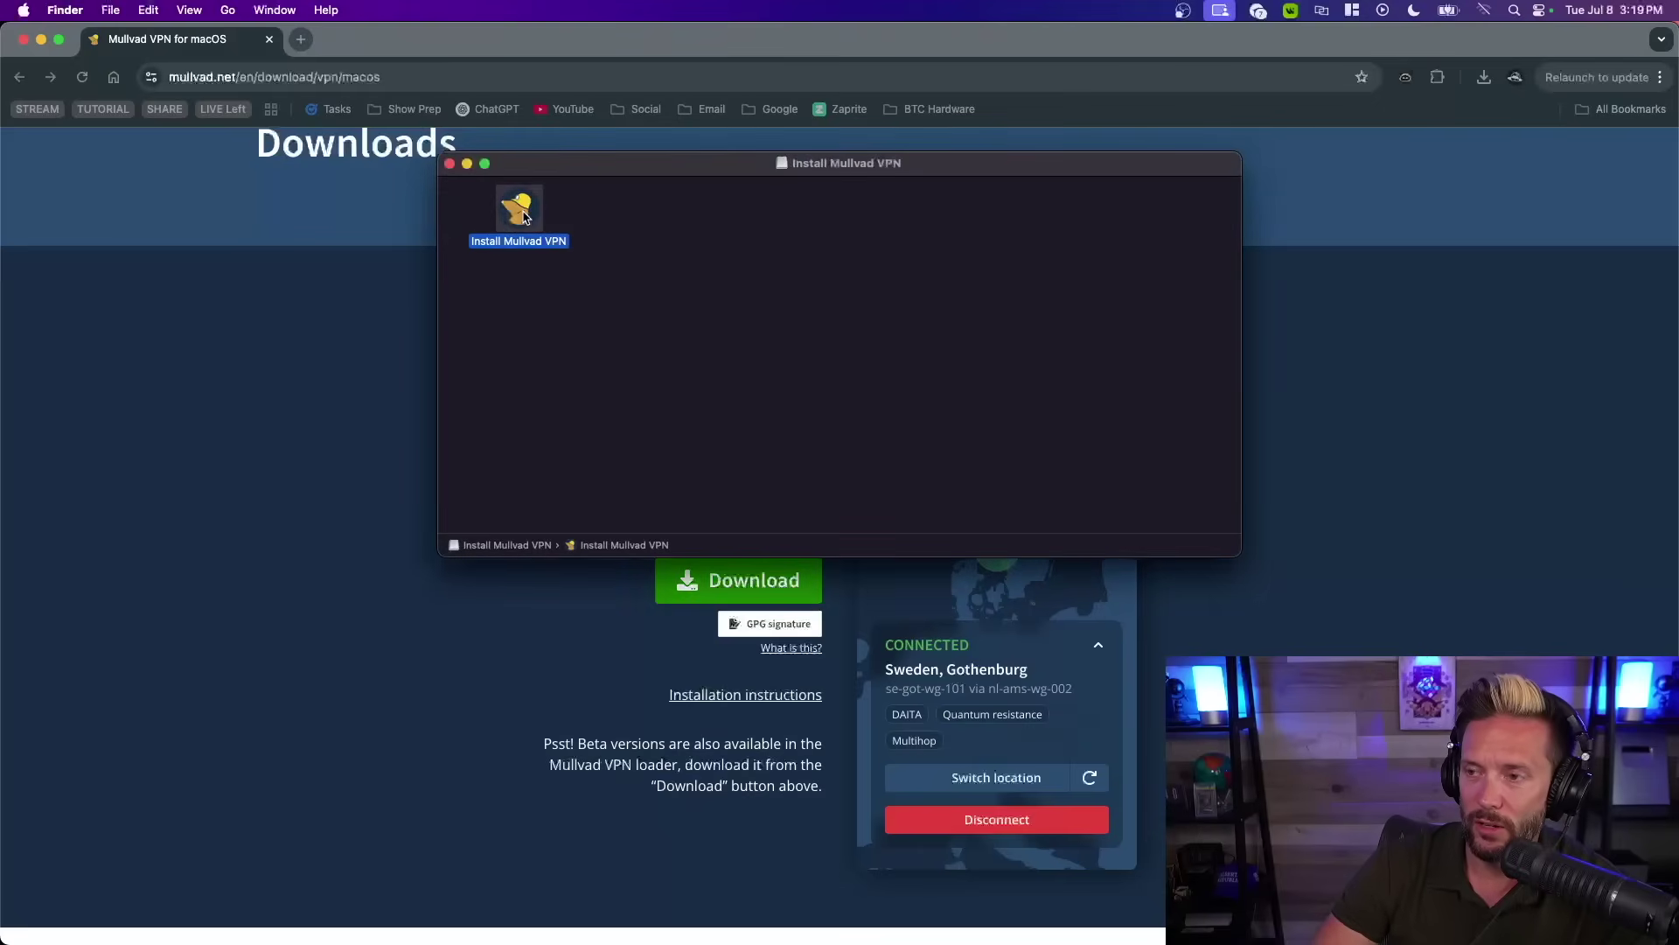
double_click(526, 216)
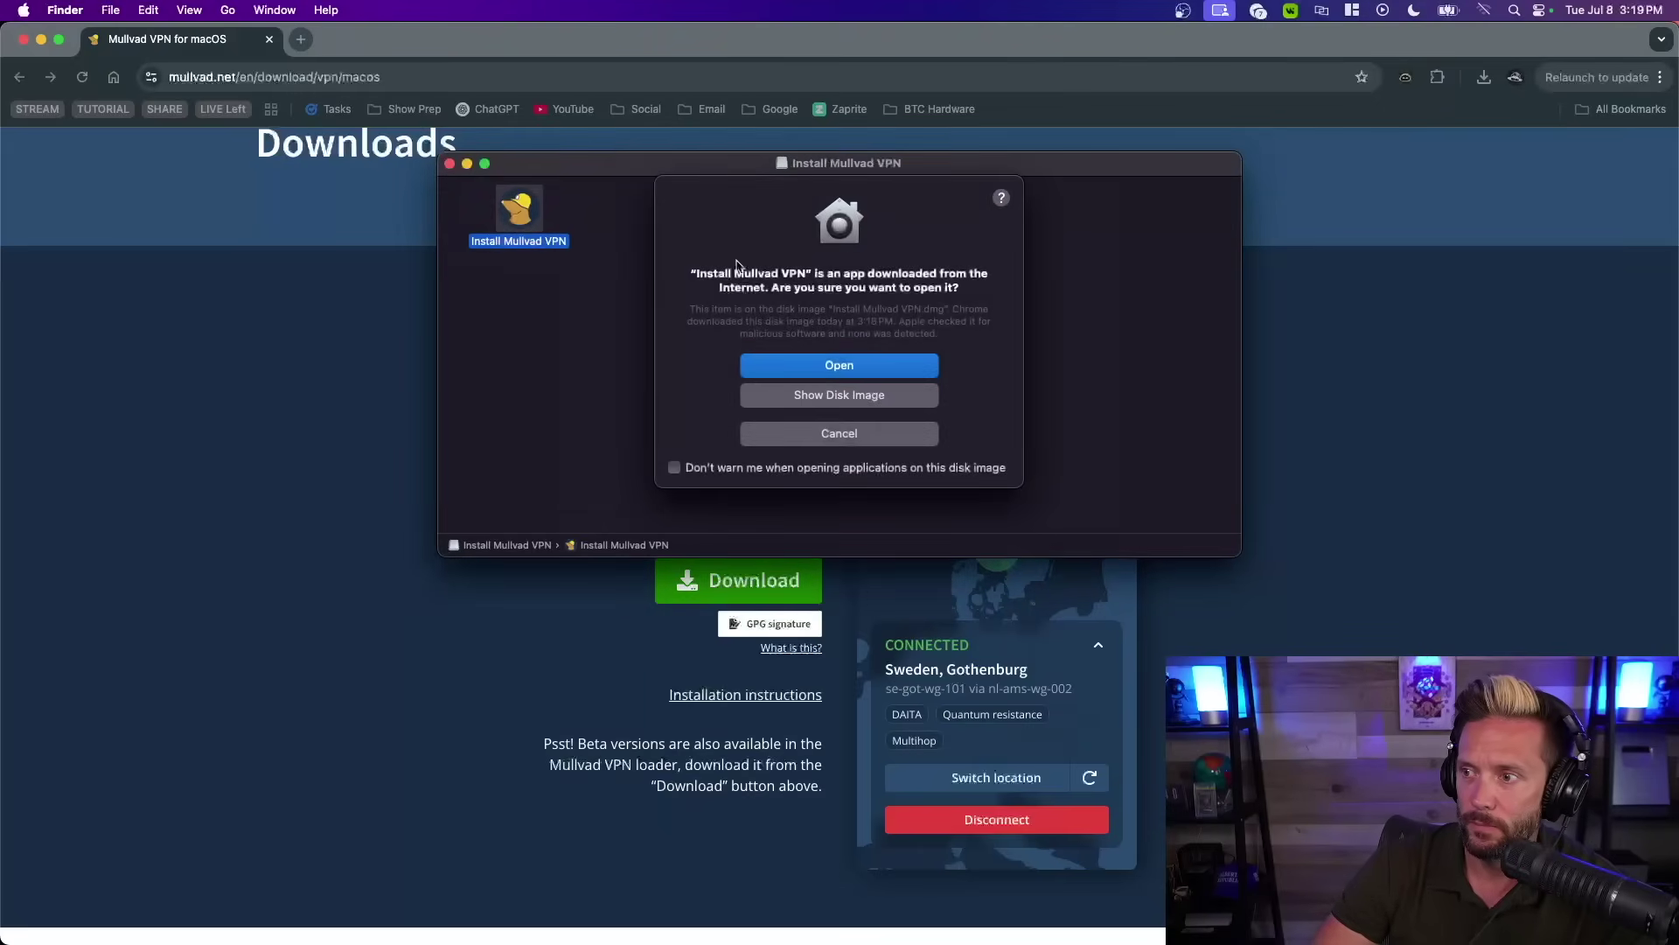
left_click(837, 367)
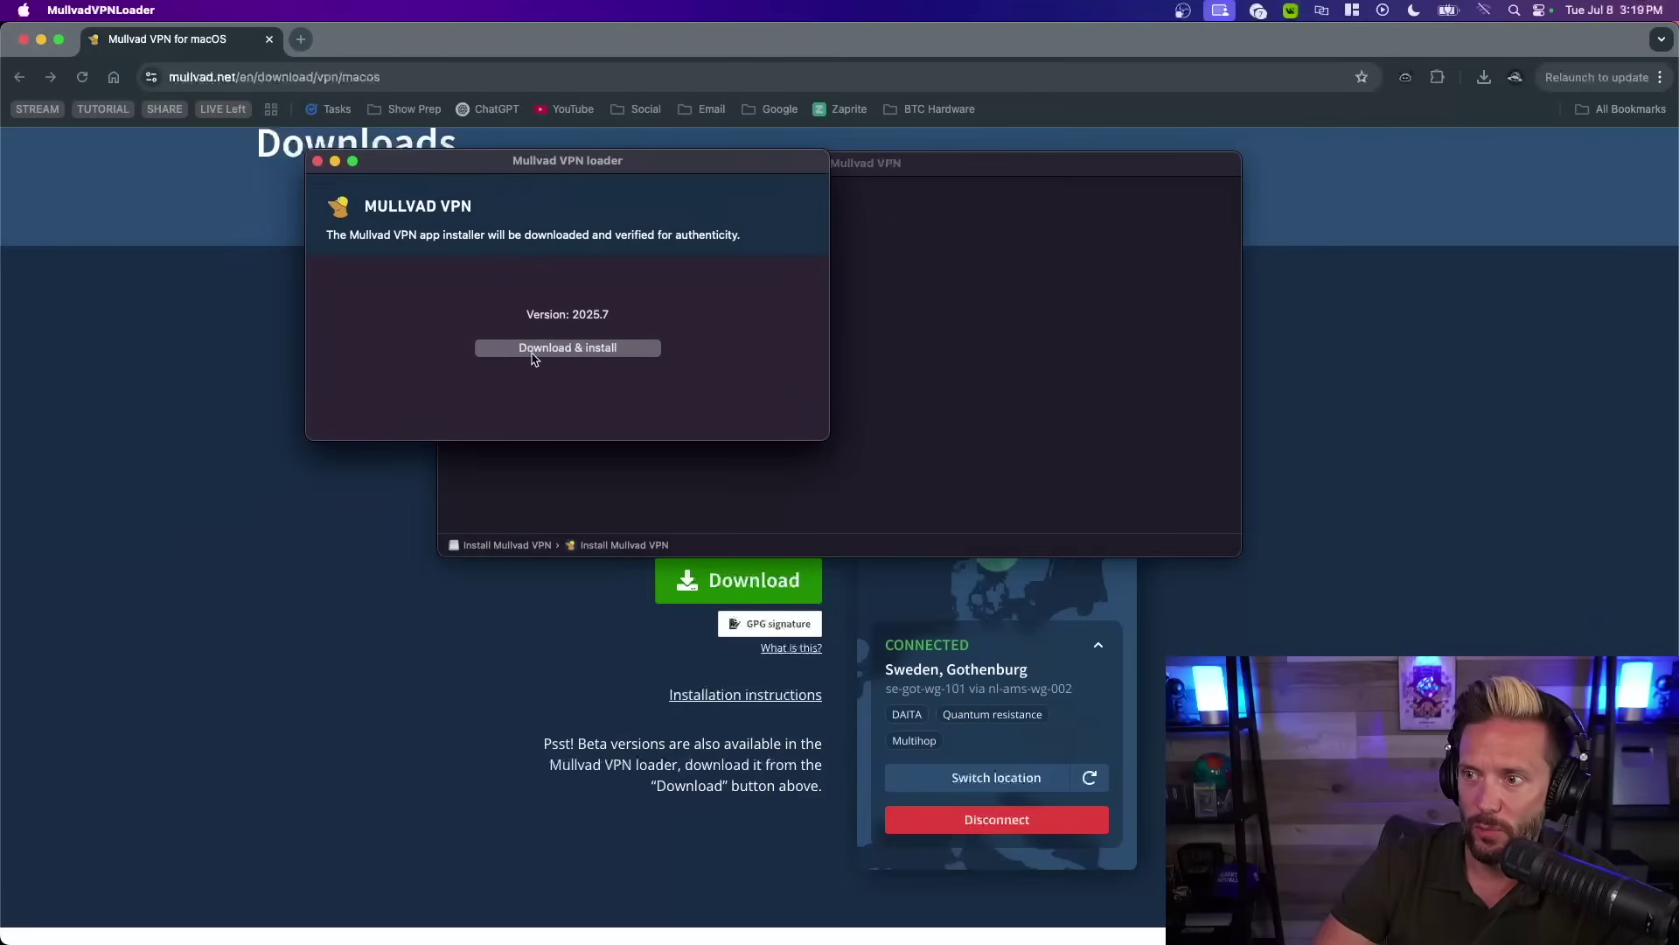
left_click(566, 353)
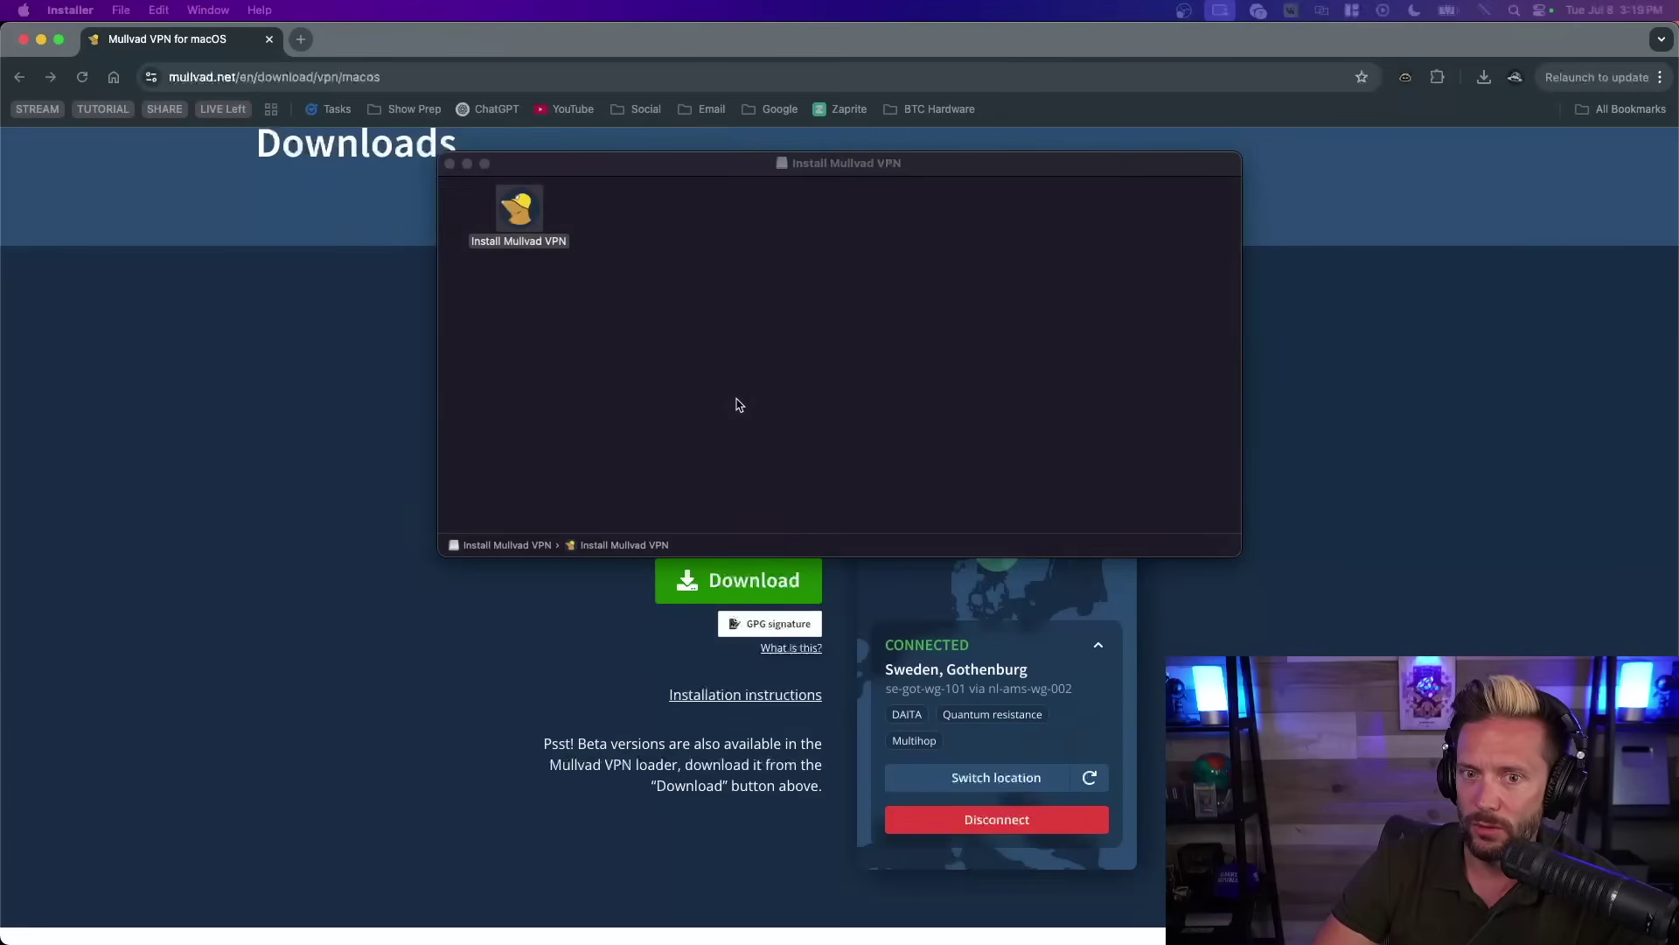
Run the standard installation for all users of this computer, authorising it with the Mac account password, and close the installer windows.
left_click_drag(746, 241, 580, 193)
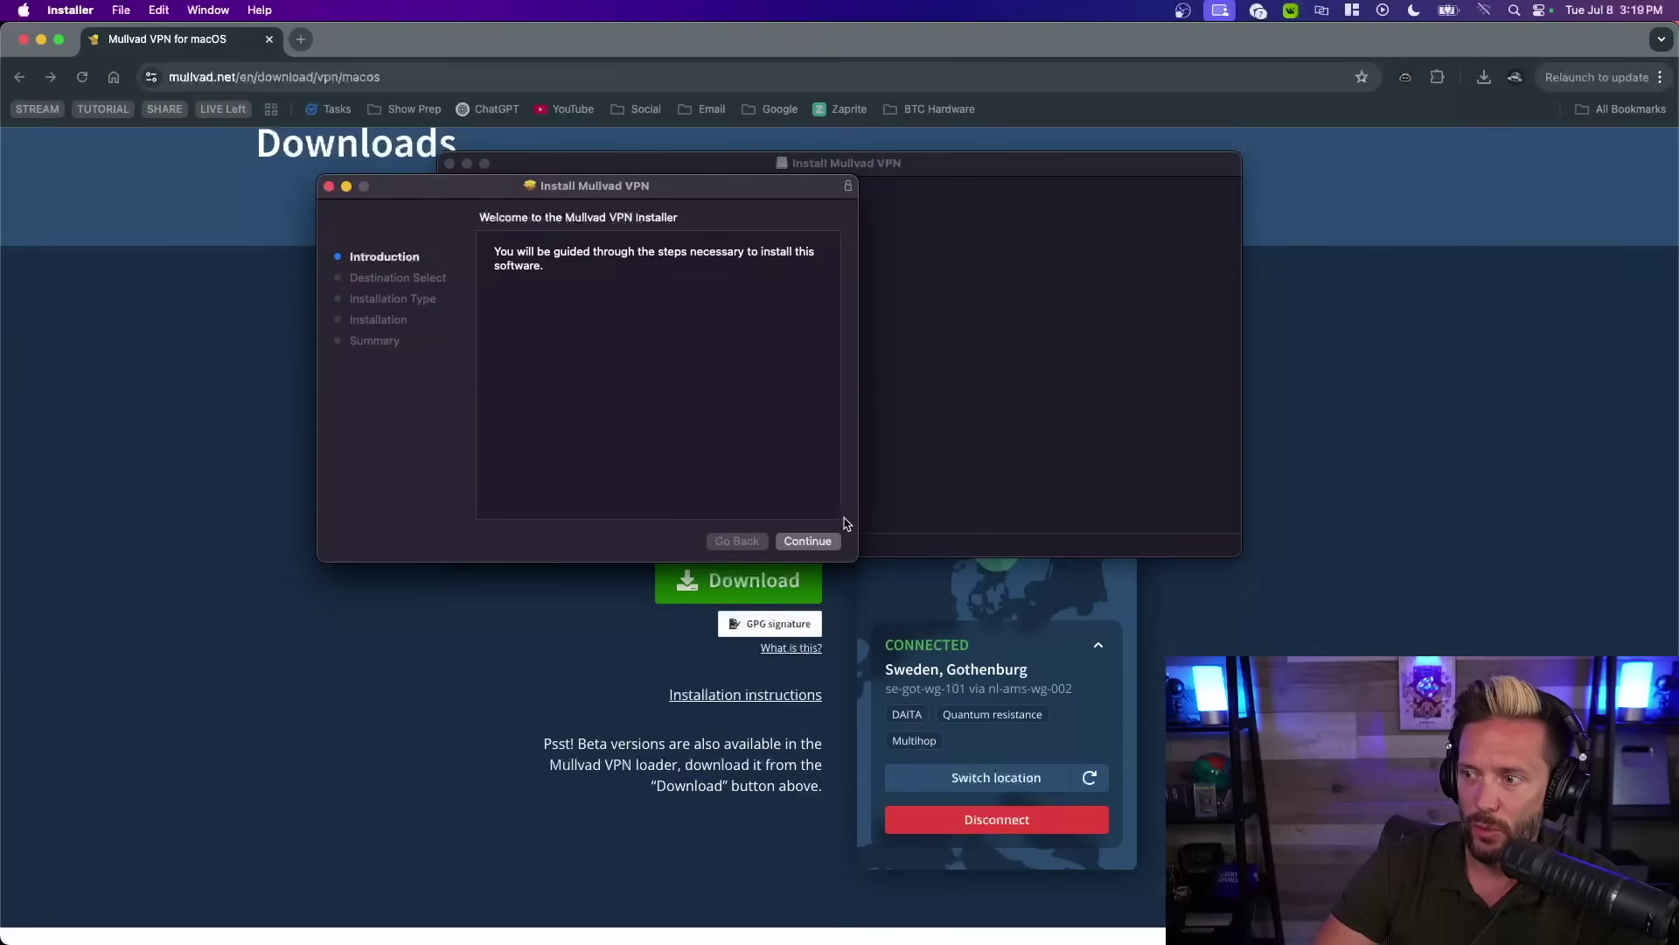
left_click(808, 542)
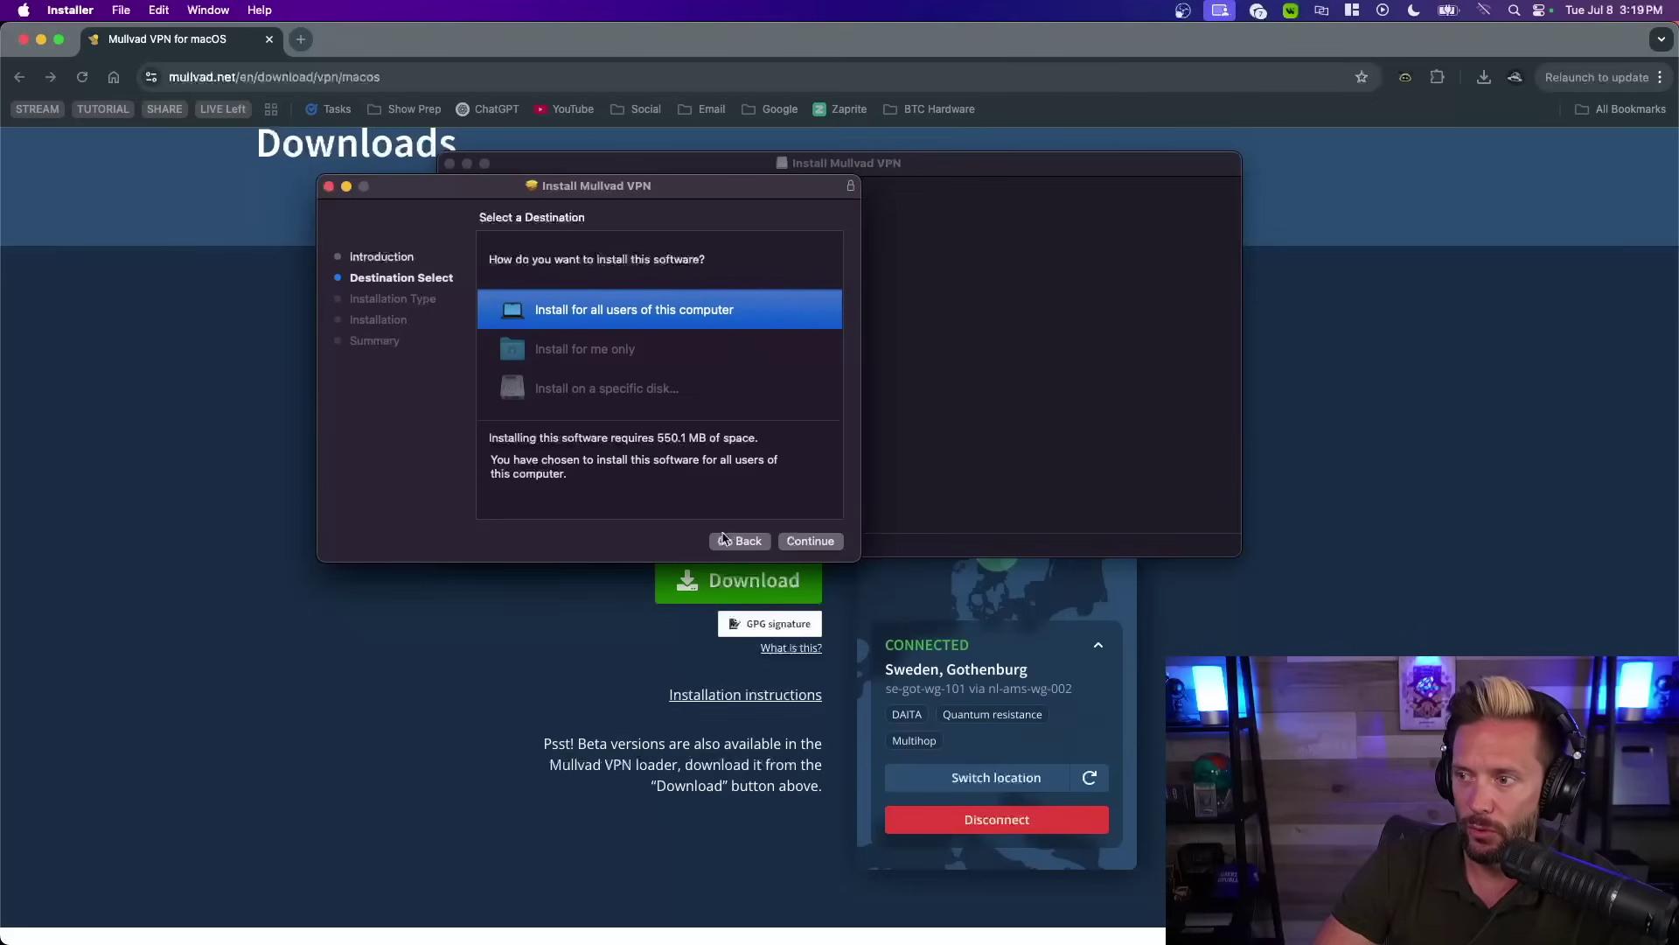
left_click(809, 541)
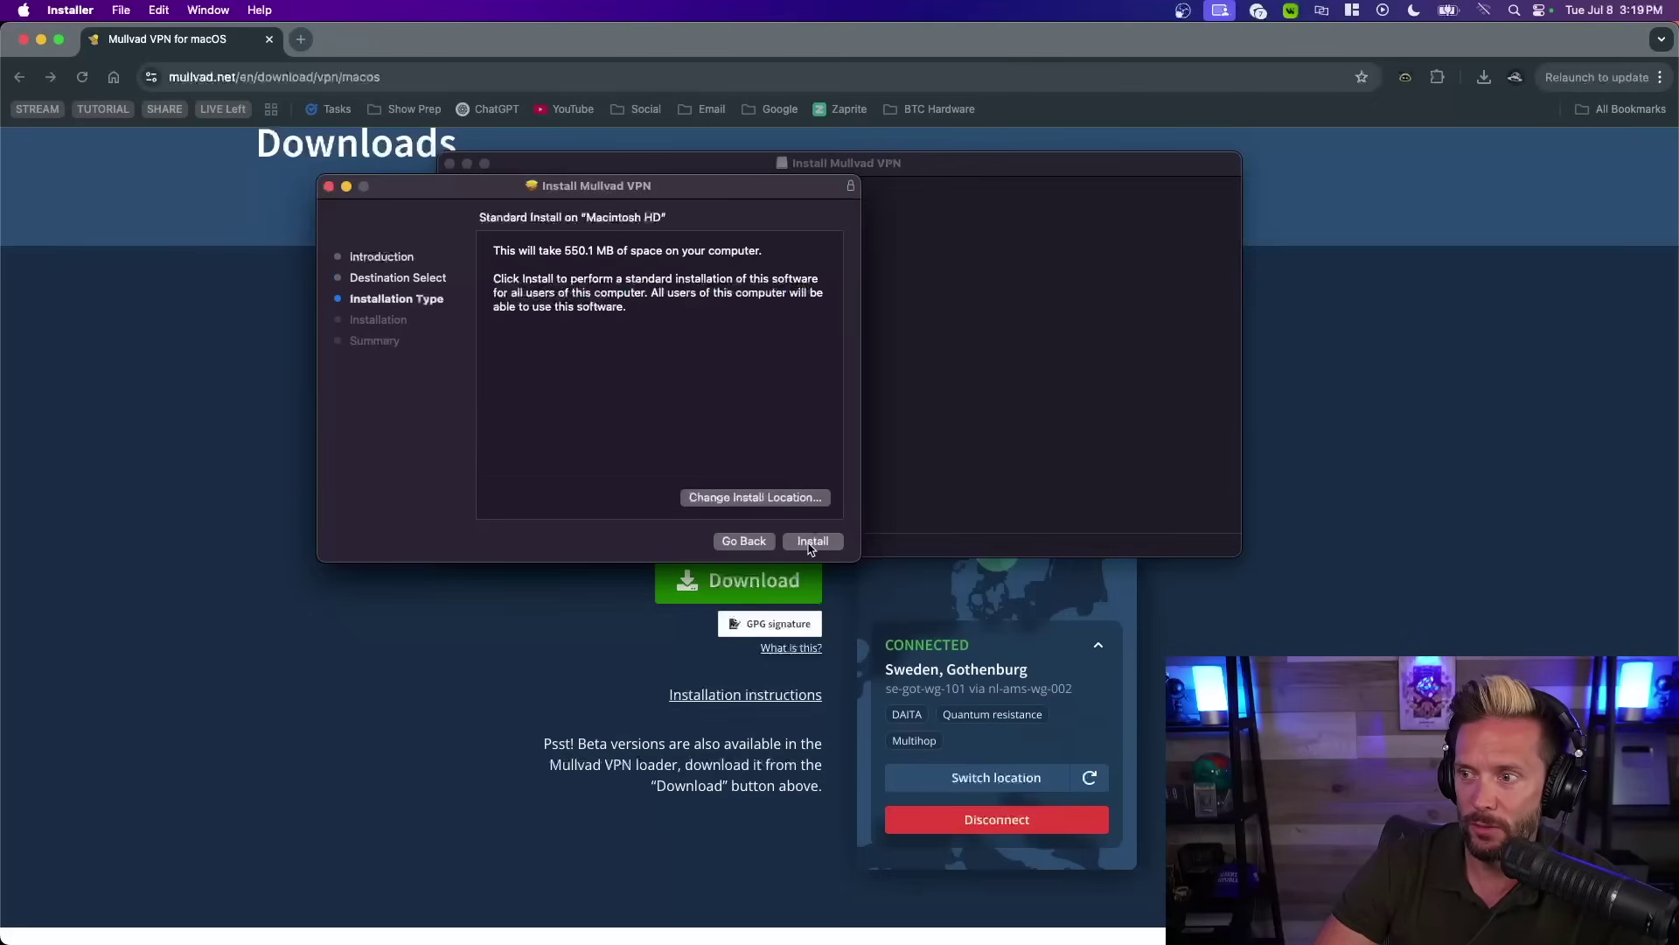
left_click(811, 543)
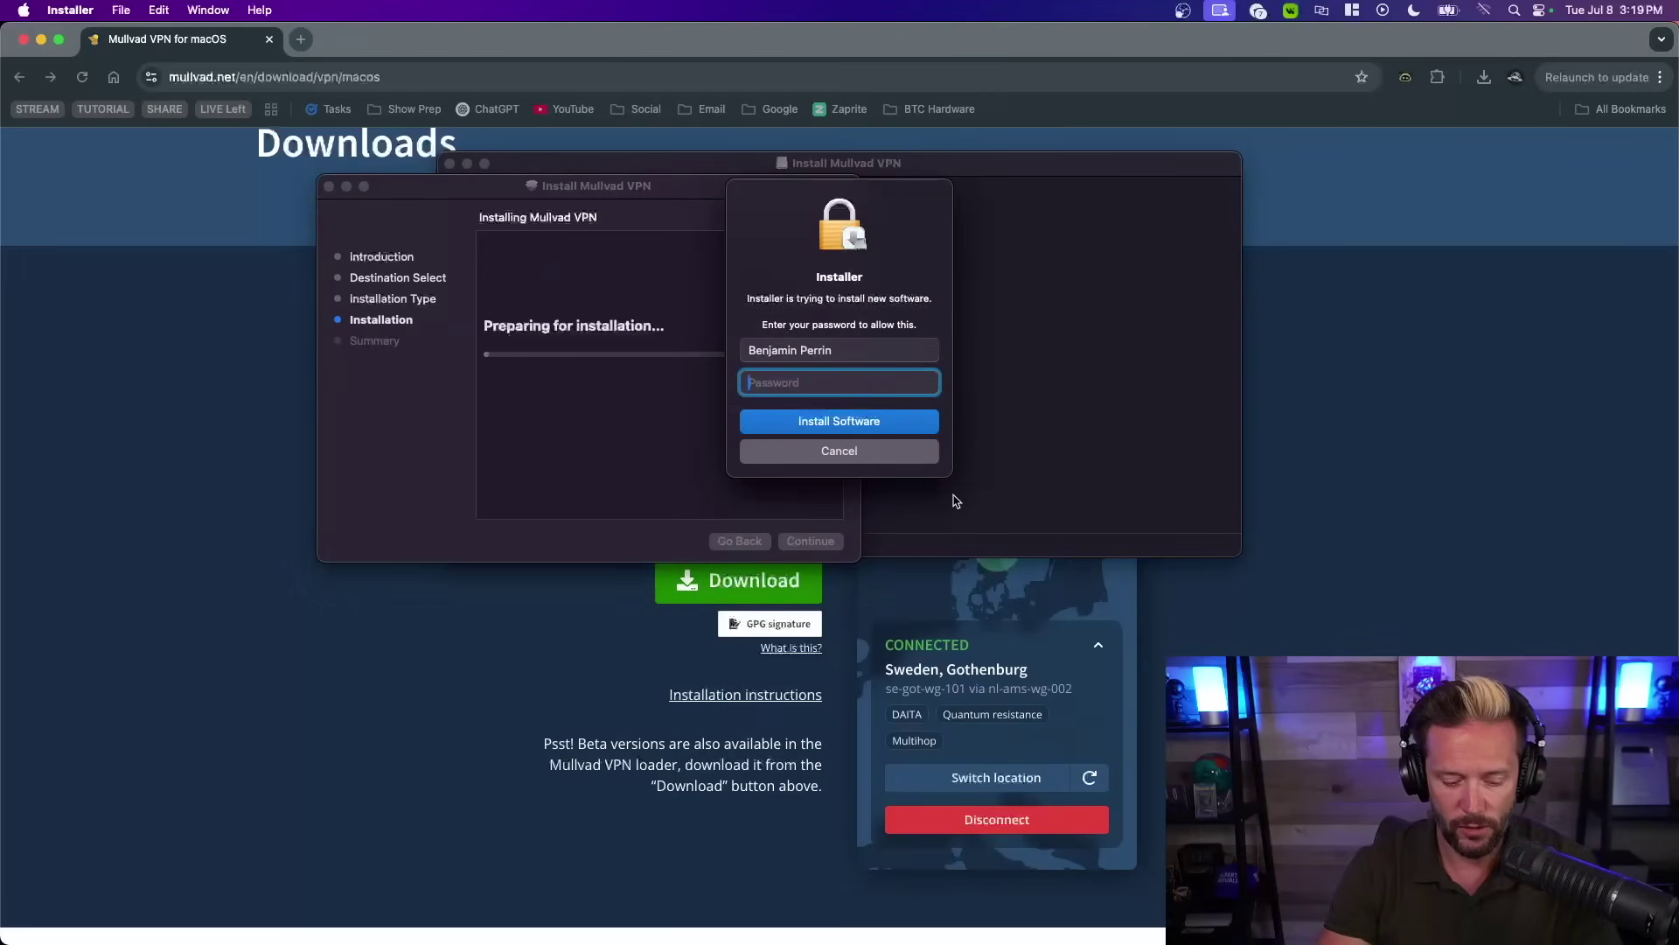
type("••••••••••••")
key("Return")
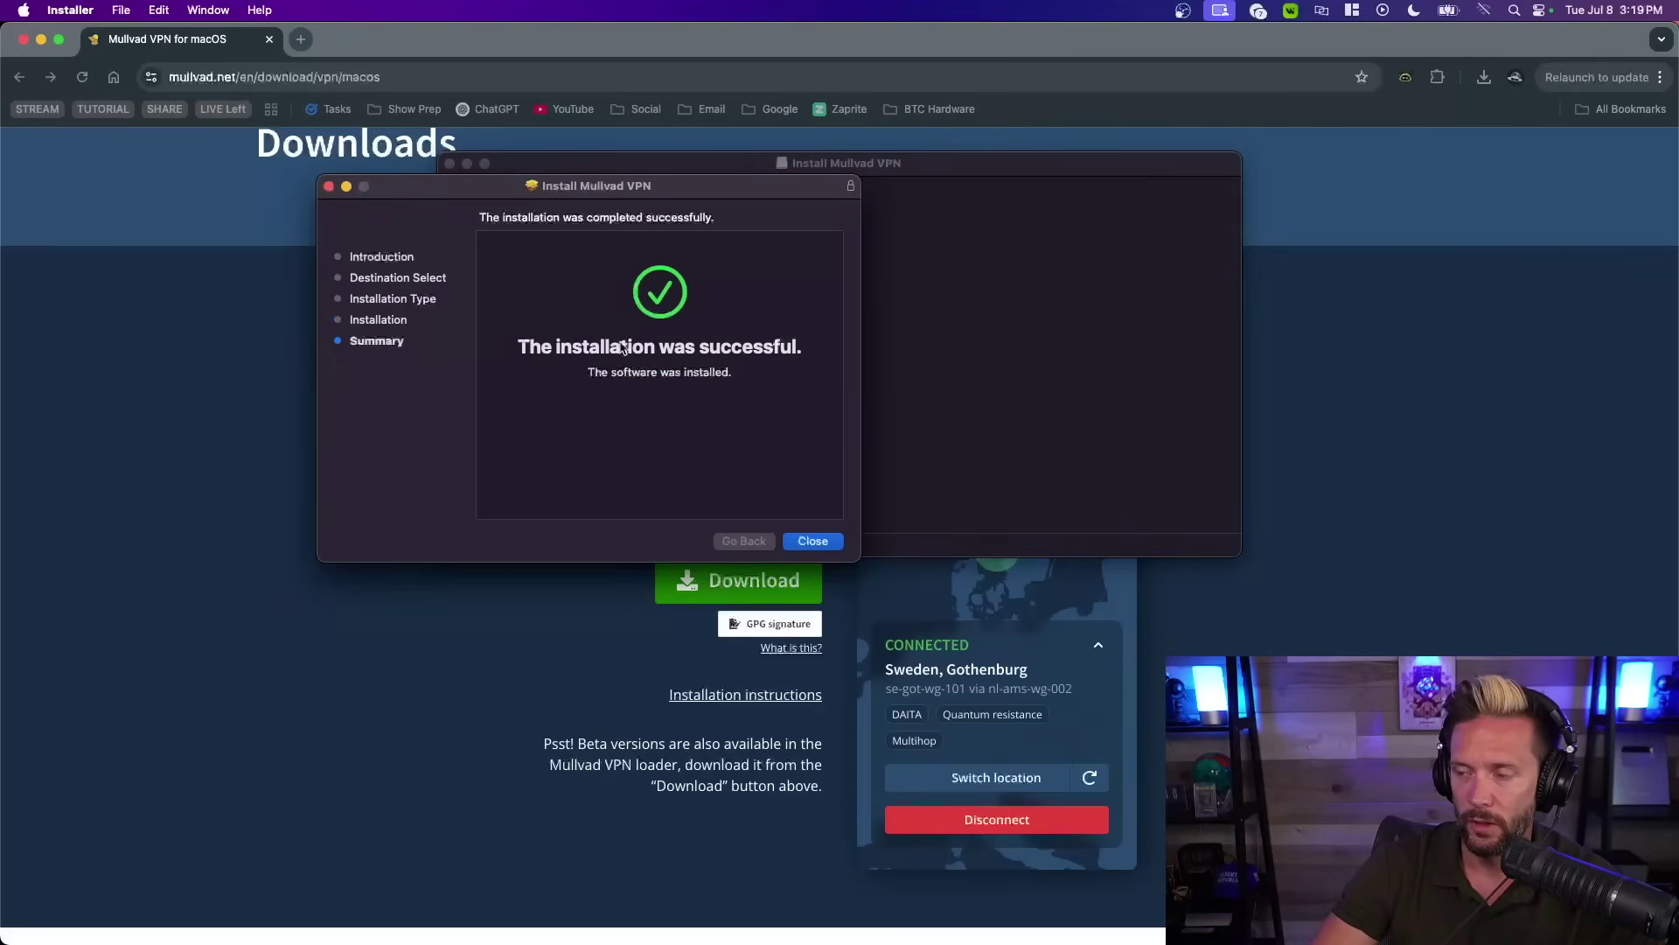
left_click(809, 541)
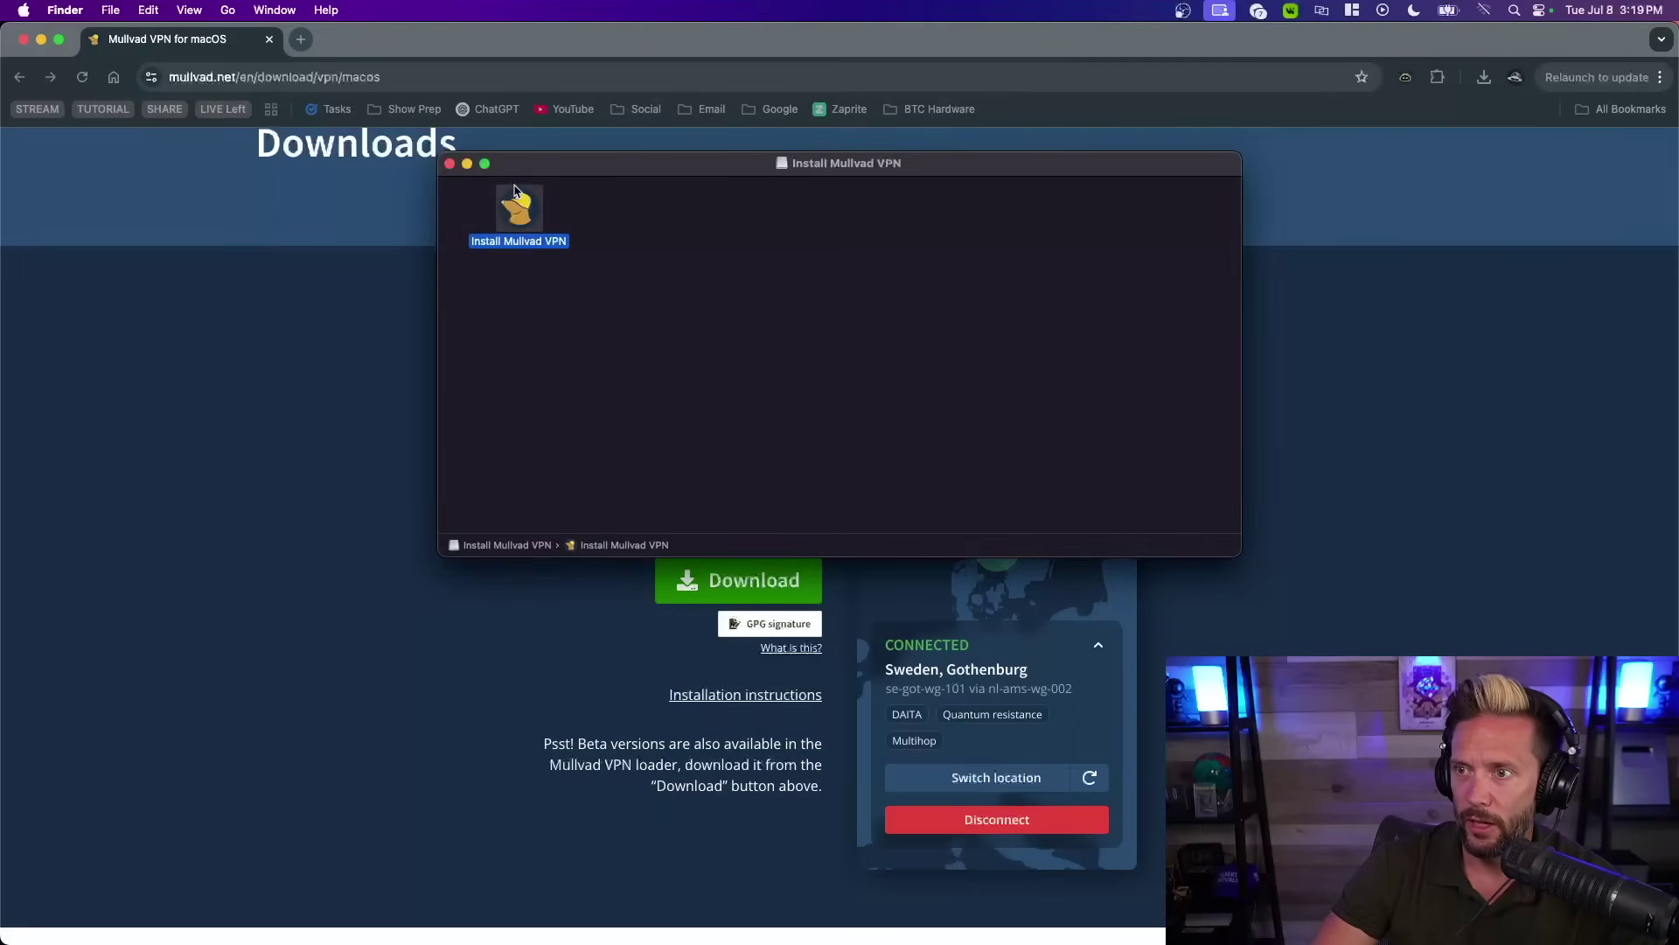
left_click(449, 164)
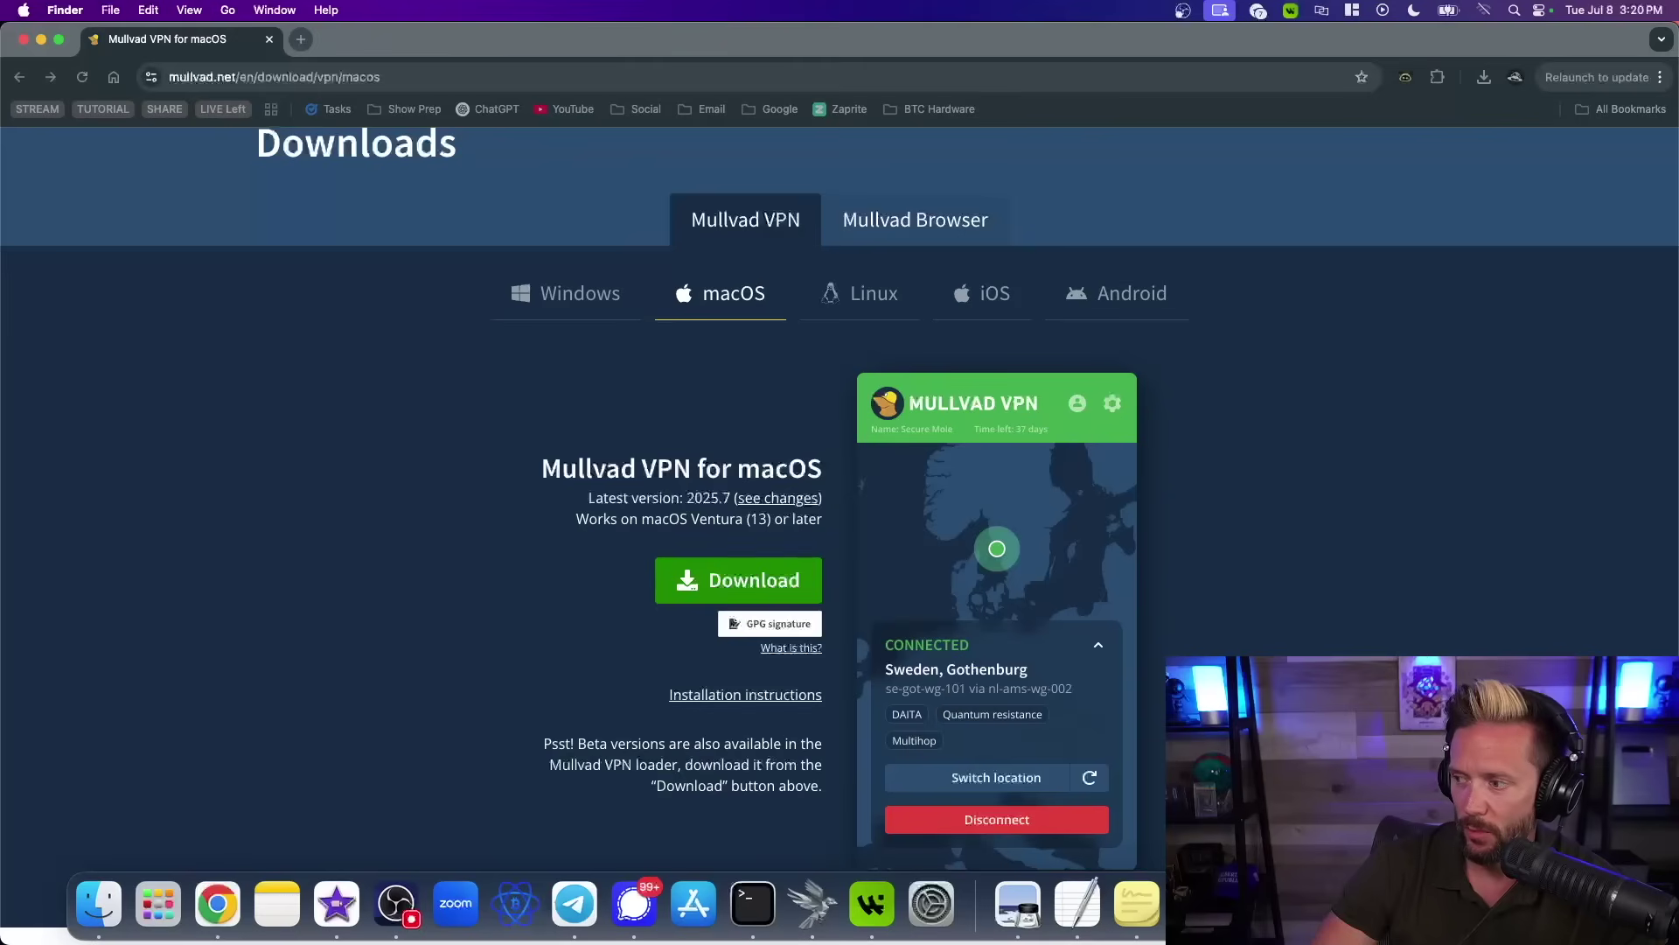
Launch the installed Mullvad VPN app from the Applications folder.
left_click(1461, 903)
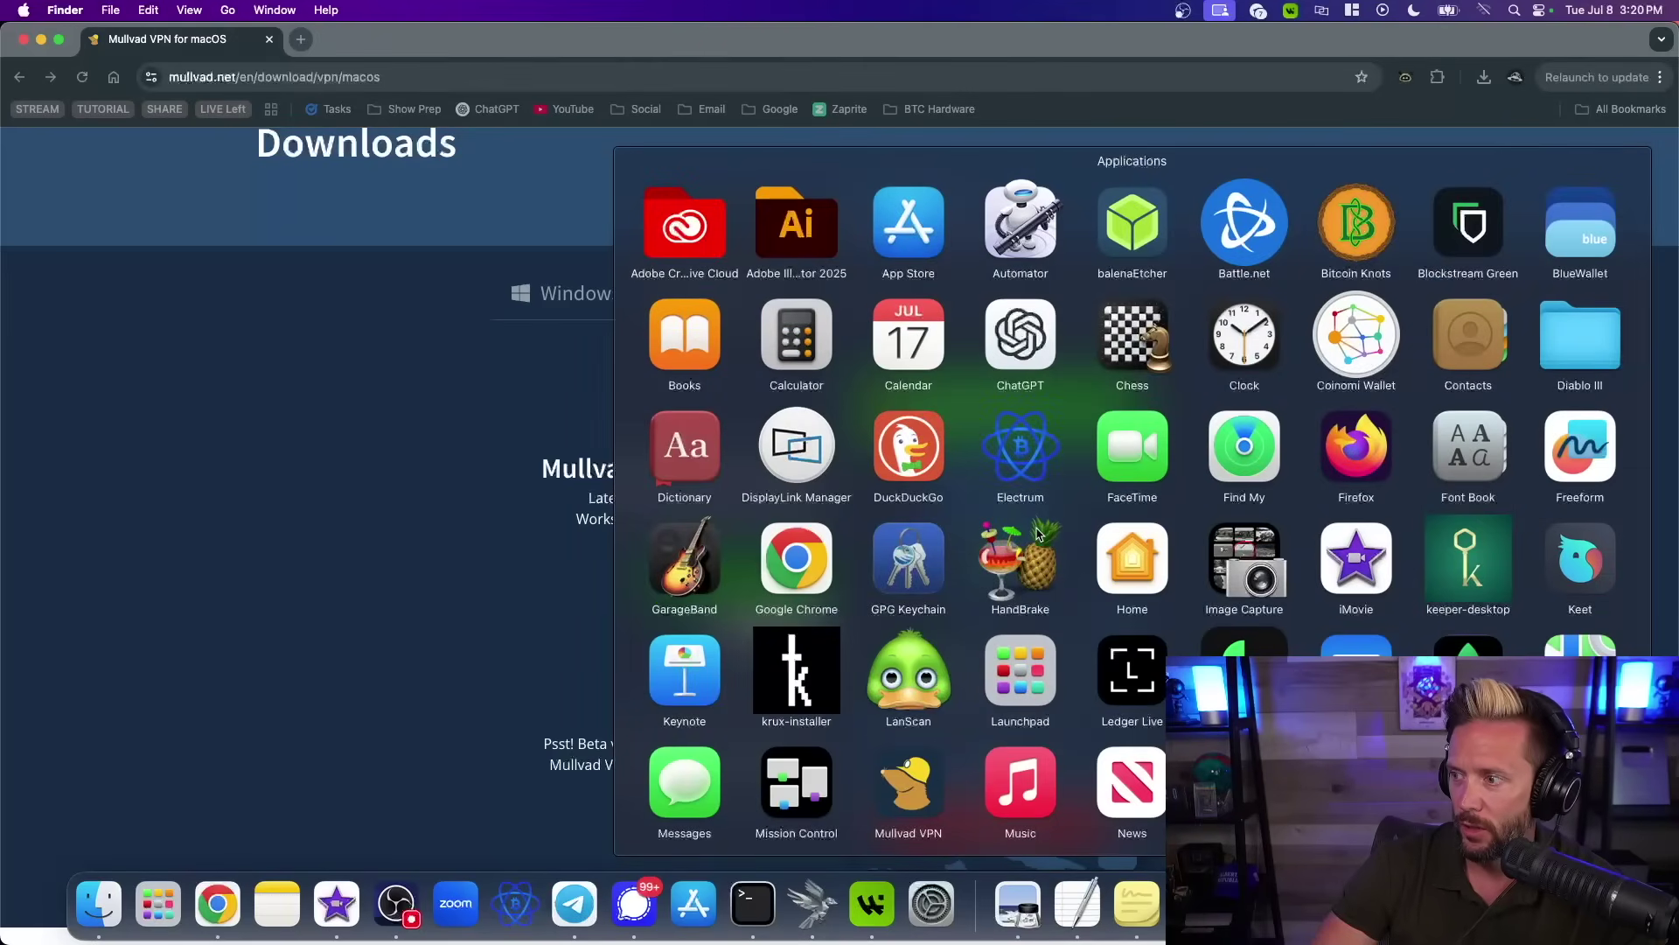
scroll(1037, 534, "down", 5)
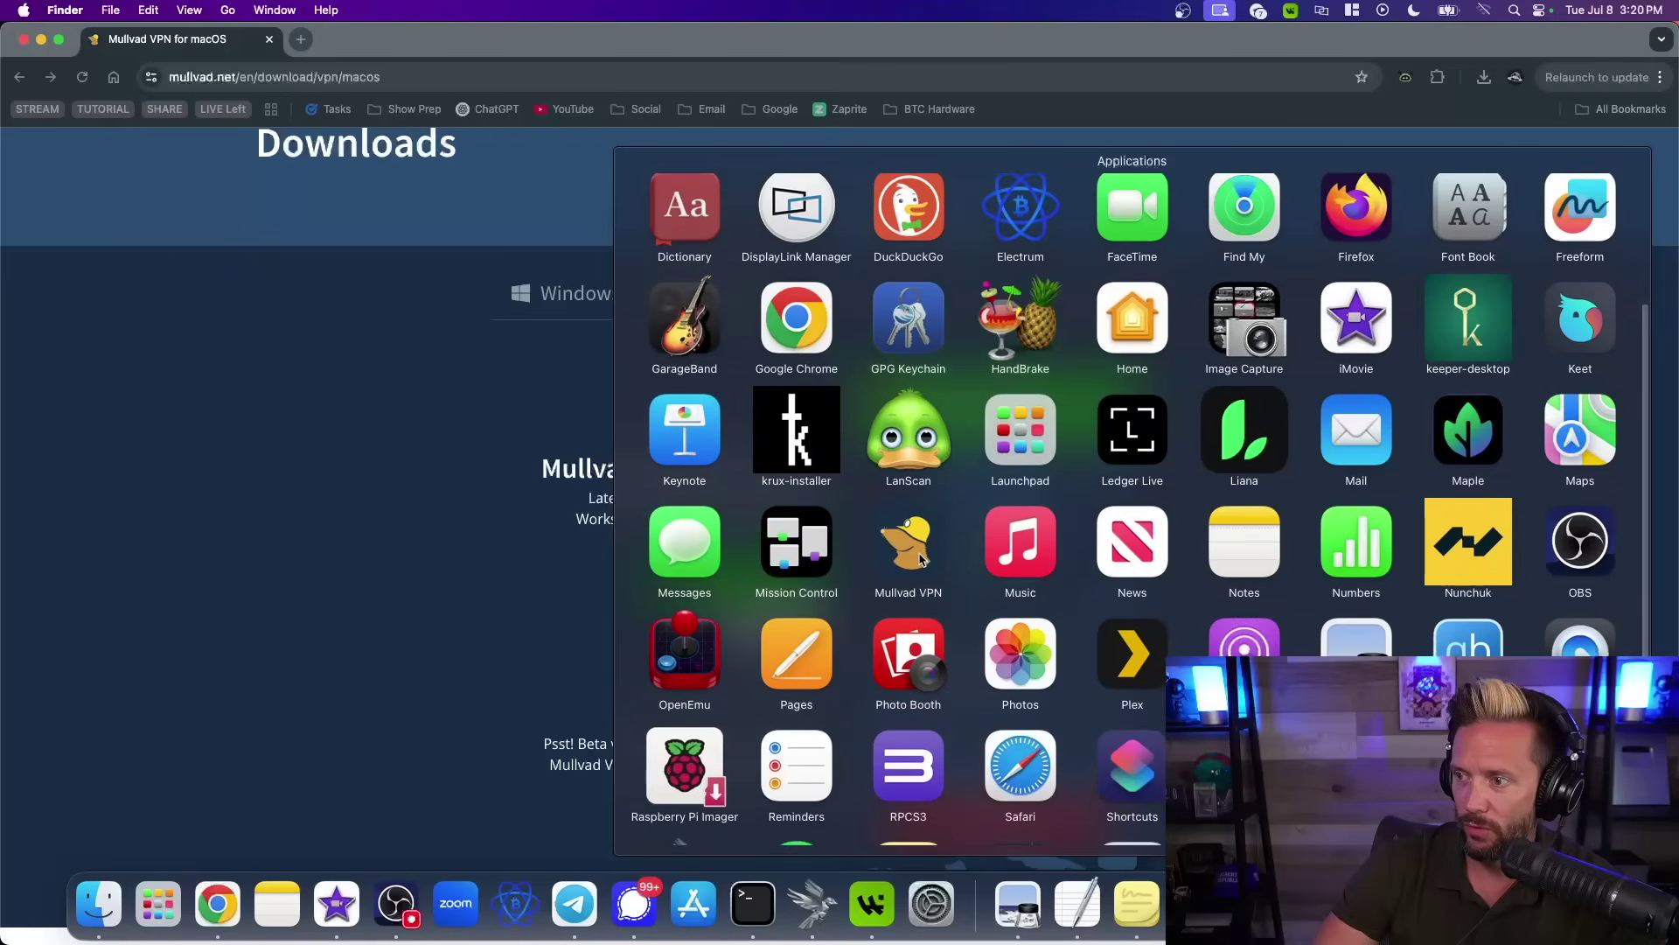
left_click(901, 542)
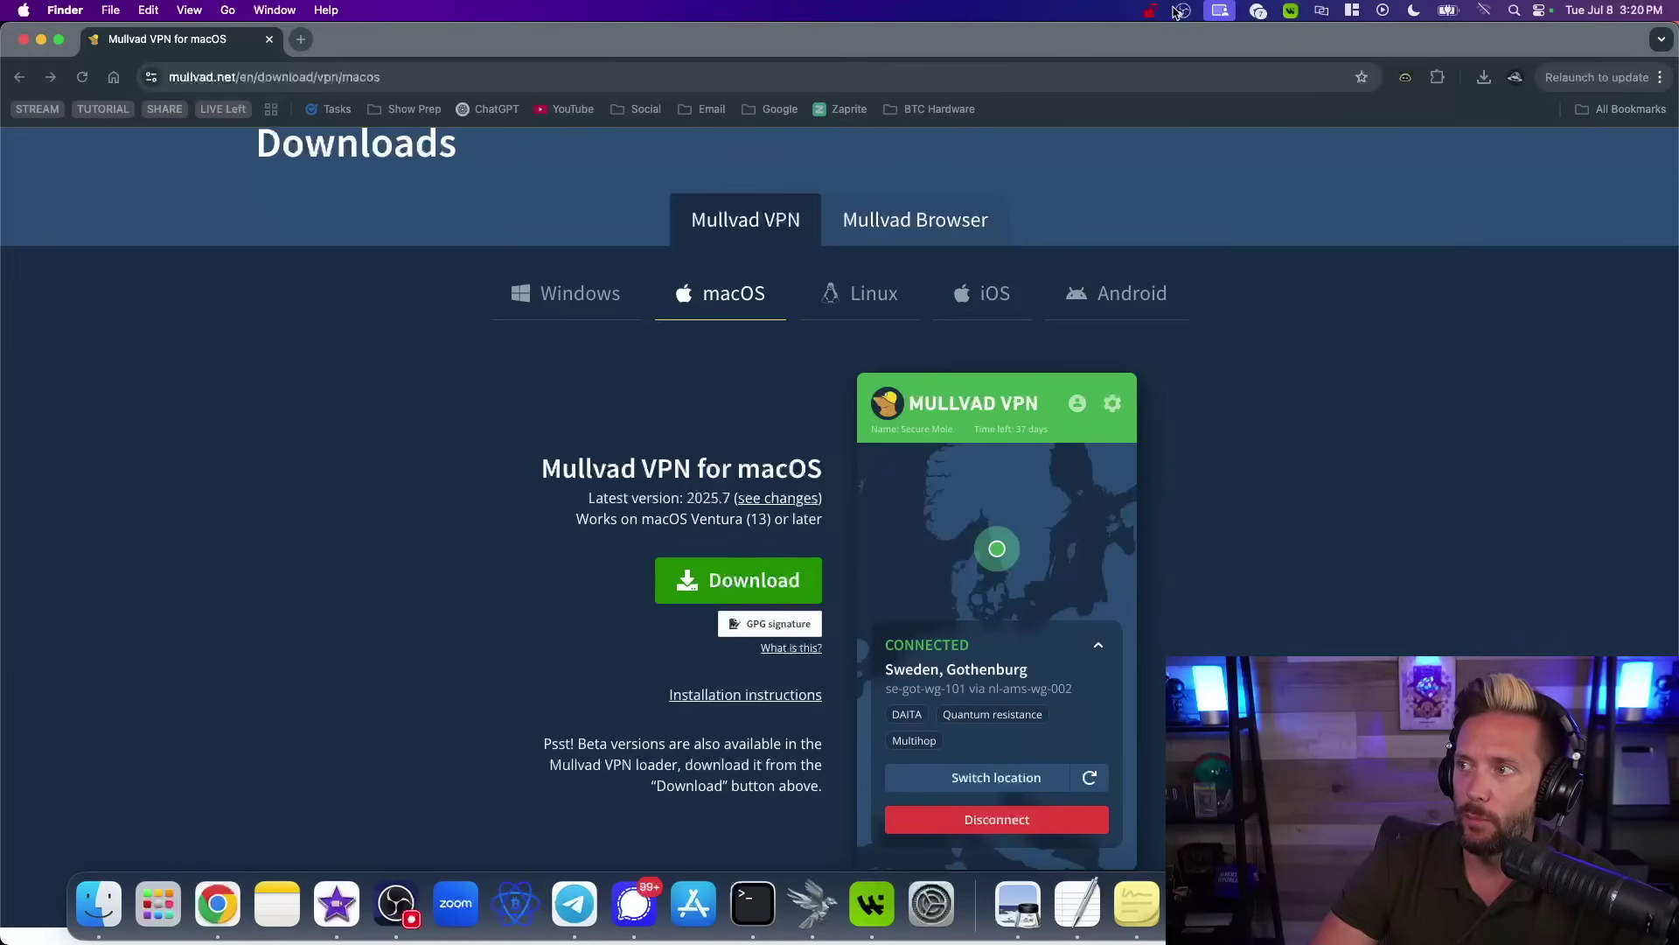
Check the Mullvad VPN status window, dismiss it, and close the browser window with the download page.
left_click(1146, 14)
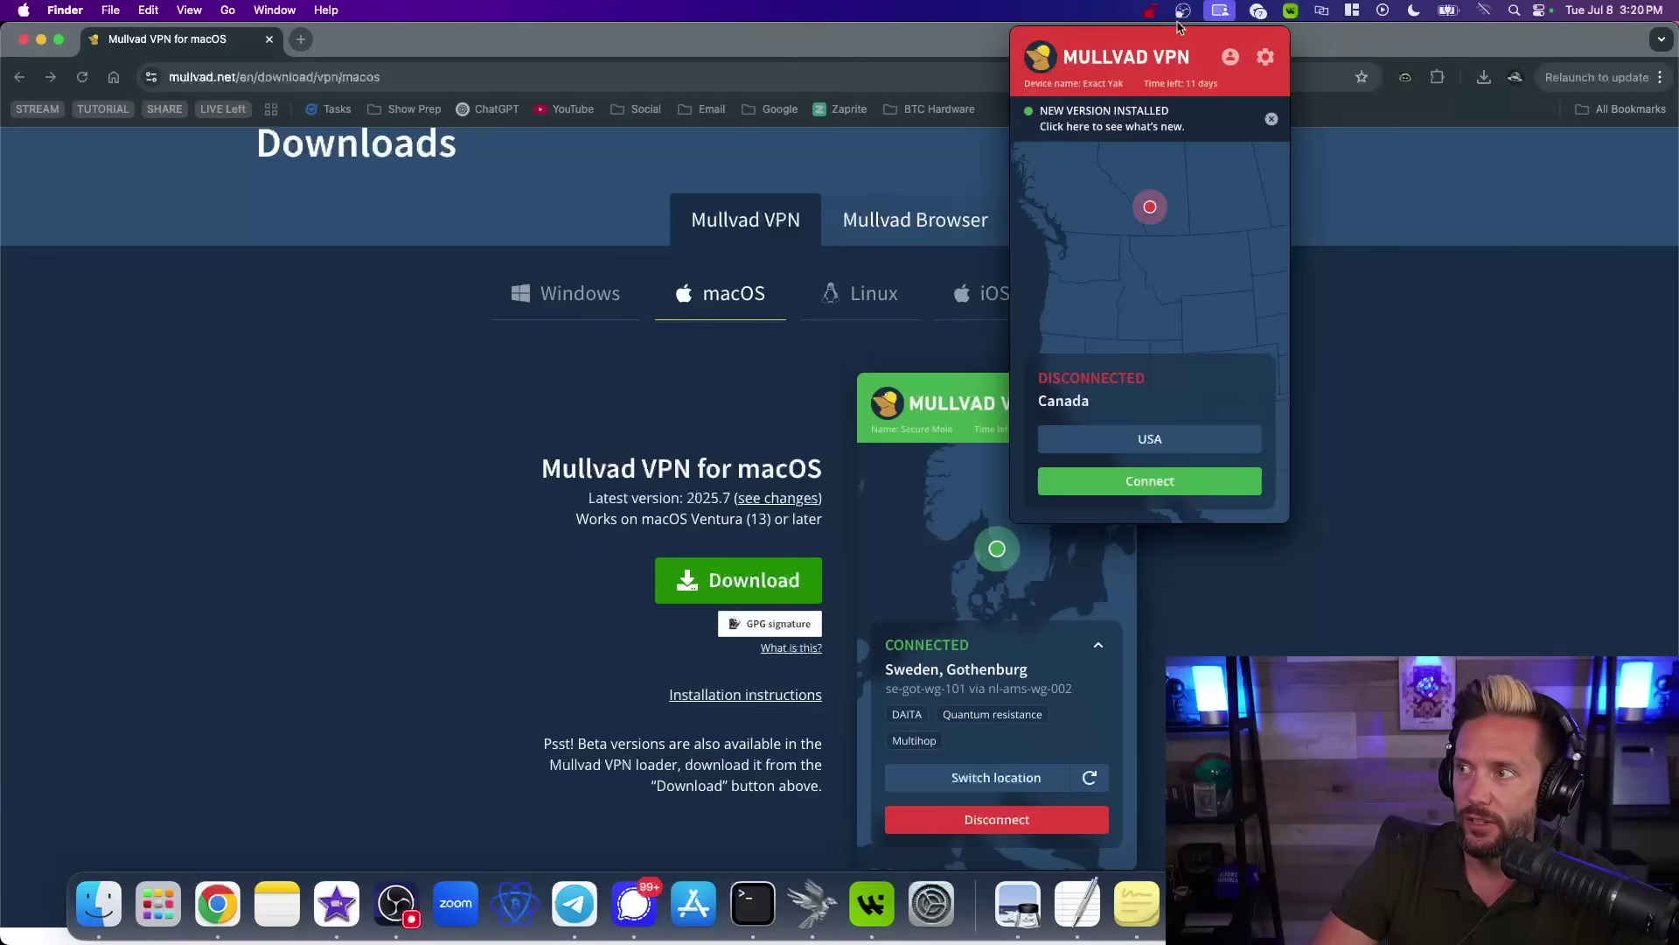
left_click(1156, 20)
left_click(1148, 15)
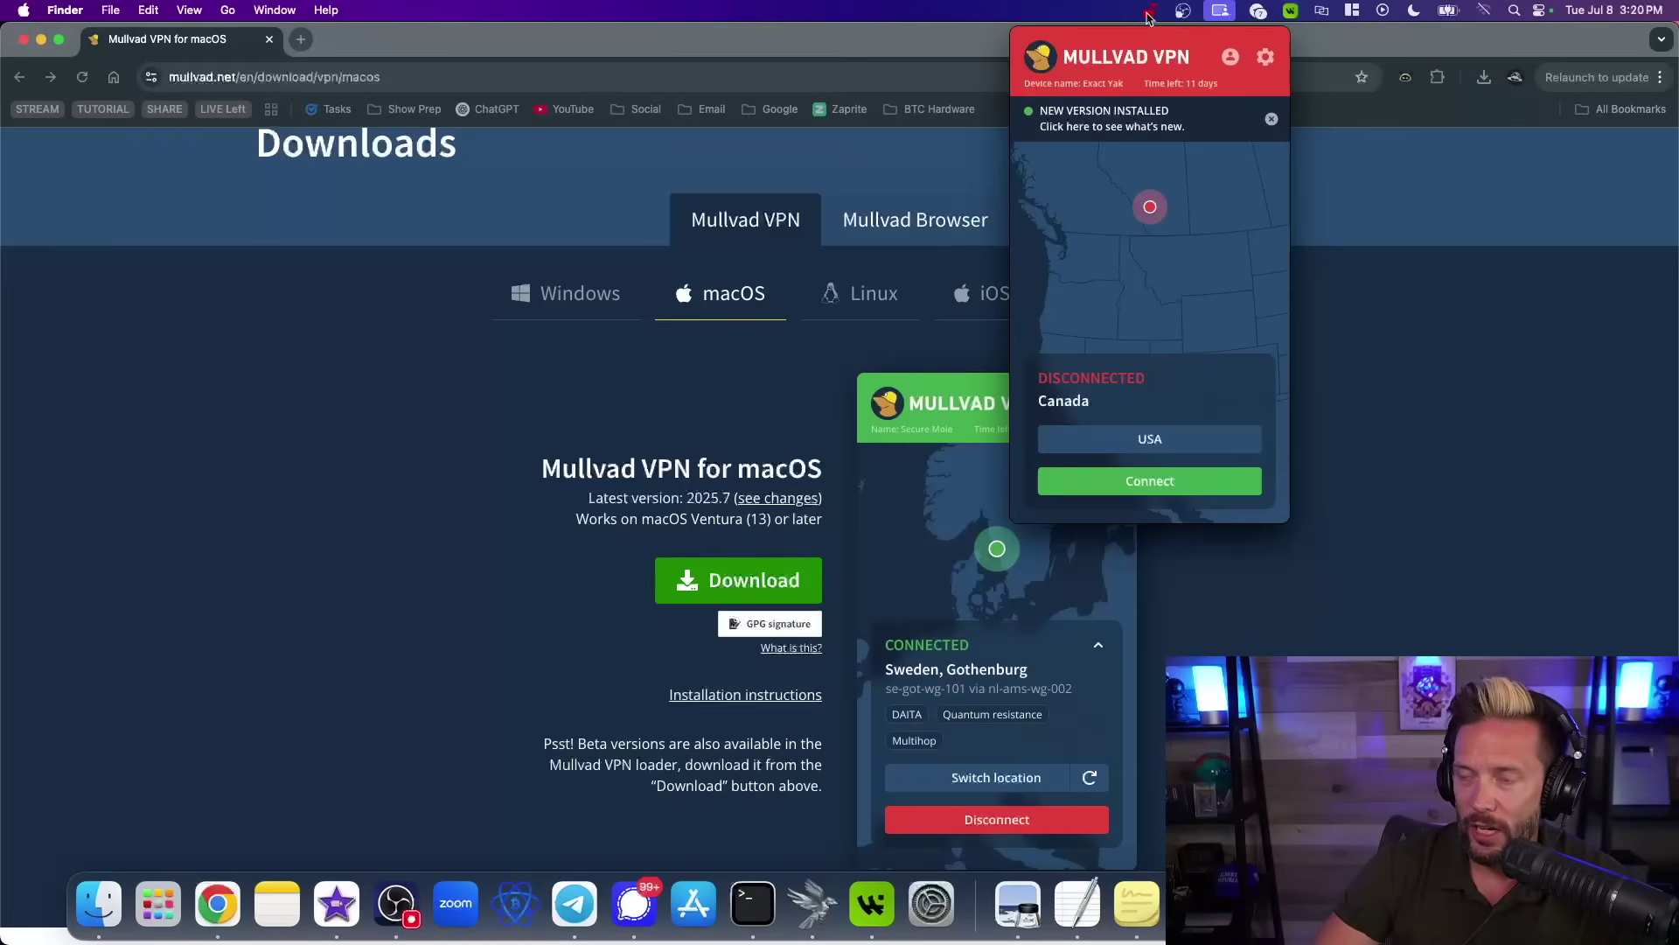
left_click(1148, 15)
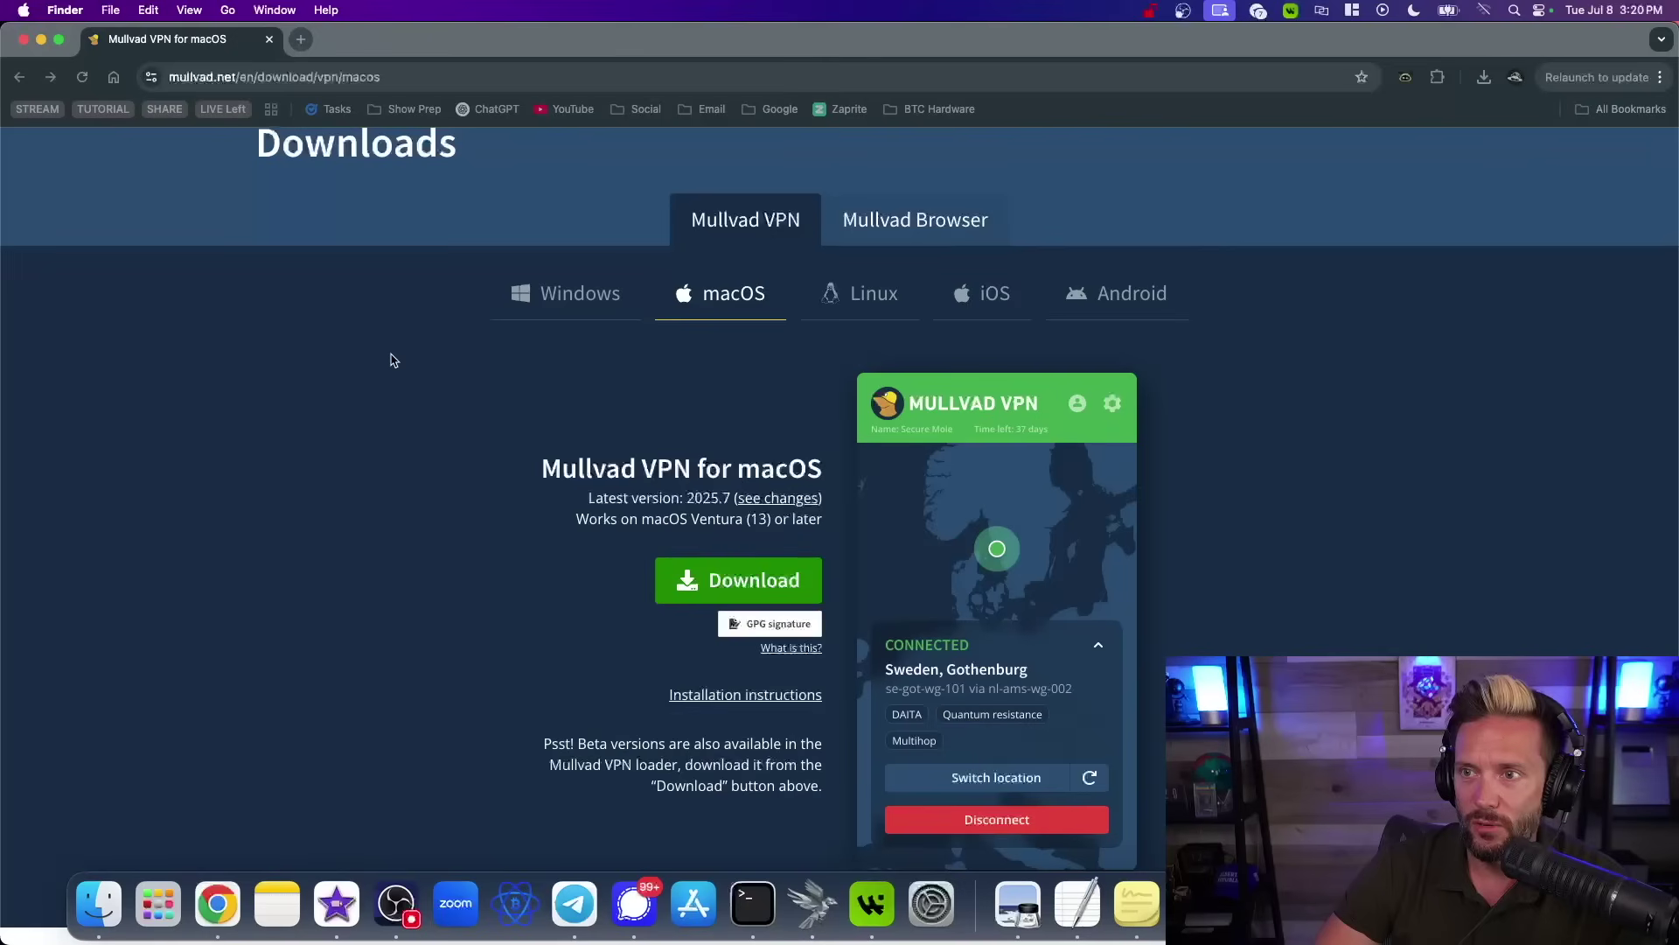
left_click(24, 40)
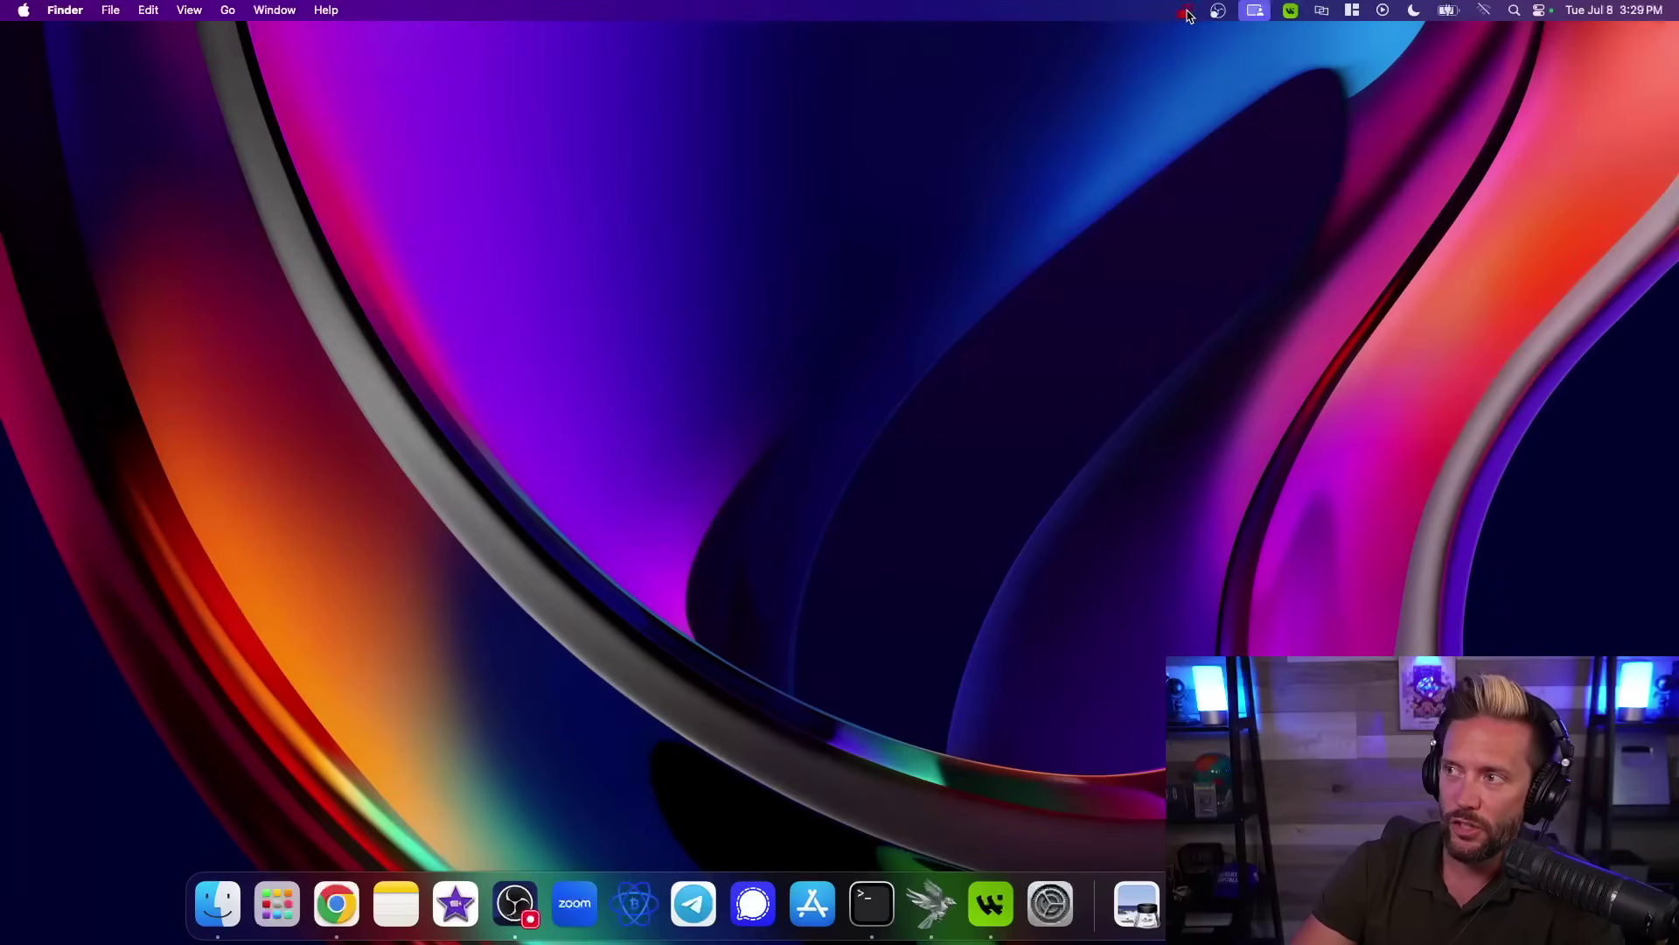
Bring up the Mullvad VPN window and dismiss the new device notification.
left_click(1185, 12)
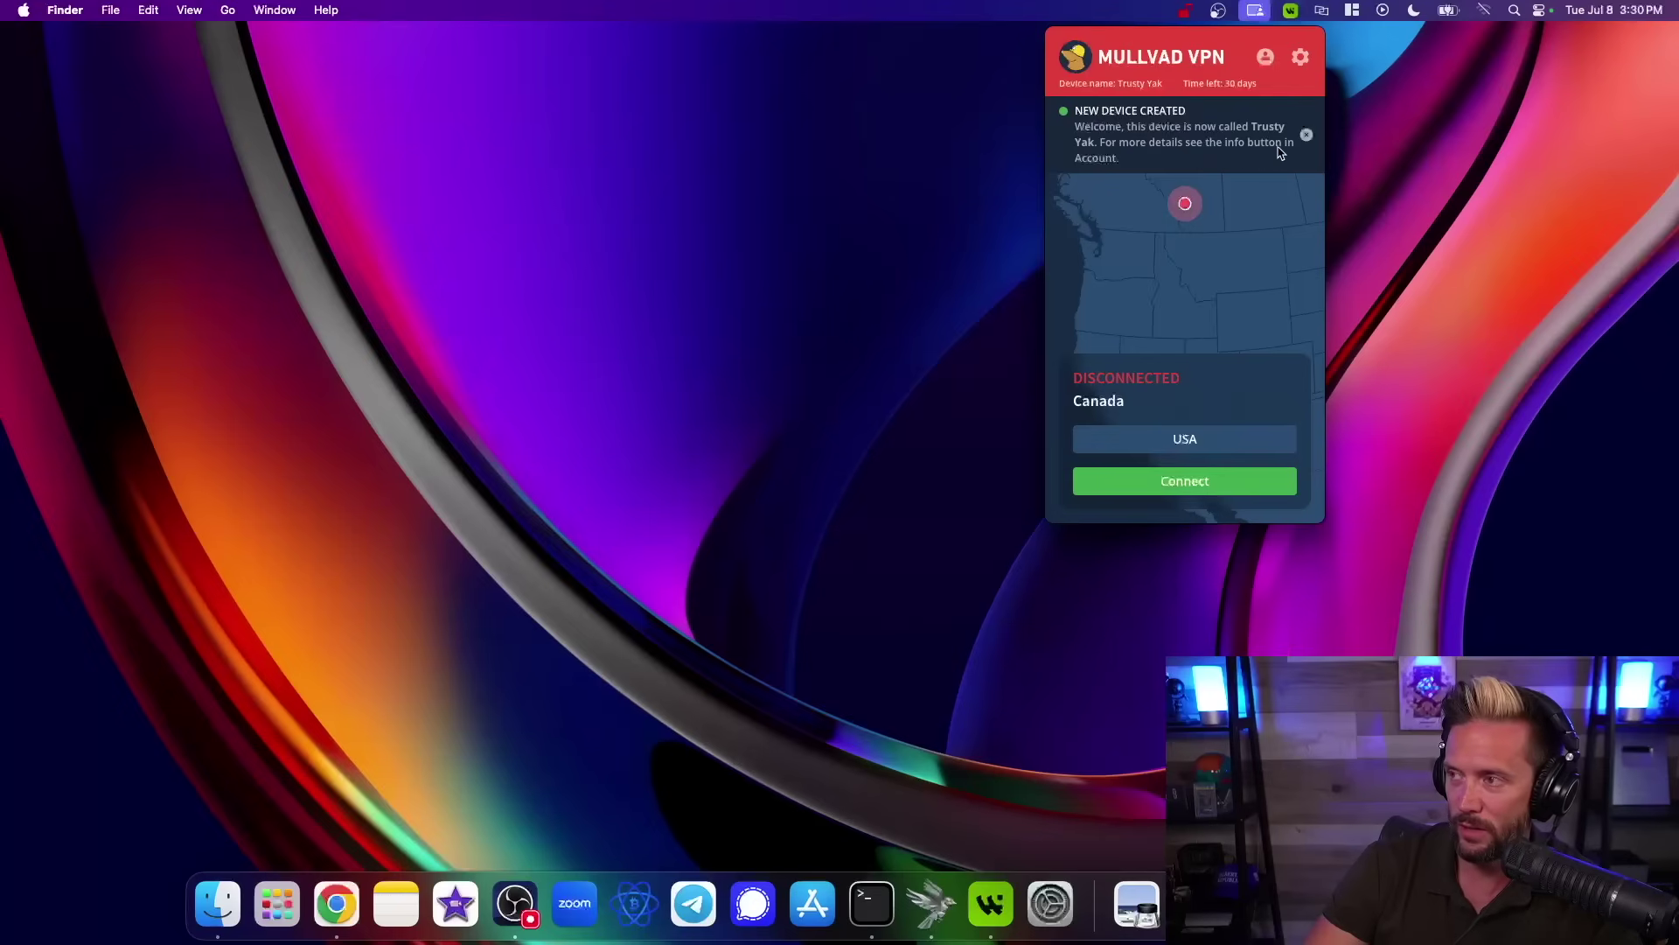
left_click(1307, 137)
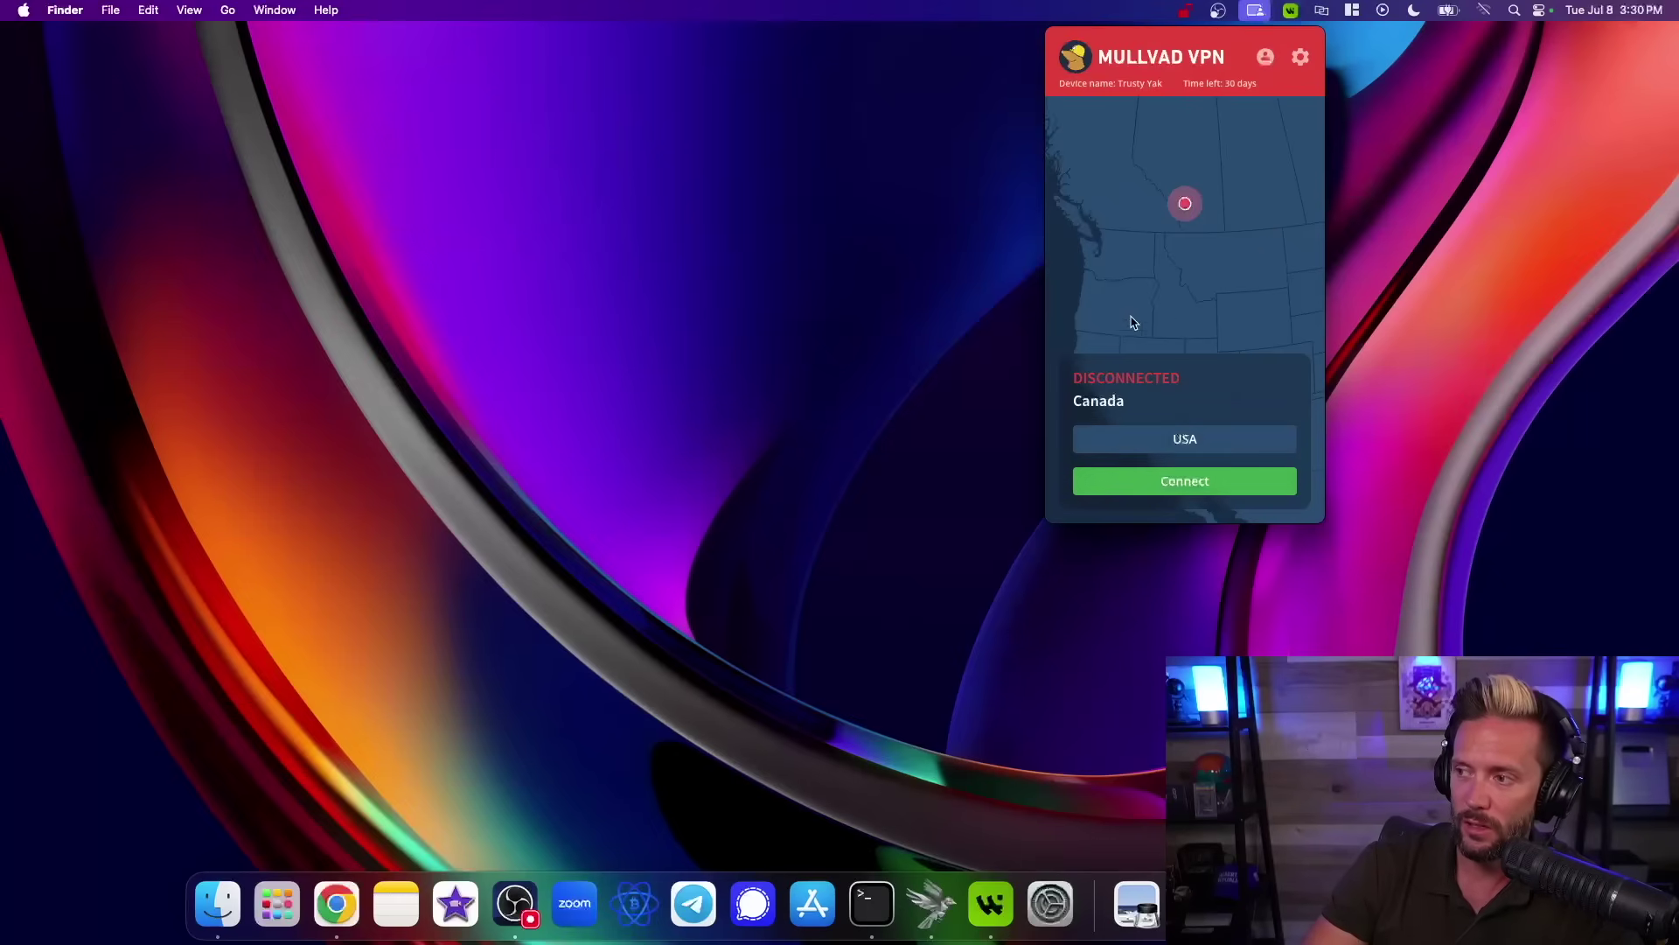
Review the Mullvad account details, read the device name explanation, briefly reveal the account number, and return to the main view.
left_click(1265, 58)
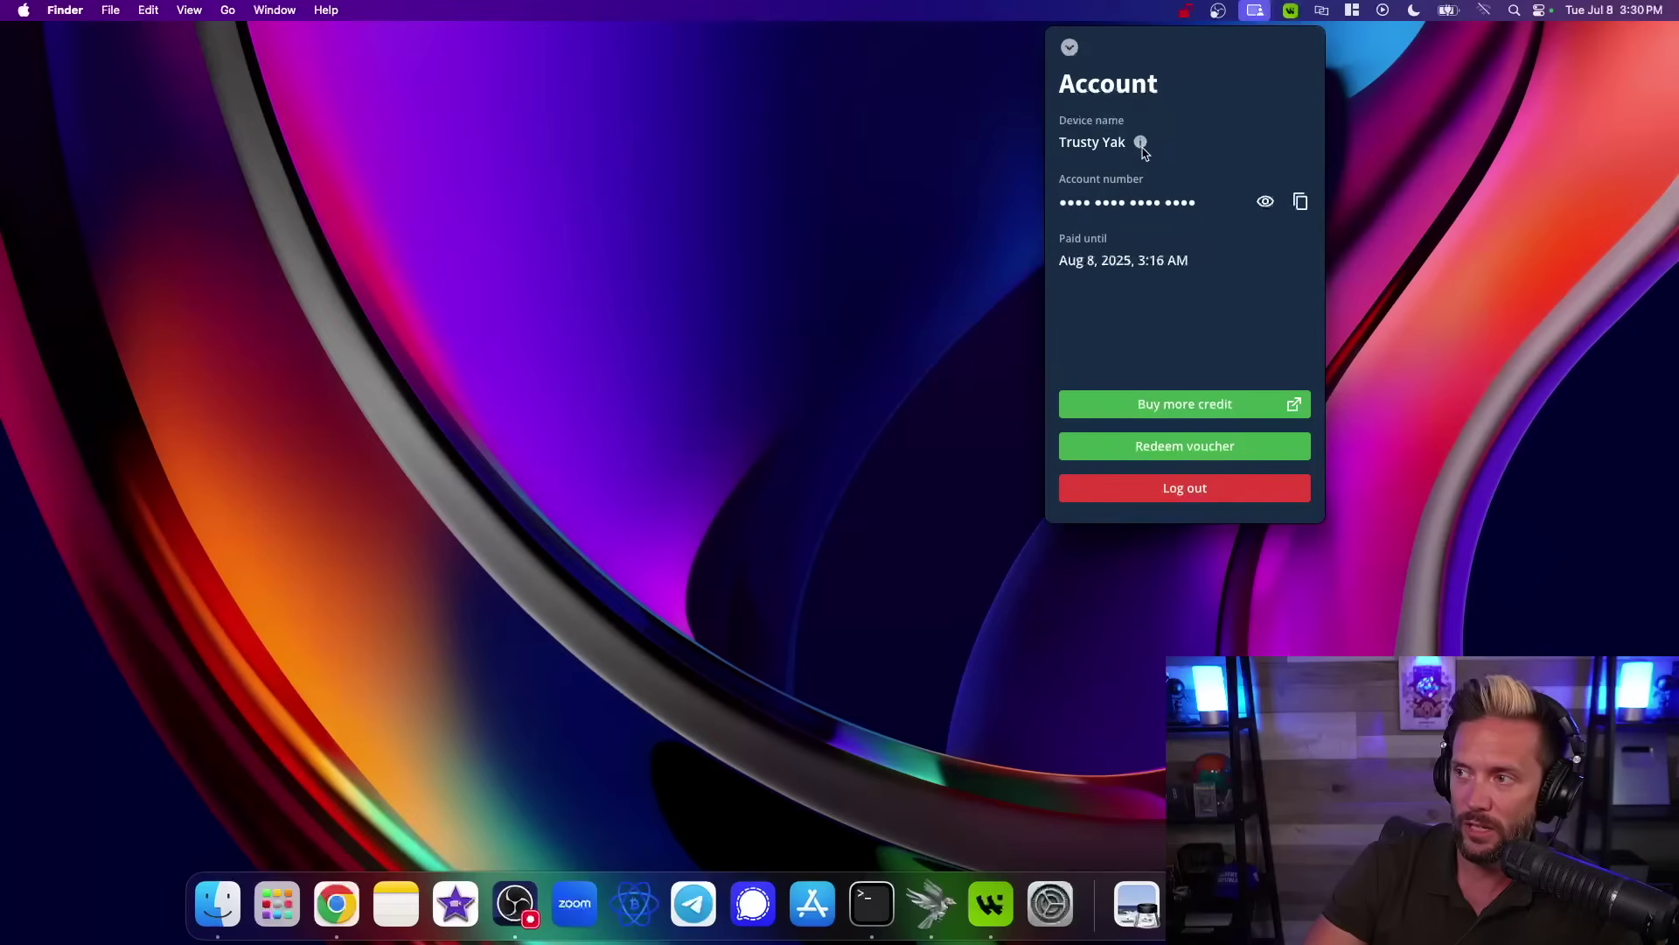
left_click(1141, 145)
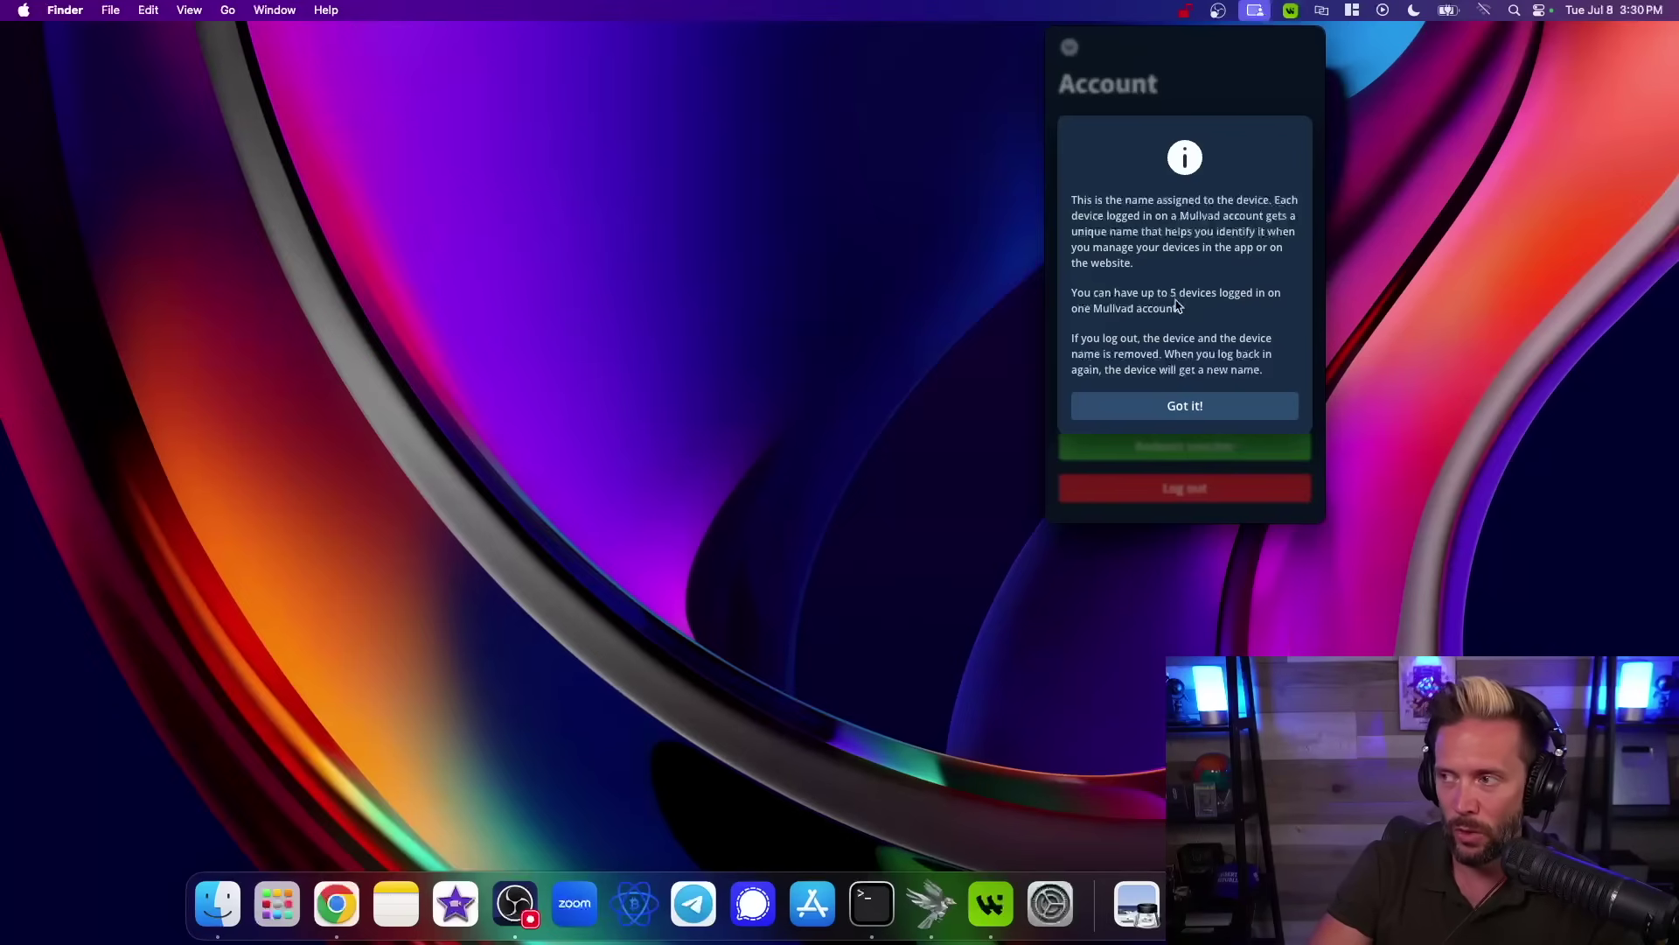
left_click(1205, 399)
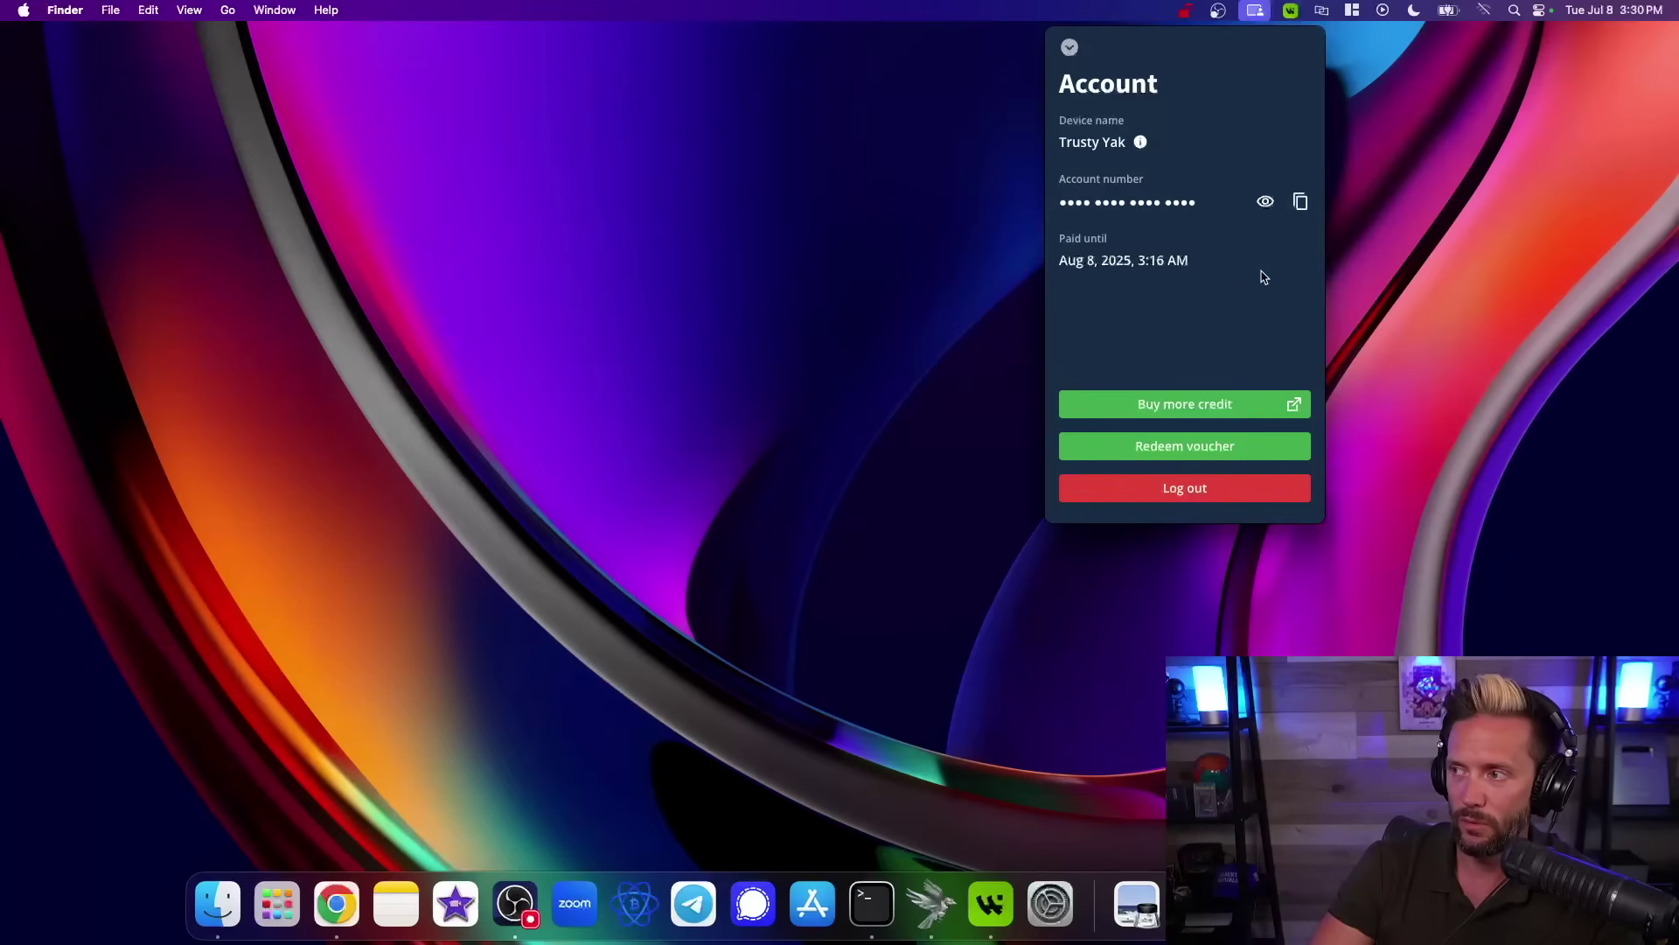
left_click(1266, 203)
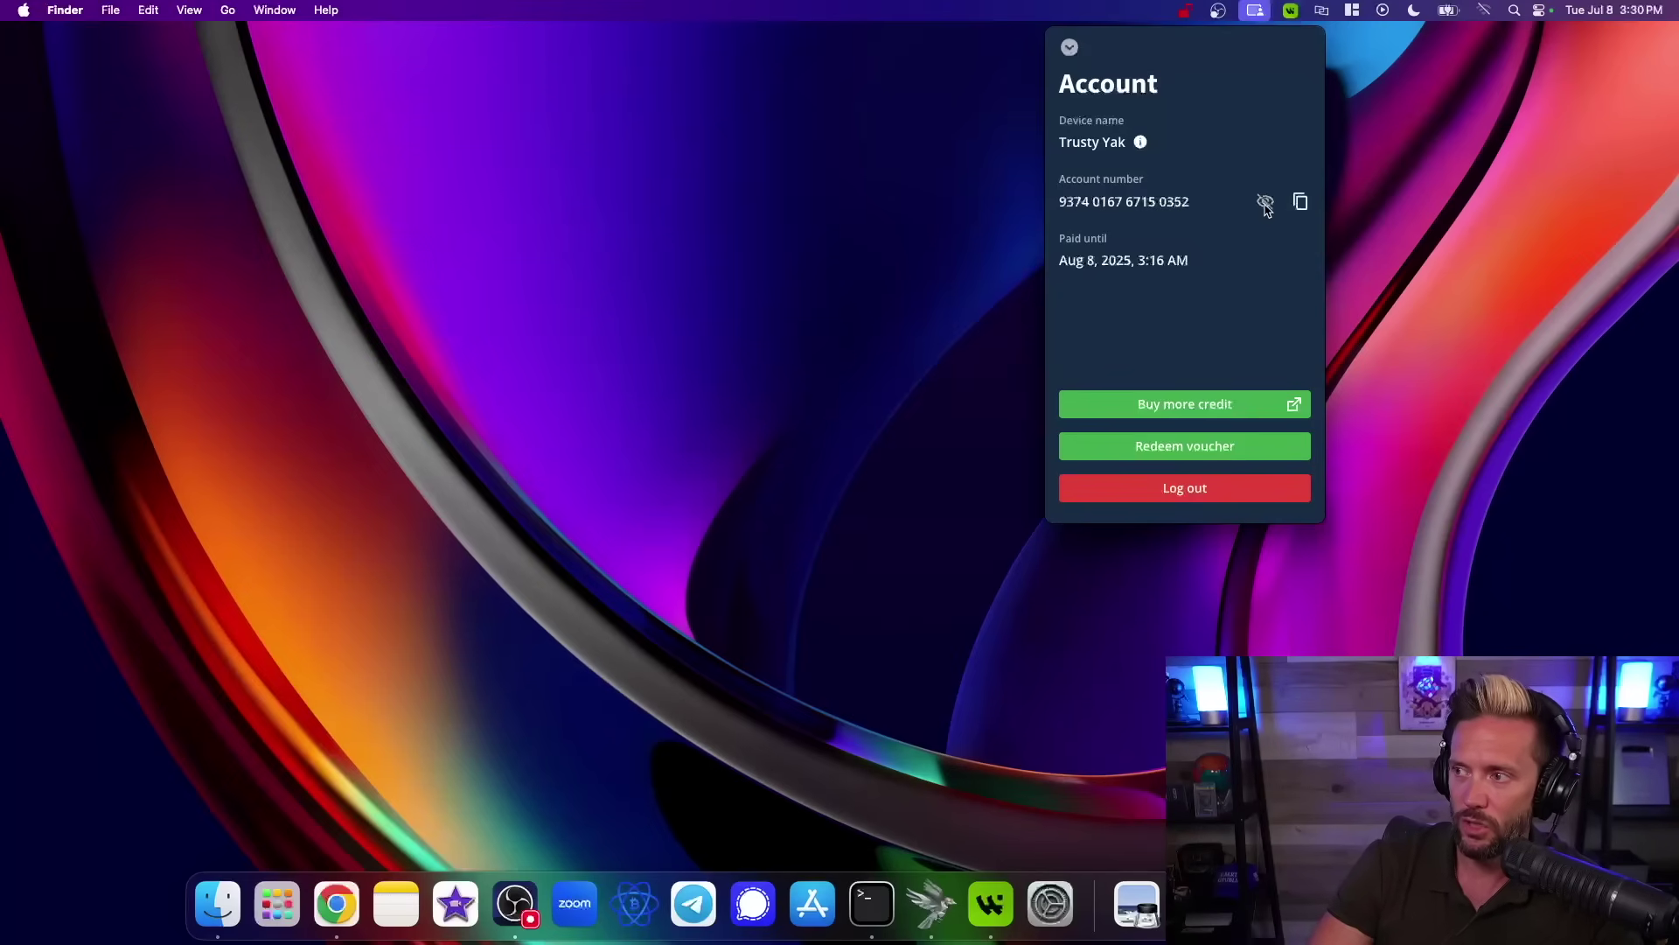
left_click(1265, 205)
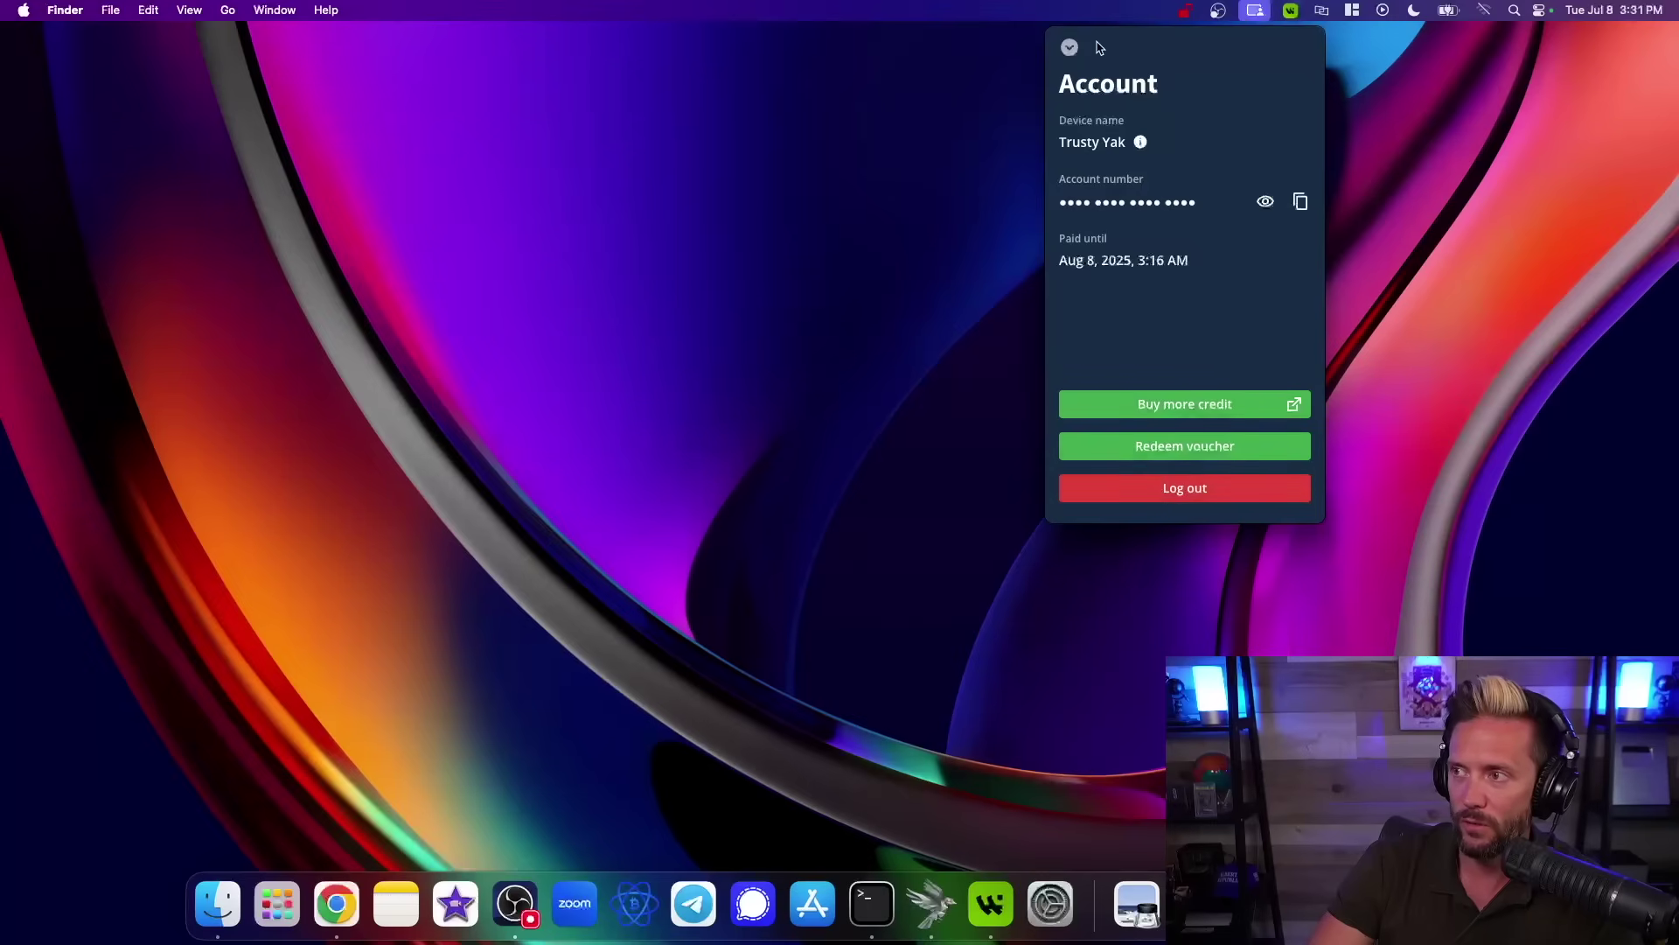
left_click(1069, 47)
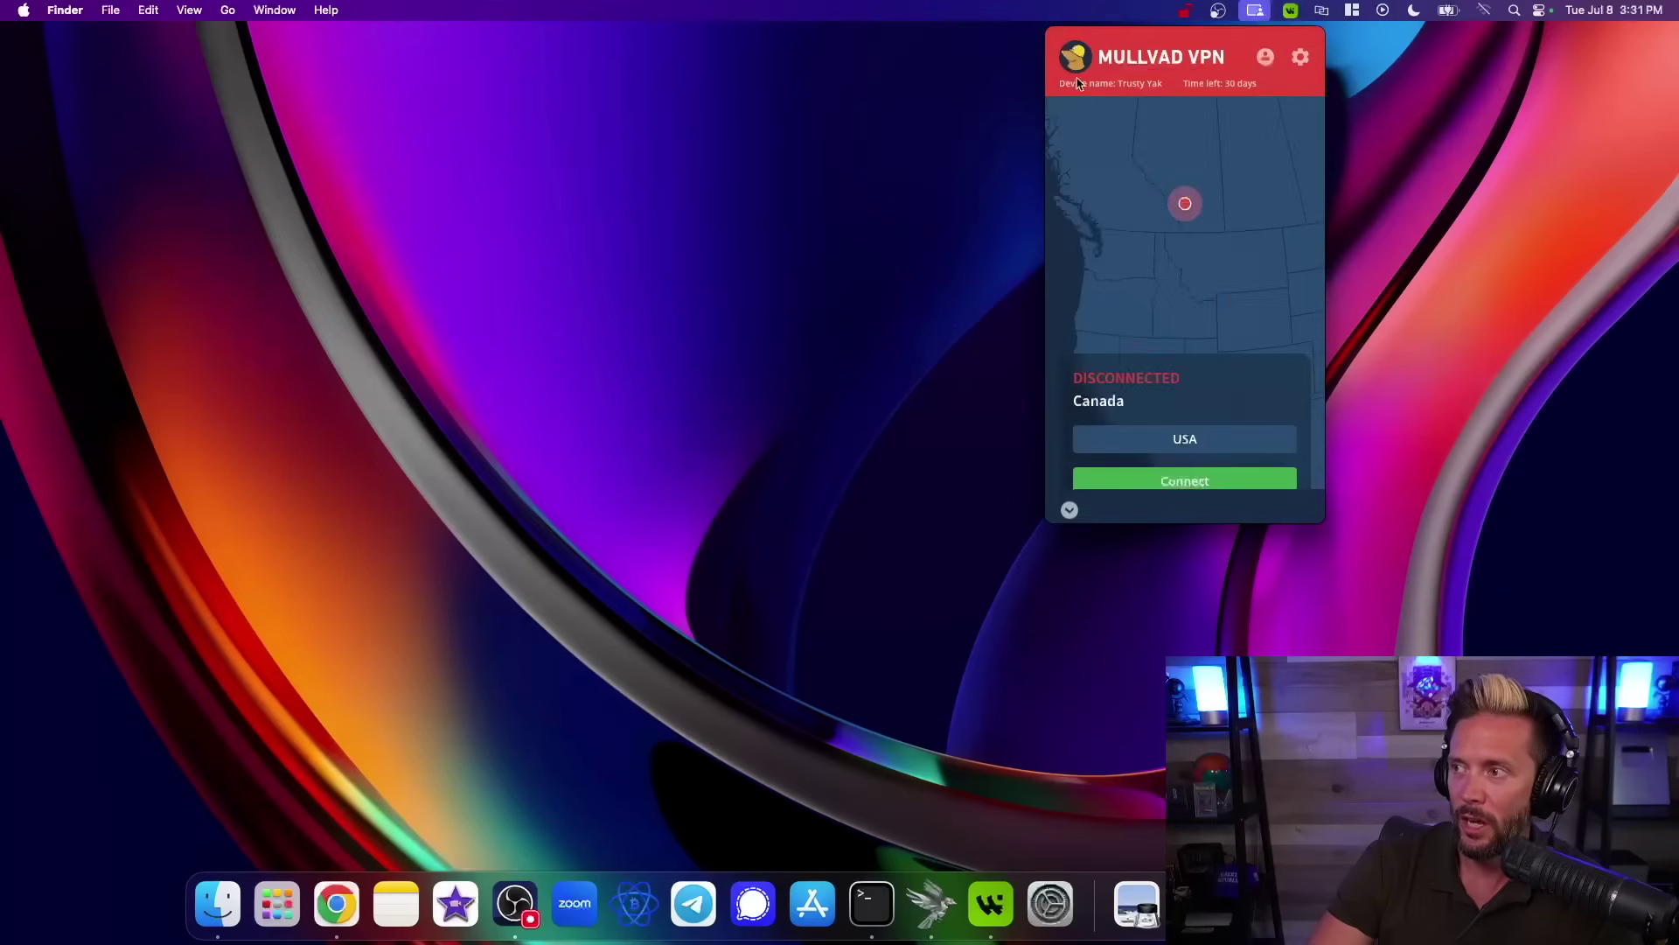
Look through the options in the Mullvad VPN settings and return to the main view.
left_click(1301, 58)
scroll(1268, 63, "down", 3)
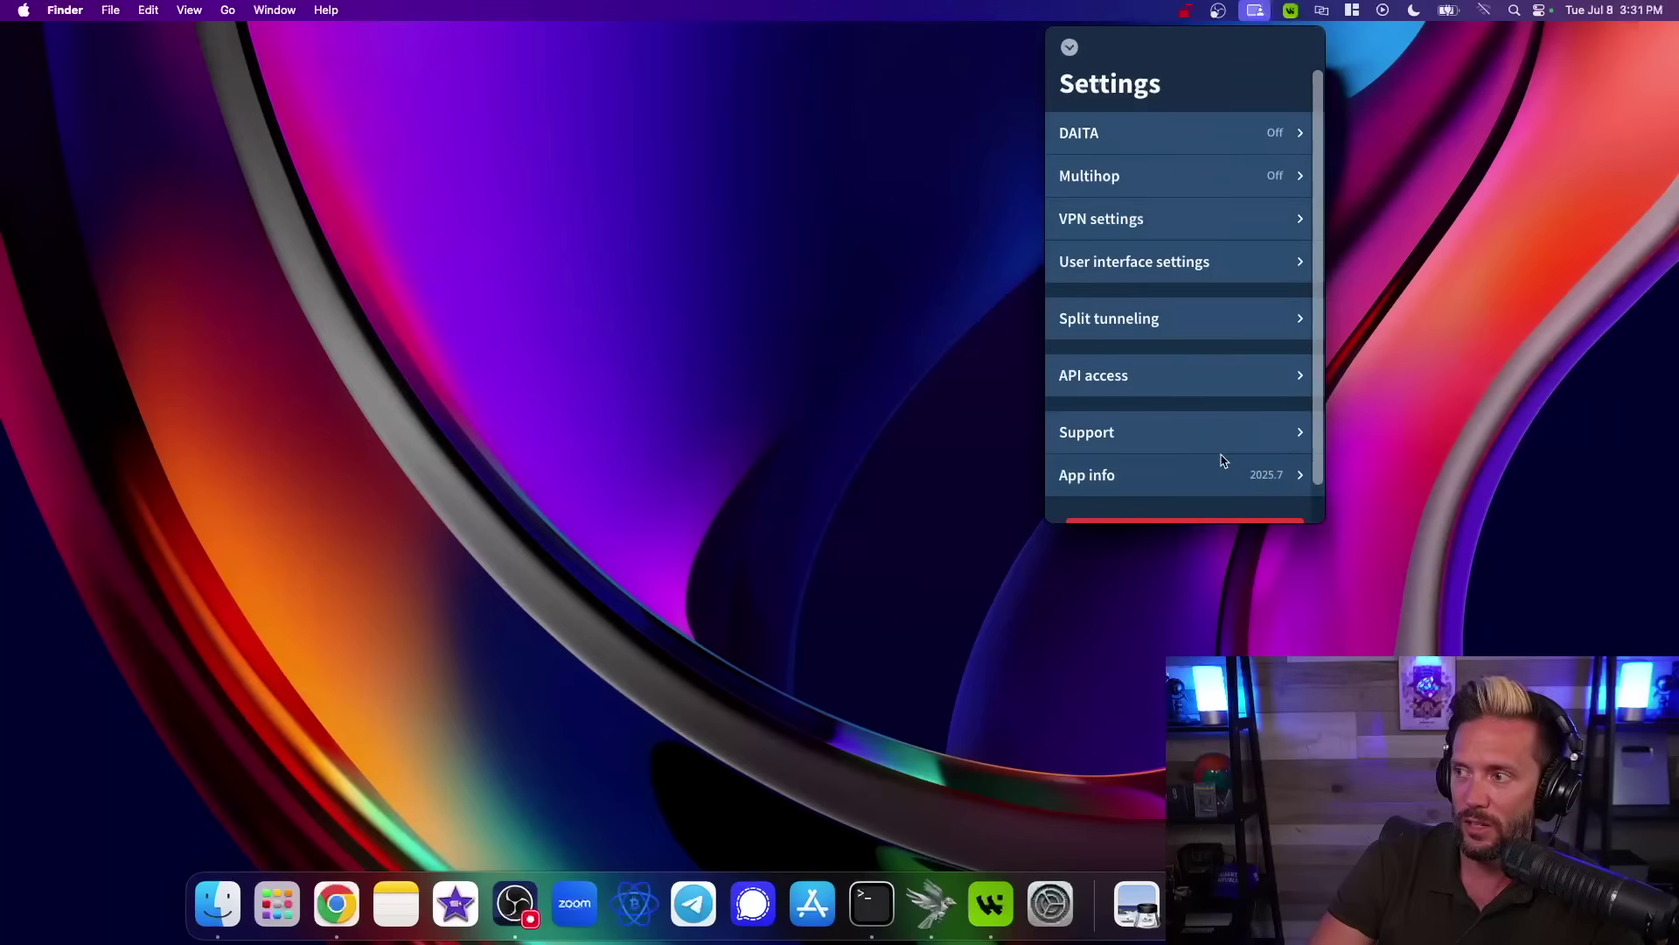
scroll(1207, 497, "down", 1)
scroll(1207, 496, "up", 1)
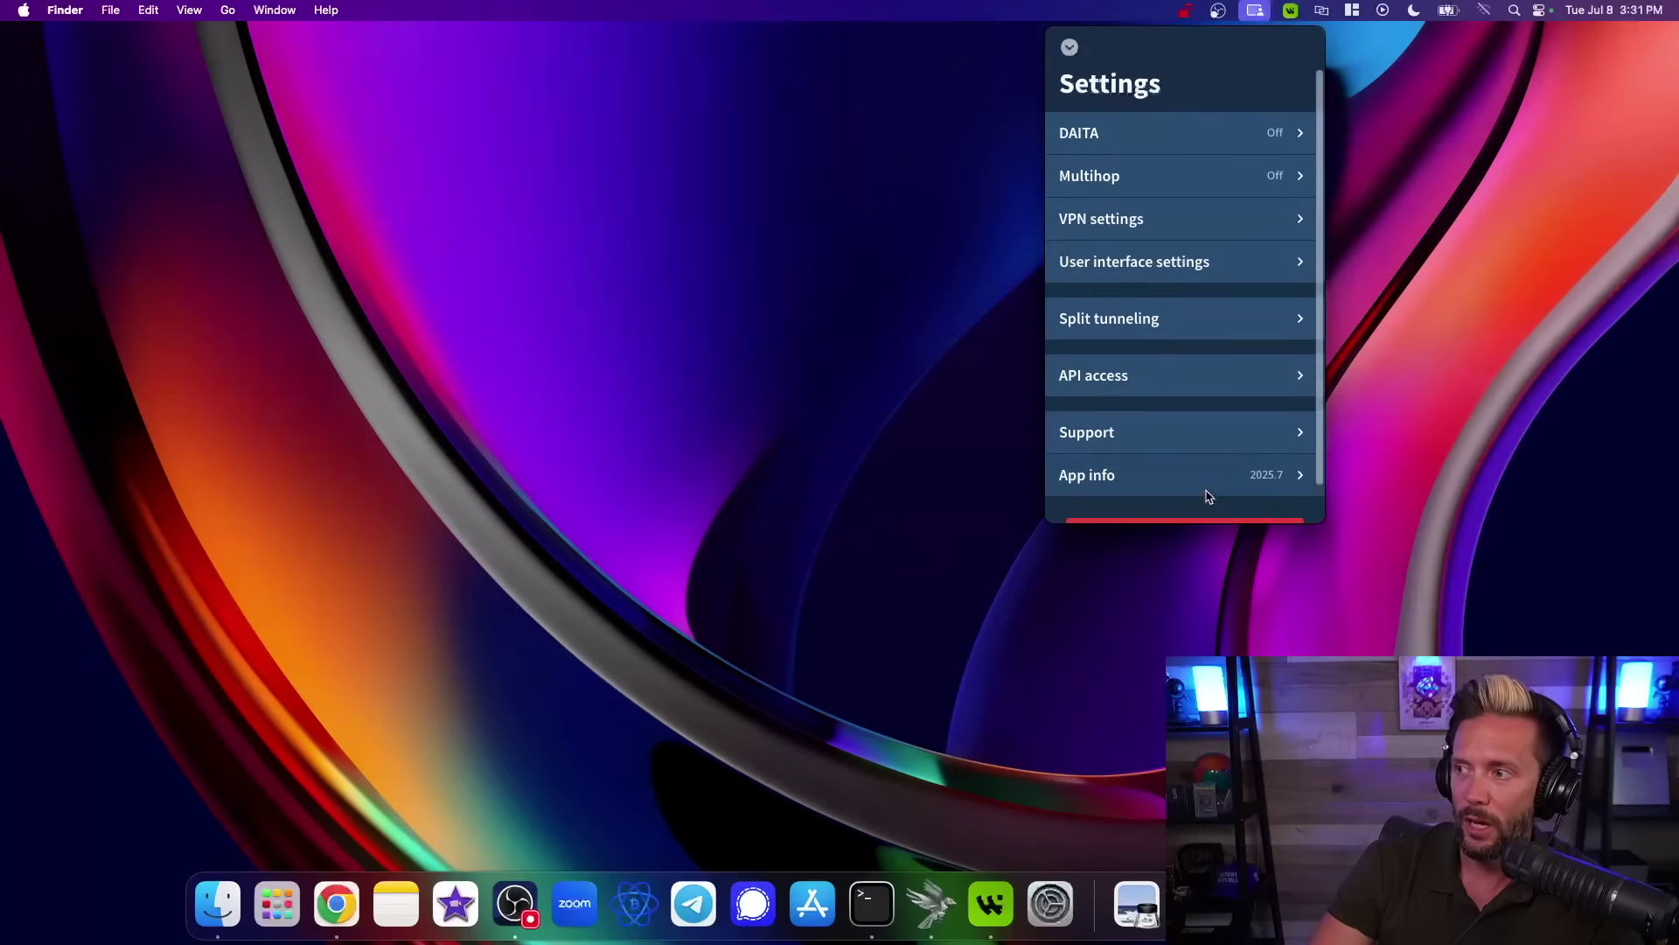
scroll(1207, 497, "down", 1)
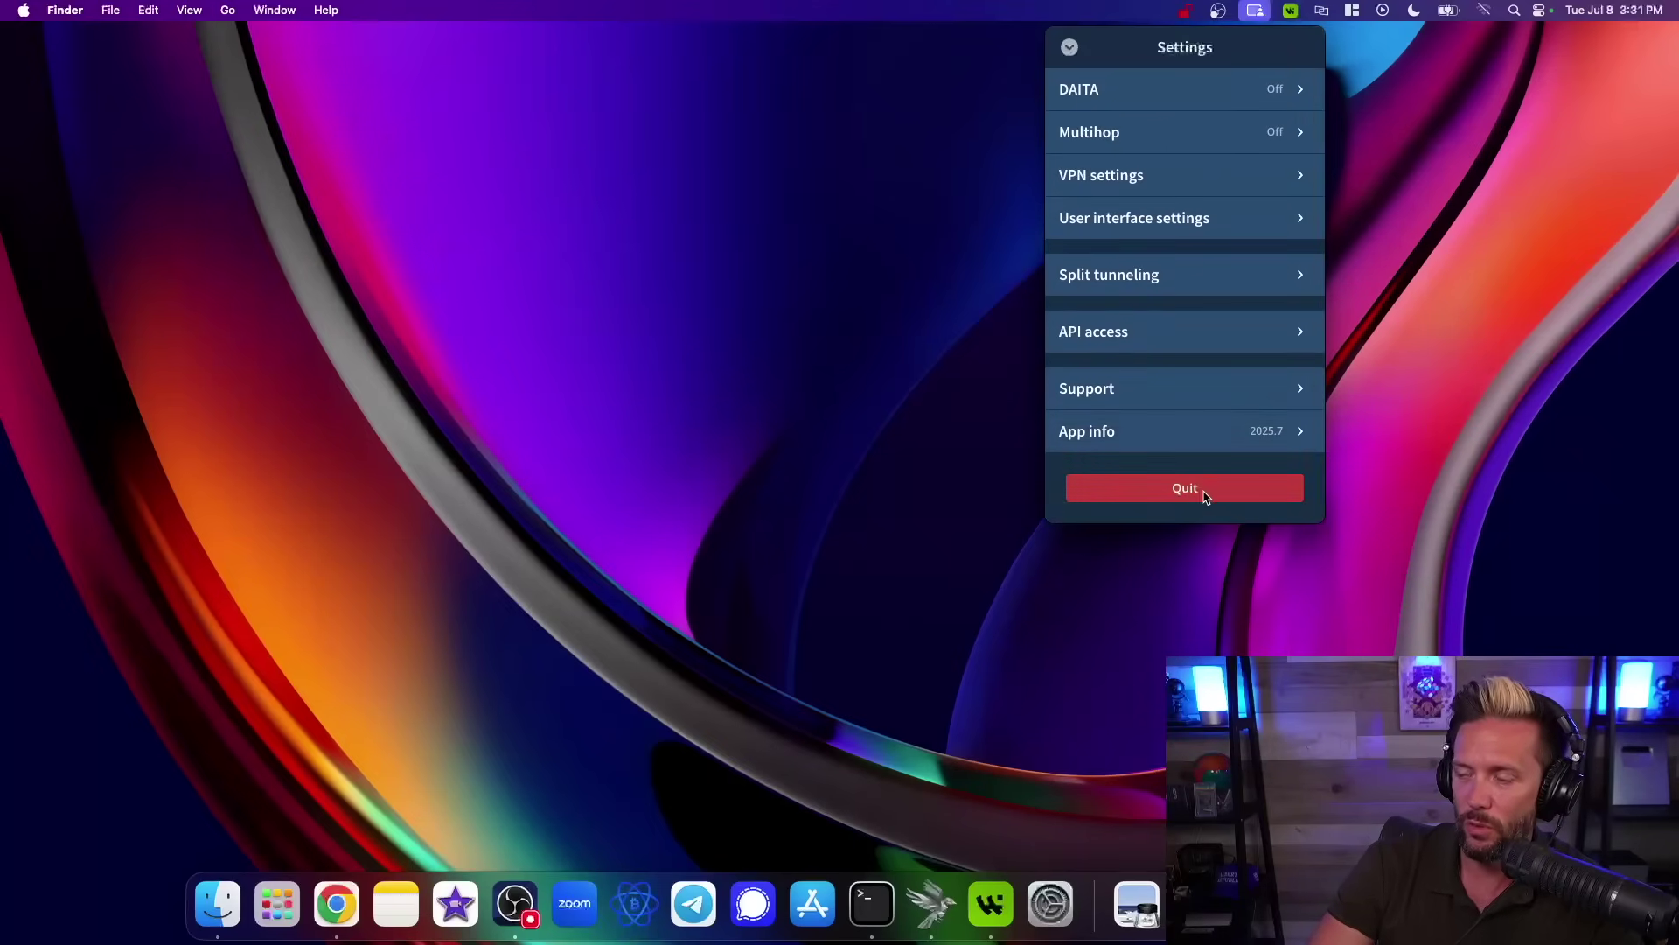
scroll(1180, 393, "up", 1)
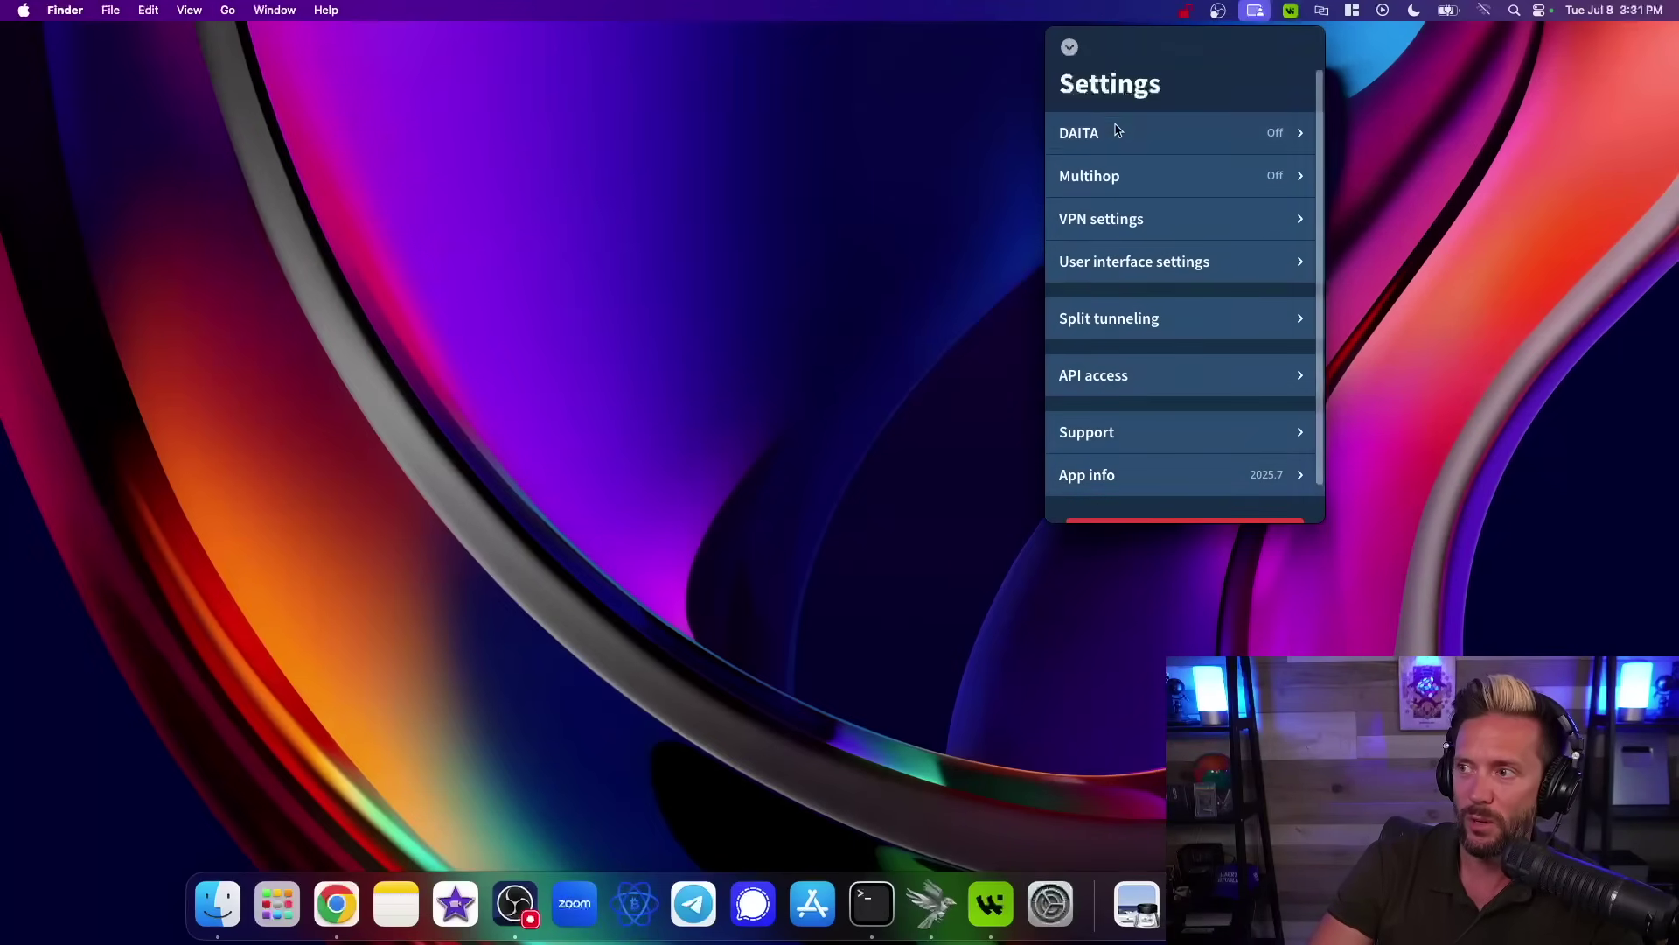
left_click(1068, 46)
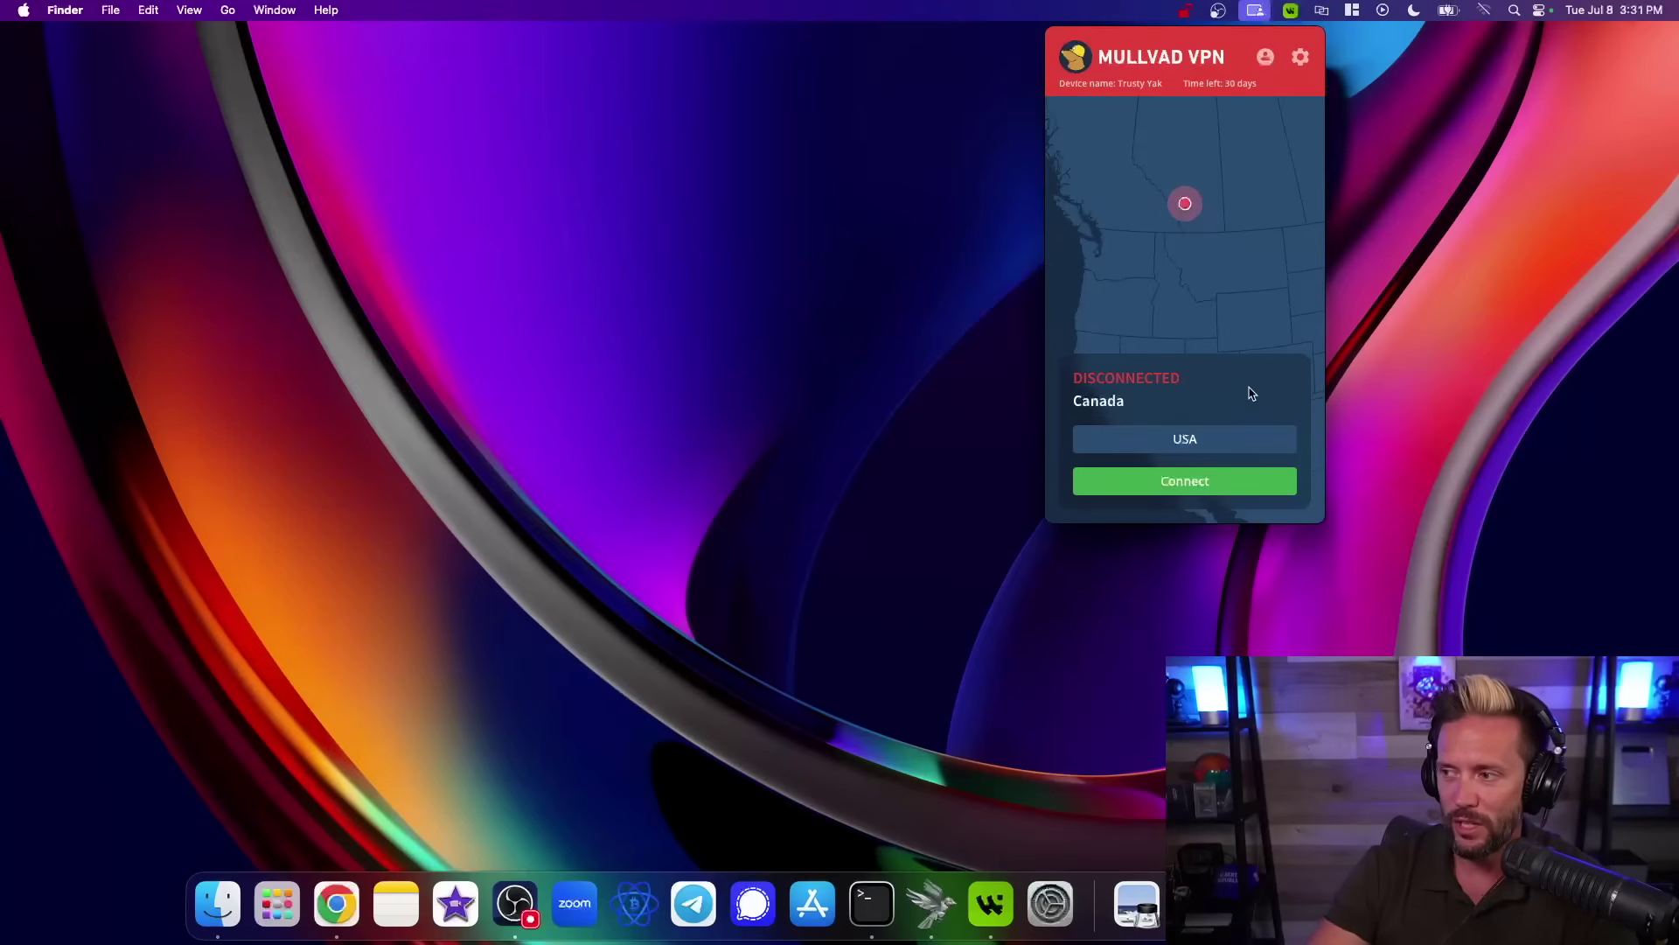
Connect the VPN with USA as the location and reconnect to a different US server.
left_click(1179, 495)
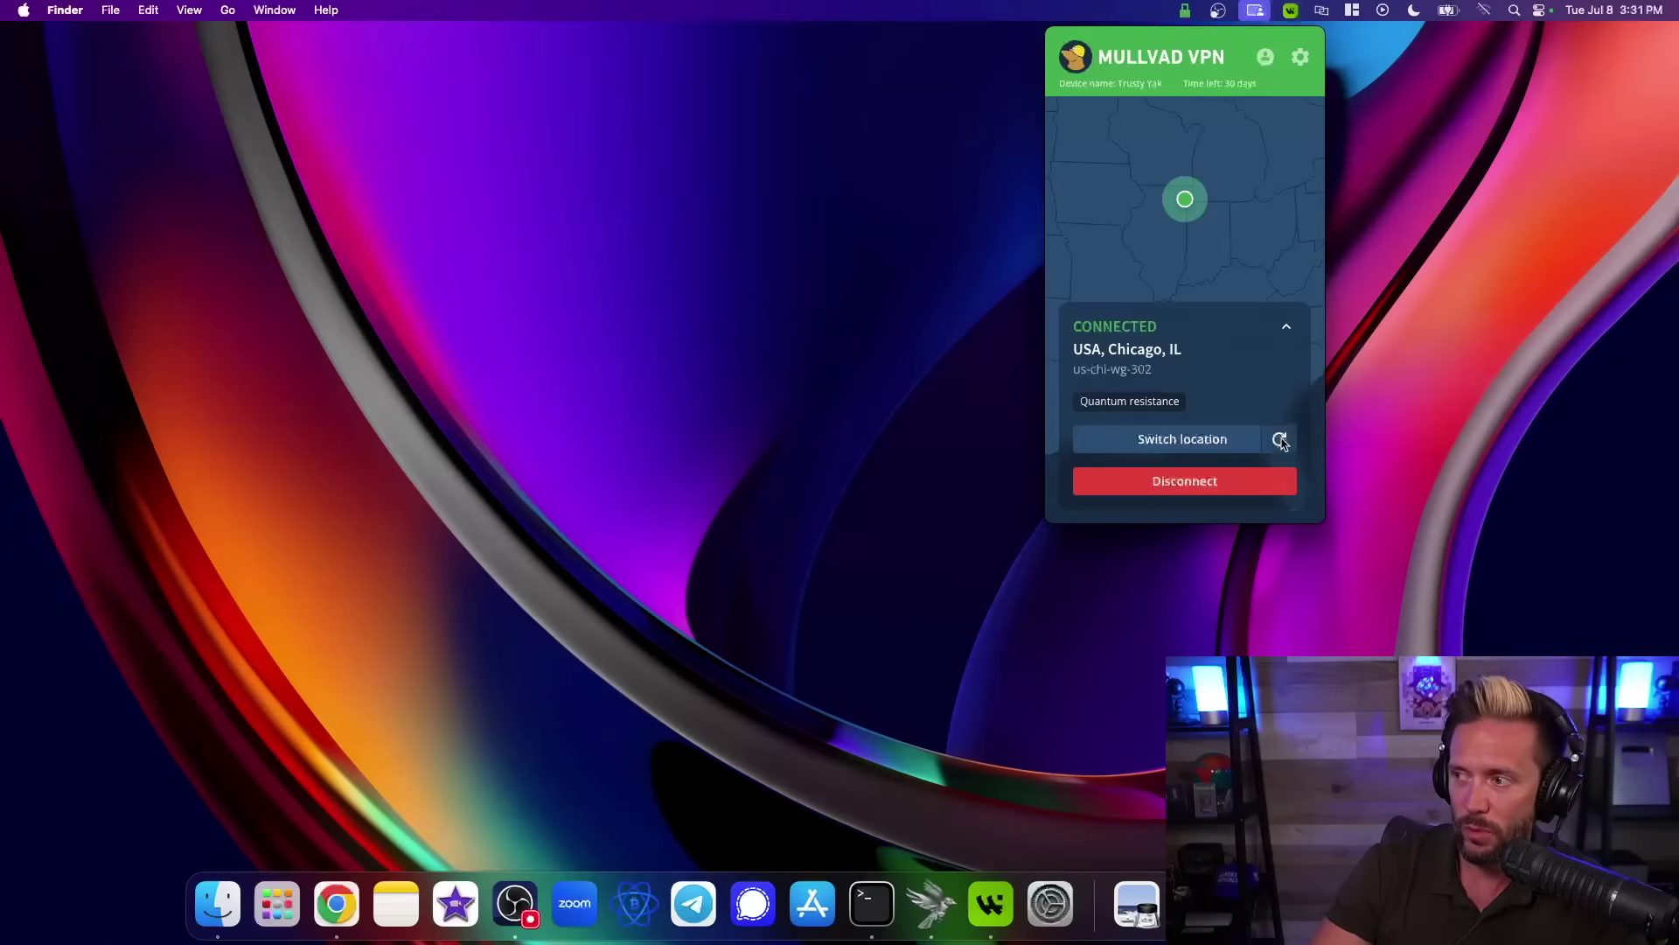
left_click(1280, 439)
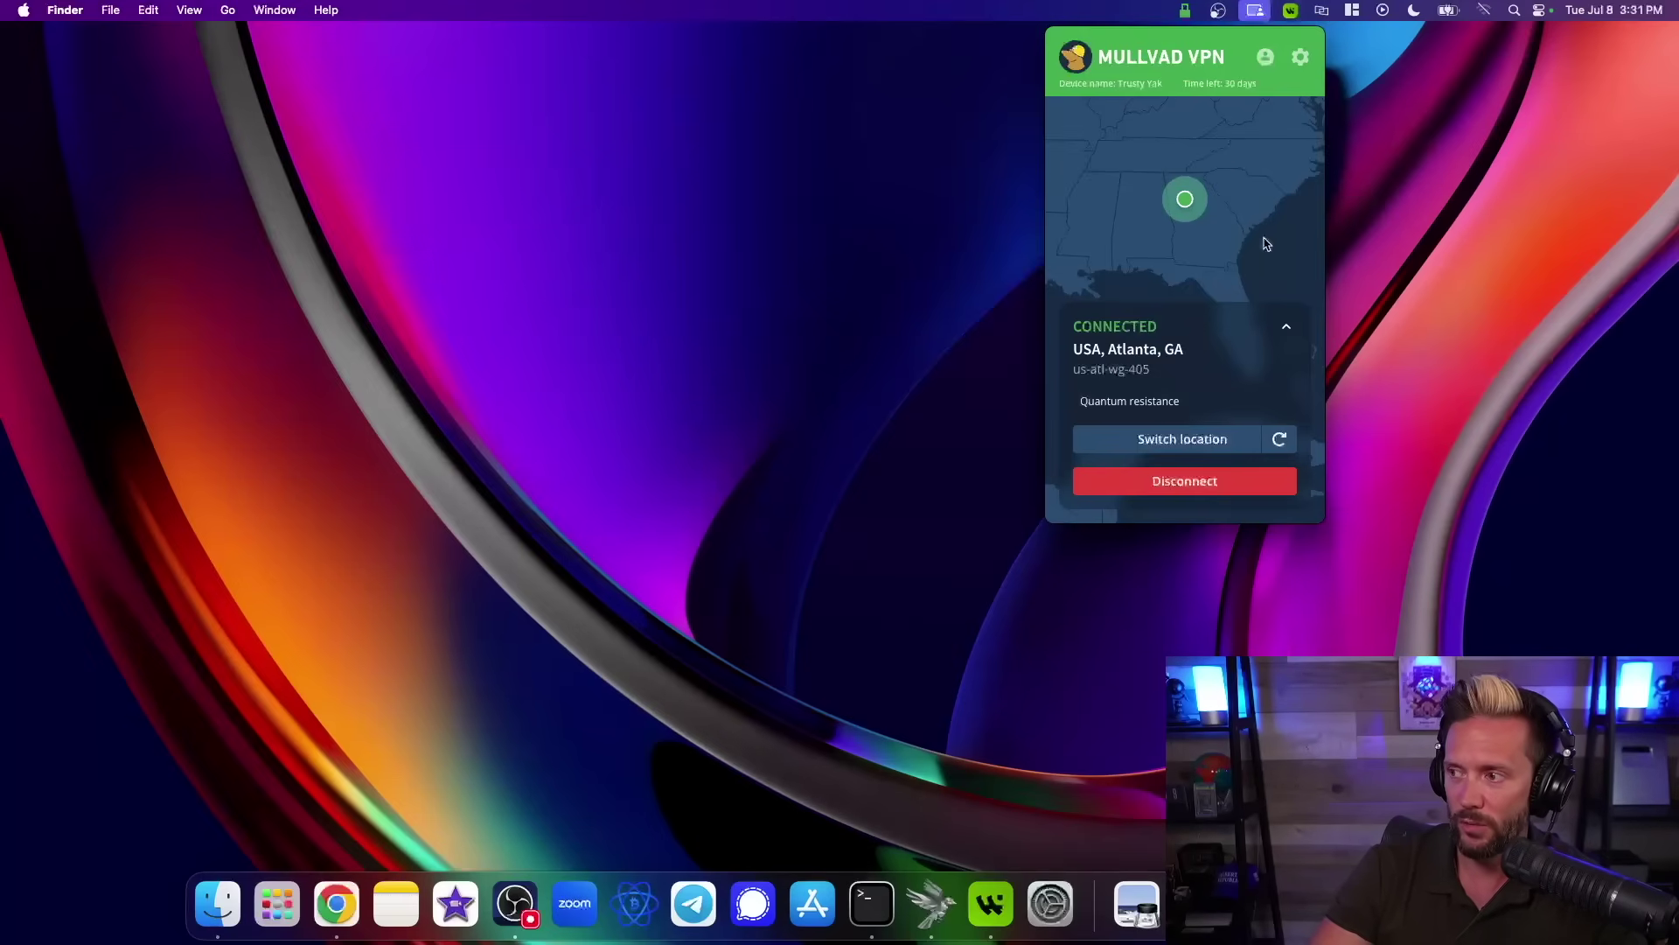
Switch the VPN location to Estonia.
left_click(1151, 442)
scroll(1204, 268, "up", 5)
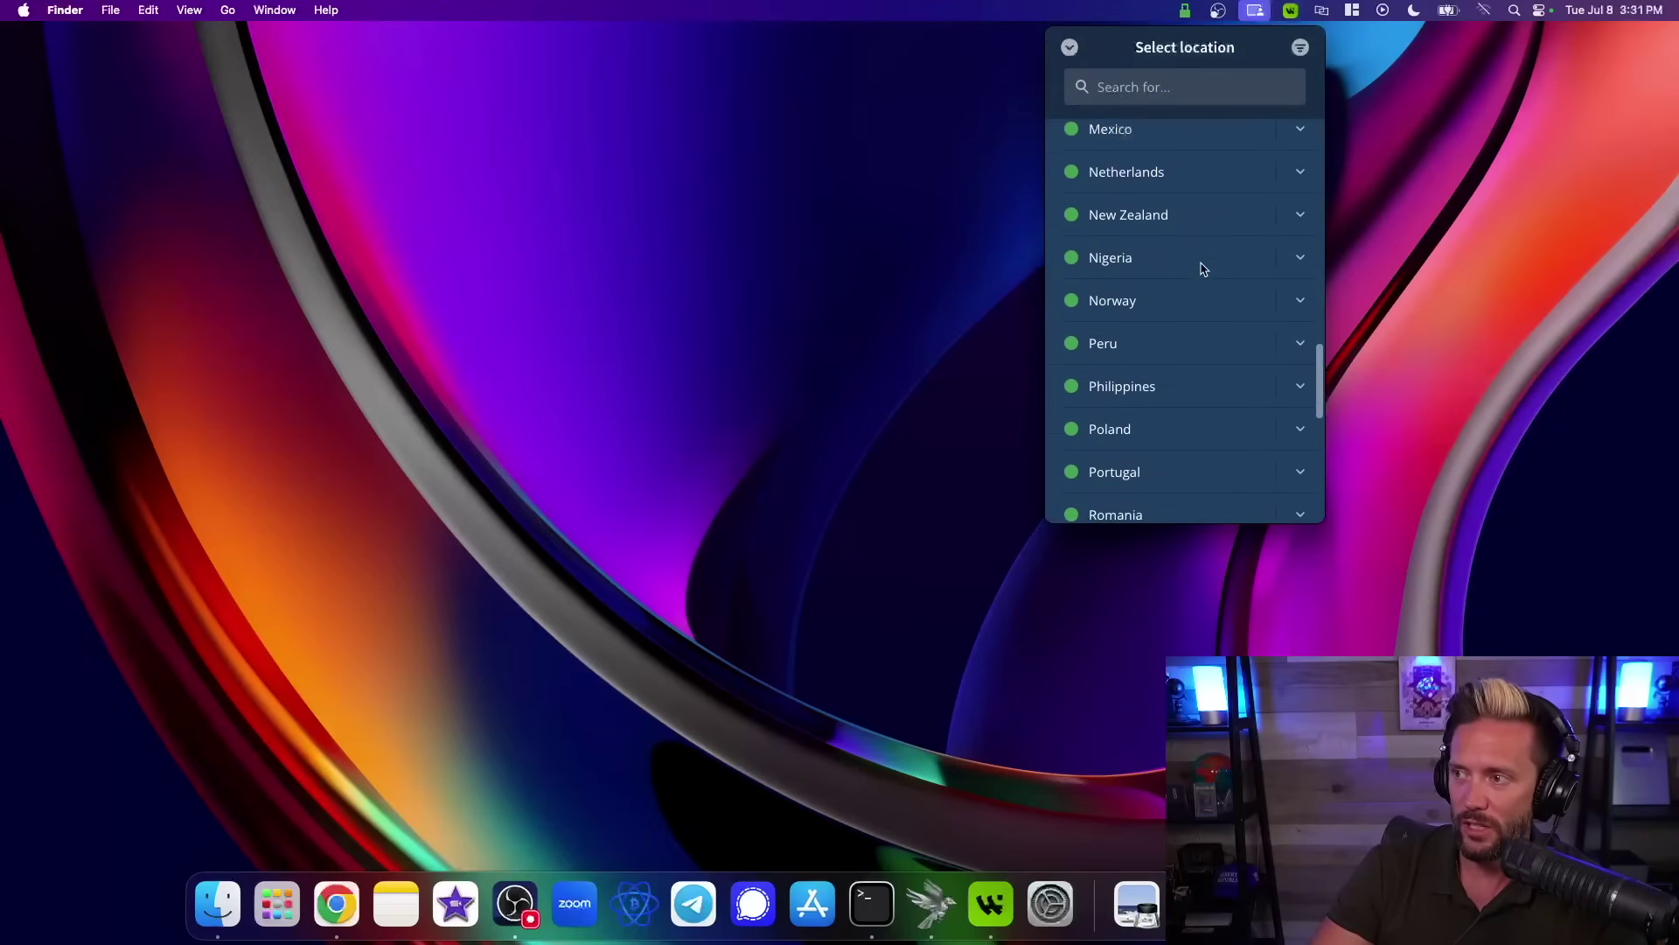
scroll(1204, 268, "up", 10)
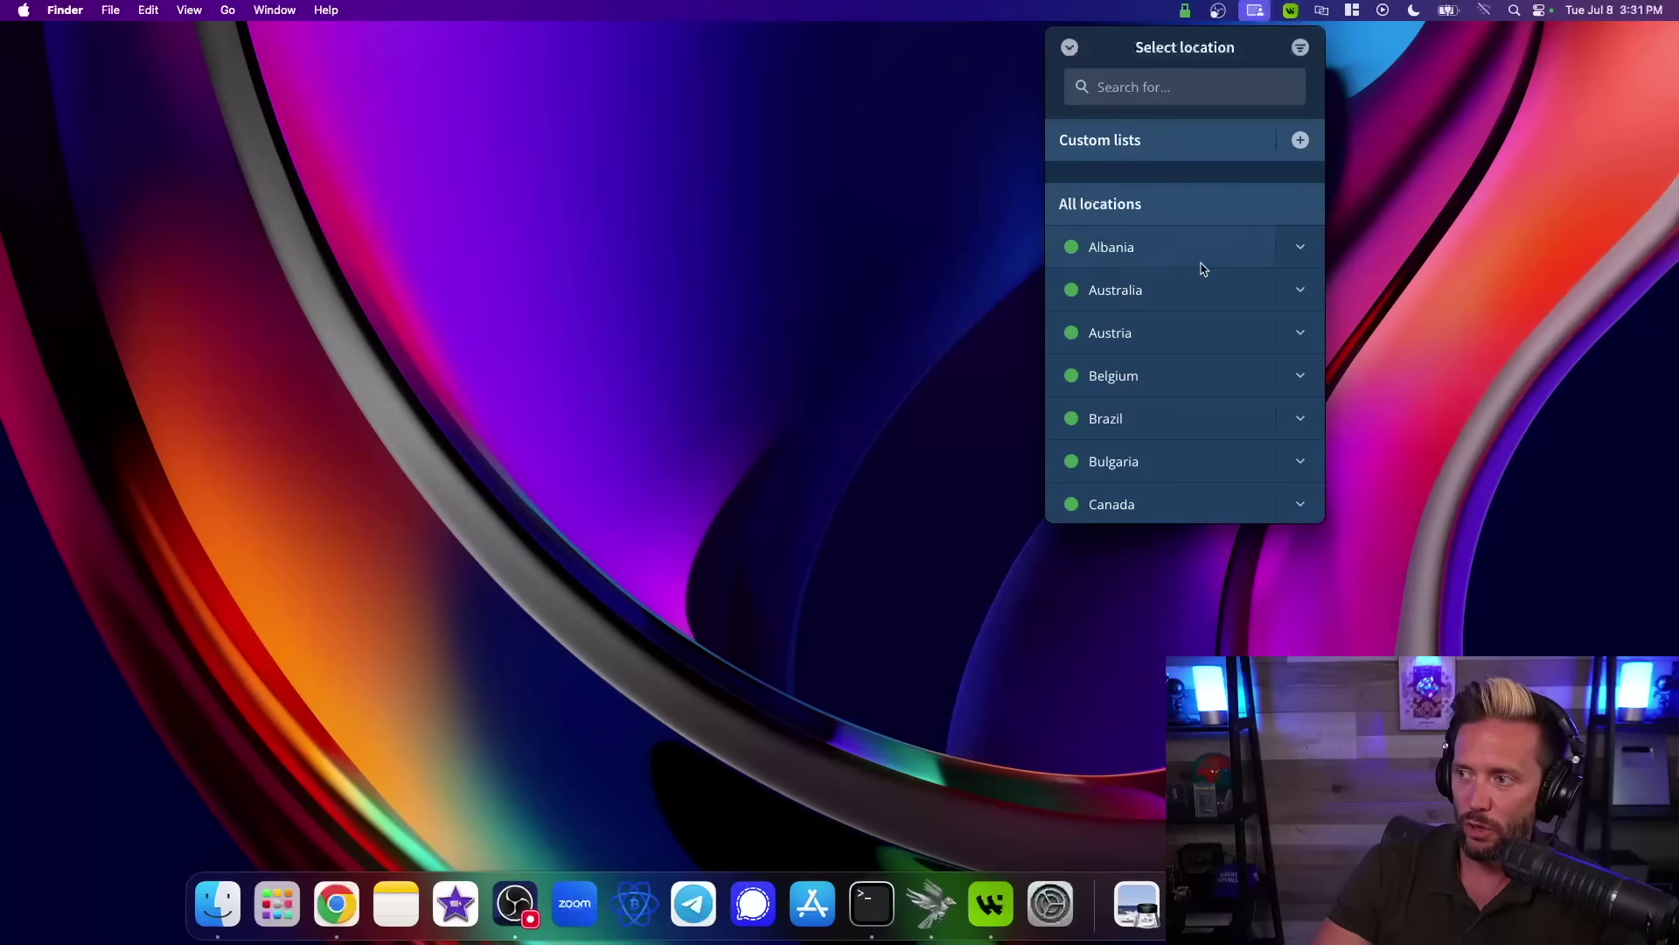
scroll(1203, 268, "down", 3)
scroll(1204, 269, "down", 6)
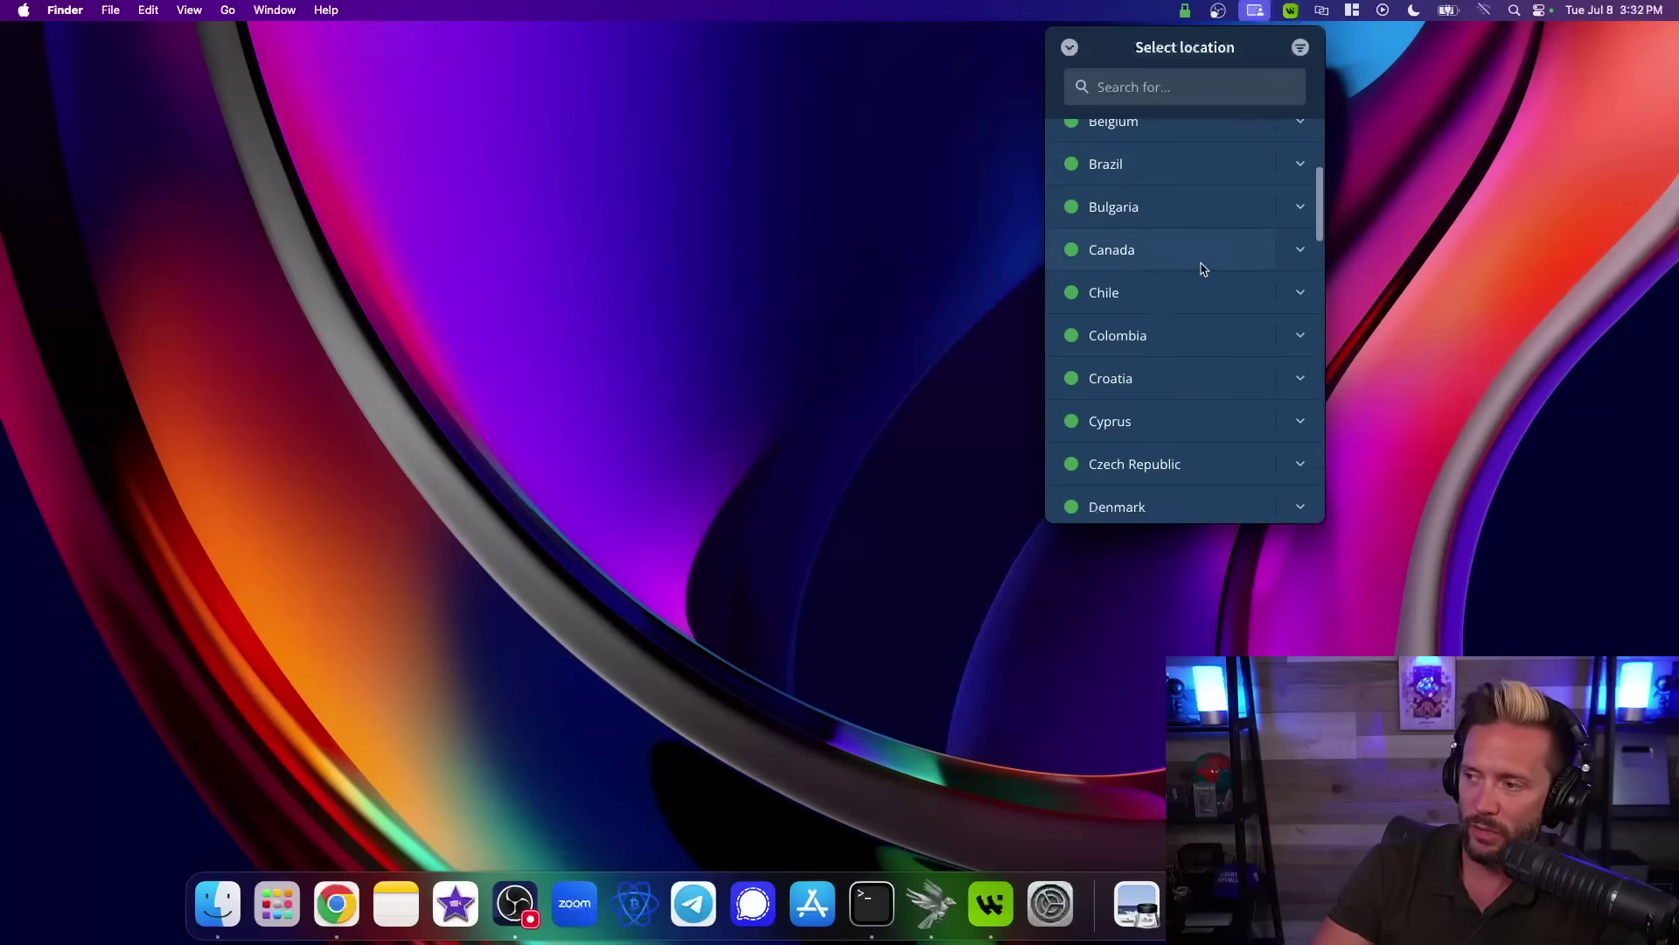
scroll(1204, 269, "down", 3)
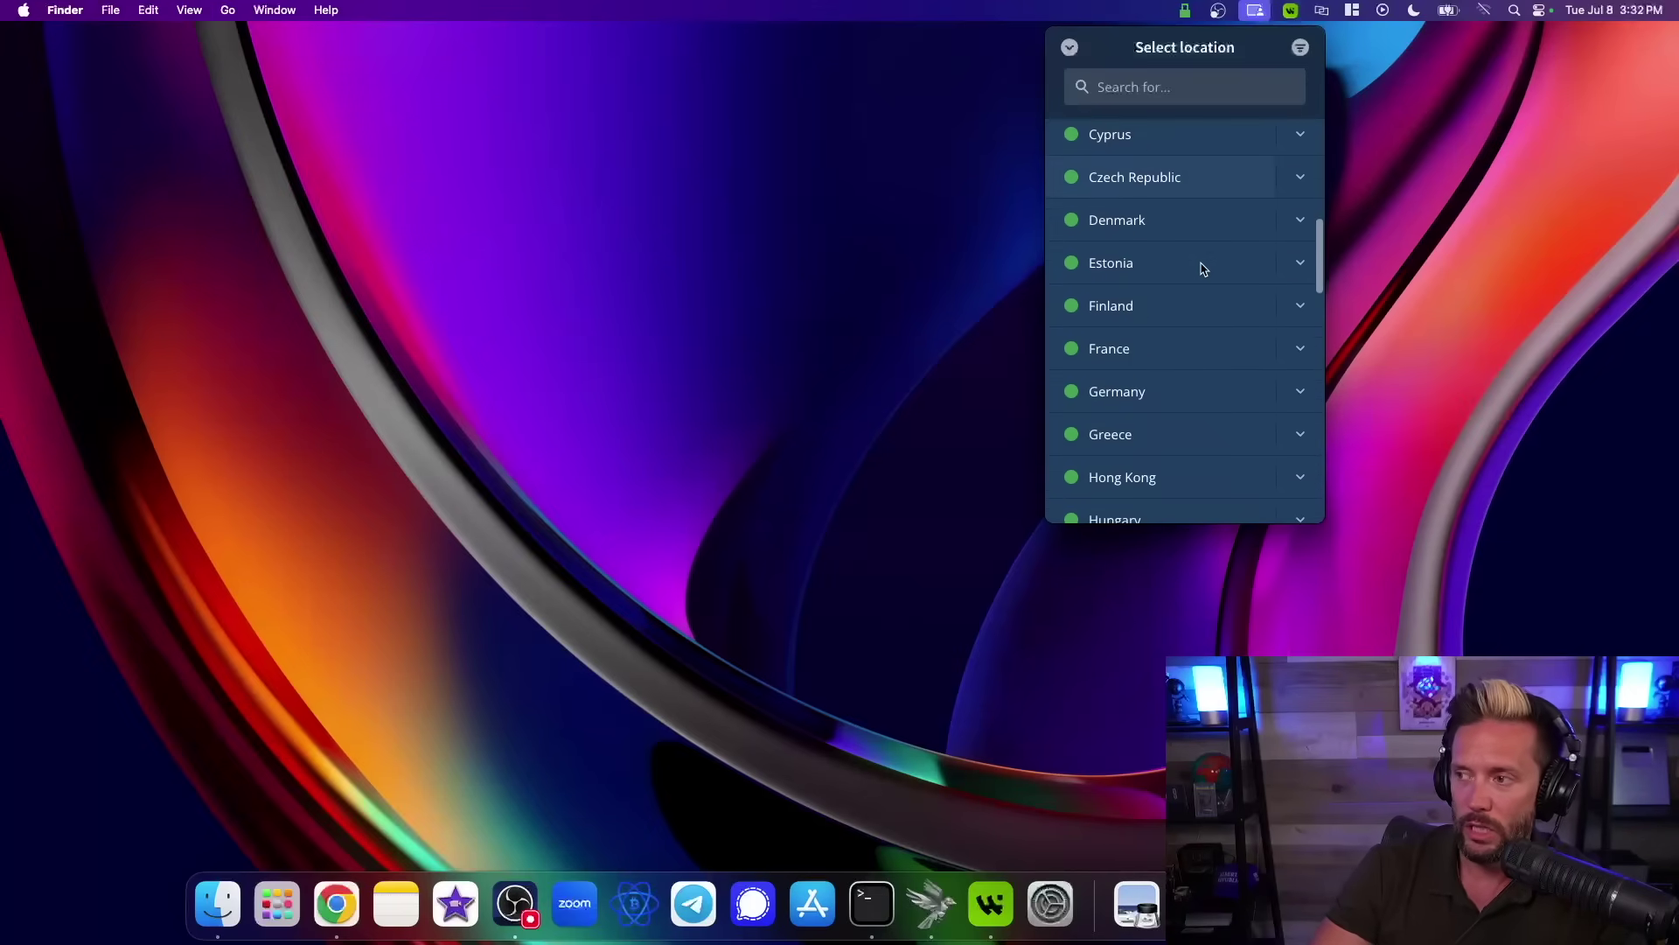
left_click(1109, 267)
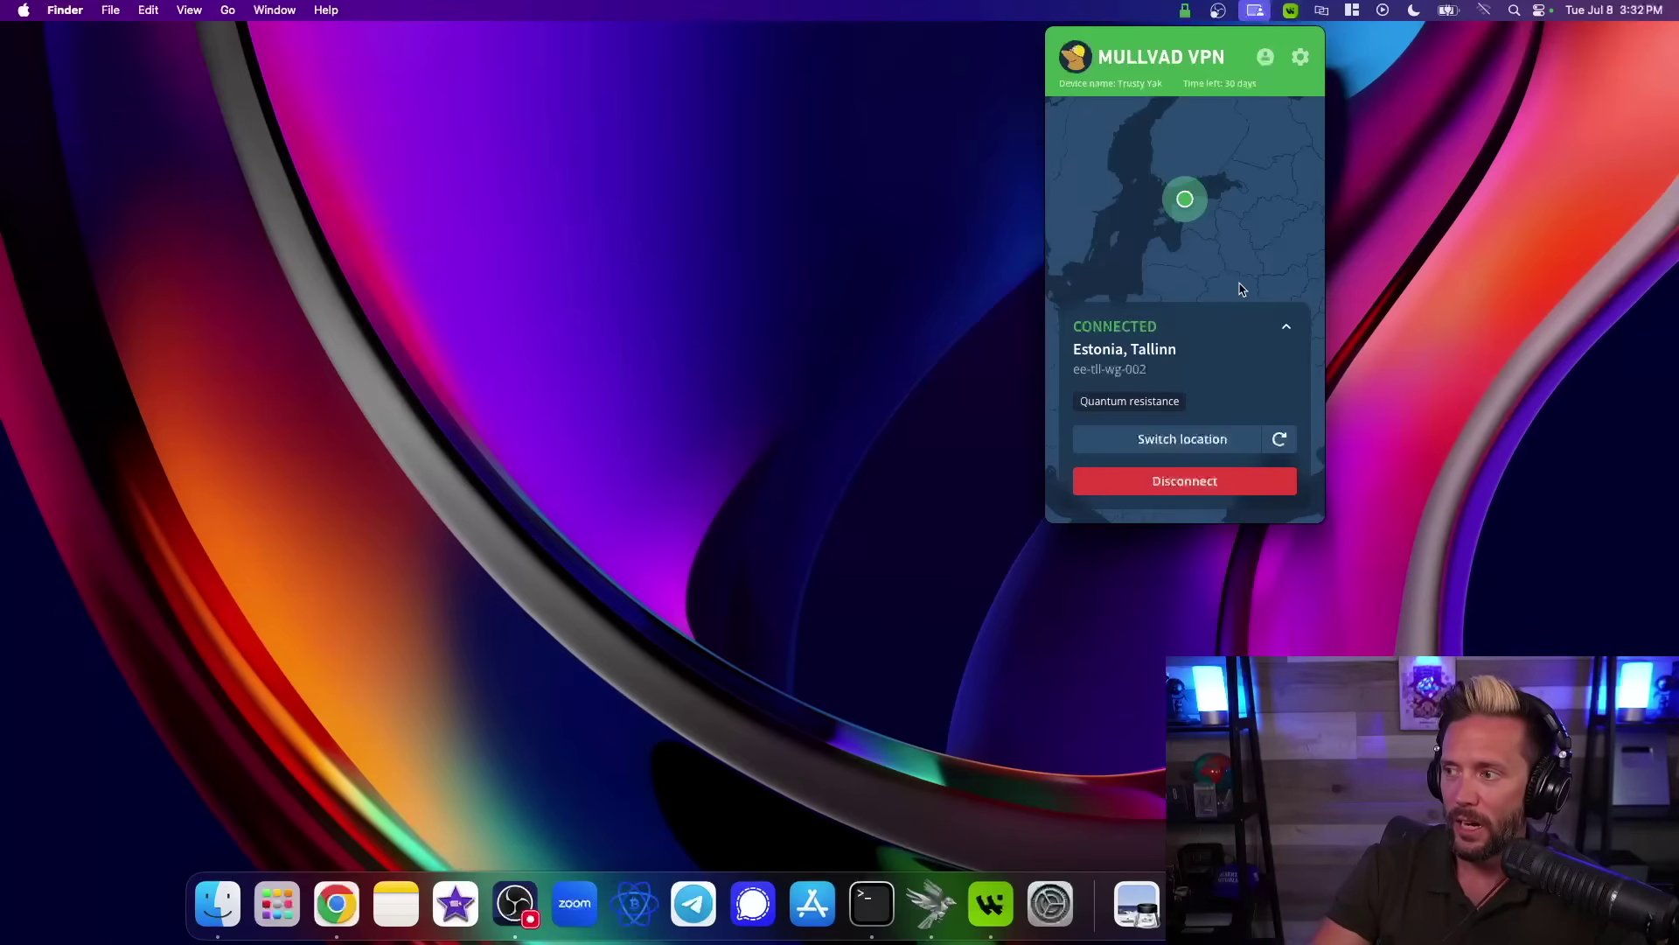
Browse the location list and examine which cities are offered under Sweden, the UK and the USA.
left_click(1172, 438)
scroll(1124, 312, "down", 15)
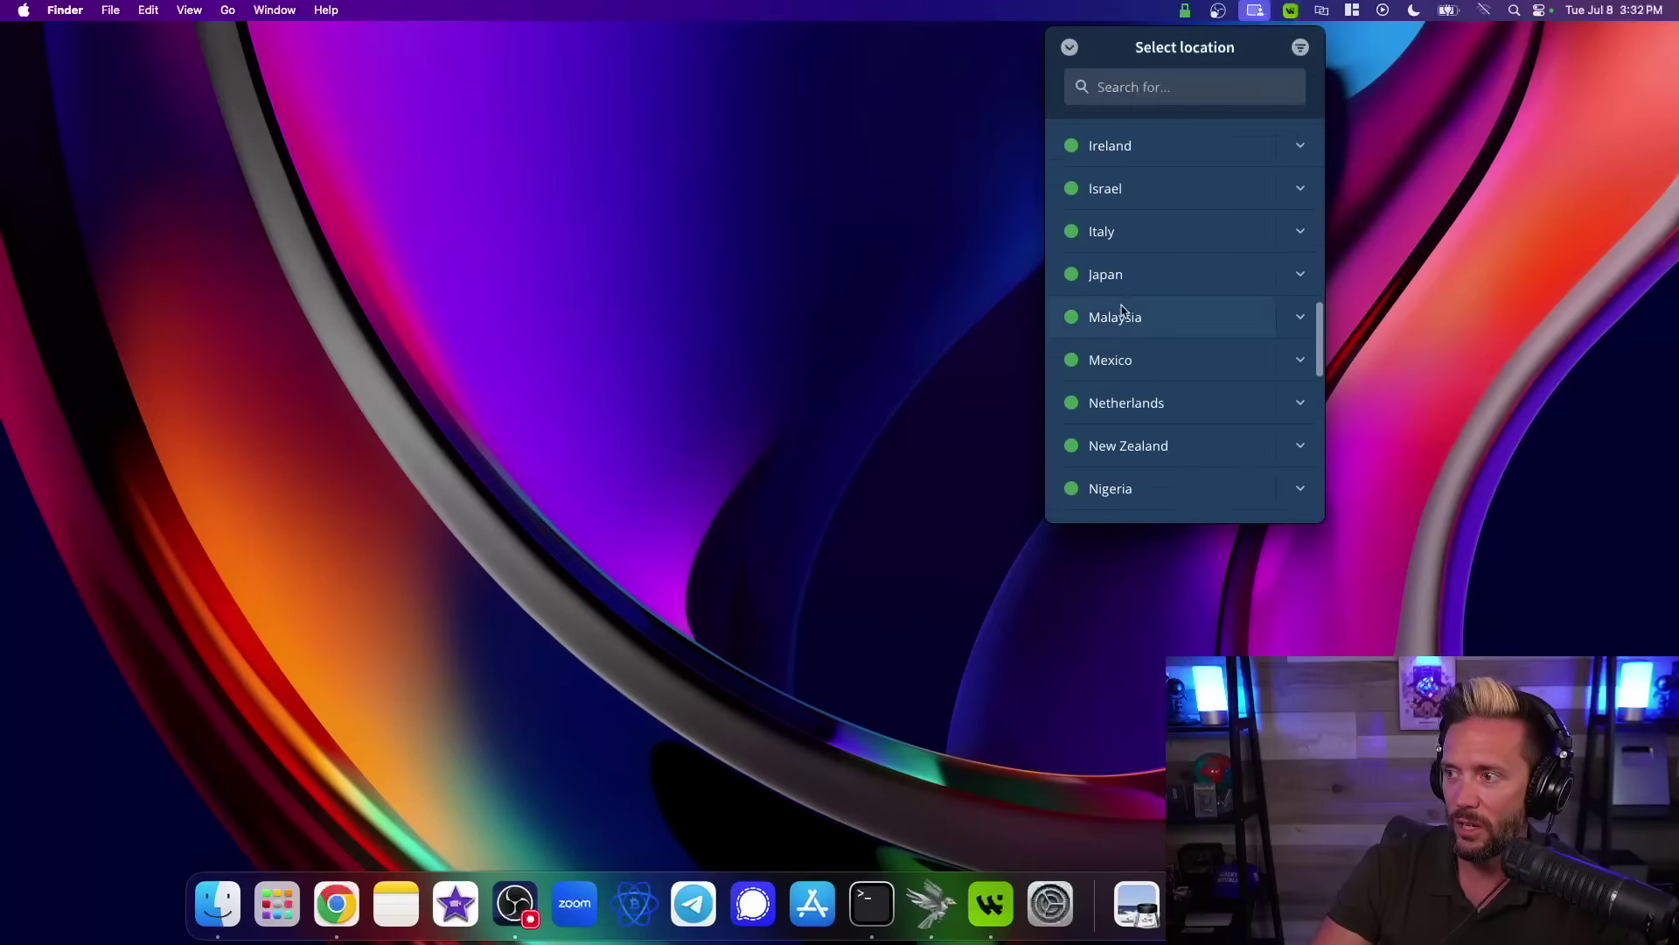
left_click(1301, 288)
left_click(1301, 292)
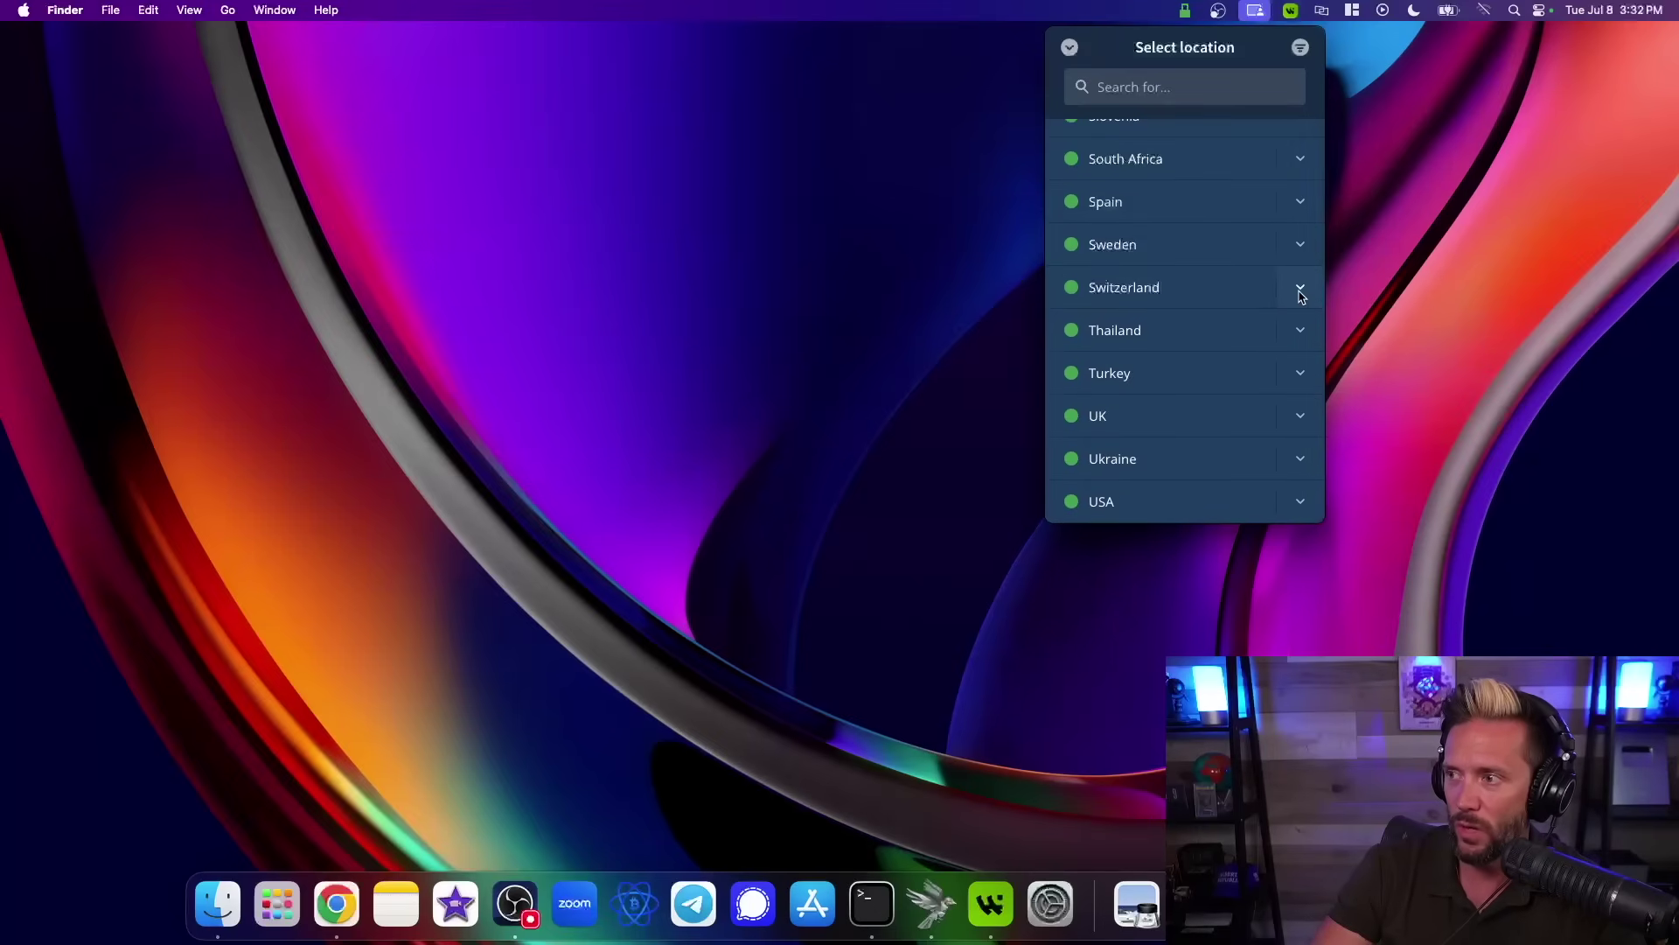
left_click(1303, 249)
left_click(1302, 250)
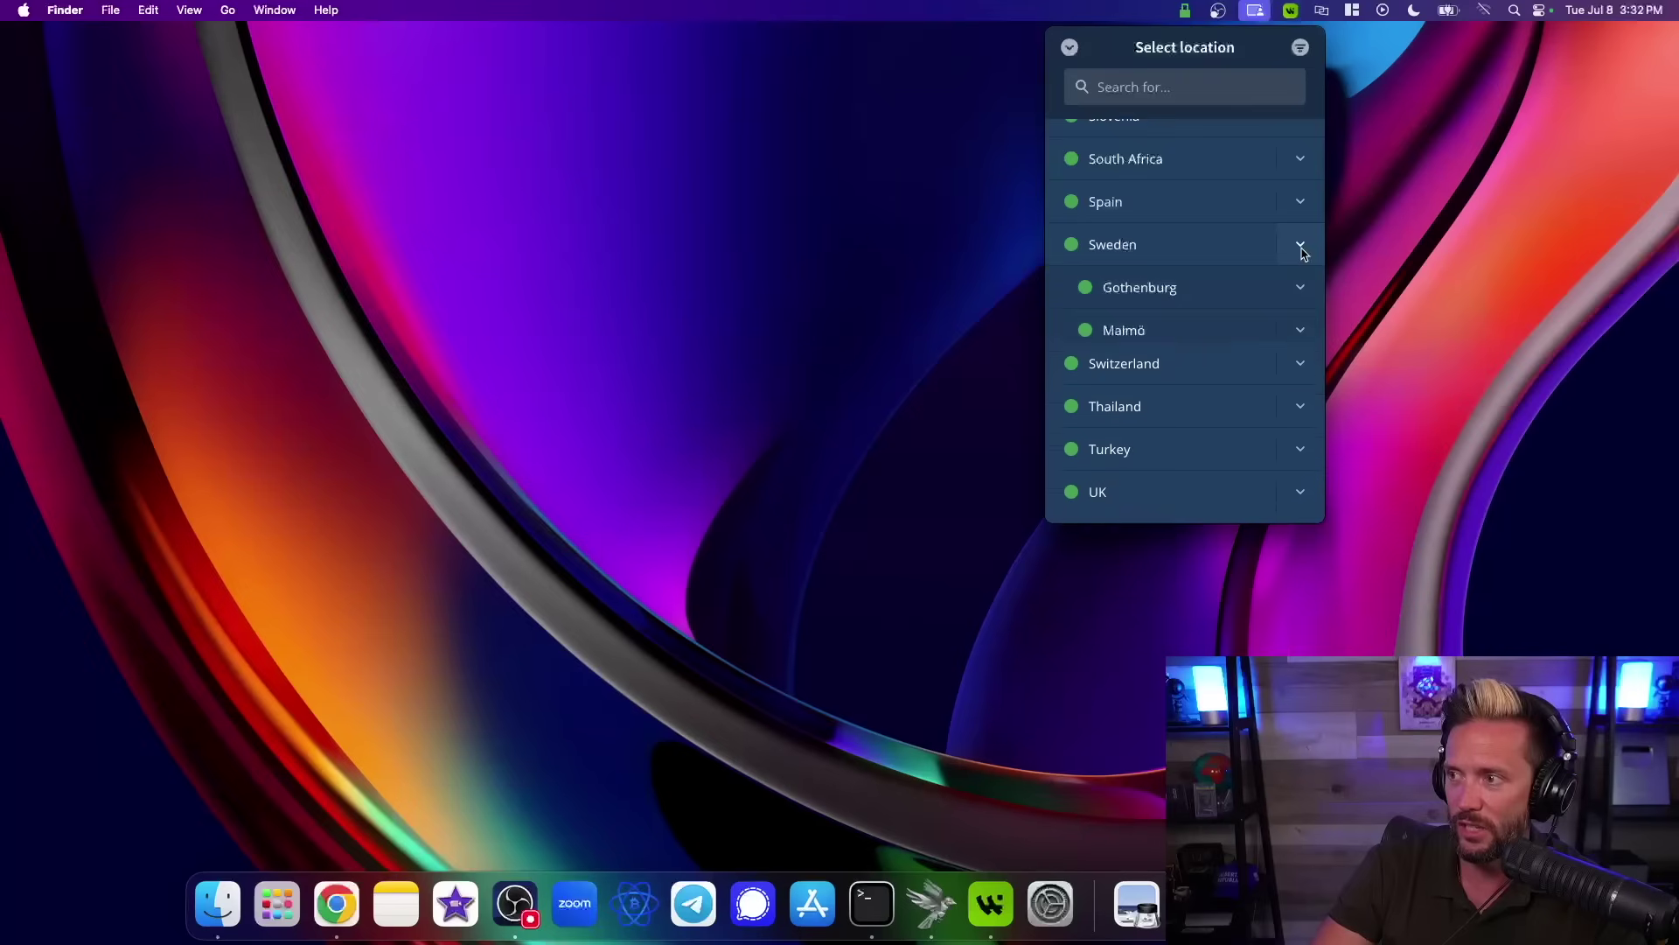
left_click(1300, 417)
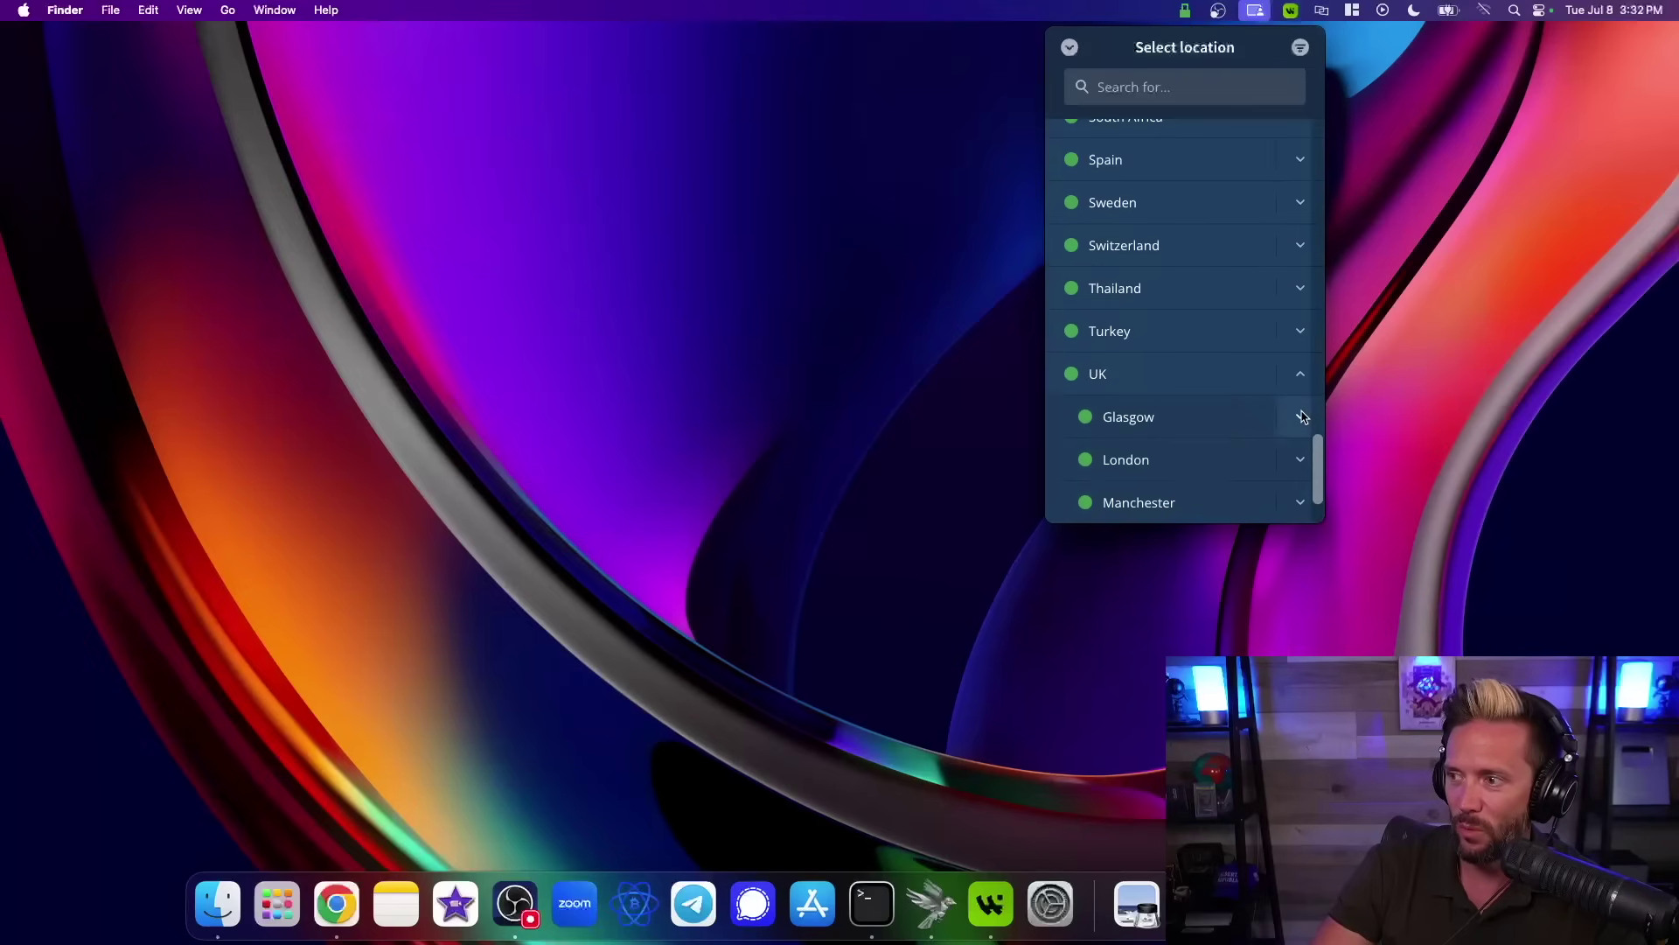
left_click(1300, 288)
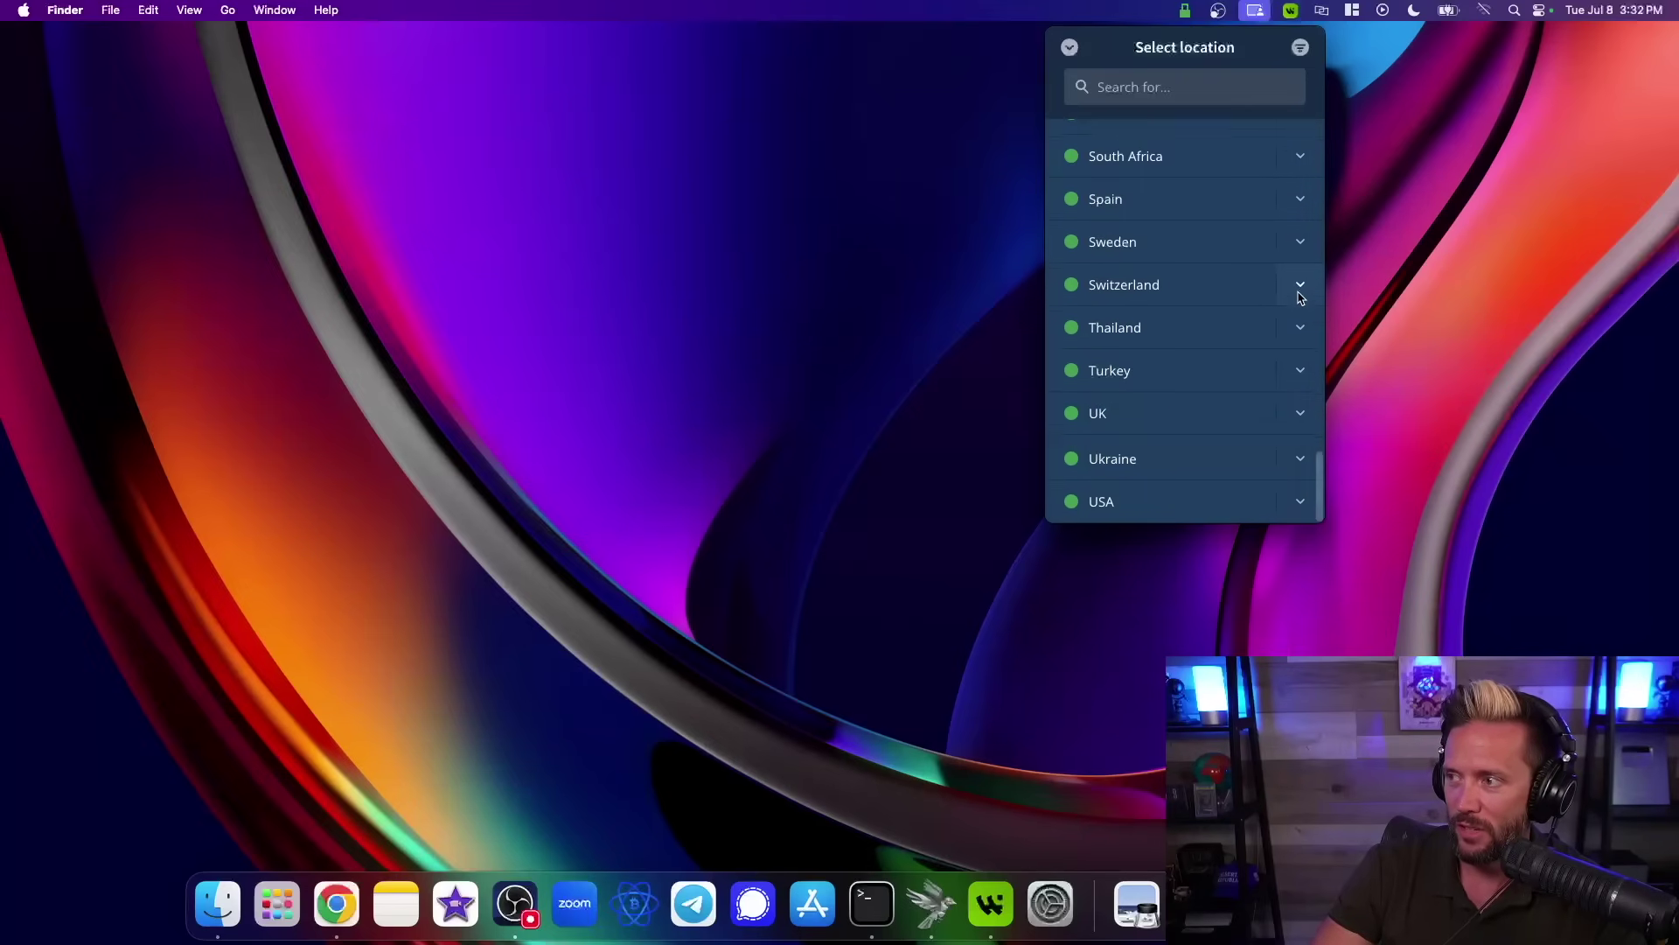
left_click(1300, 501)
scroll(1191, 393, "down", 10)
scroll(1191, 395, "down", 3)
scroll(1192, 396, "up", 15)
scroll(1192, 396, "down", 5)
scroll(1191, 395, "down", 1)
scroll(1192, 396, "up", 4)
scroll(1192, 395, "down", 10)
scroll(1191, 395, "up", 7)
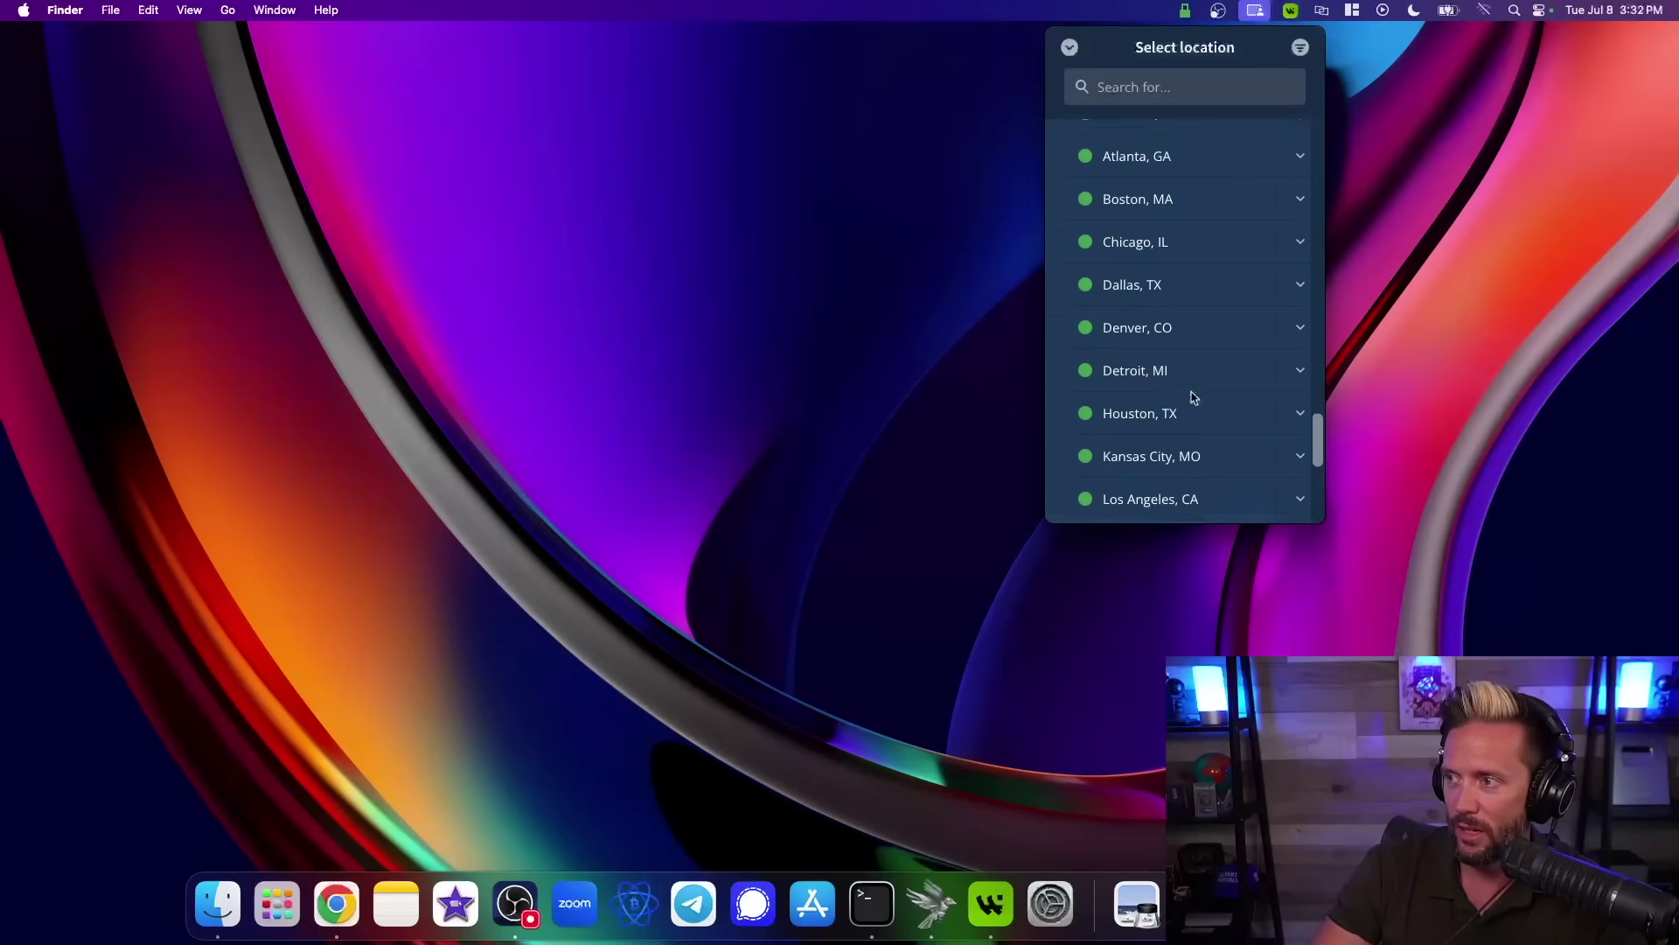
scroll(1296, 262, "up", 20)
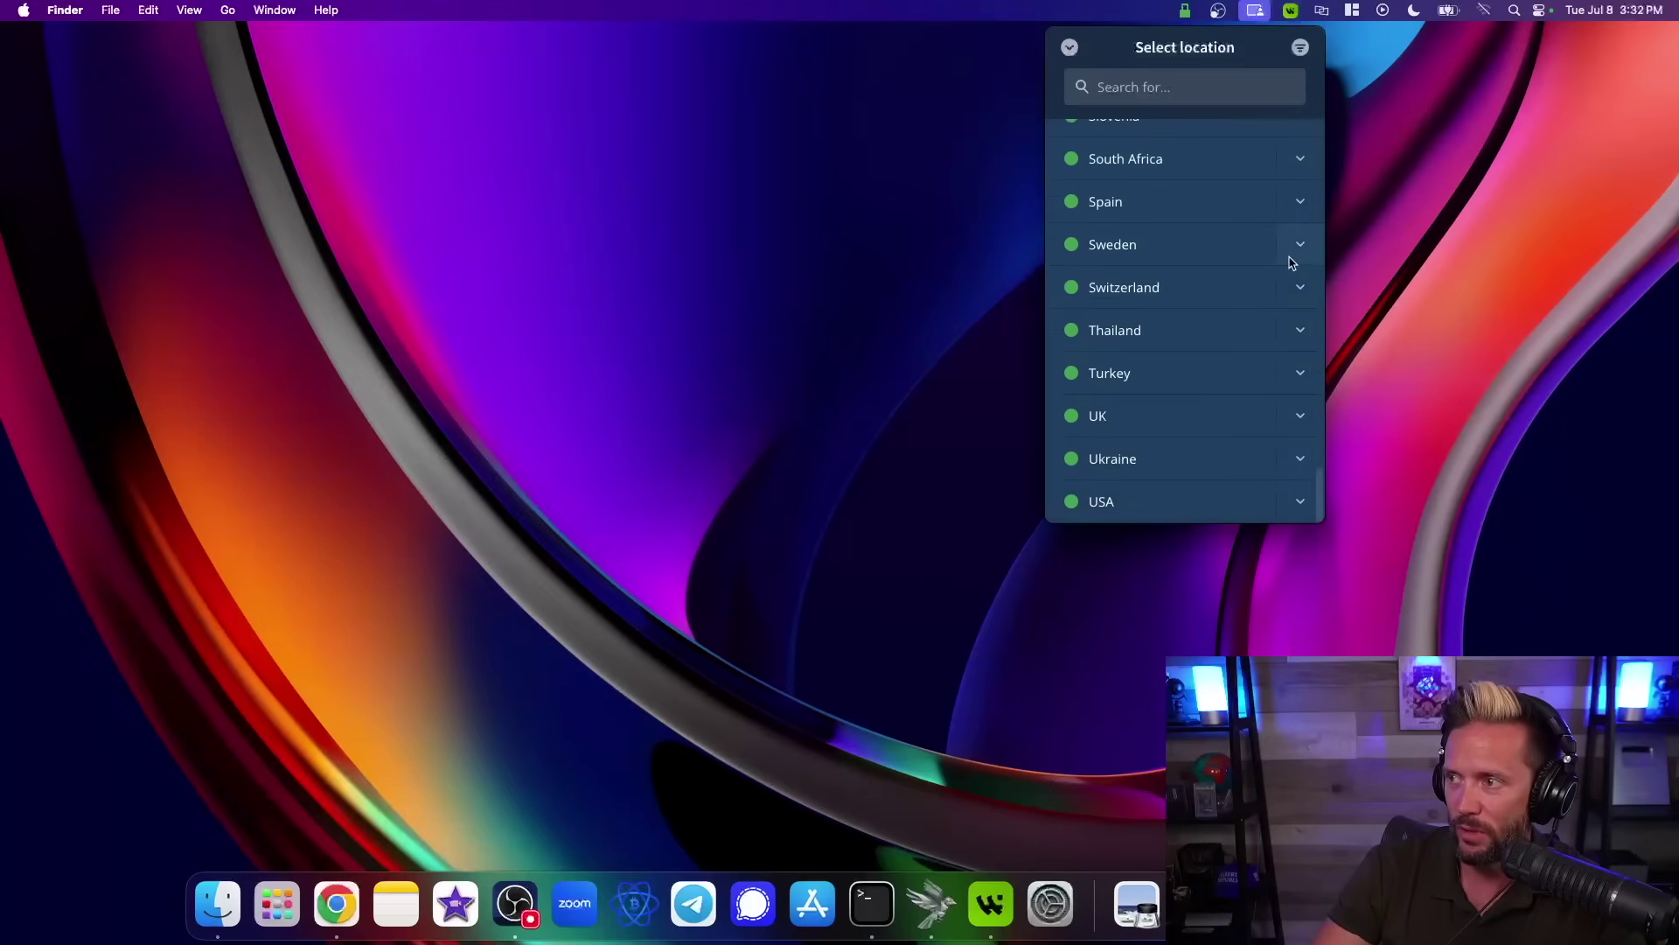
Switch the VPN location to Canada, disconnect the VPN, and connect it again through Canada.
scroll(1224, 324, "down", 3)
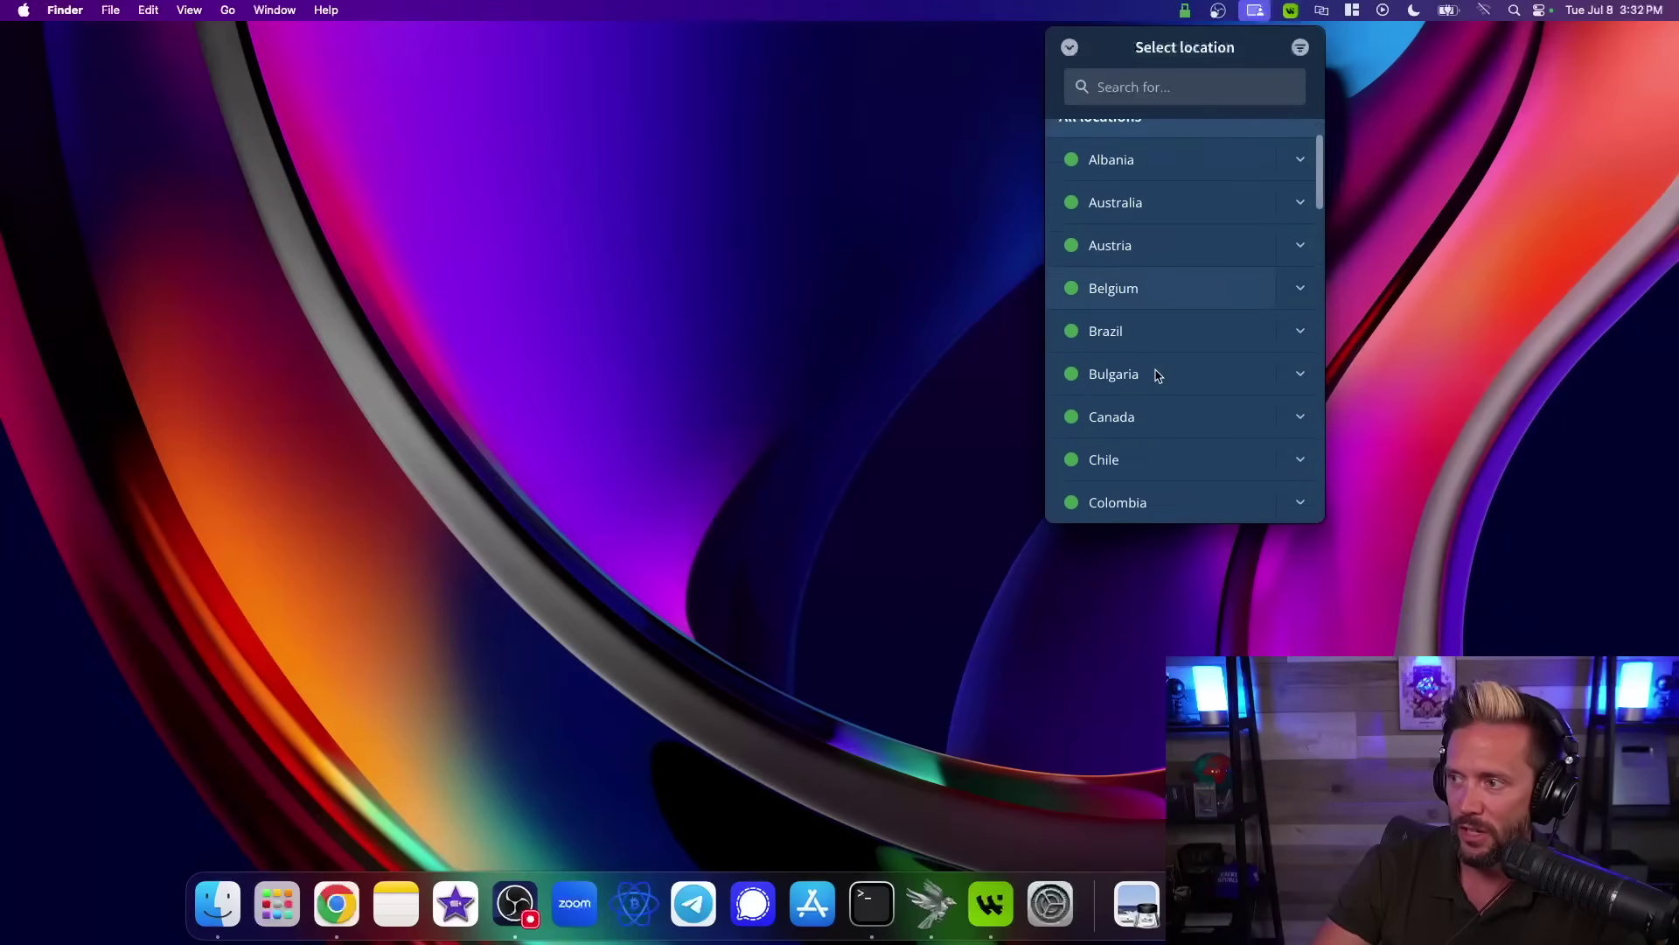
left_click(1099, 370)
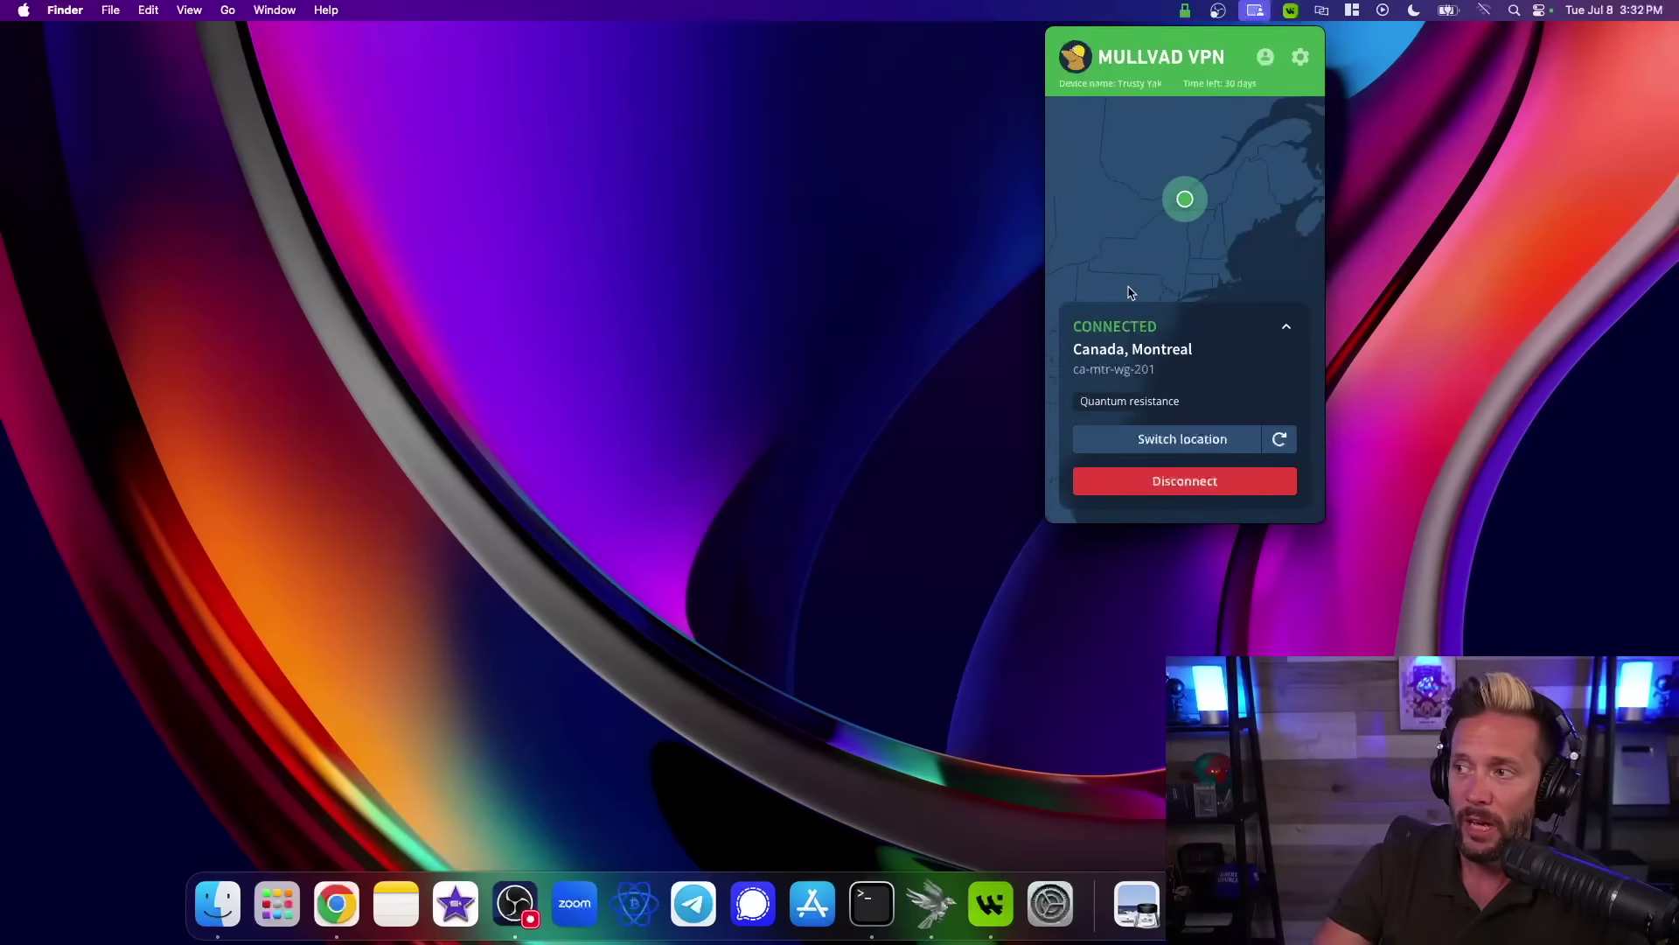
left_click(1185, 477)
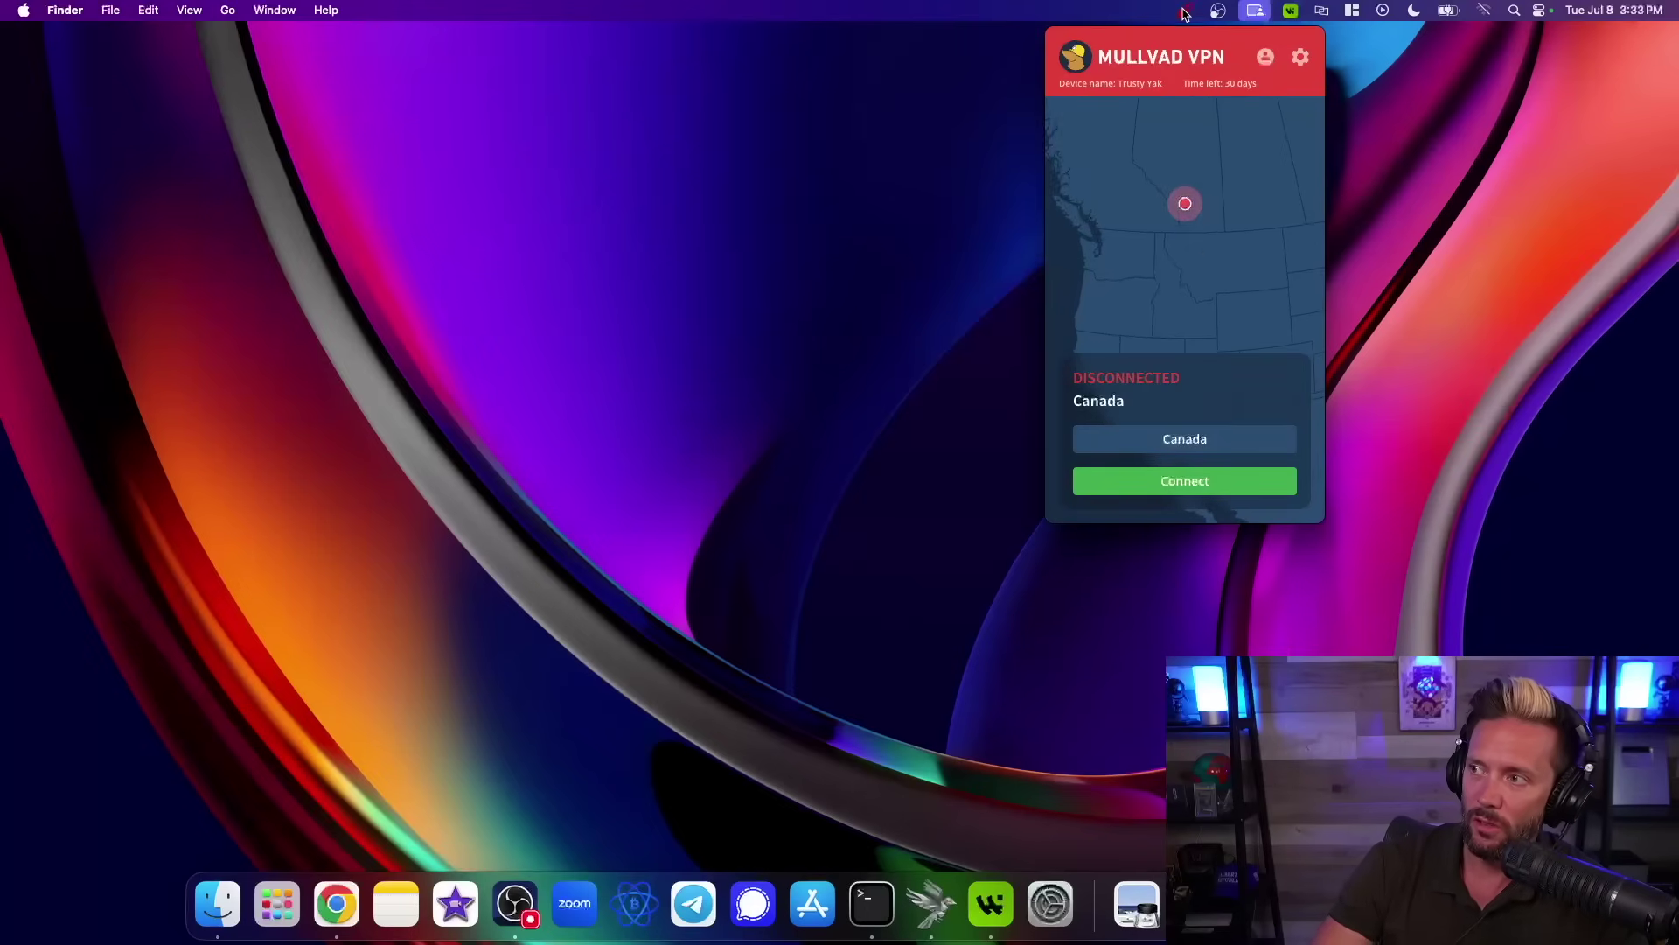
left_click(1159, 478)
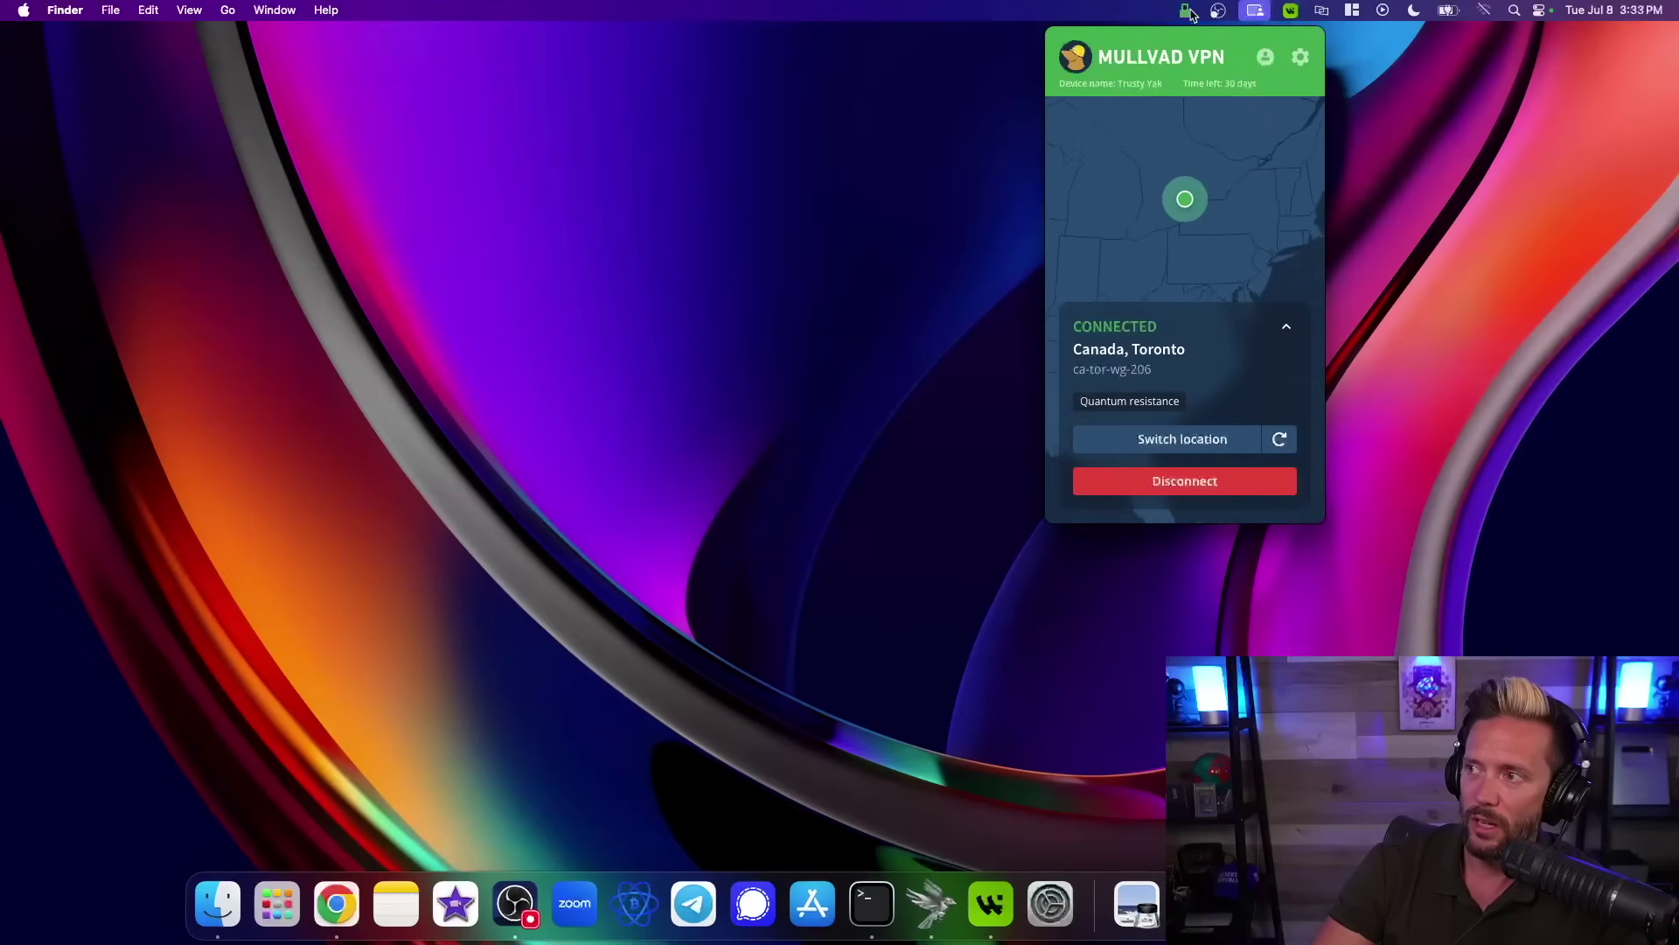
Disconnect the VPN from Canada, and check the VPN app's connection location alongside the delivery location on amazon.com.
left_click(1163, 485)
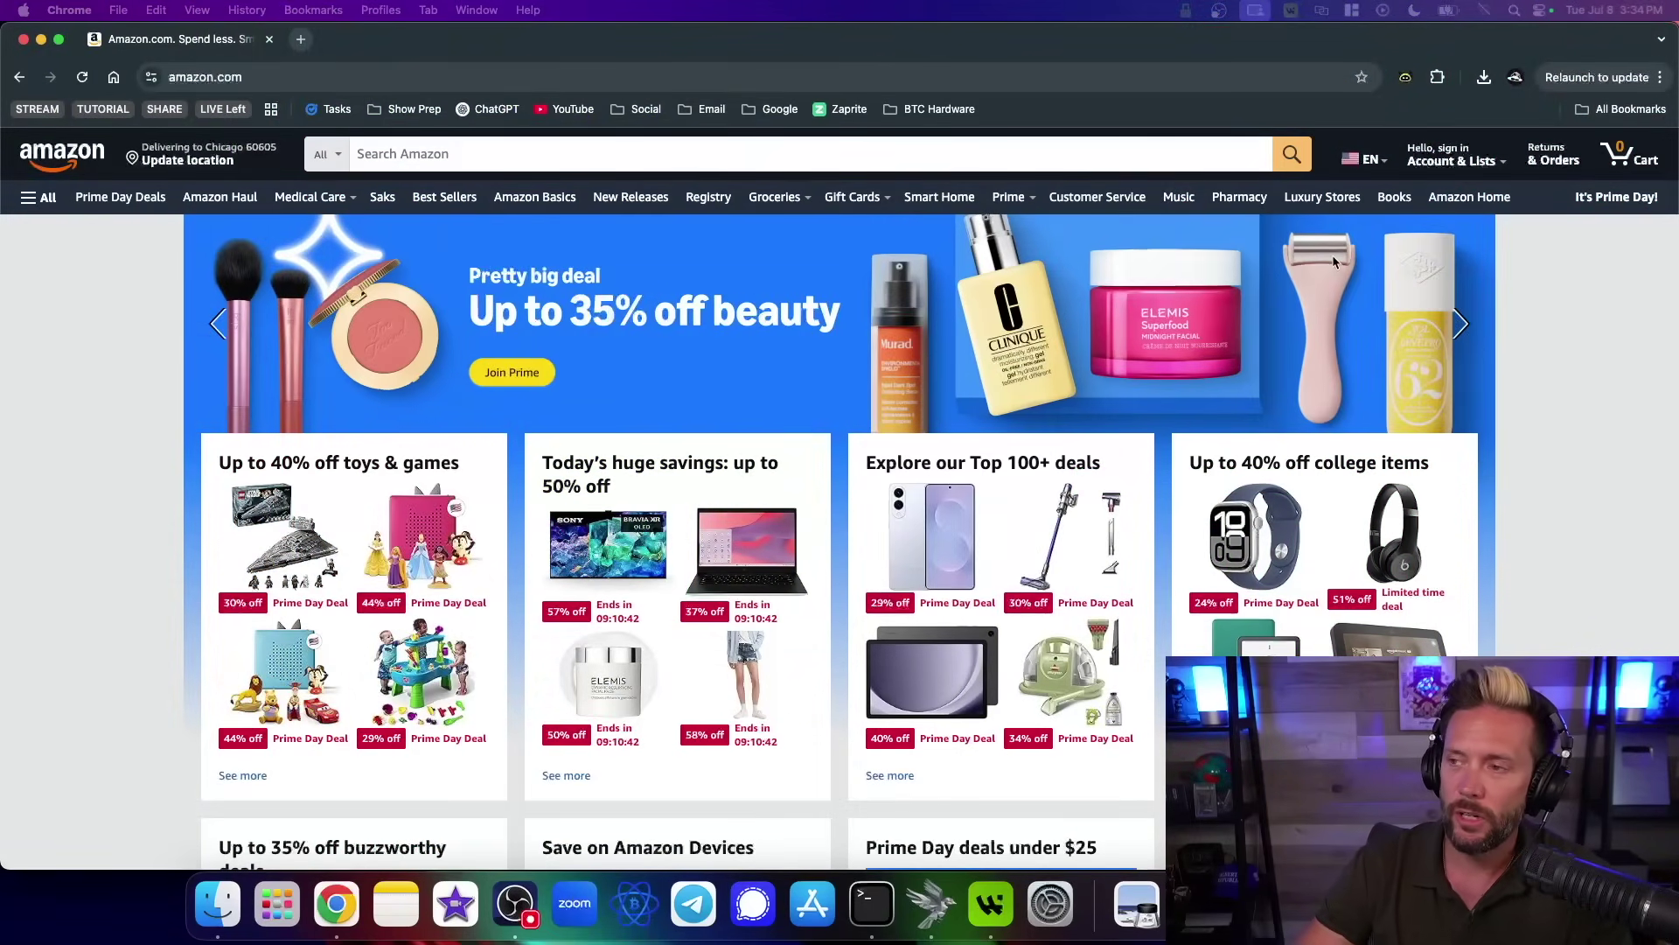
left_click(1185, 12)
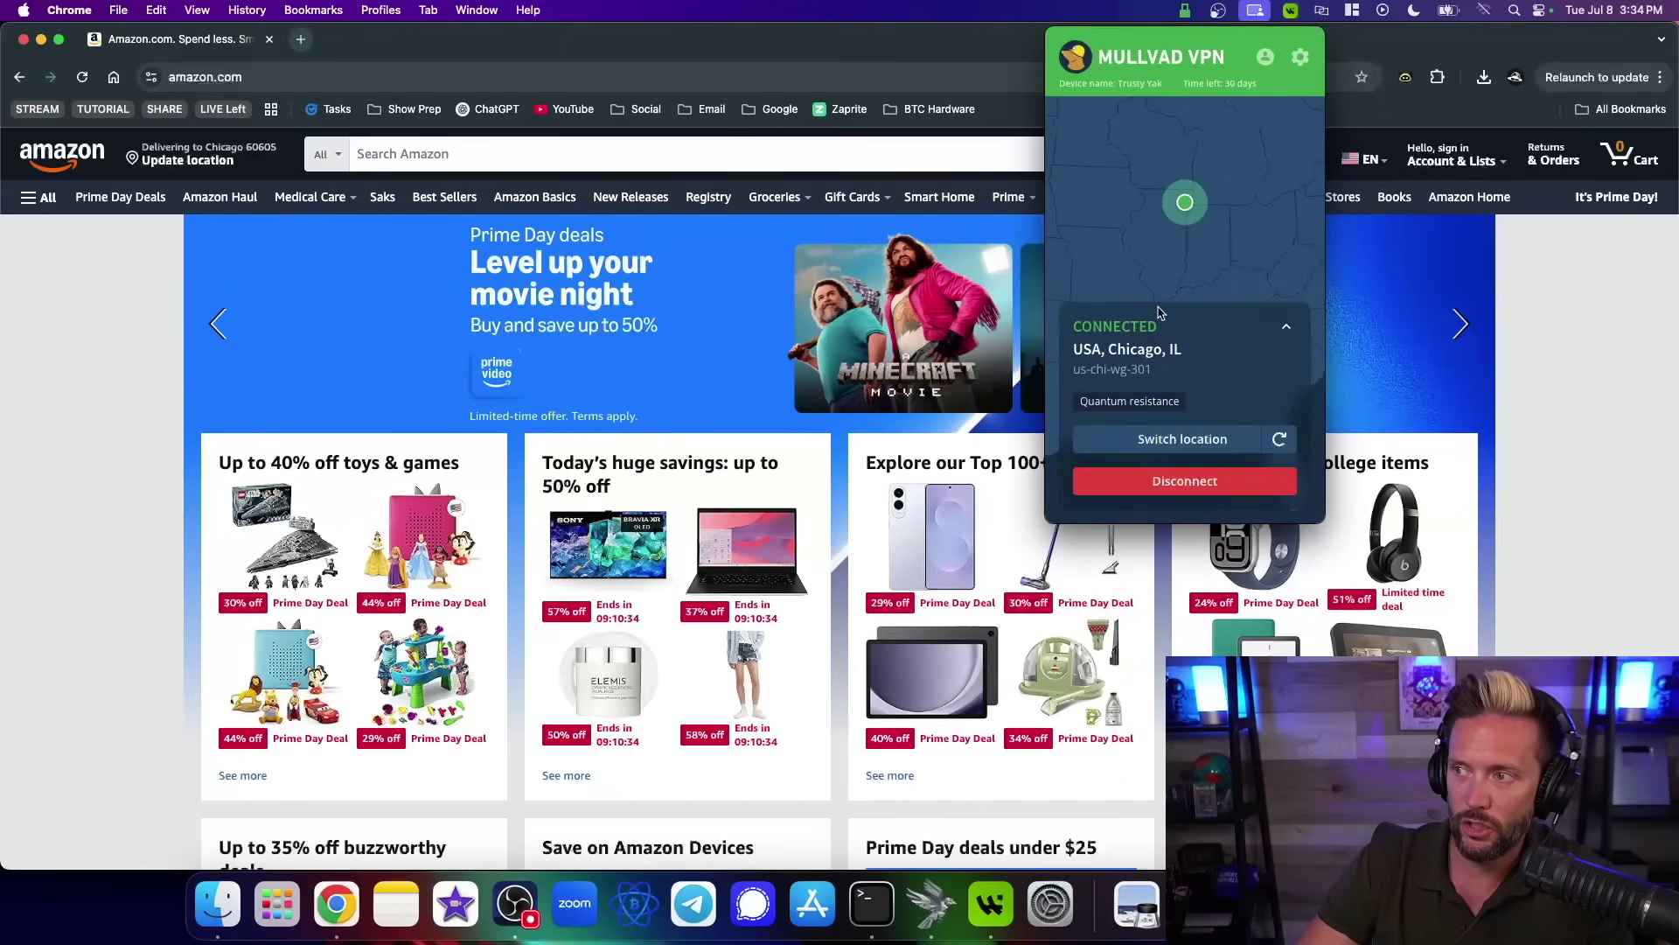
left_click(690, 49)
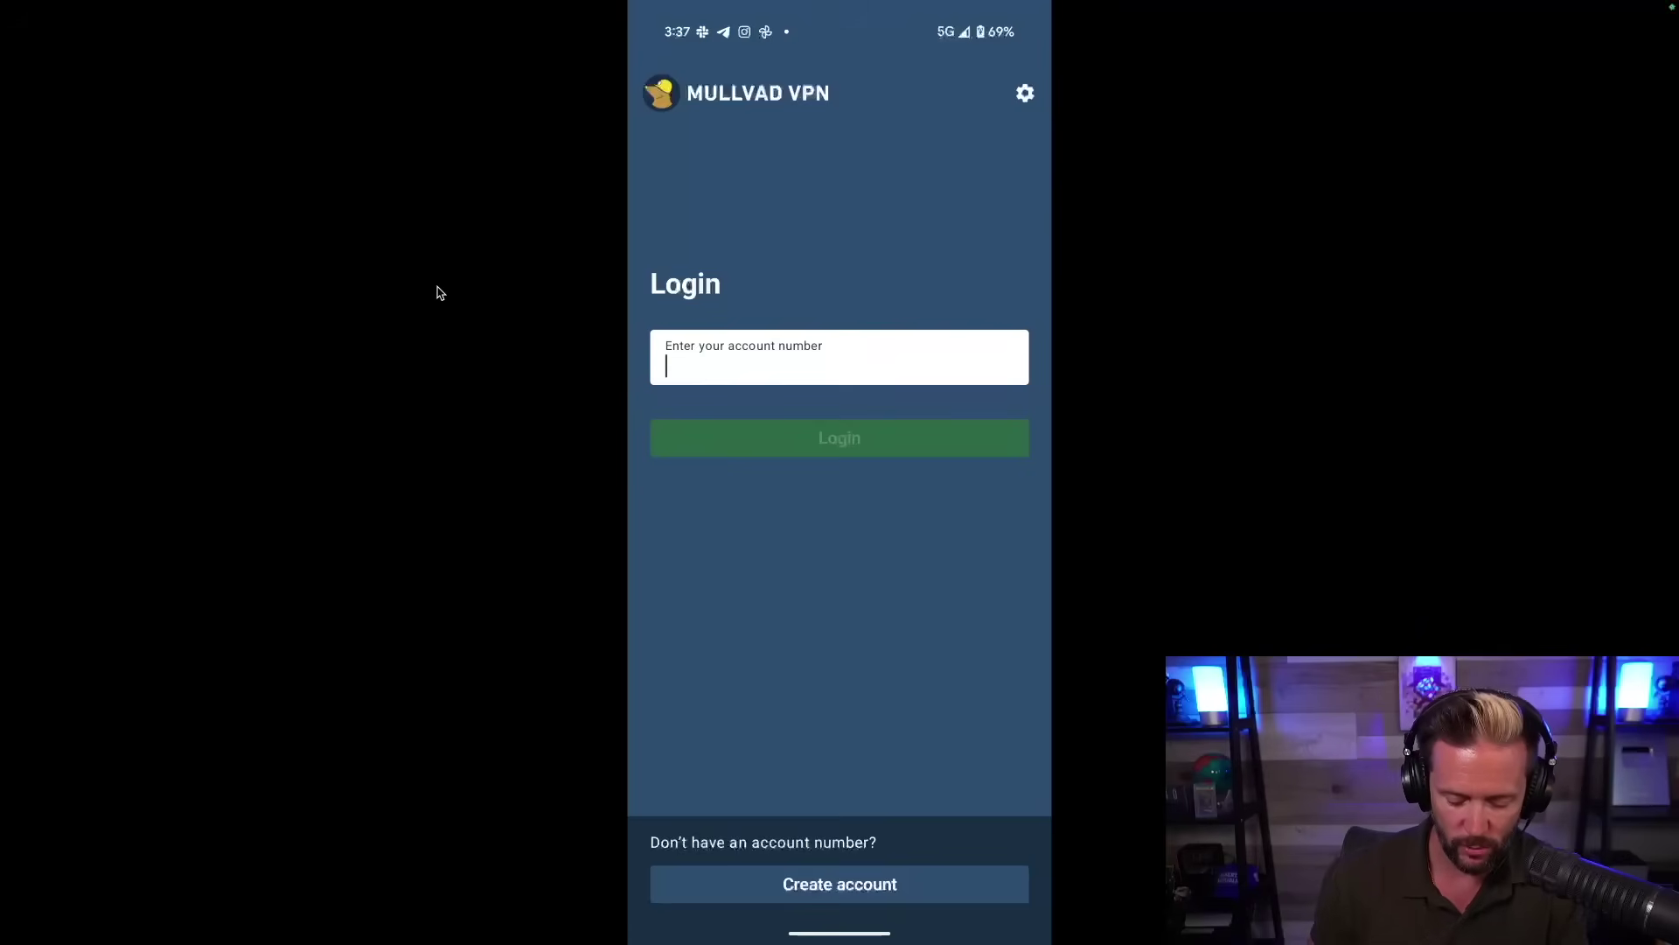
Log in to the Mullvad phone app with the account number and dismiss the new-device and new-version notices.
key("ctrl+v")
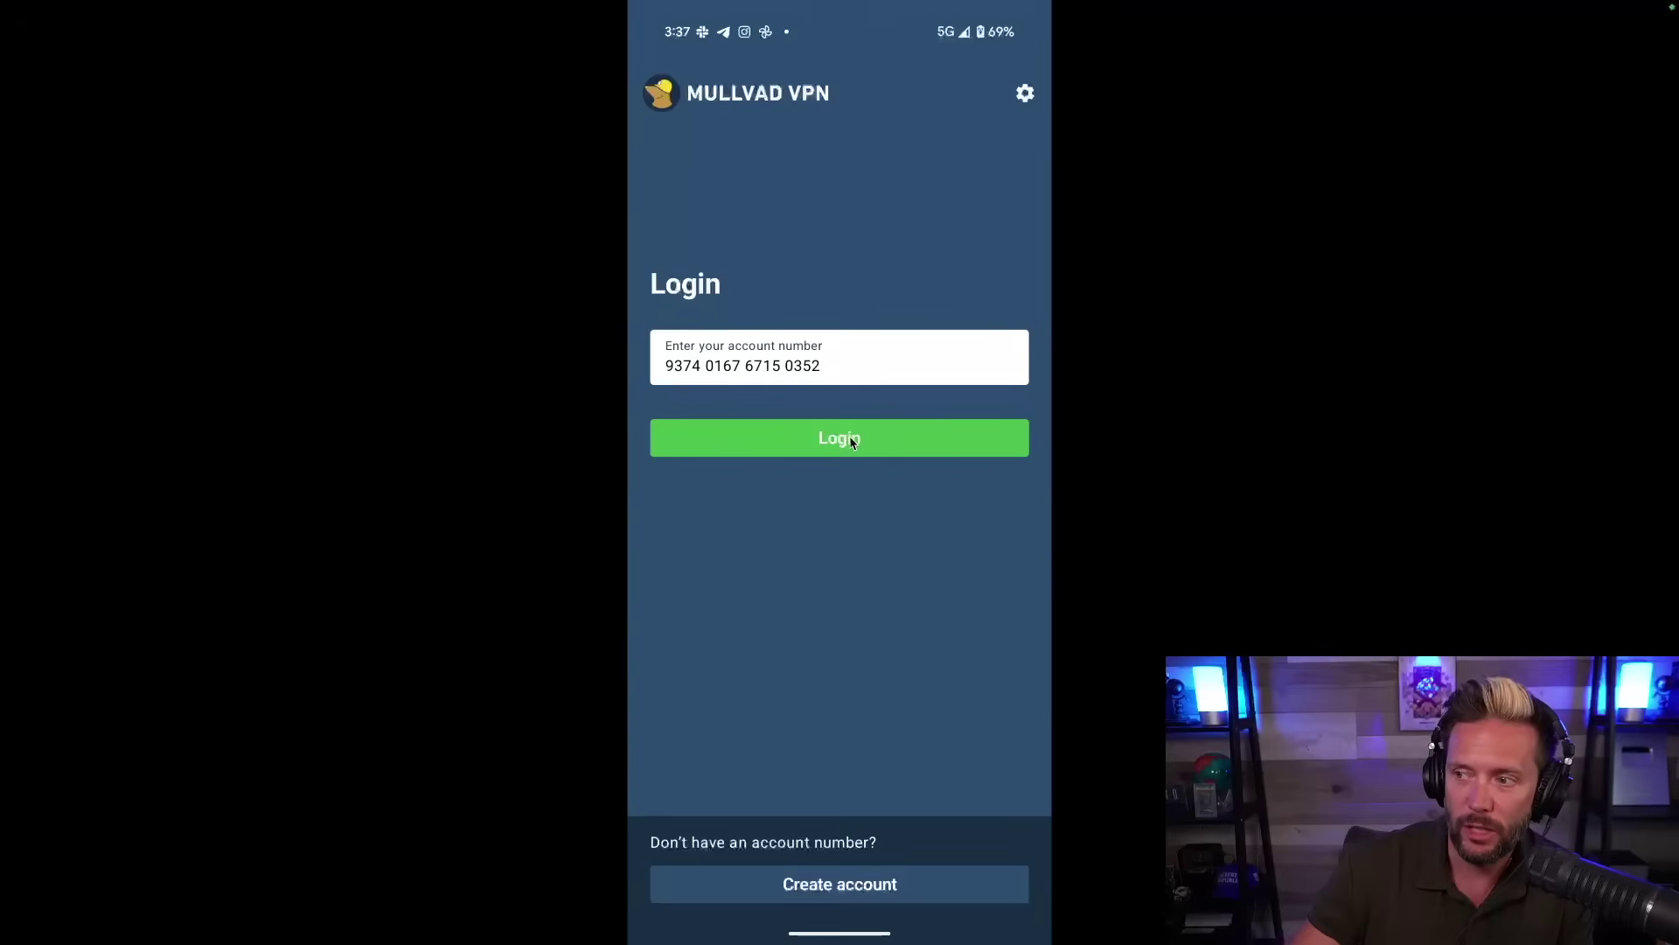
left_click(809, 452)
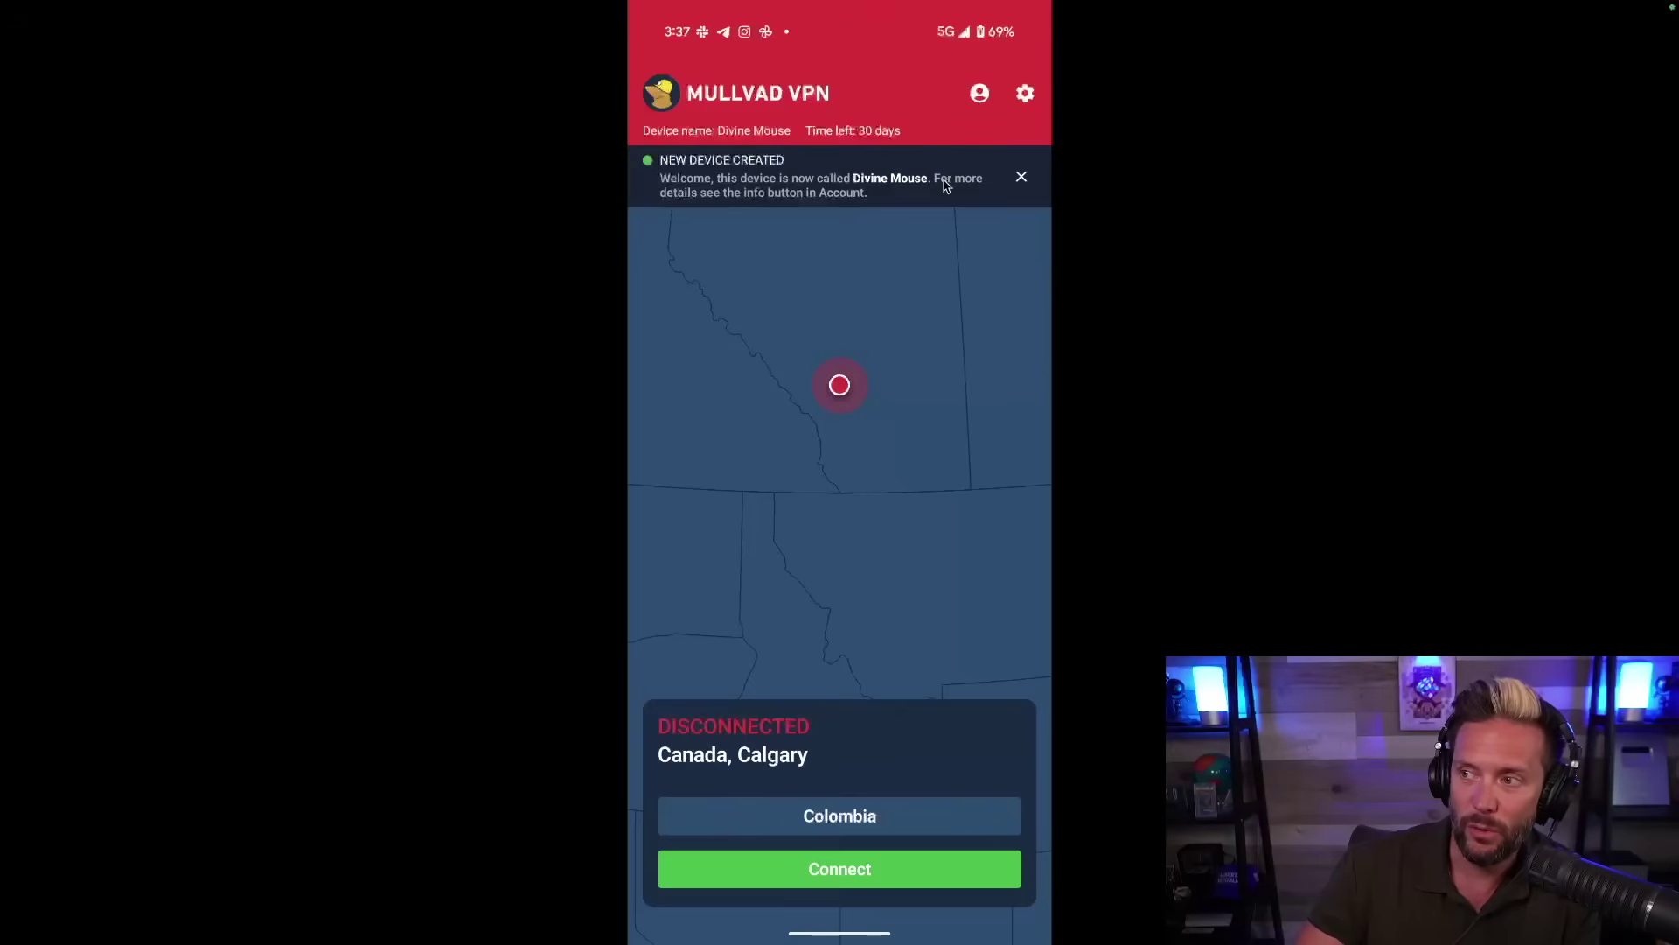
left_click(1022, 178)
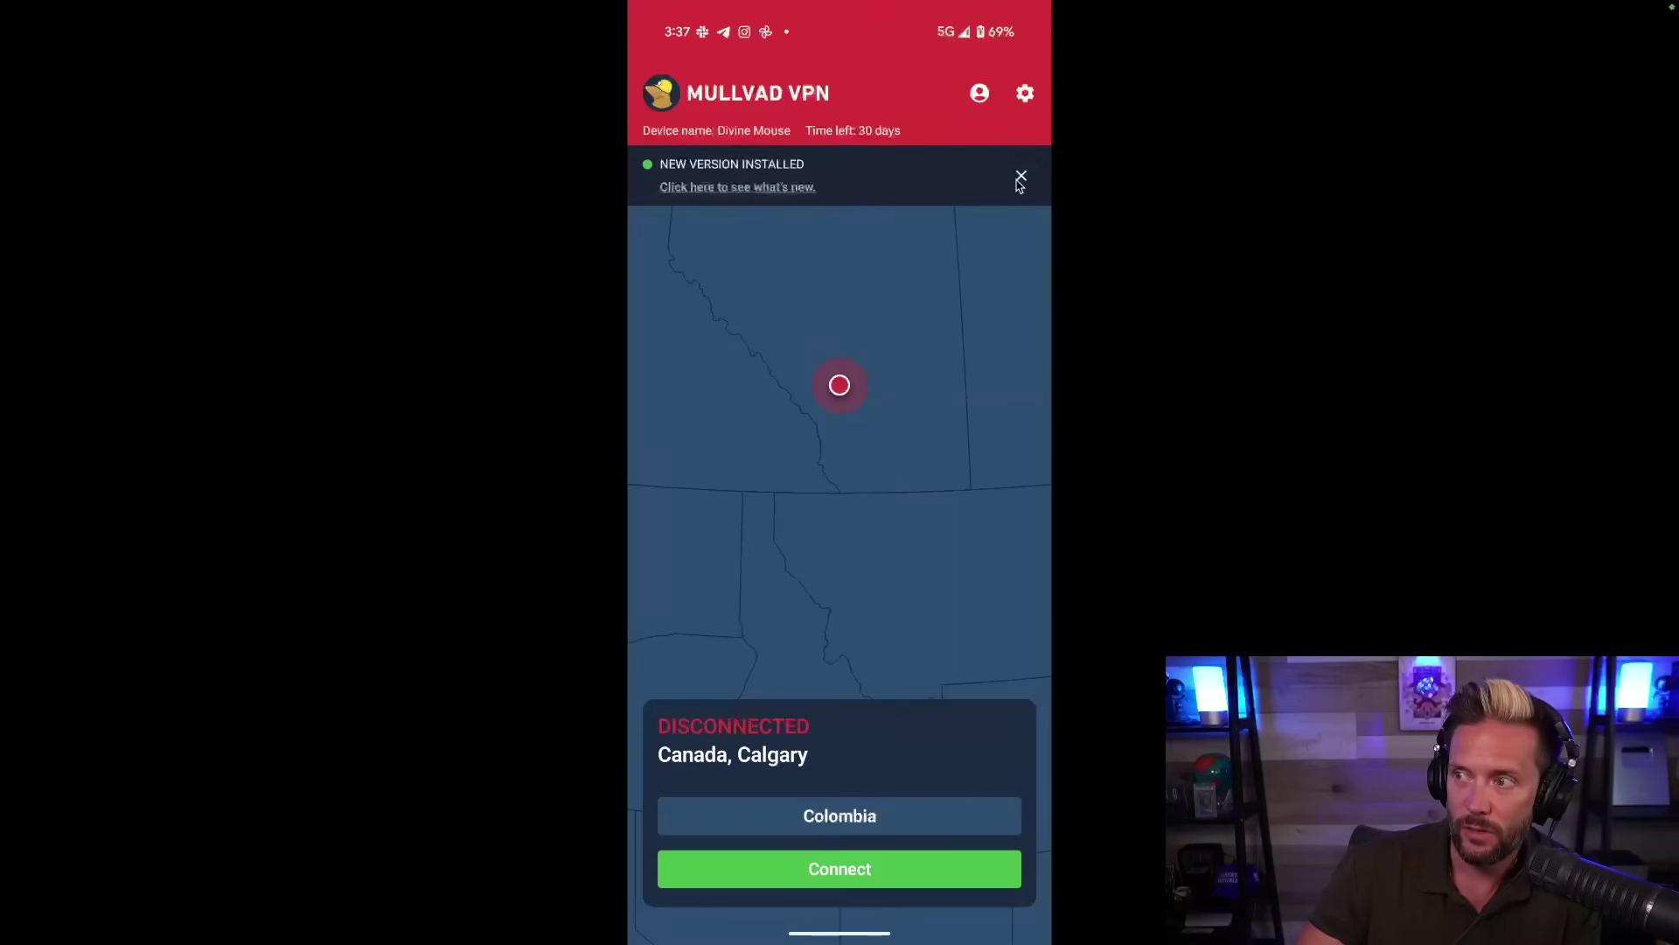
left_click(1022, 178)
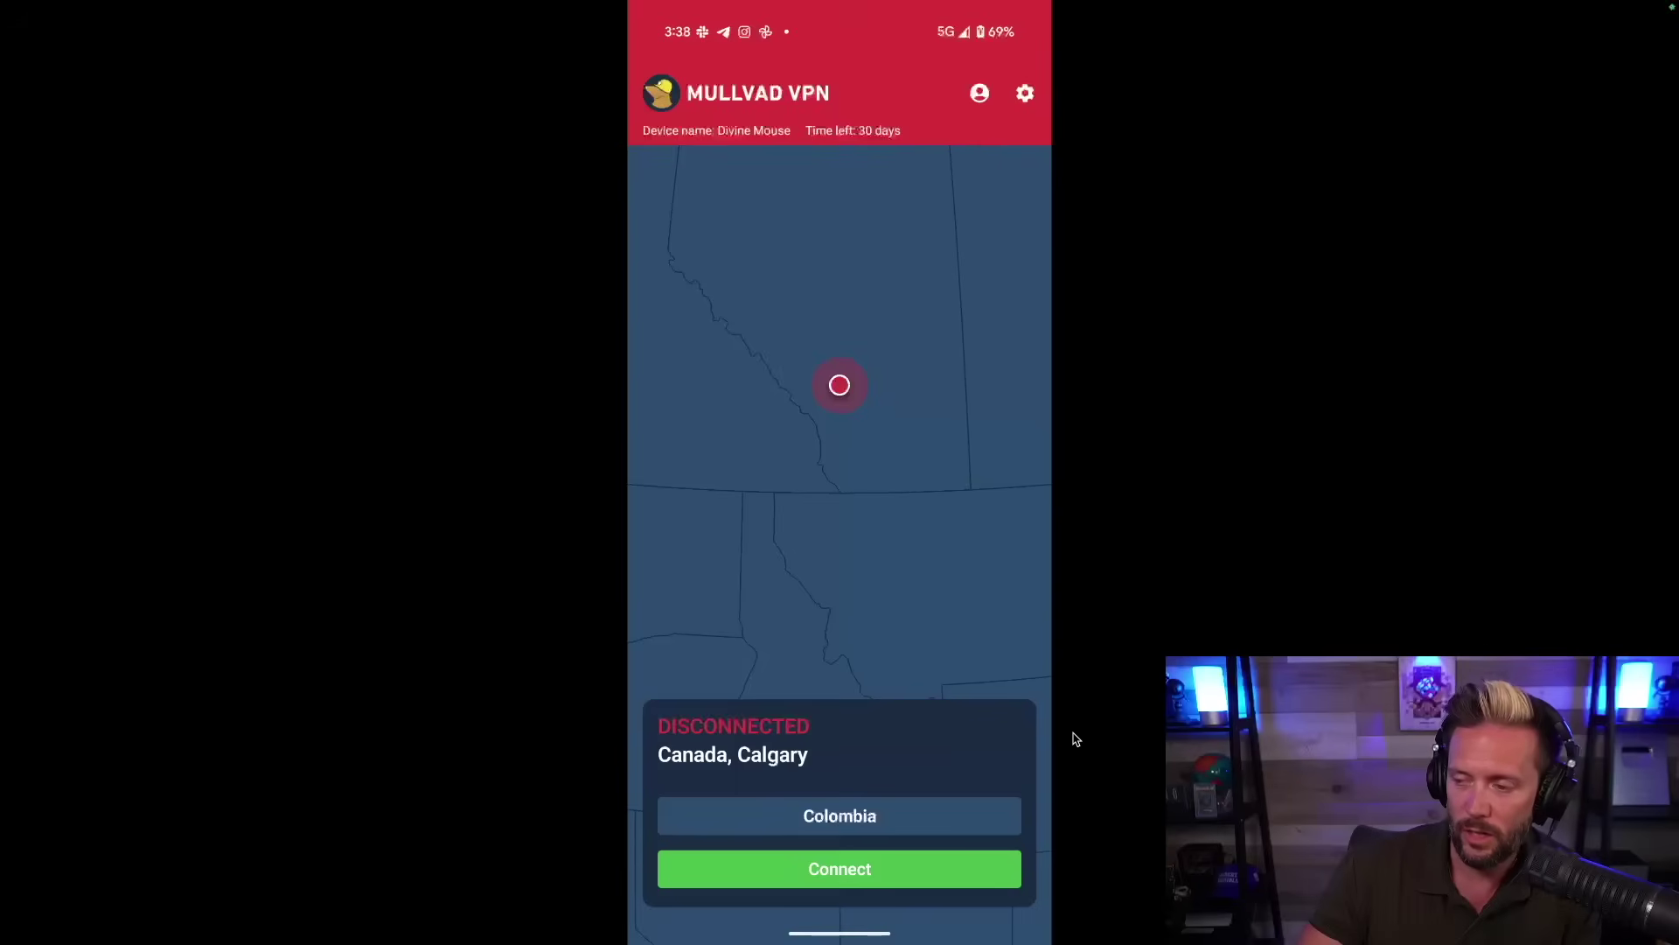
Connect the phone's VPN through Switzerland by choosing it in the location list.
left_click(842, 817)
scroll(886, 610, "down", 10)
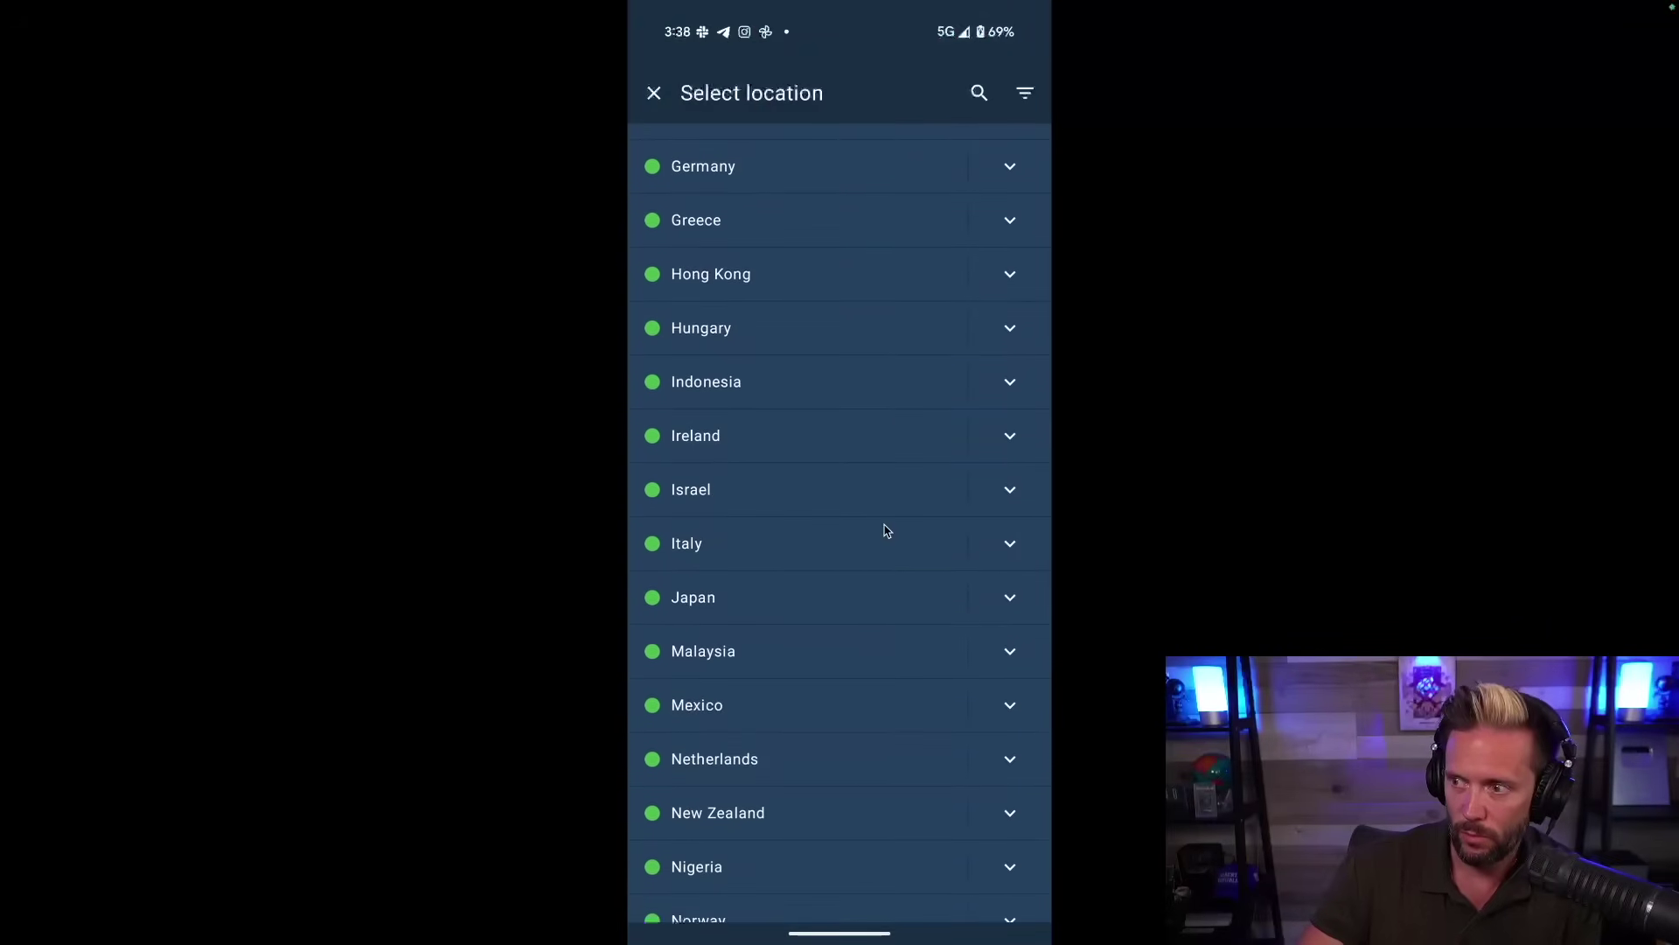
scroll(886, 530, "down", 10)
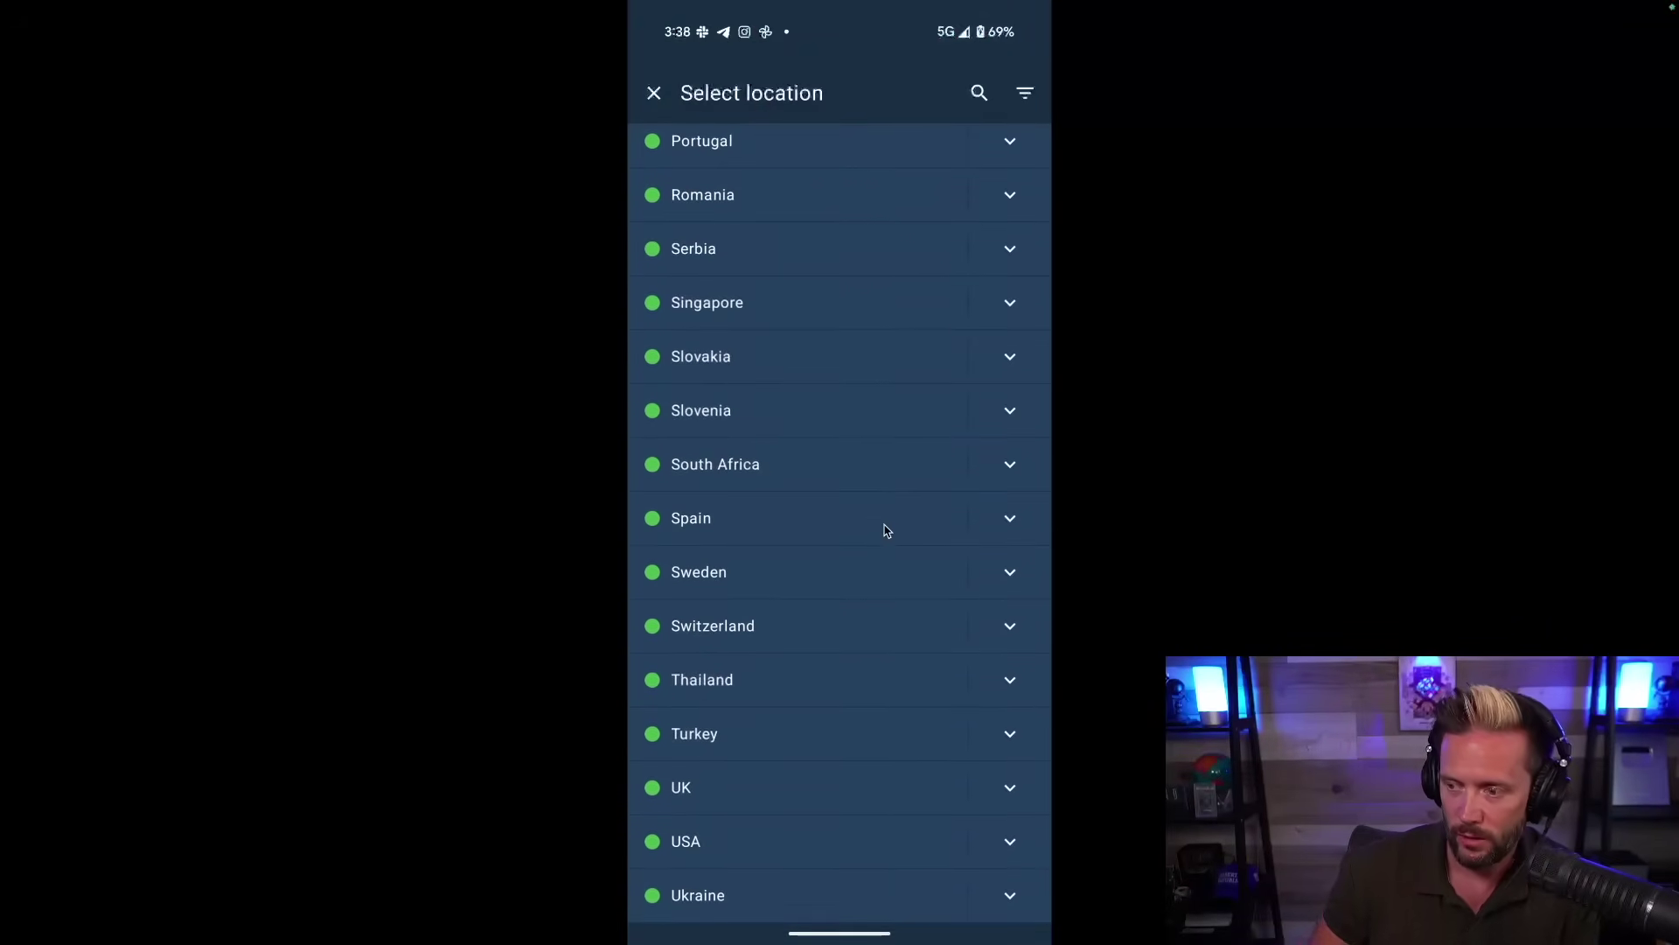
left_click(761, 626)
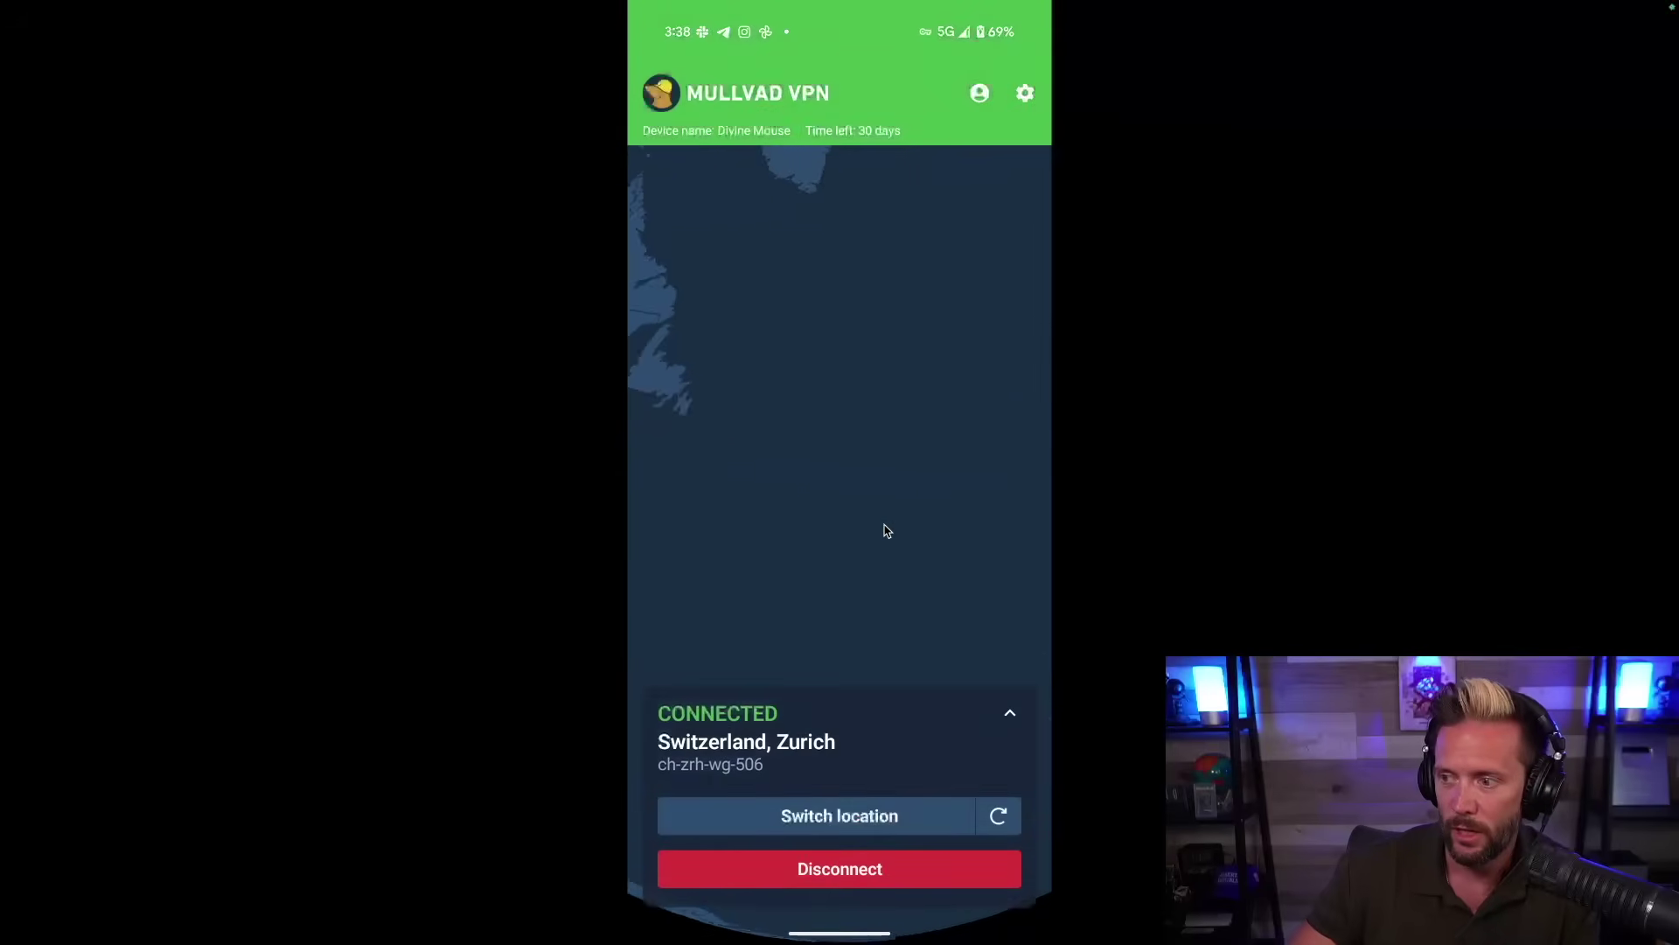
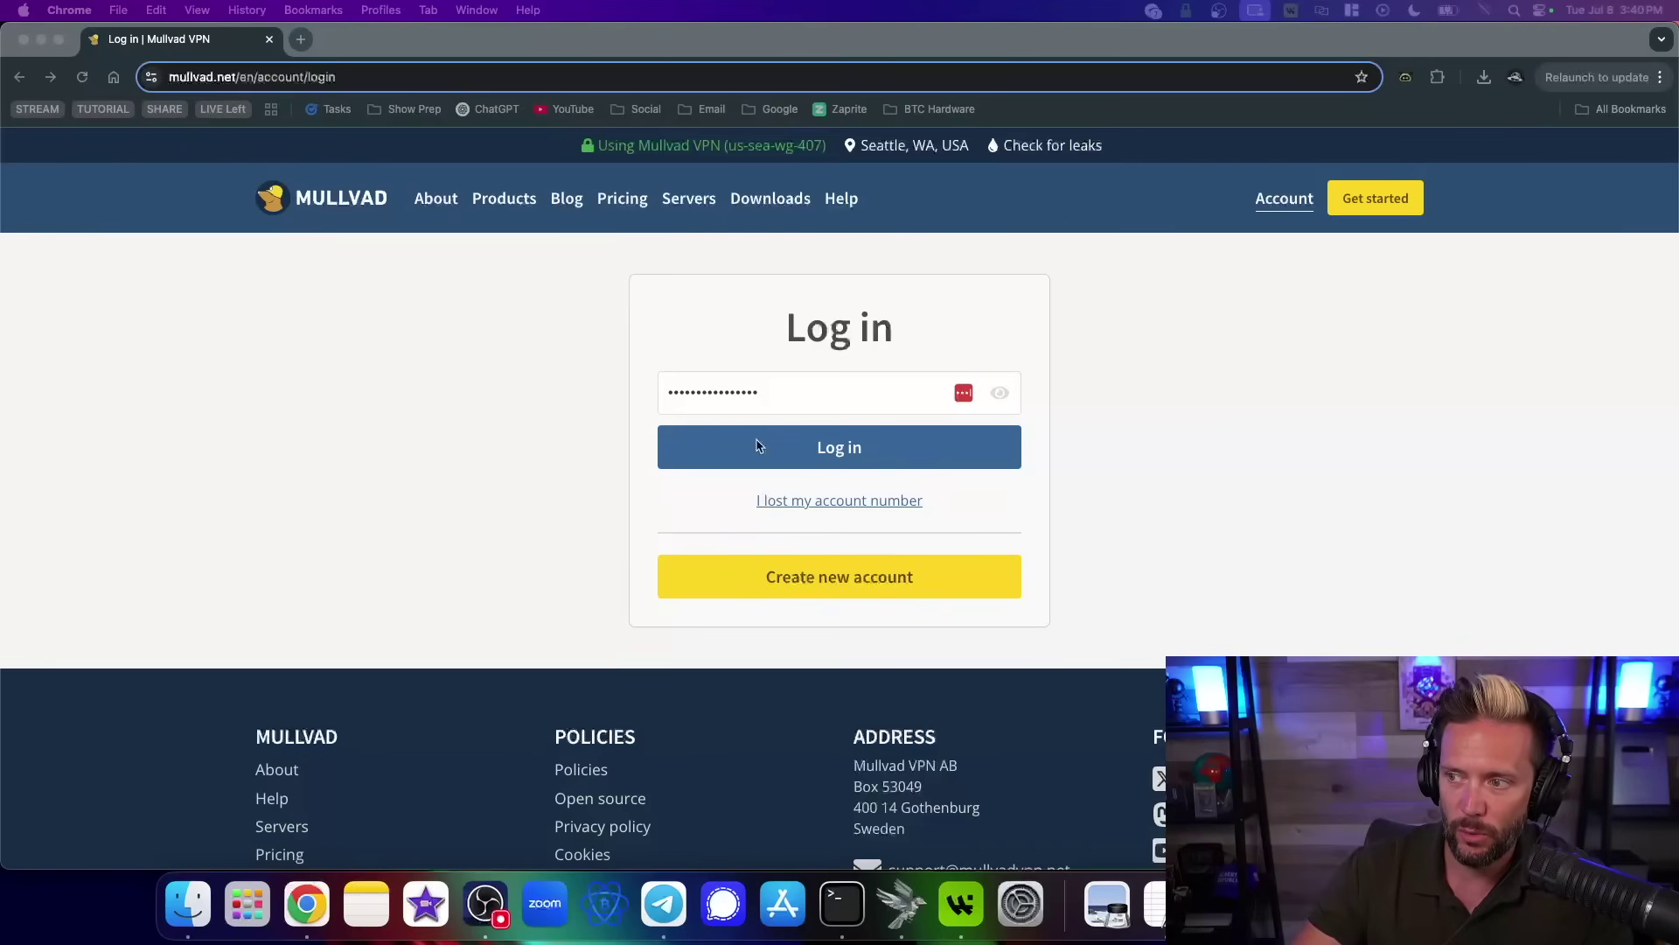
Log in to the Mullvad account website with the filled-in account number and show the account's registered devices.
left_click(865, 450)
left_click(864, 450)
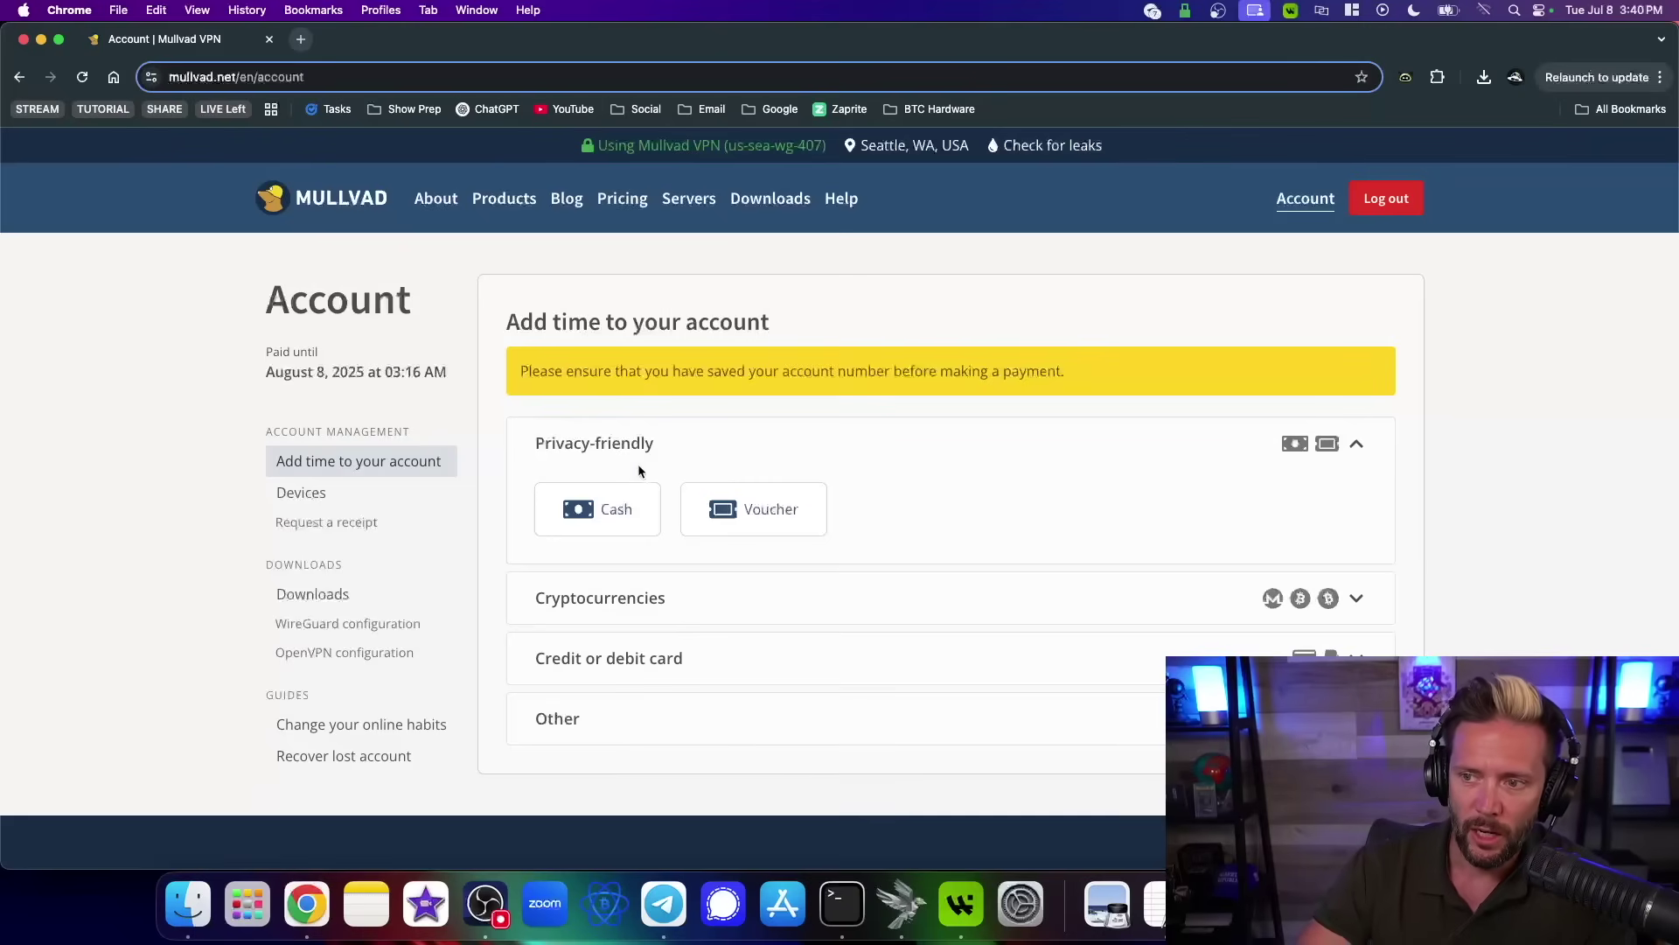
left_click(332, 494)
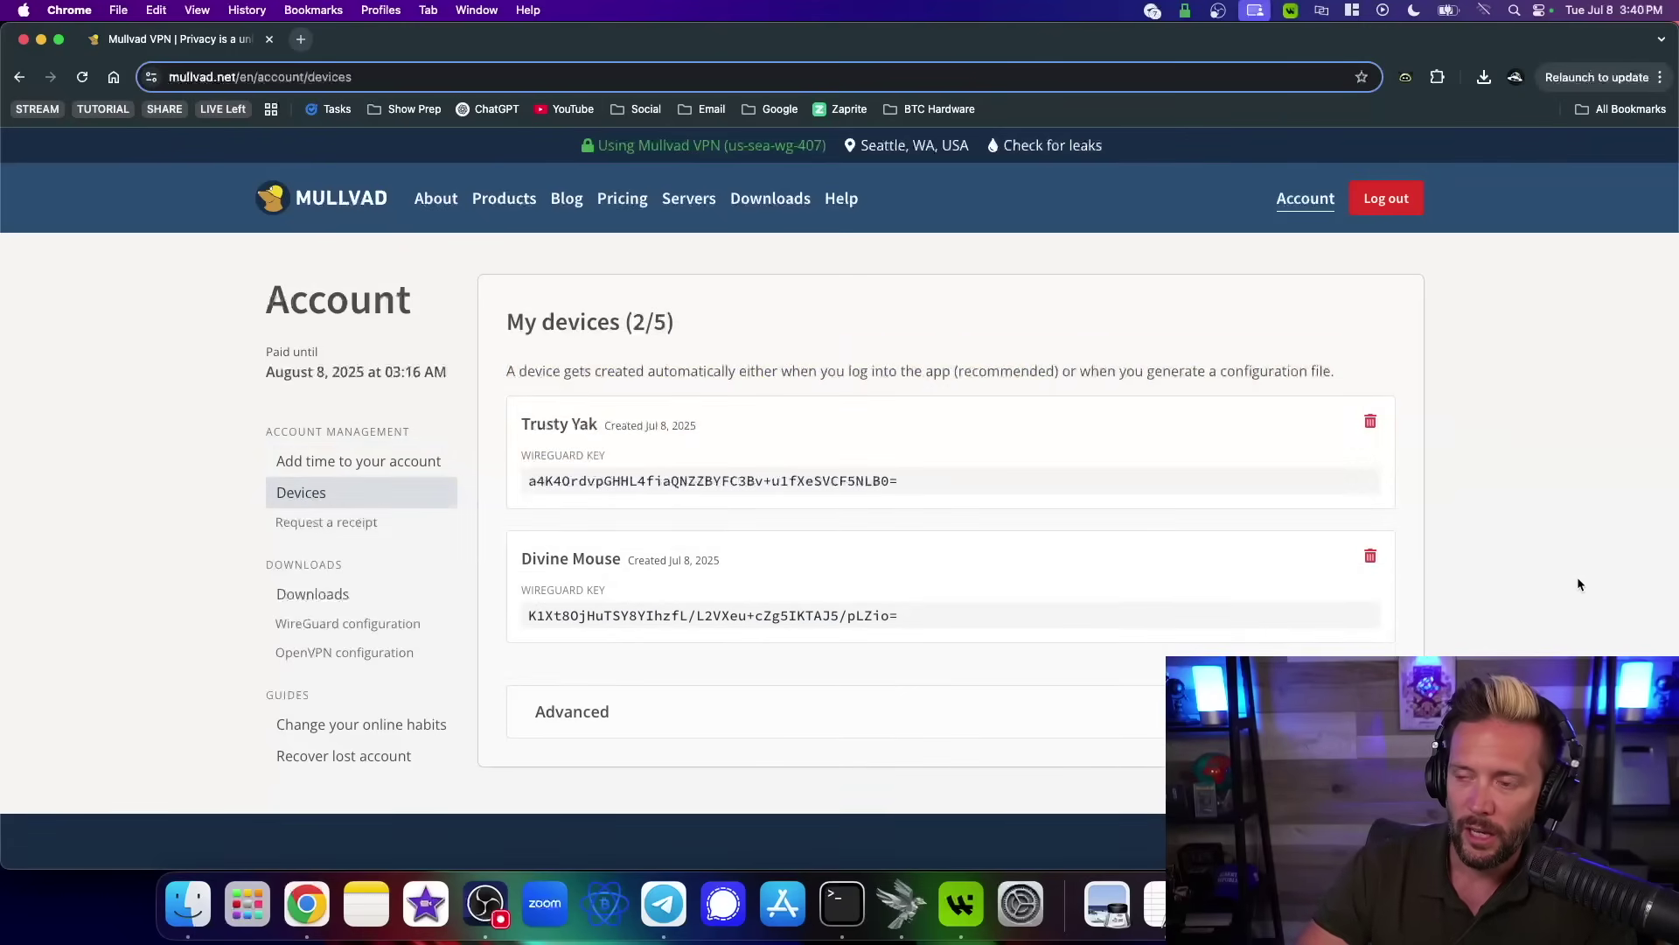
scroll(1481, 587, "down", 1)
scroll(1478, 580, "up", 1)
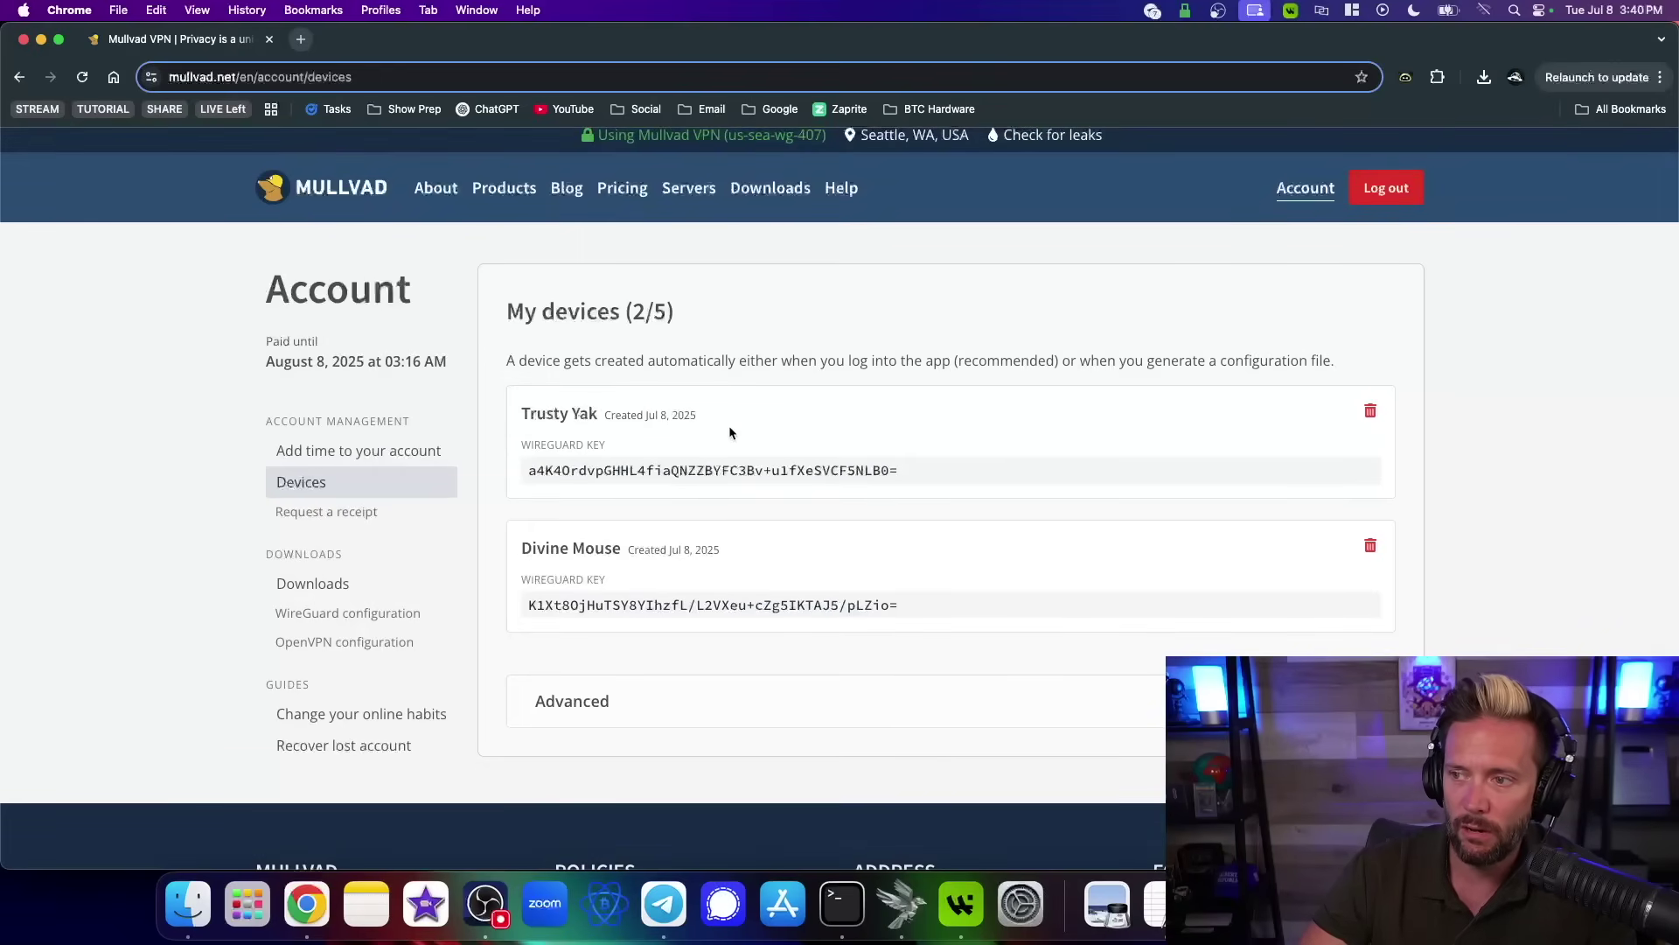
Compare the Trusty Yak entry in the device list with the device name in the desktop VPN app's account details.
left_click_drag(519, 409, 600, 412)
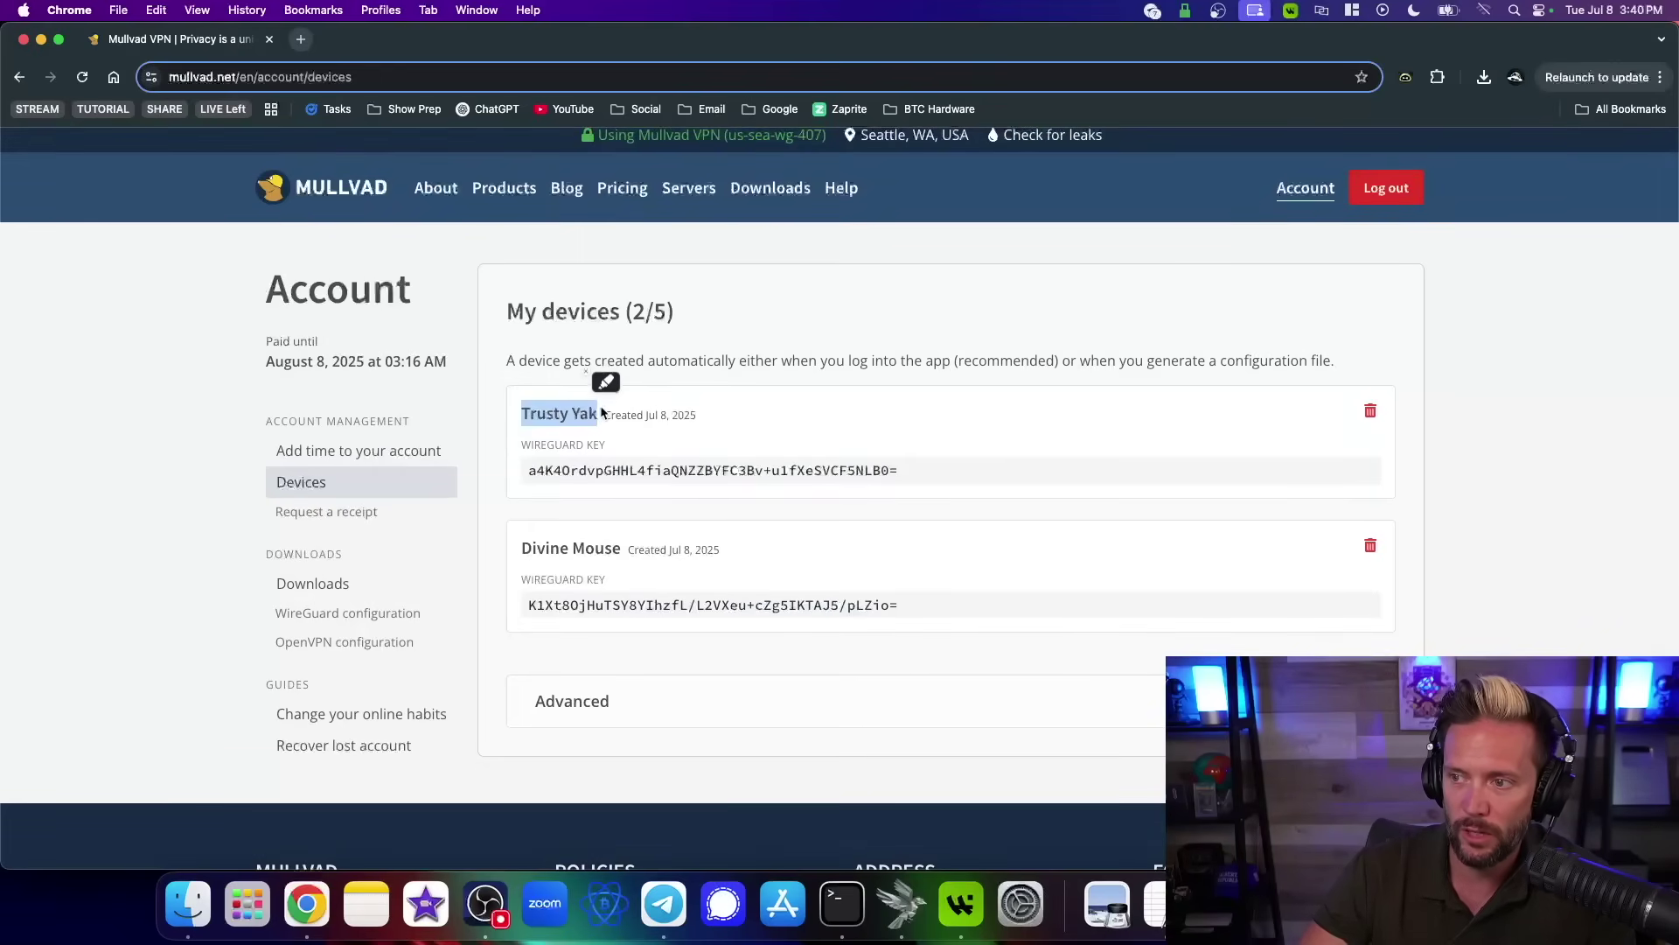
left_click(1188, 11)
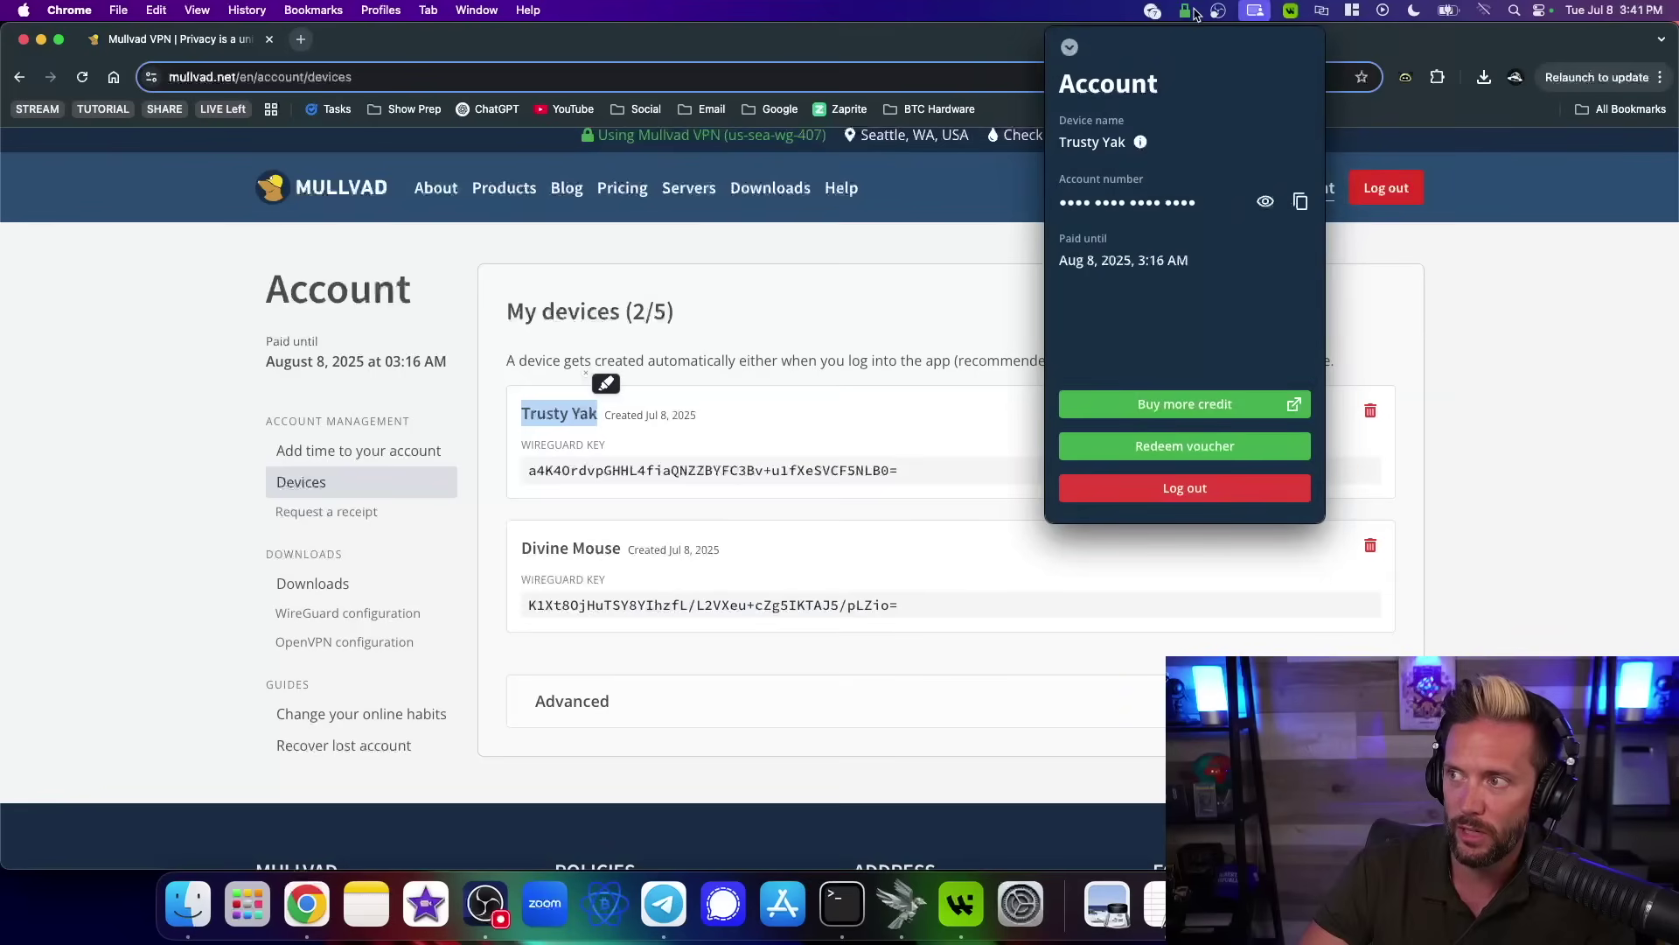
left_click(1069, 47)
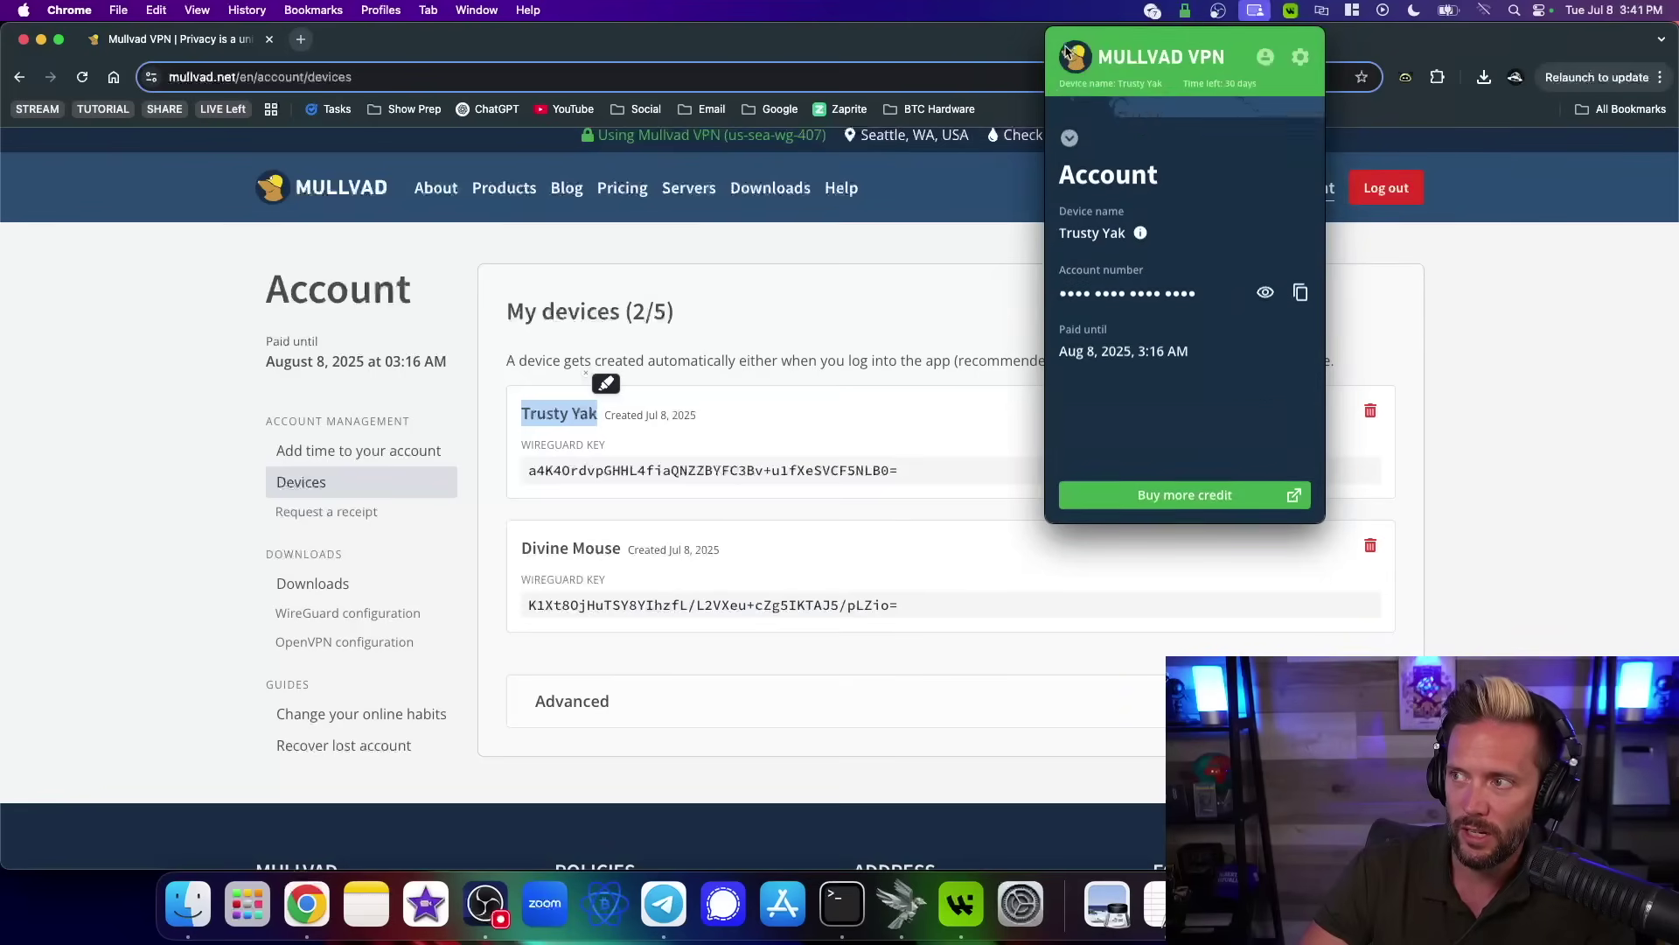
left_click(870, 297)
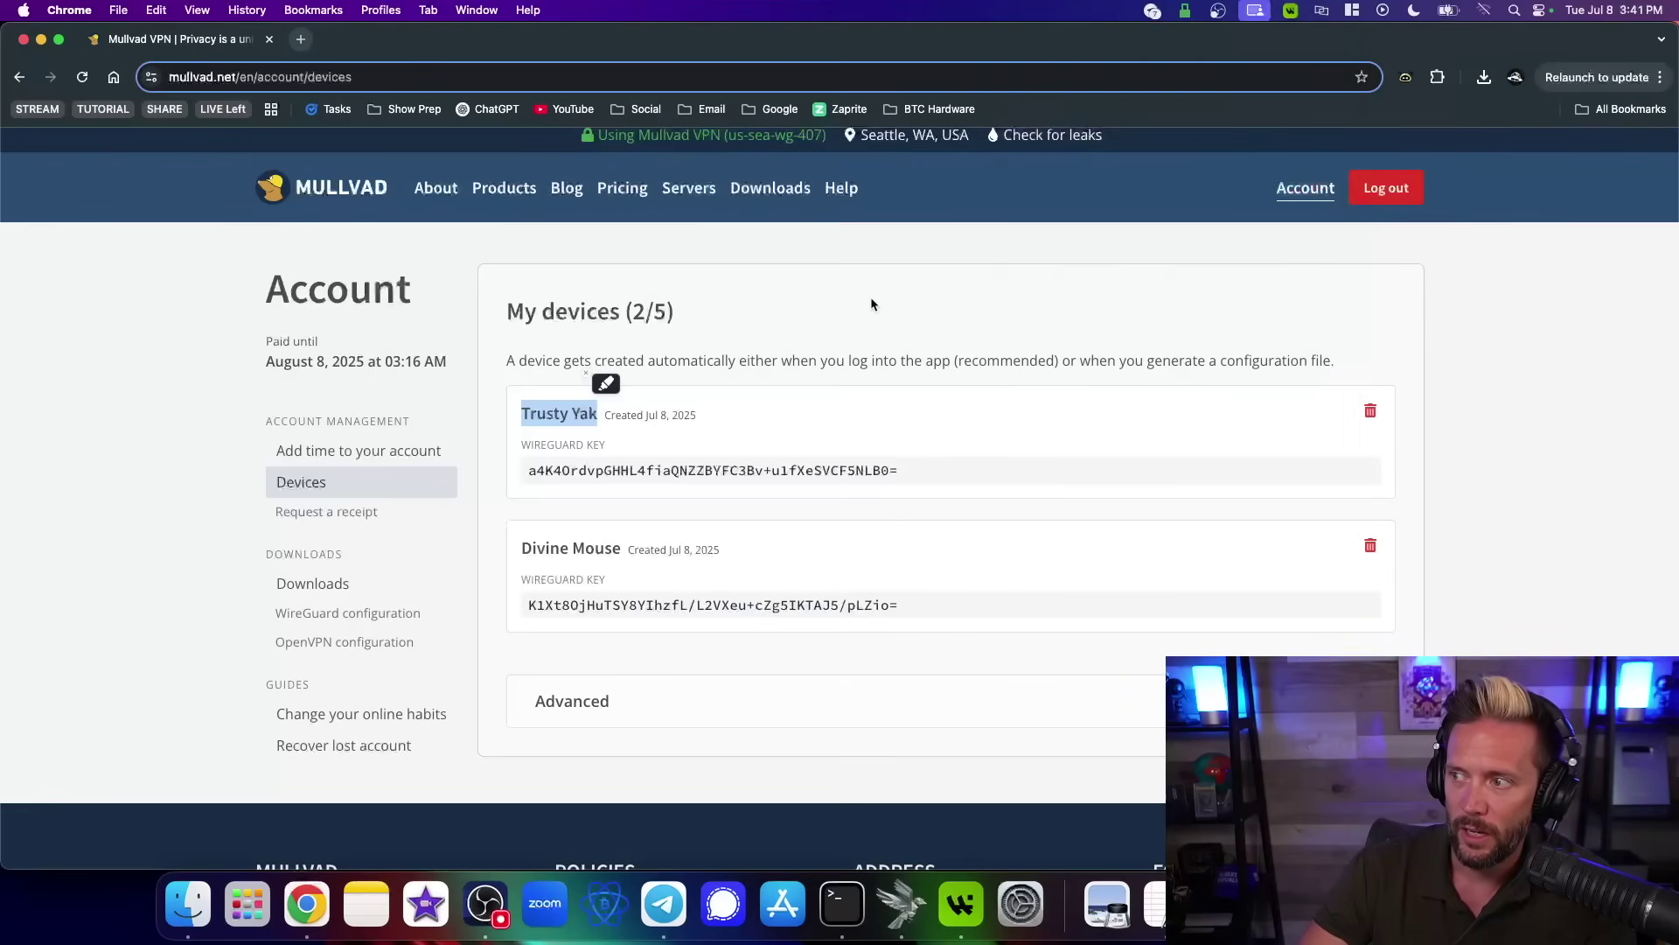
left_click(751, 391)
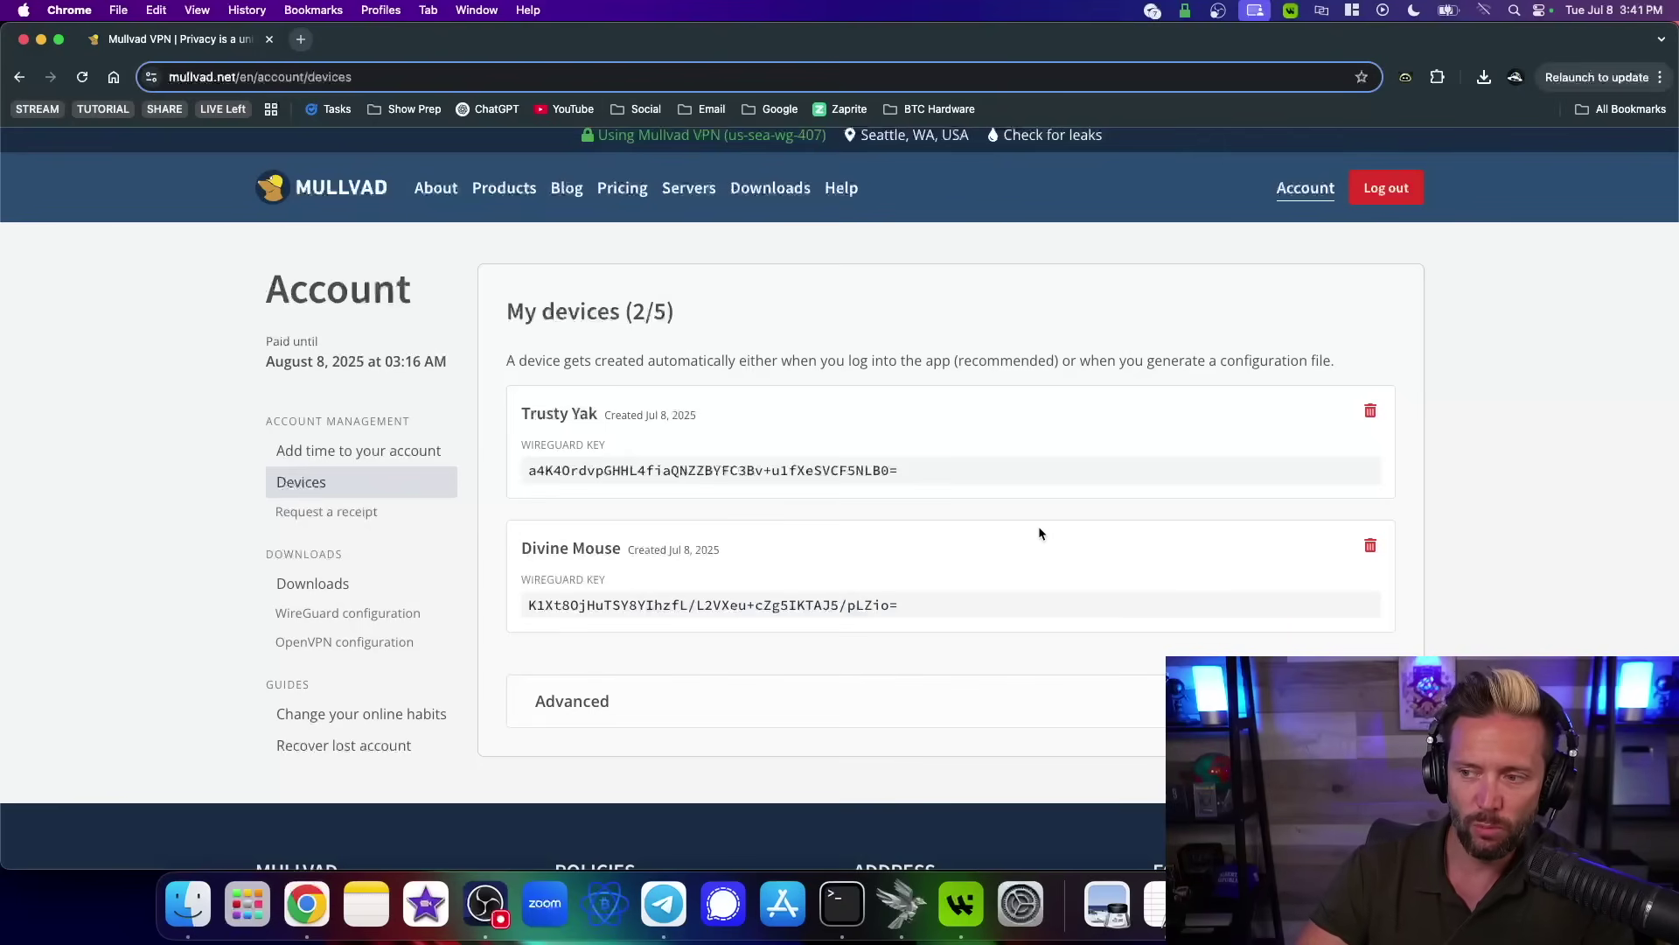
Remove the Divine Mouse device from the account's registered devices.
left_click(1369, 548)
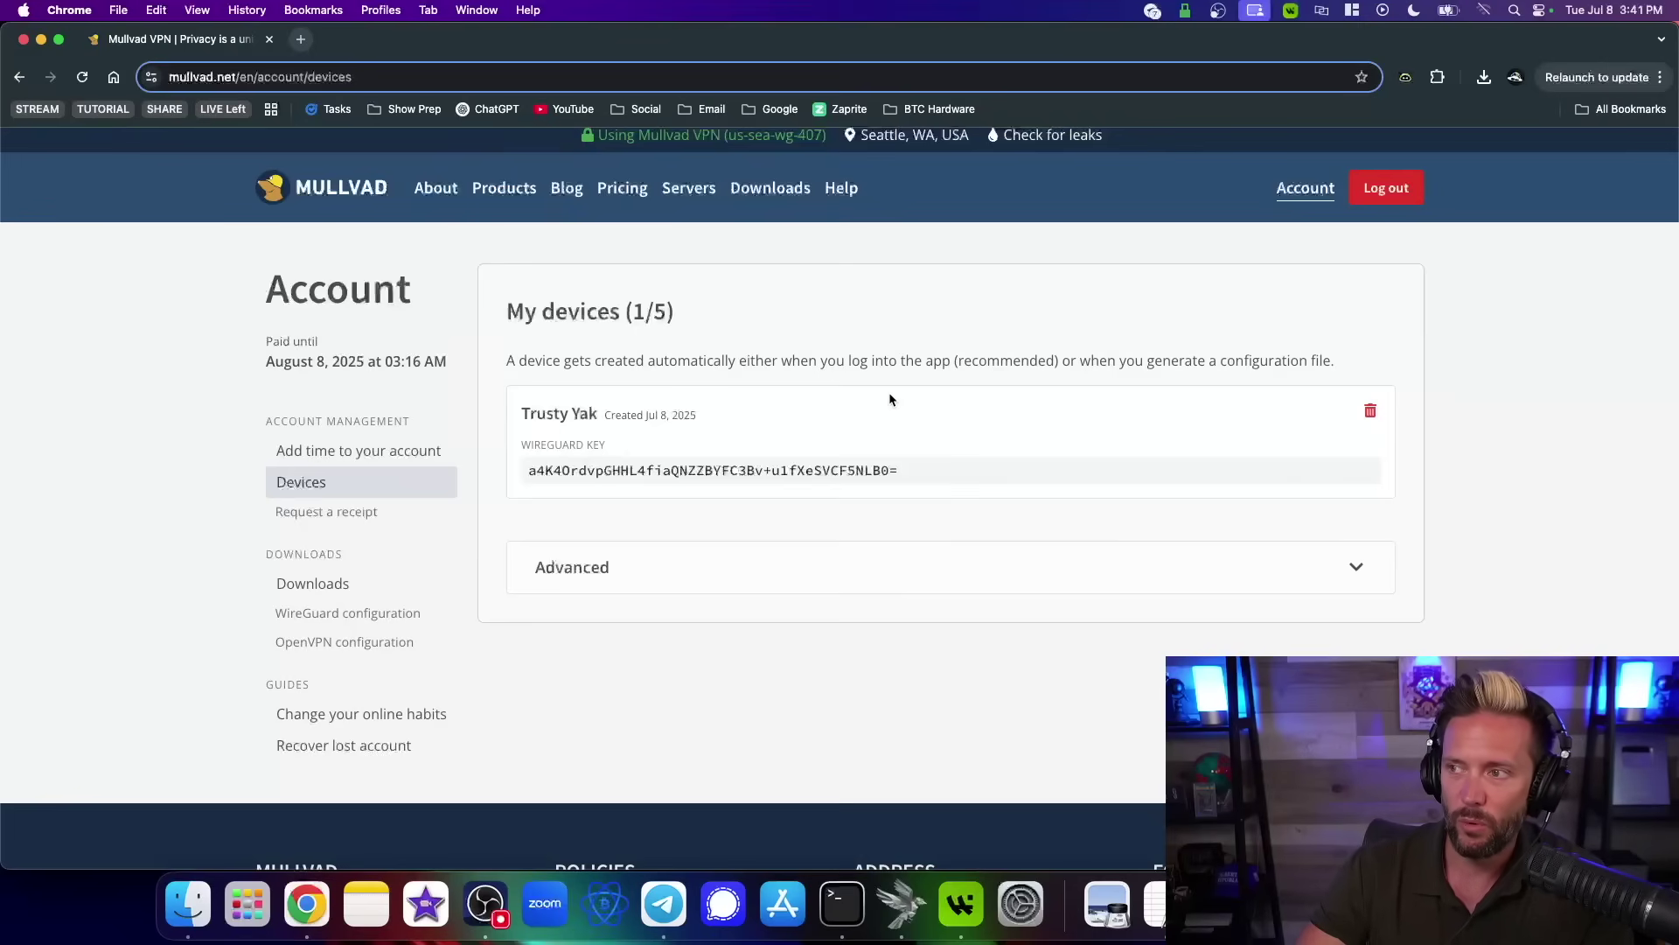
scroll(1132, 411, "up", 1)
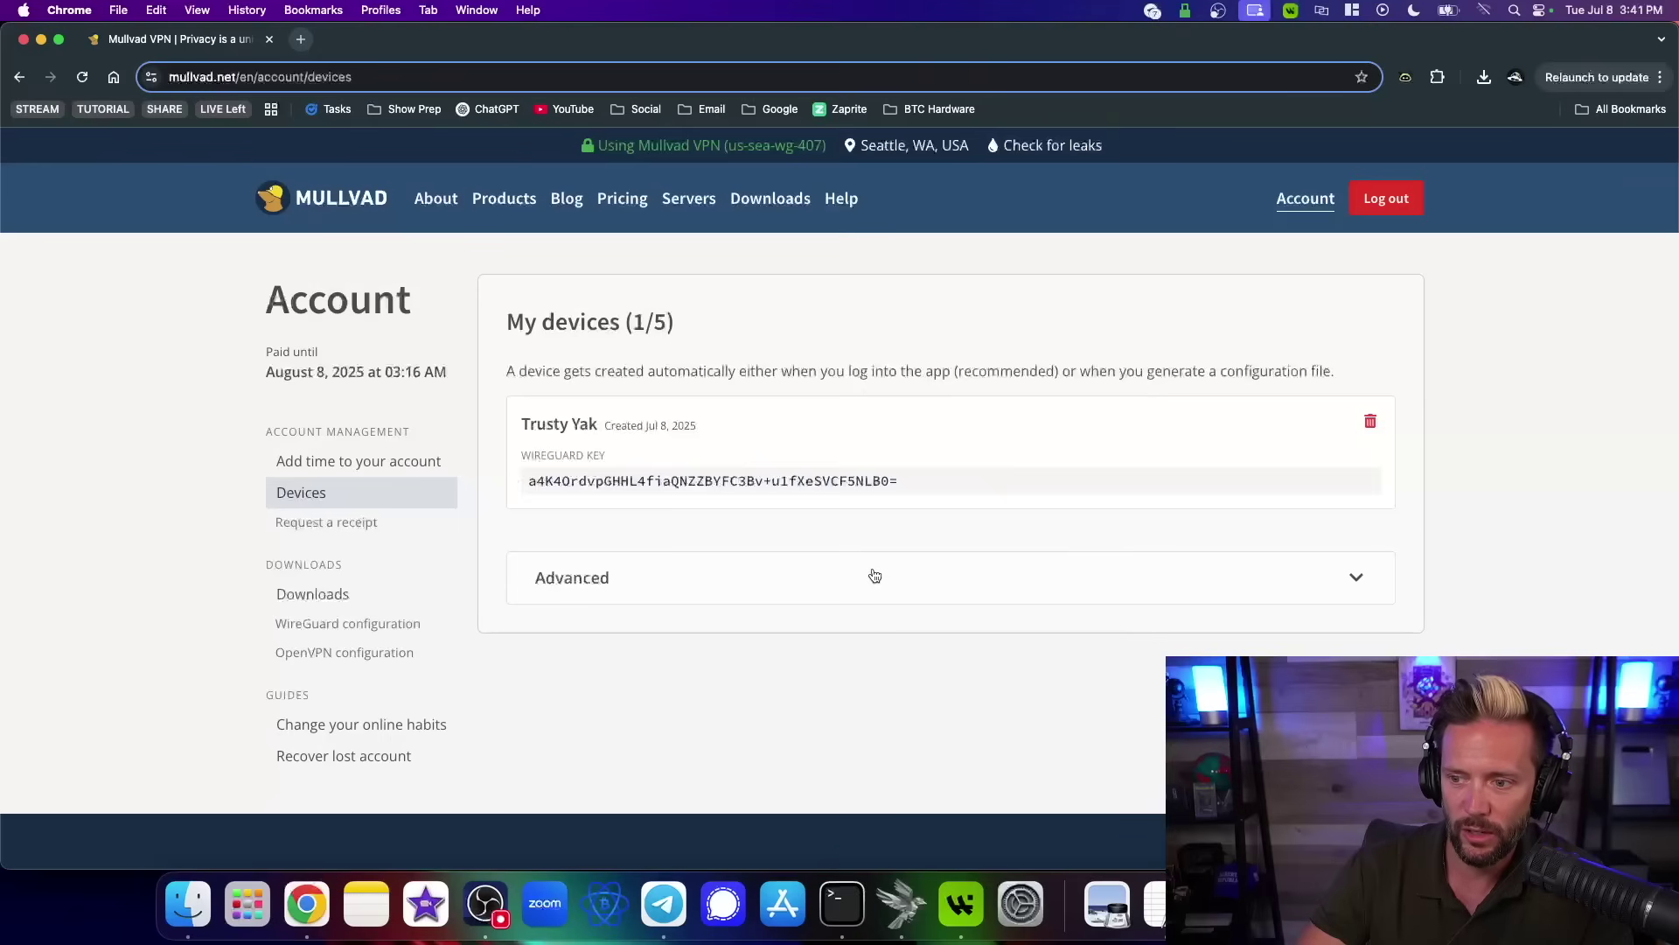
Examine the DAITA feature in the desktop VPN app's settings, reading both pages of its description.
left_click(1191, 5)
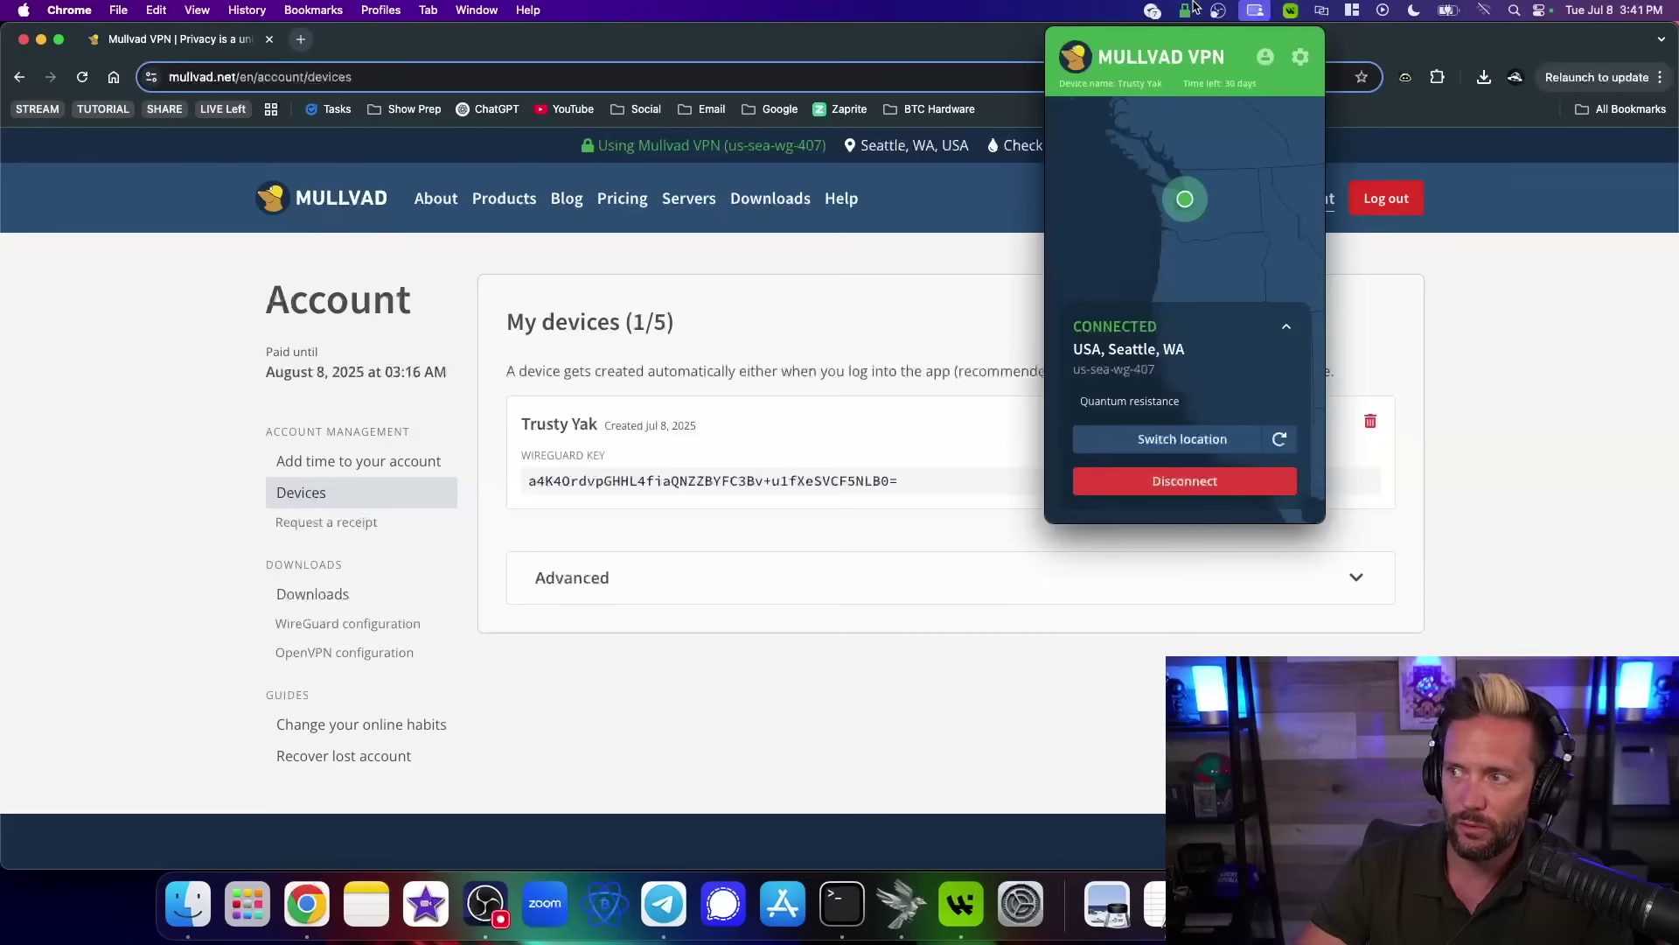
left_click(1195, 7)
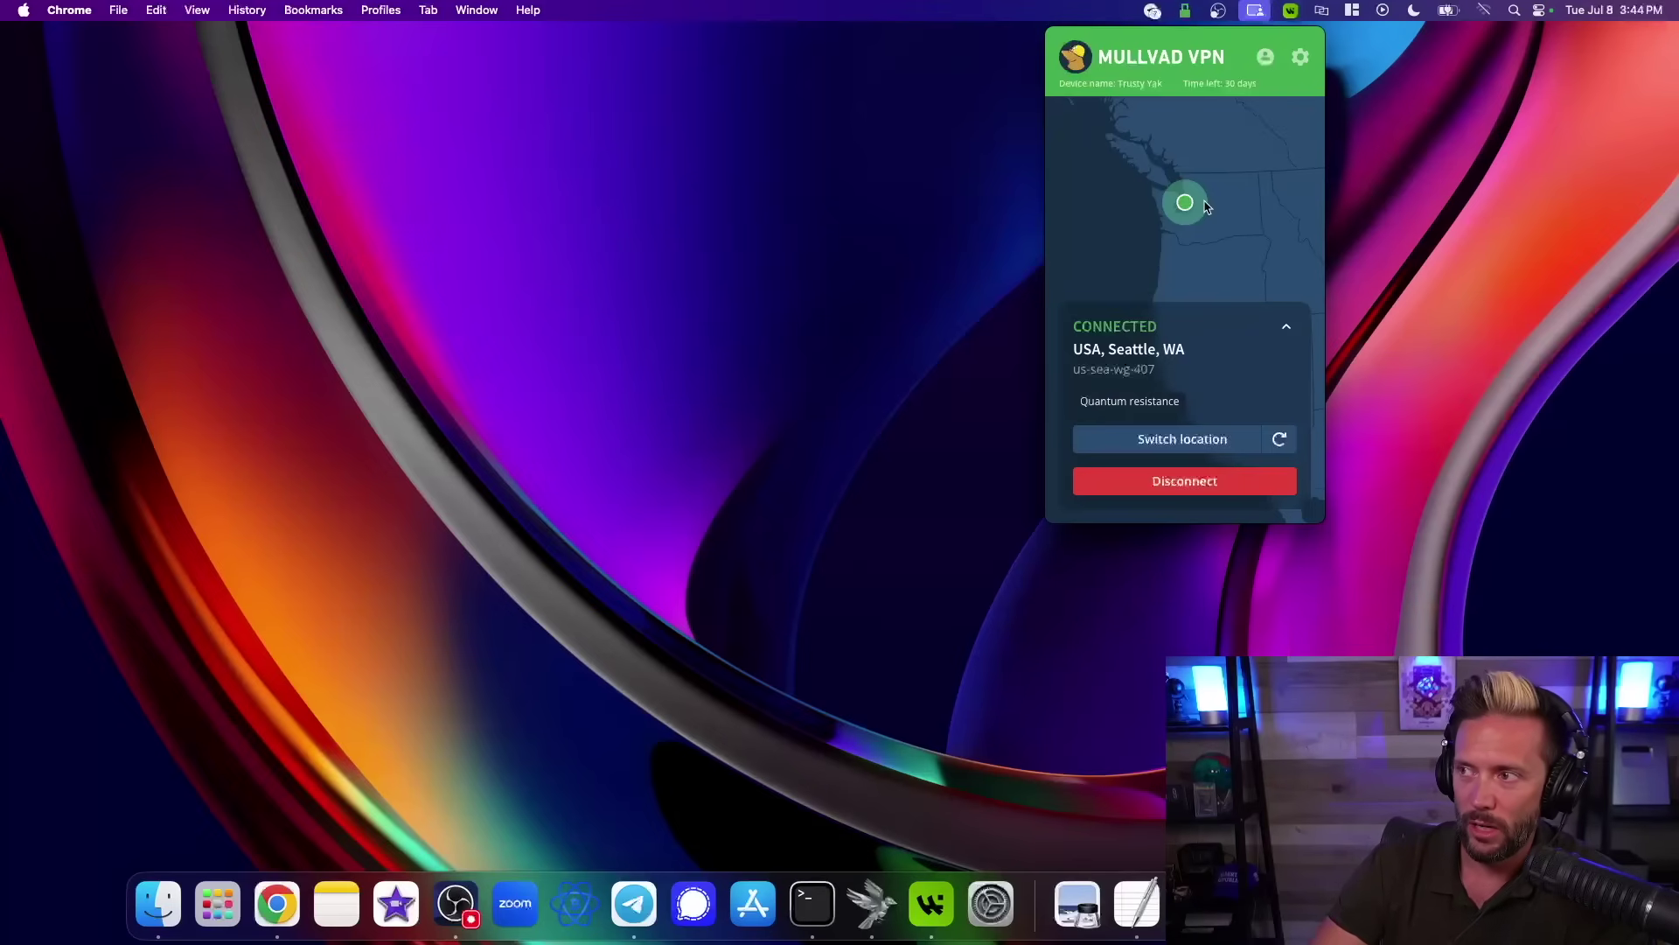
left_click(1301, 59)
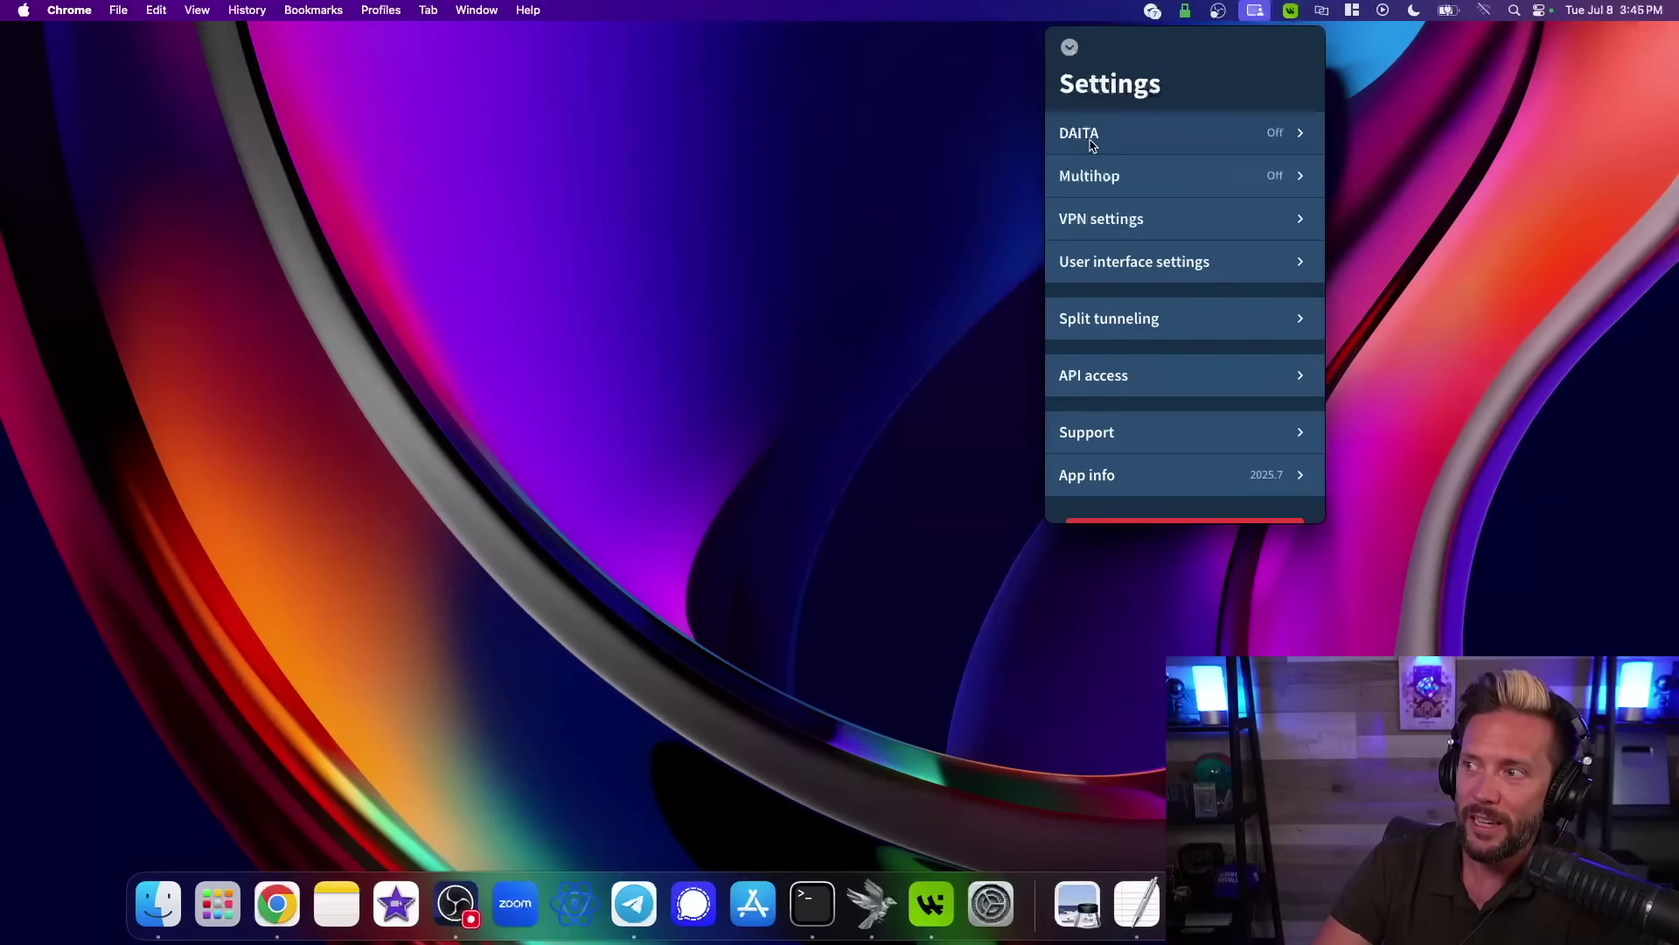
left_click(1298, 142)
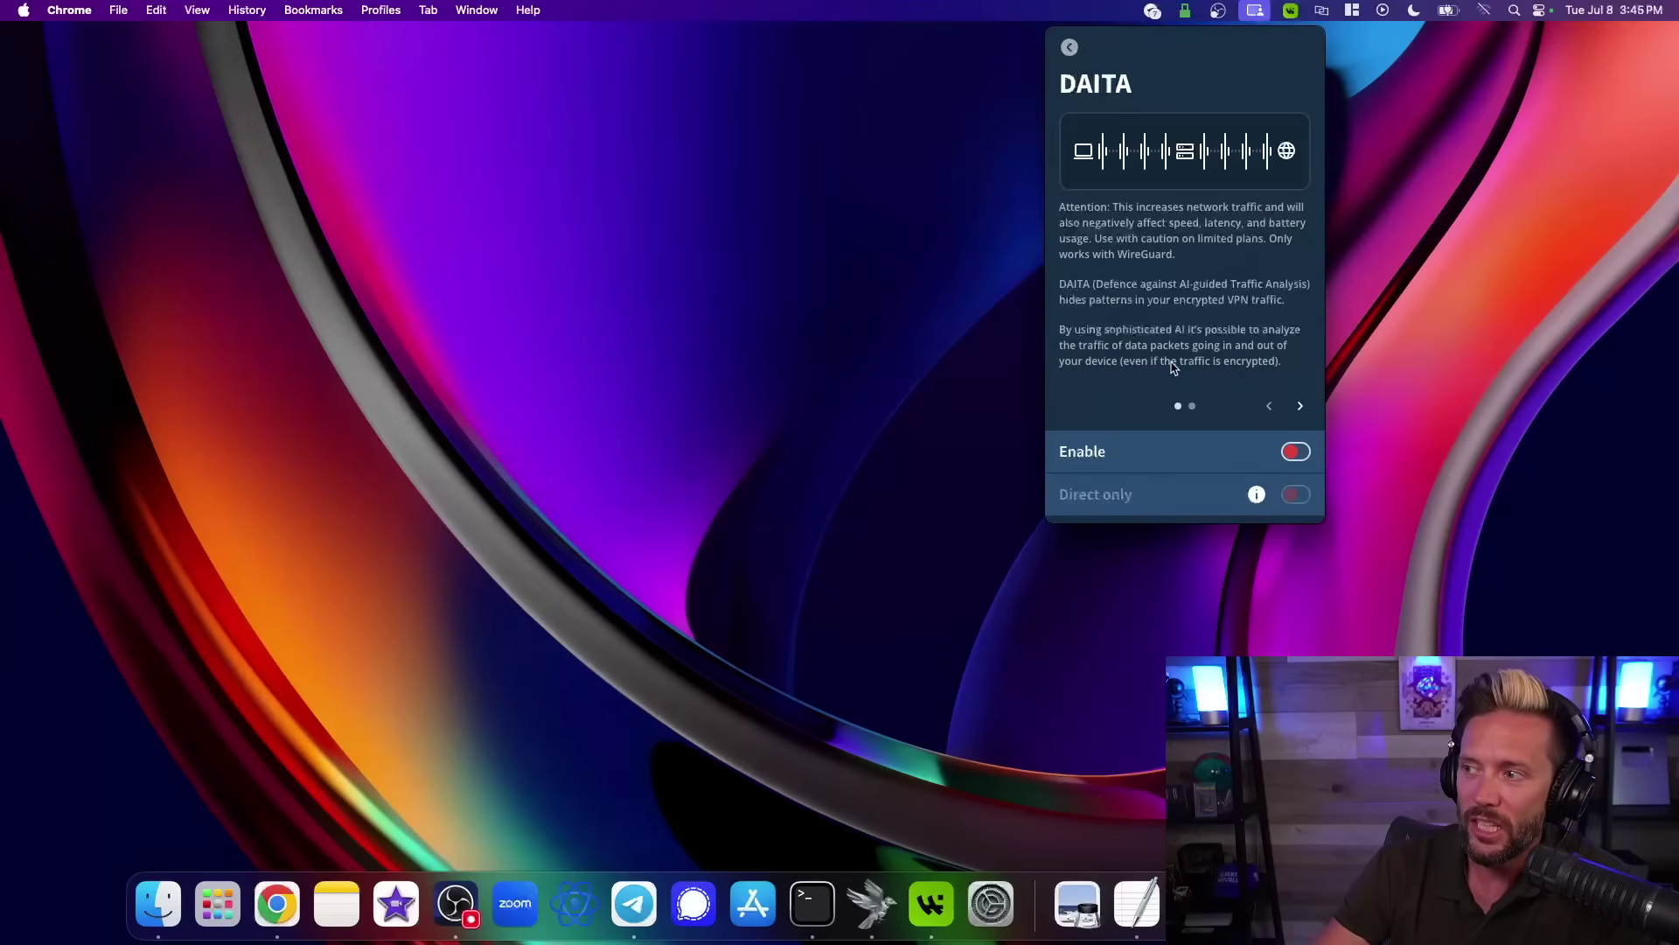
left_click(1301, 406)
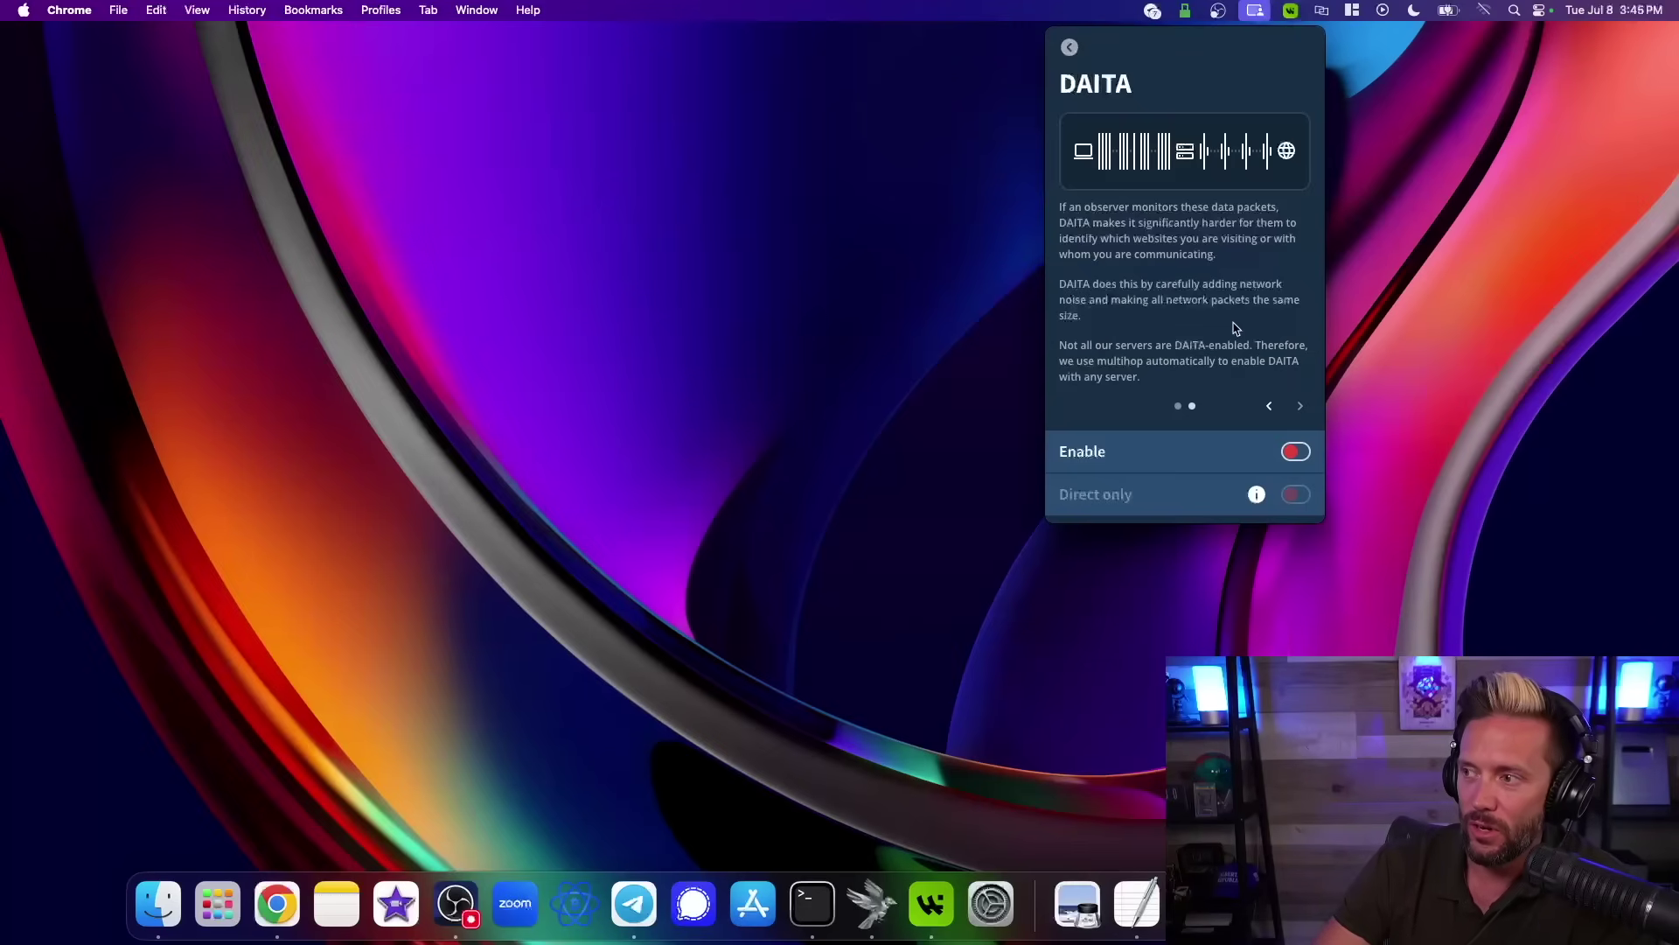
scroll(1268, 352, "down", 1)
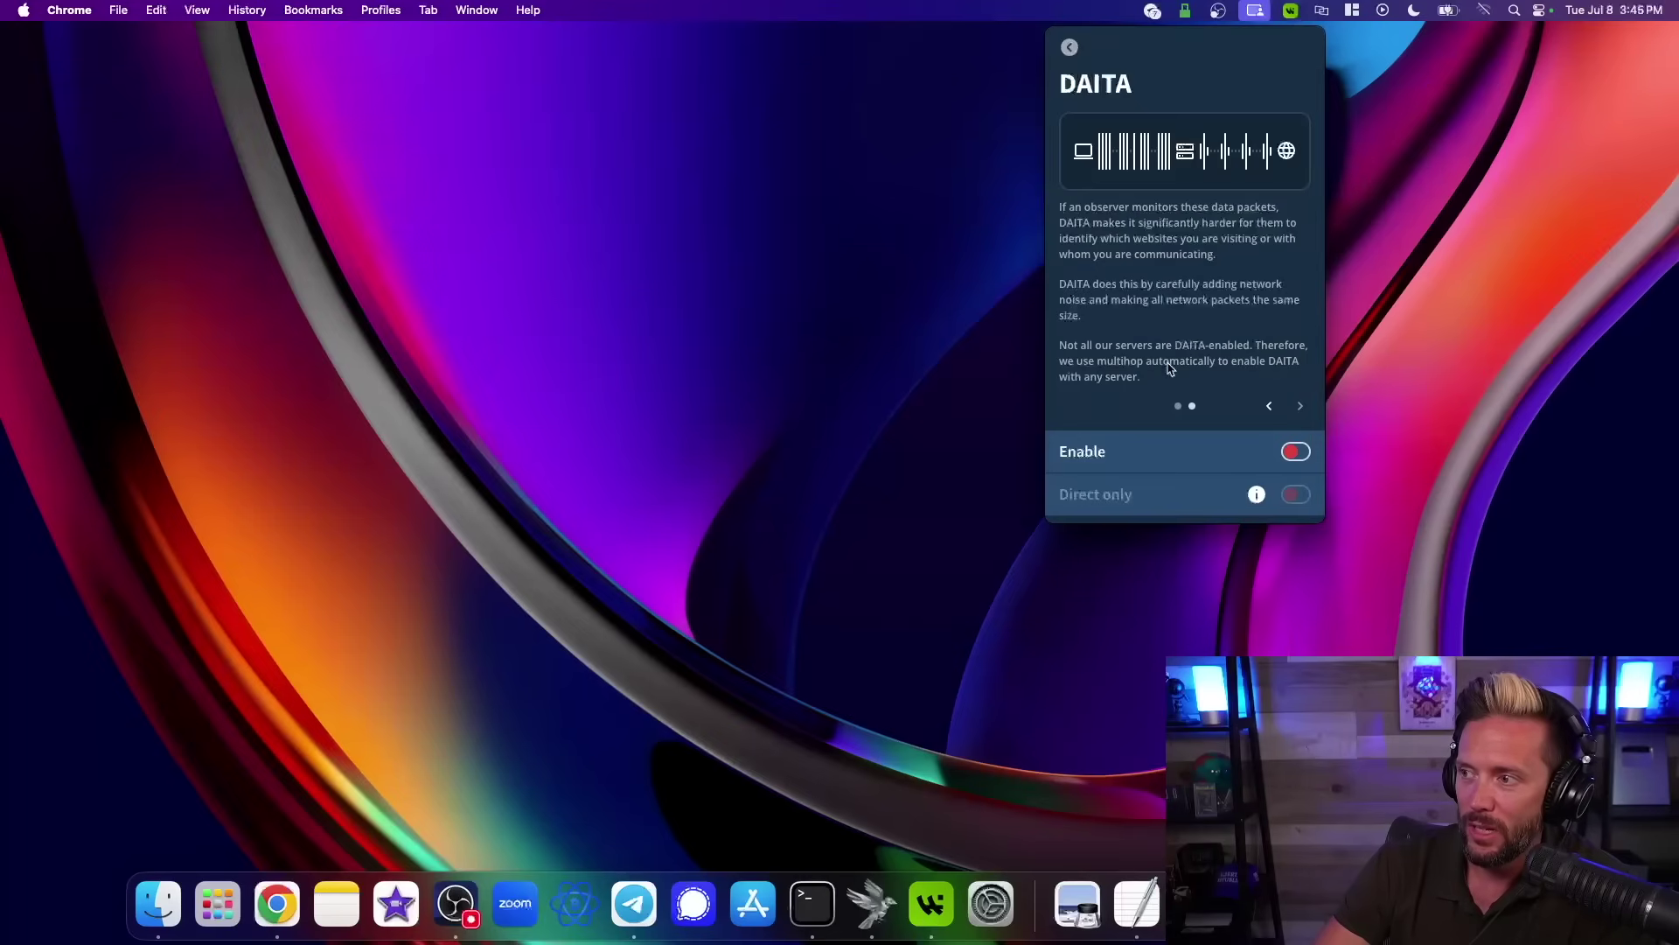
scroll(1170, 369, "down", 1)
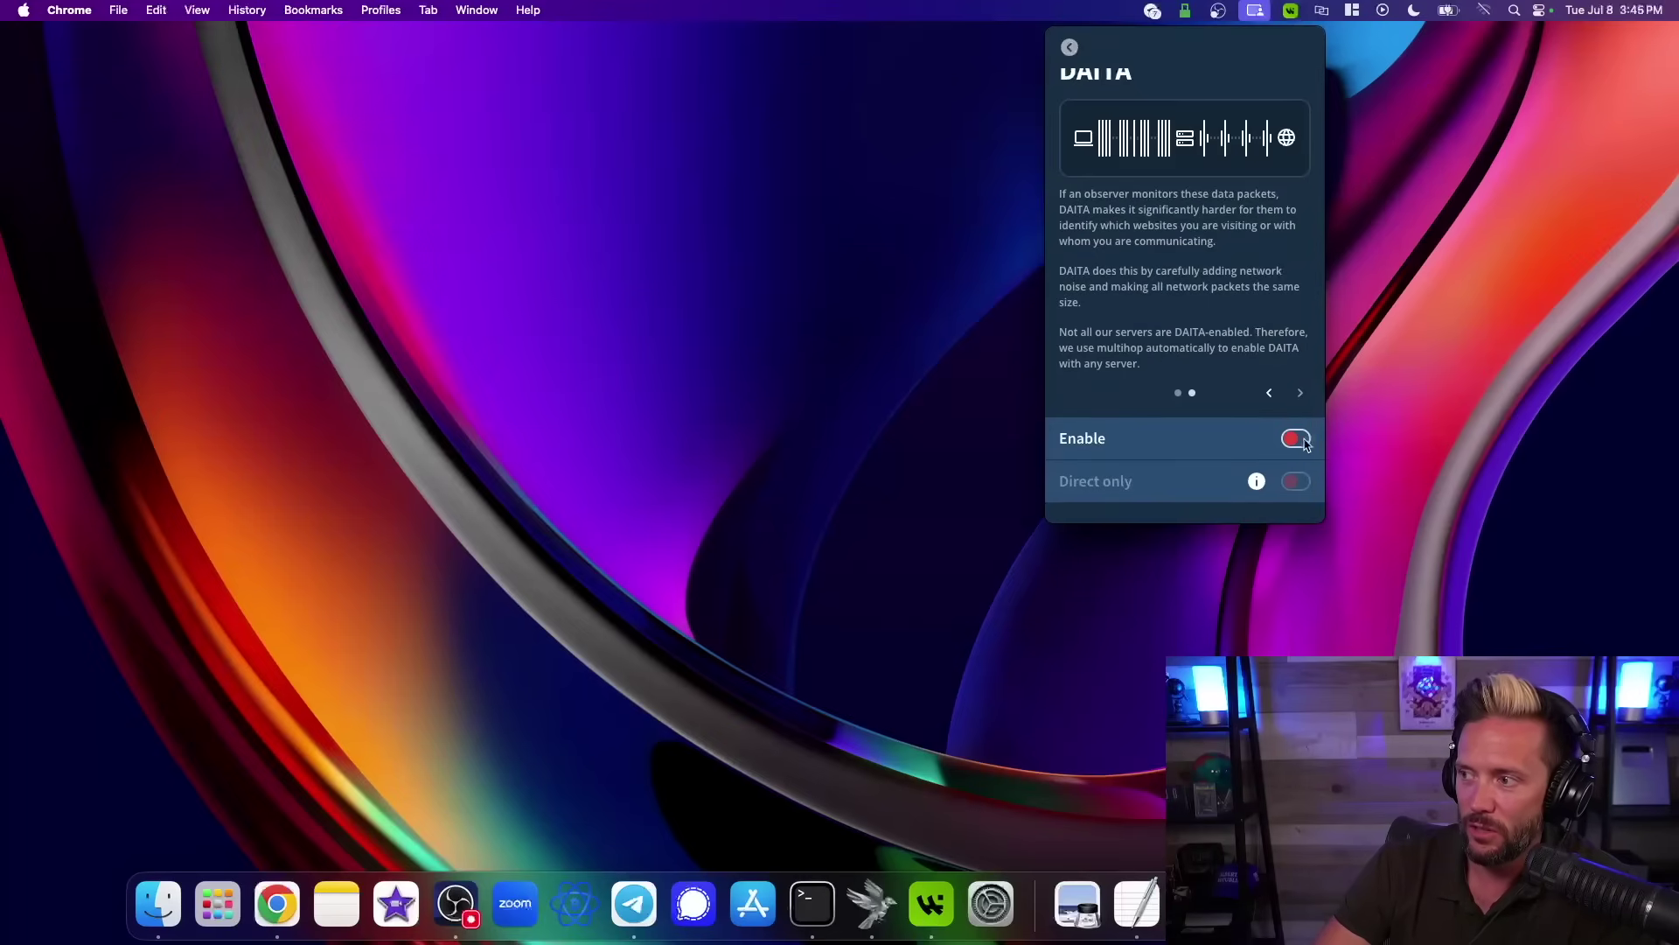
scroll(1159, 186, "up", 1)
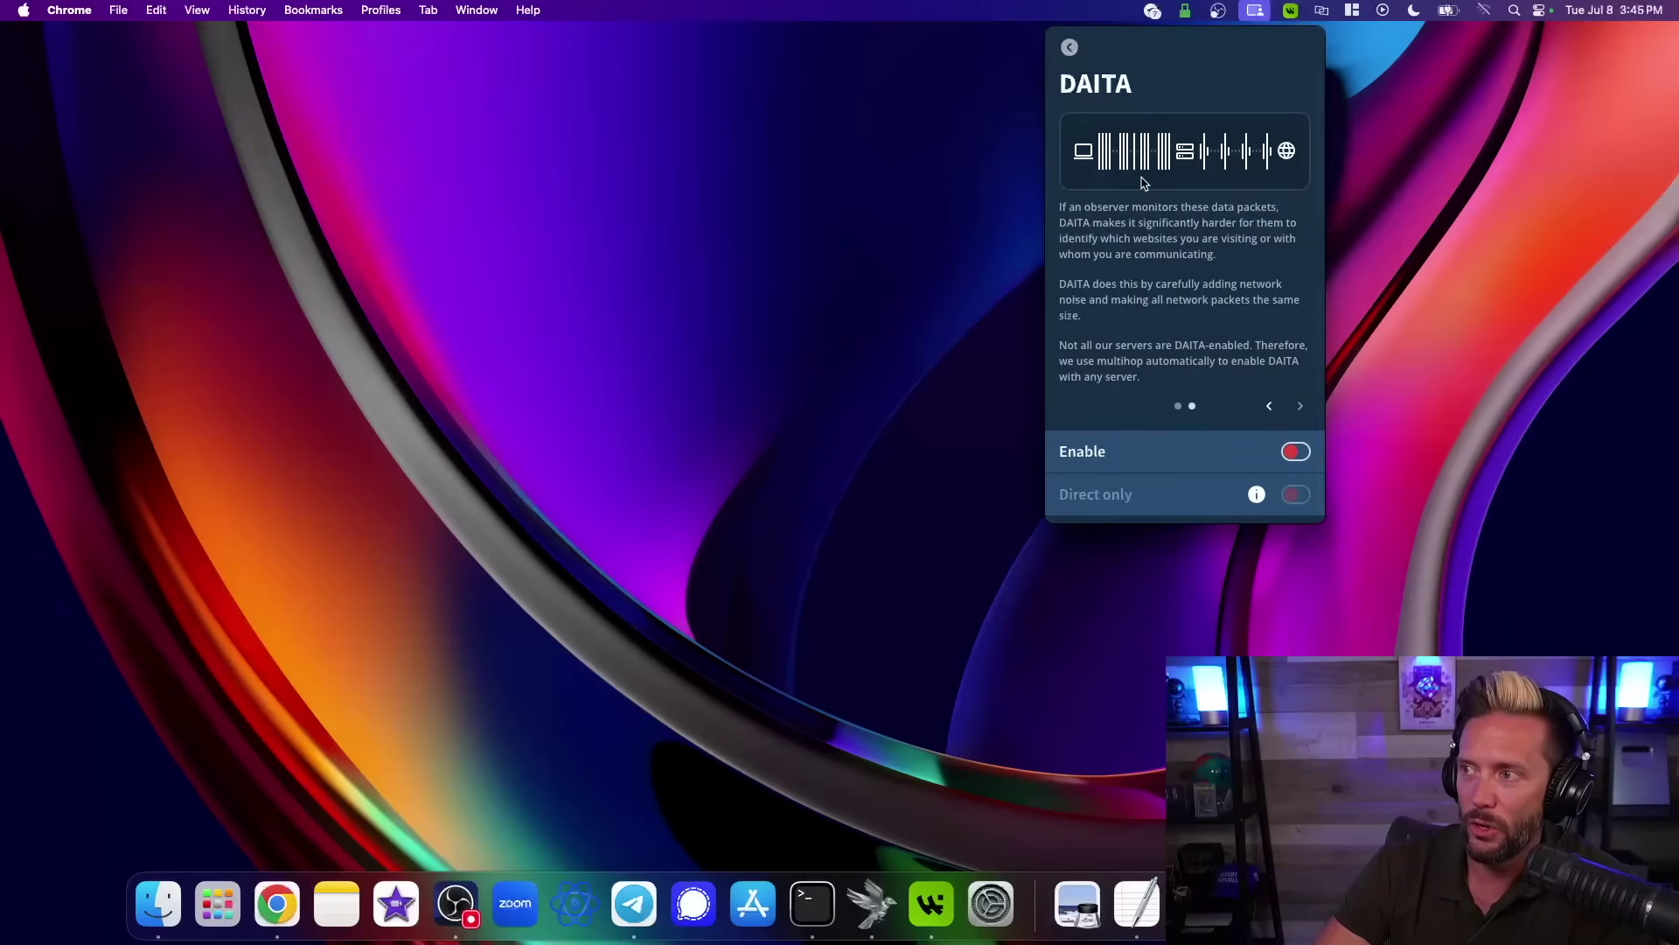
left_click(1069, 47)
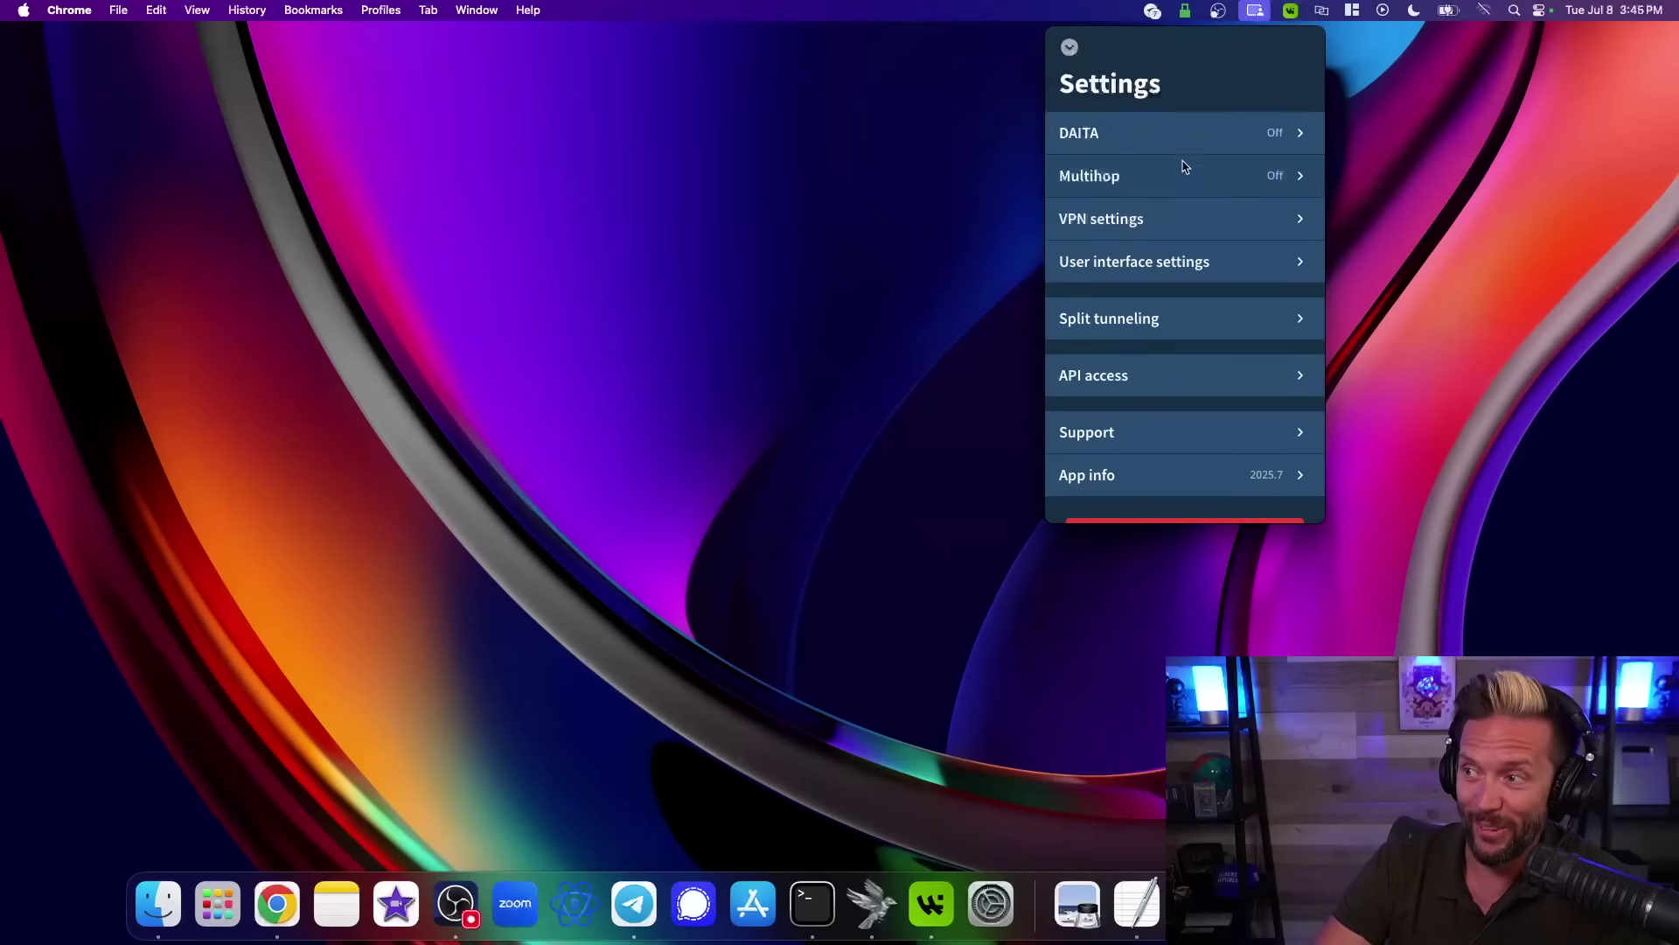
Read the Multihop description and examine the DNS content blocker options in the VPN settings.
left_click(1137, 182)
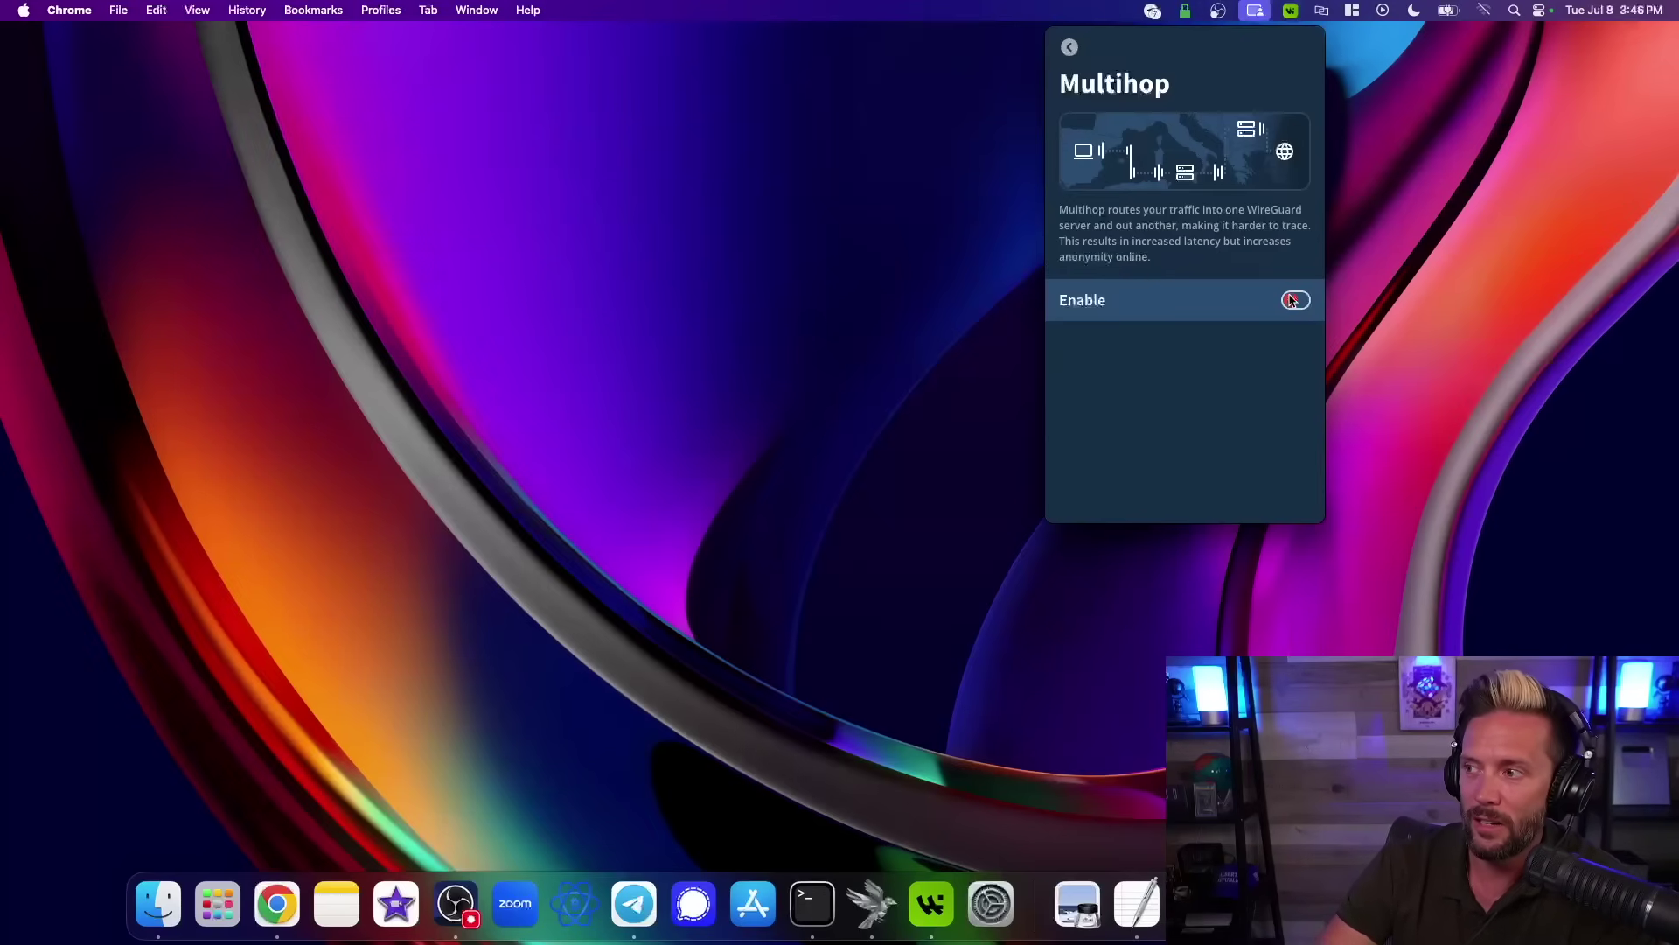
left_click(1069, 48)
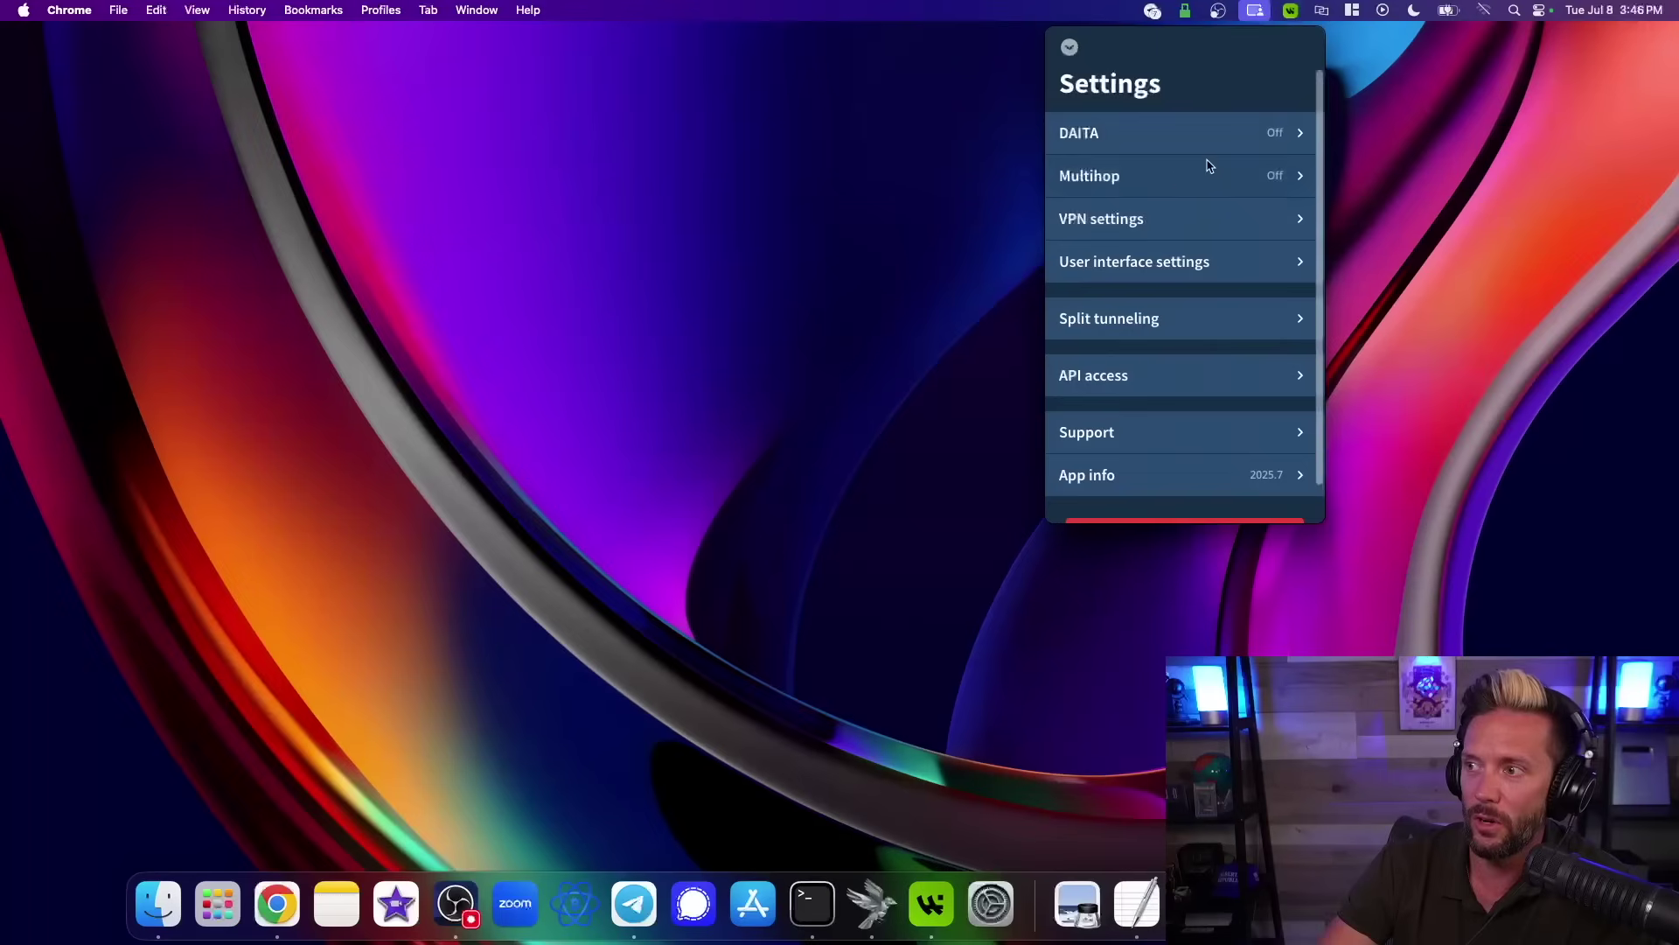
left_click(1121, 219)
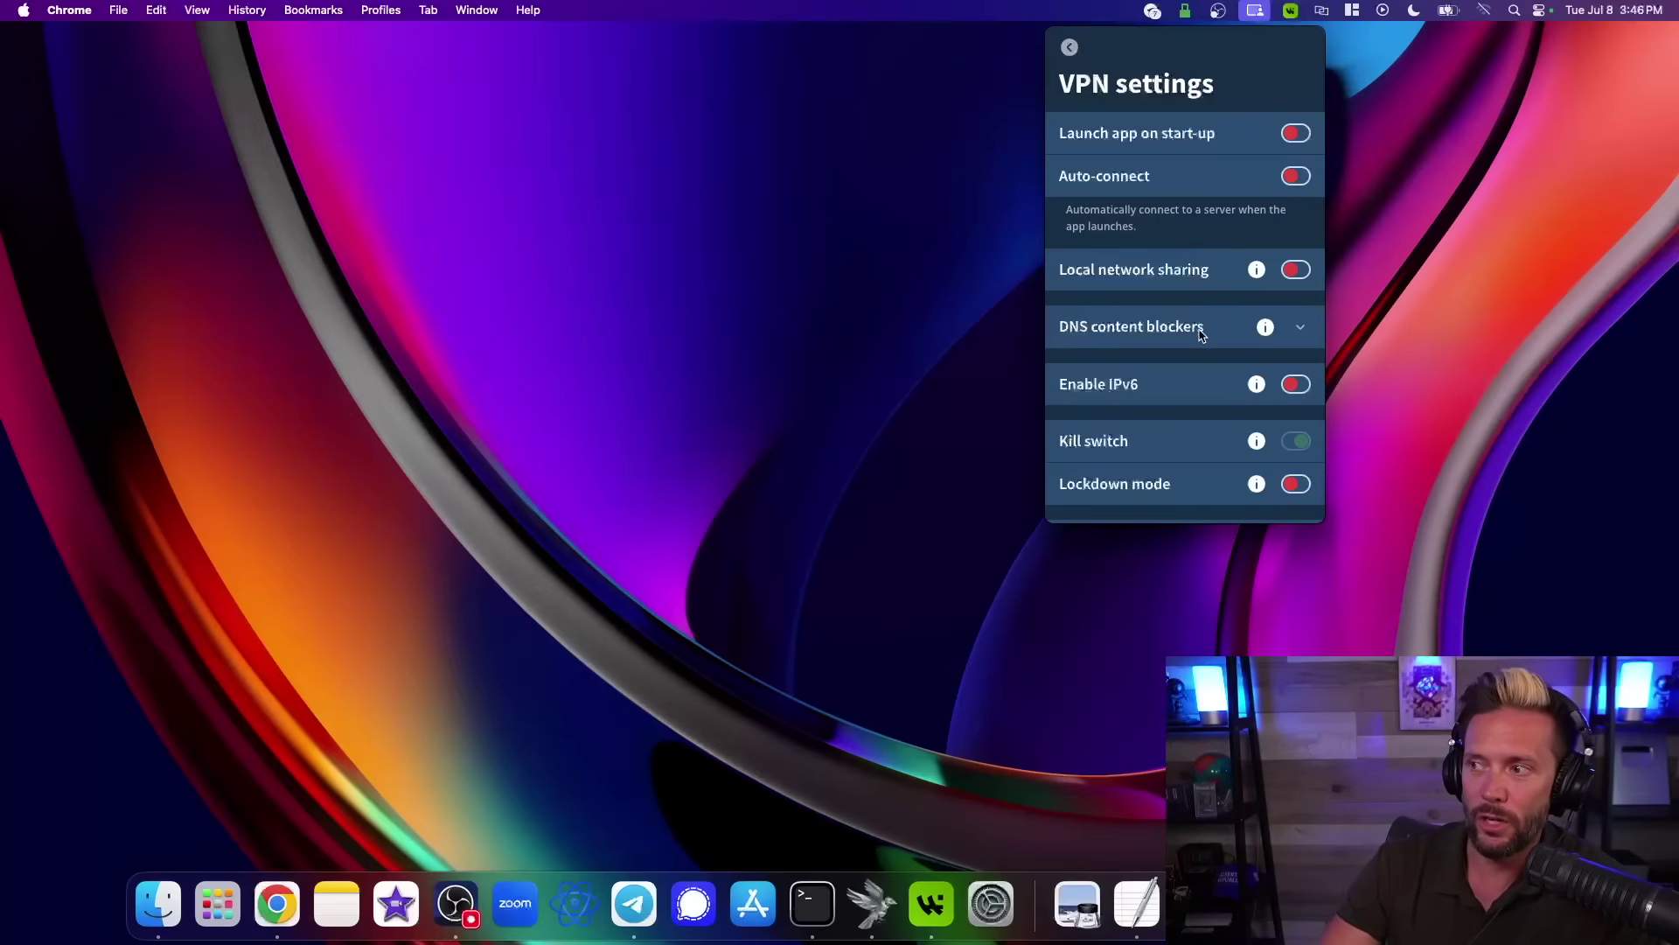
left_click(1301, 329)
scroll(1171, 368, "down", 3)
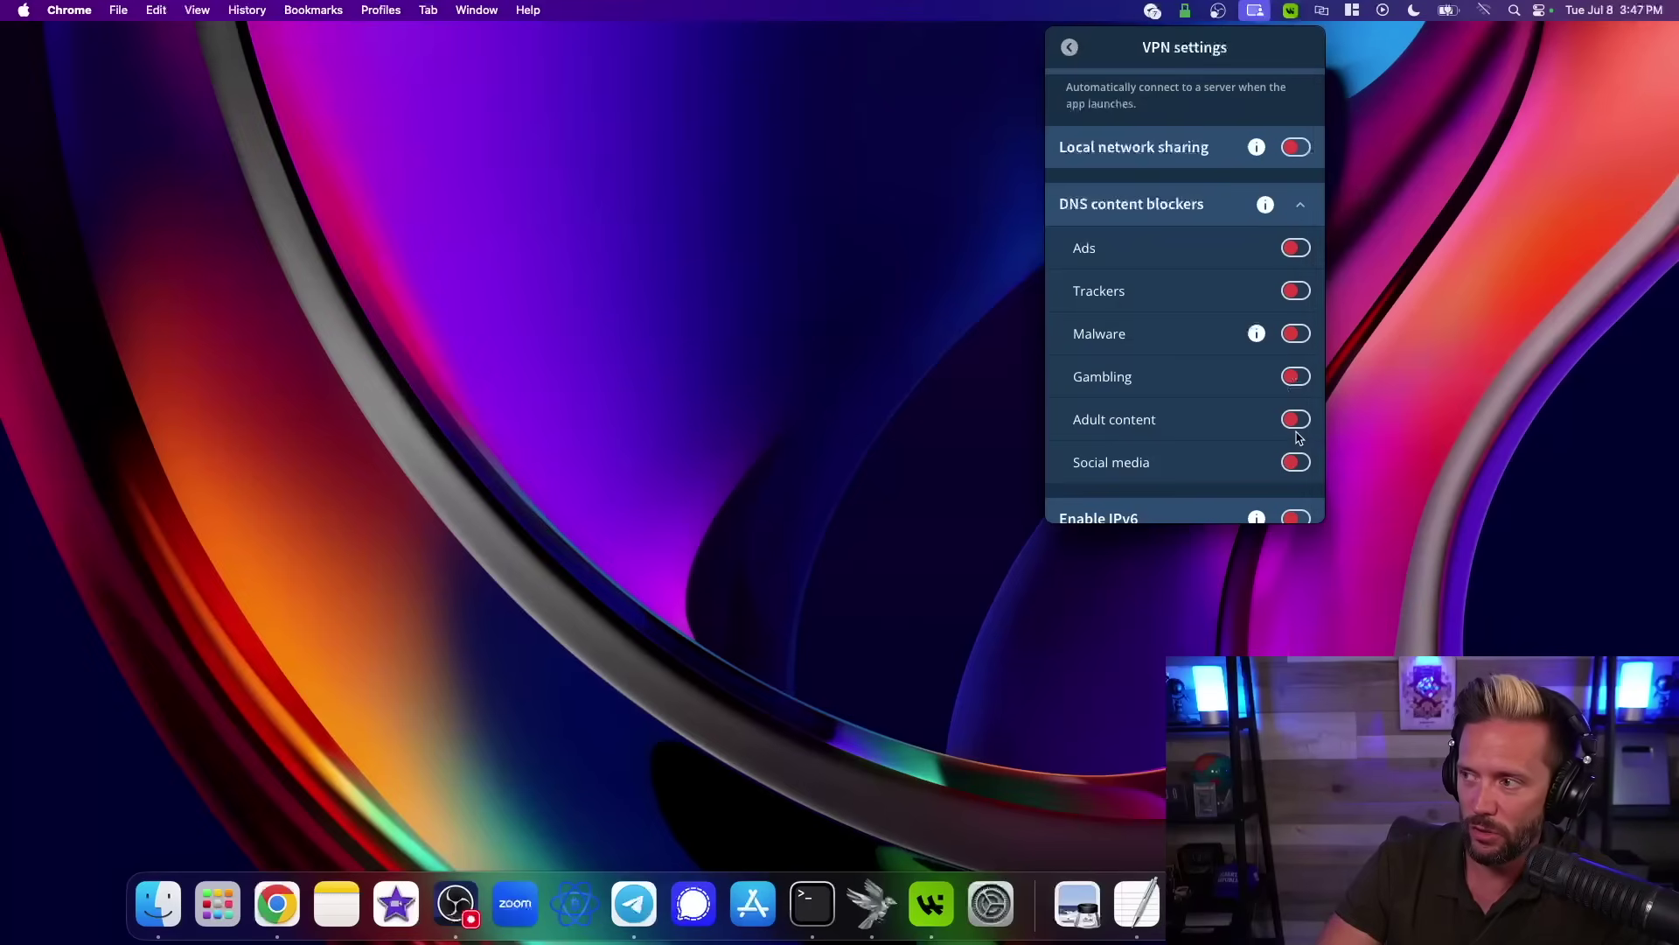
left_click(1301, 208)
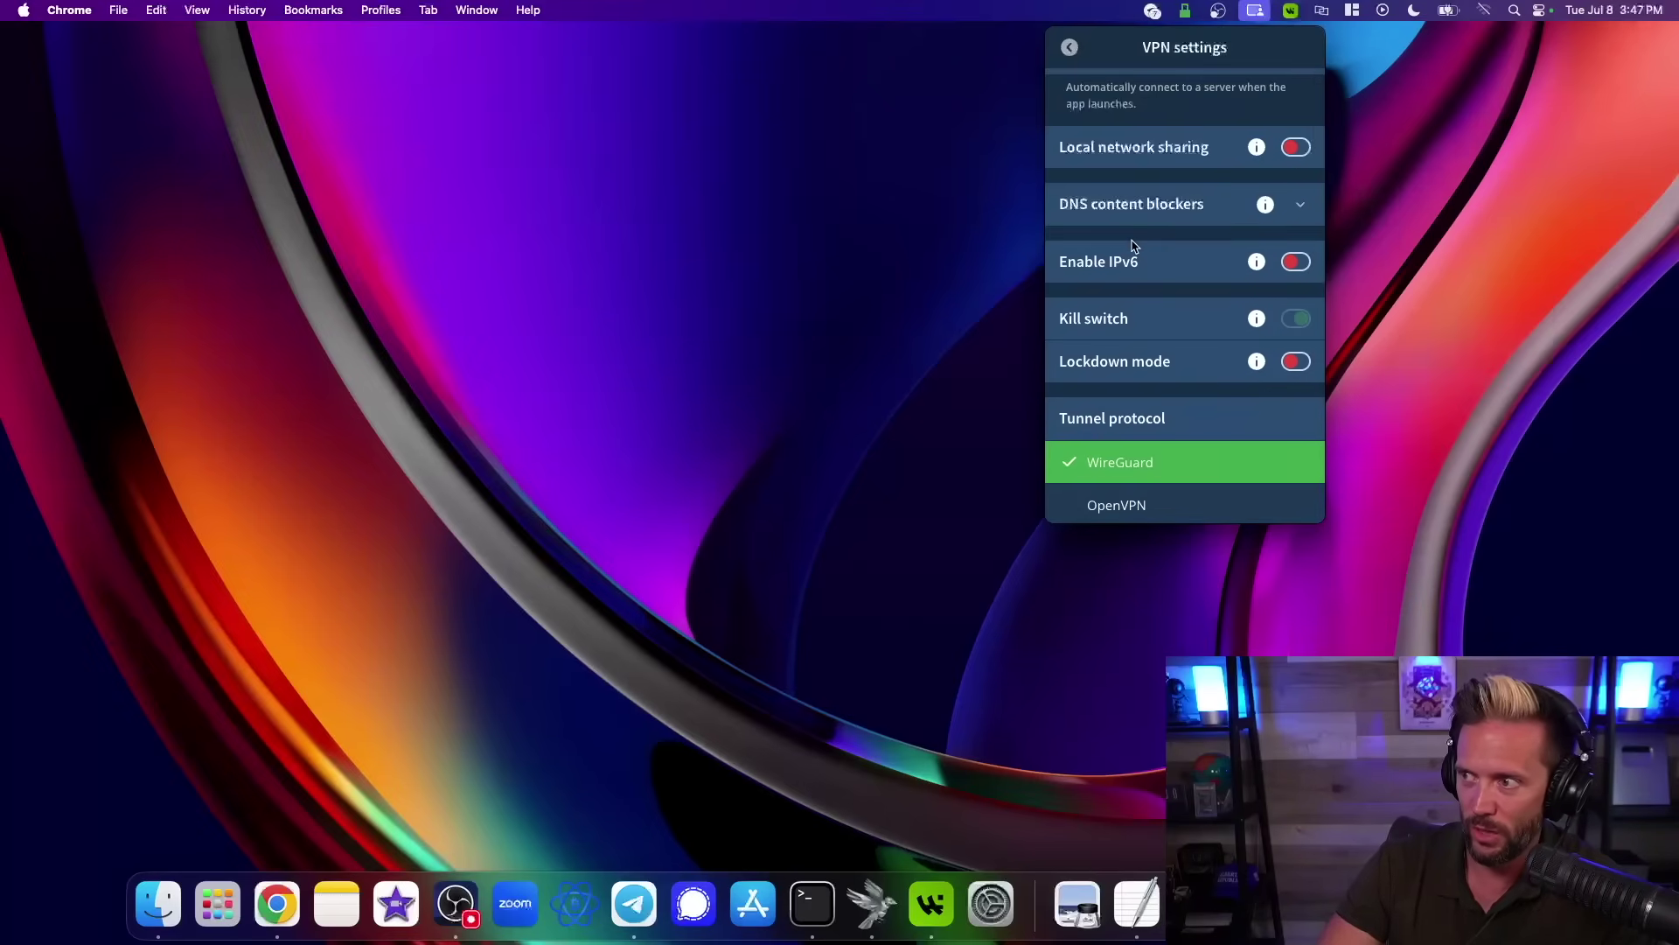
Read the descriptions of the Kill switch and Lockdown mode options in the VPN settings.
scroll(1132, 247, "down", 2)
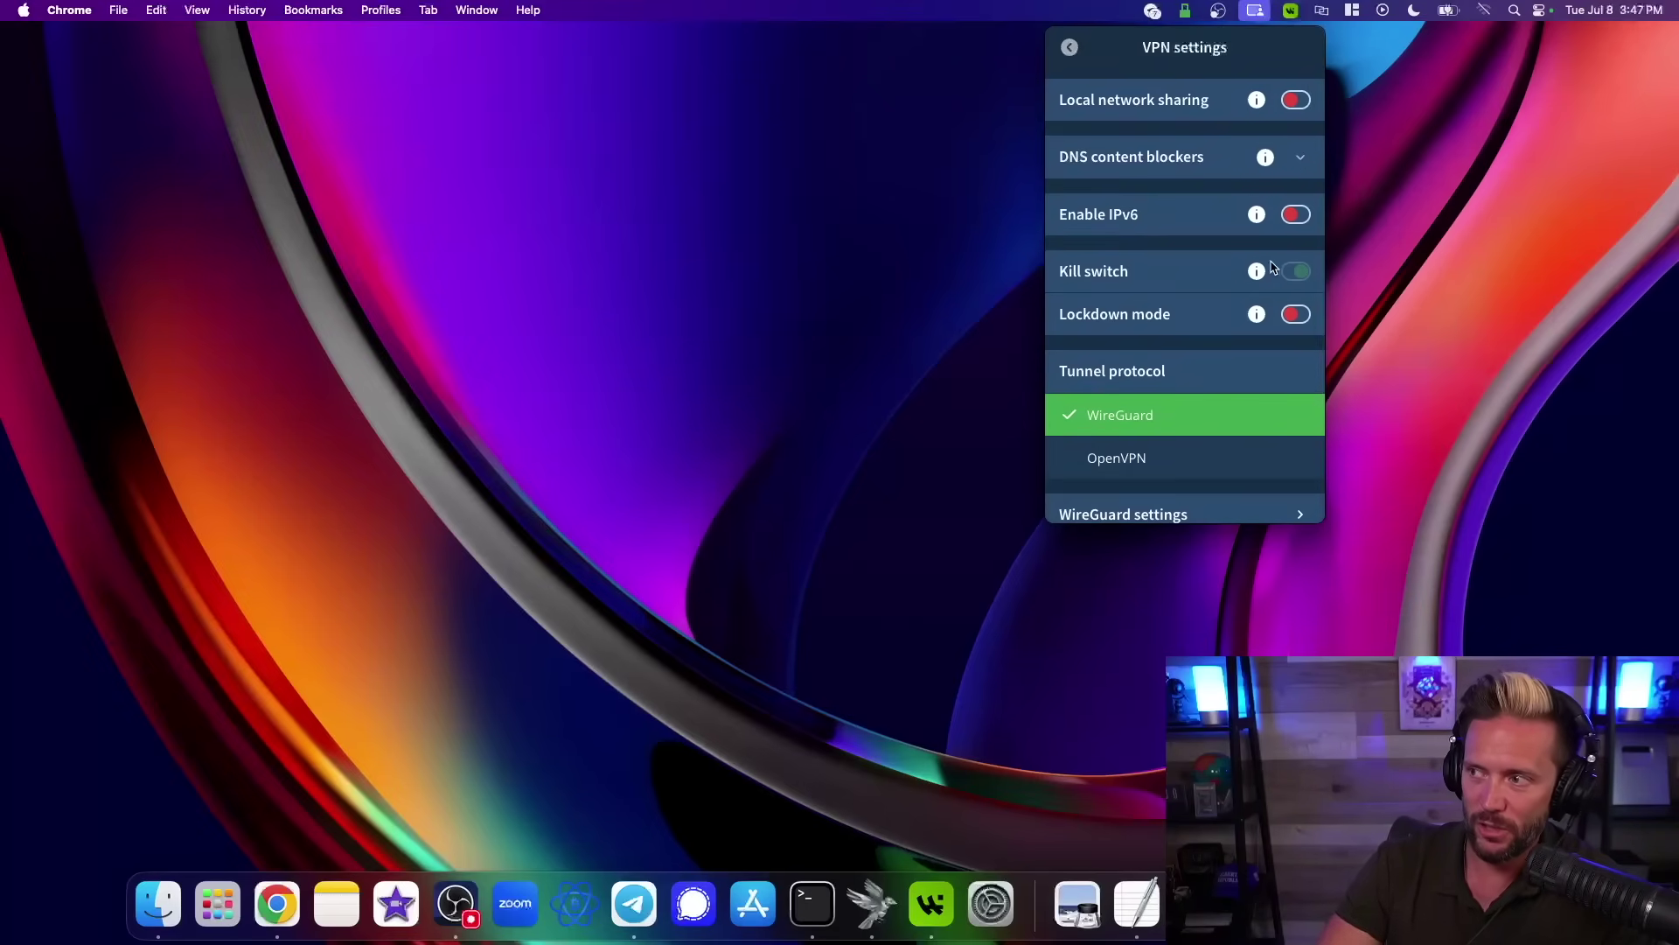
left_click(1257, 273)
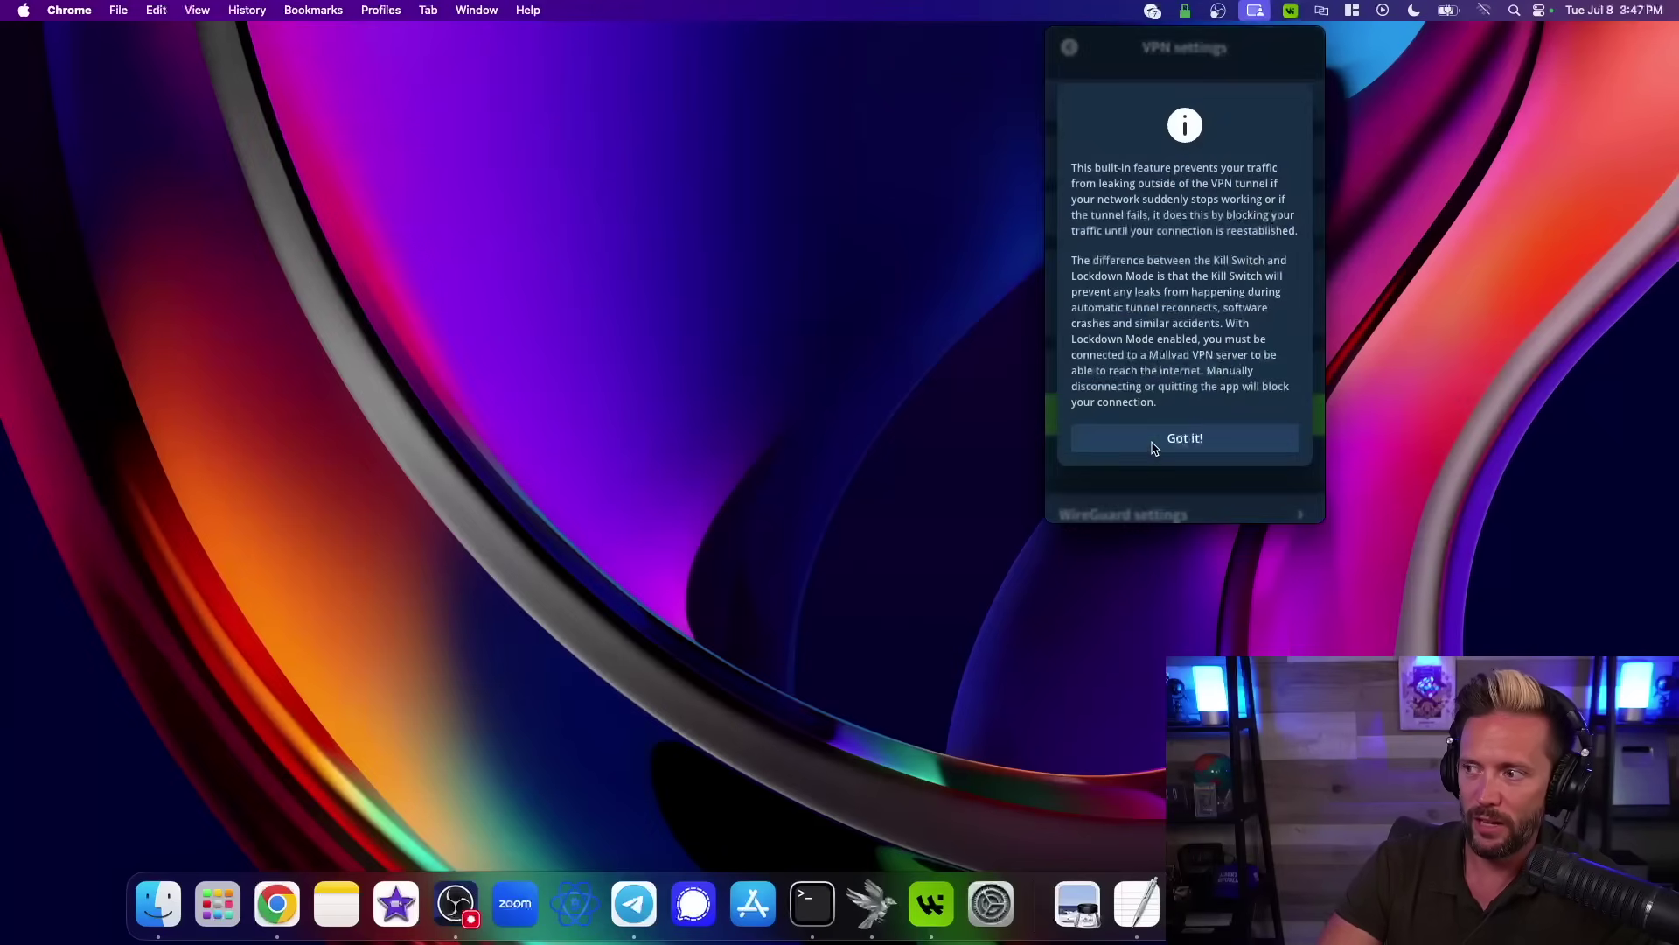
left_click(1154, 442)
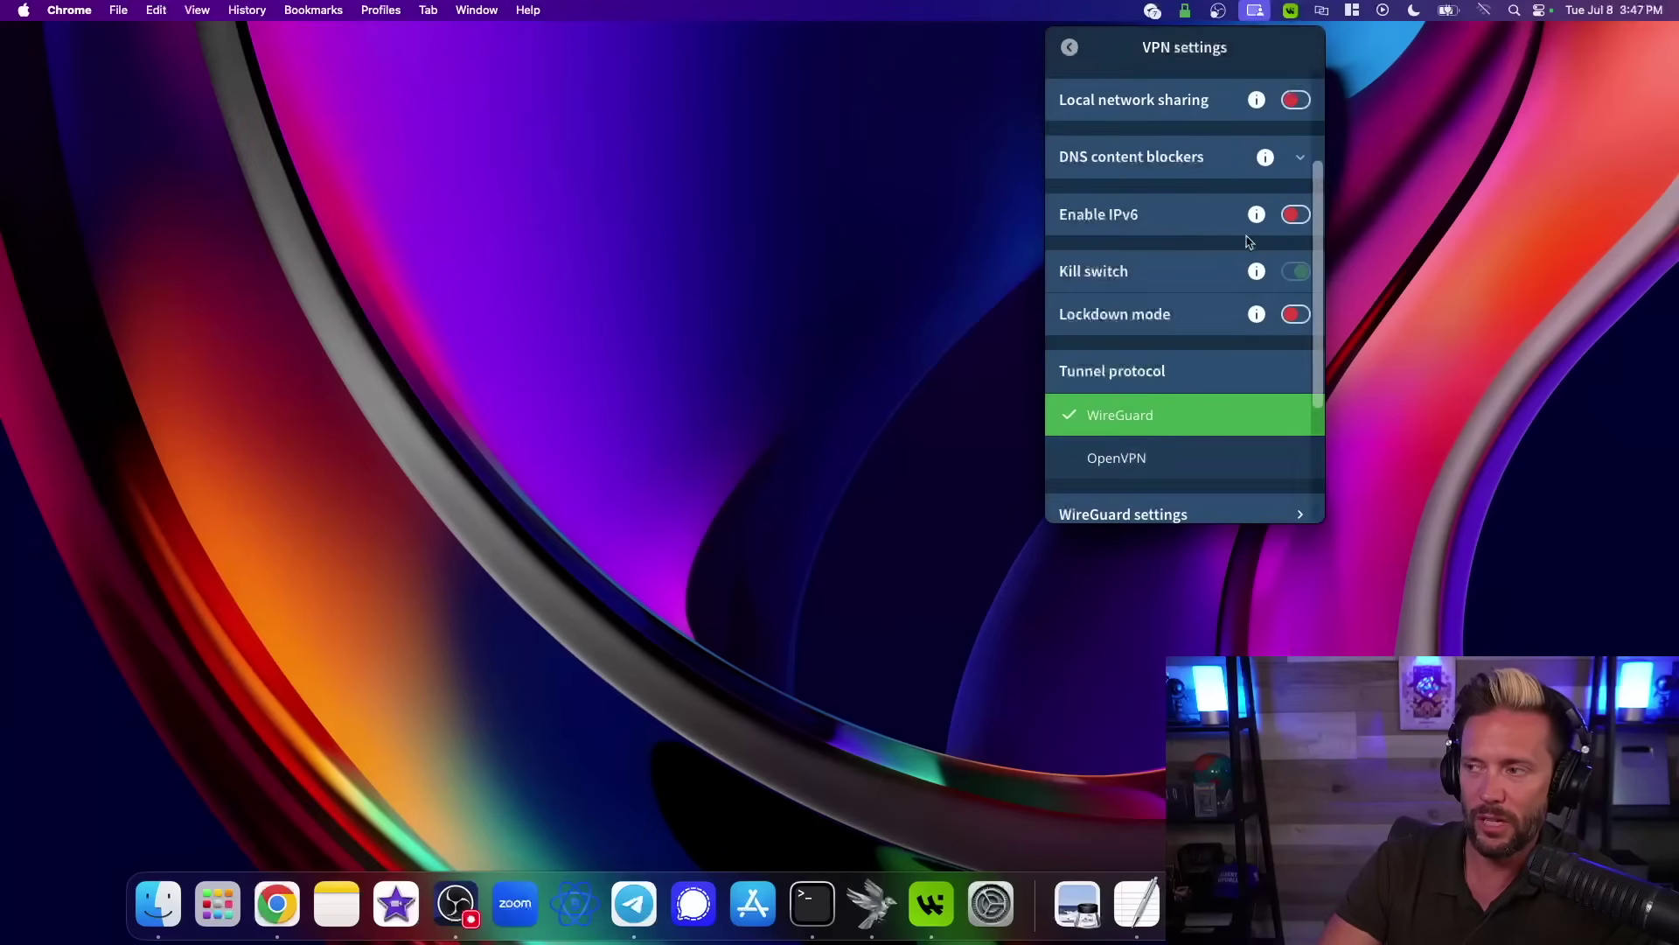
left_click(1256, 317)
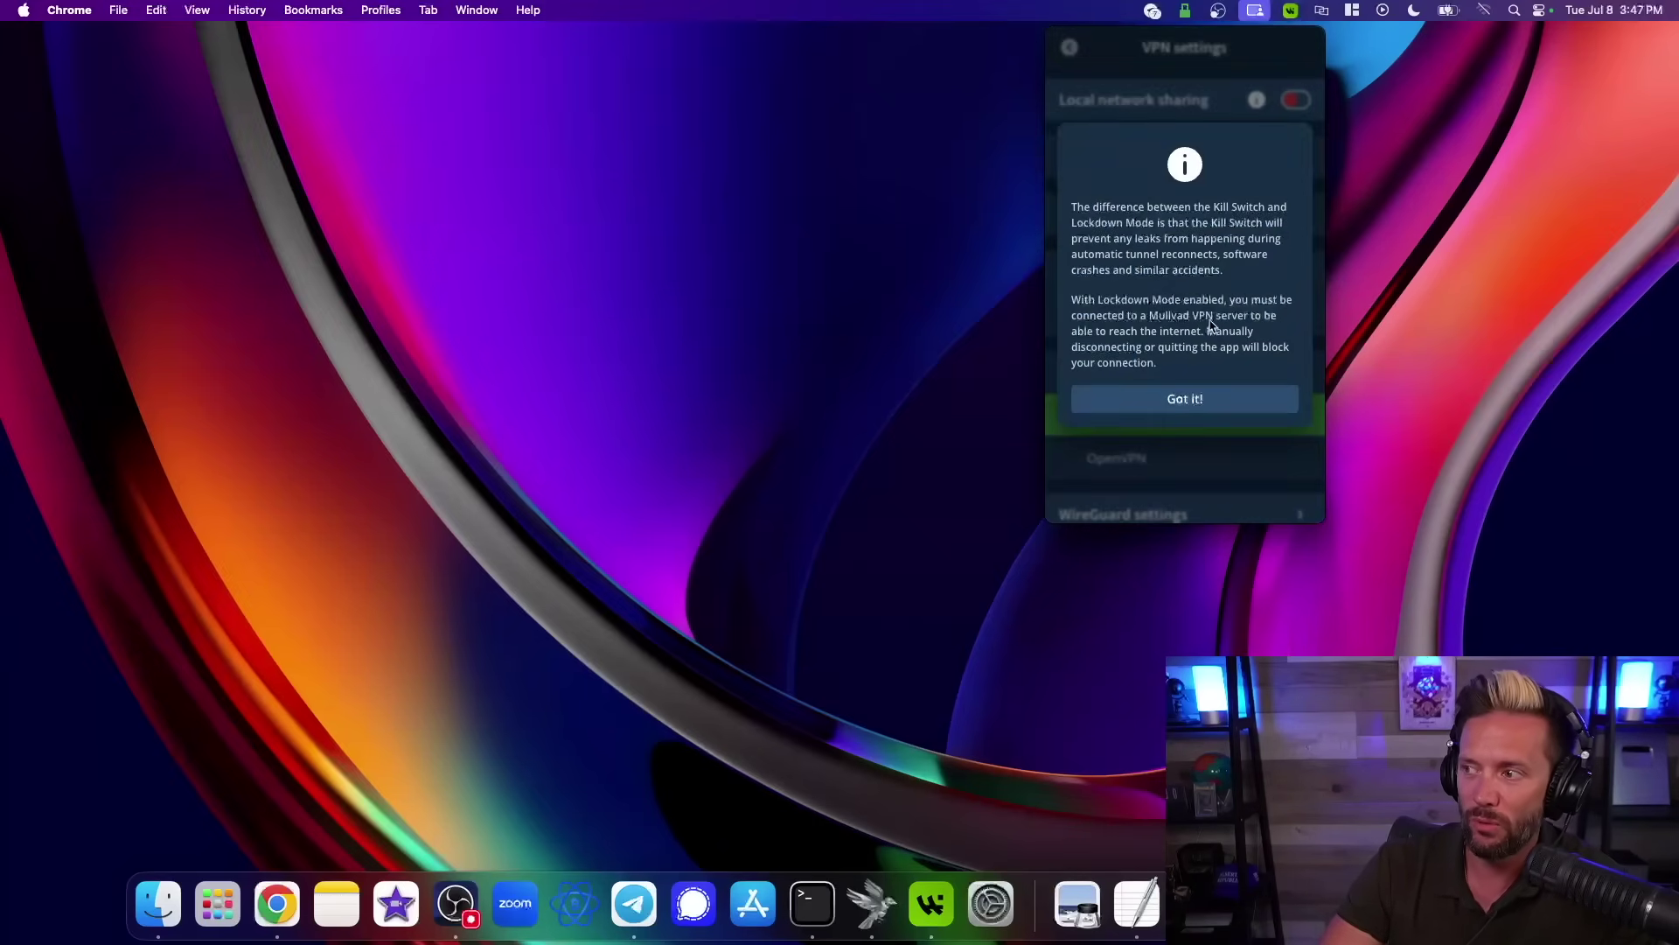
left_click(1181, 399)
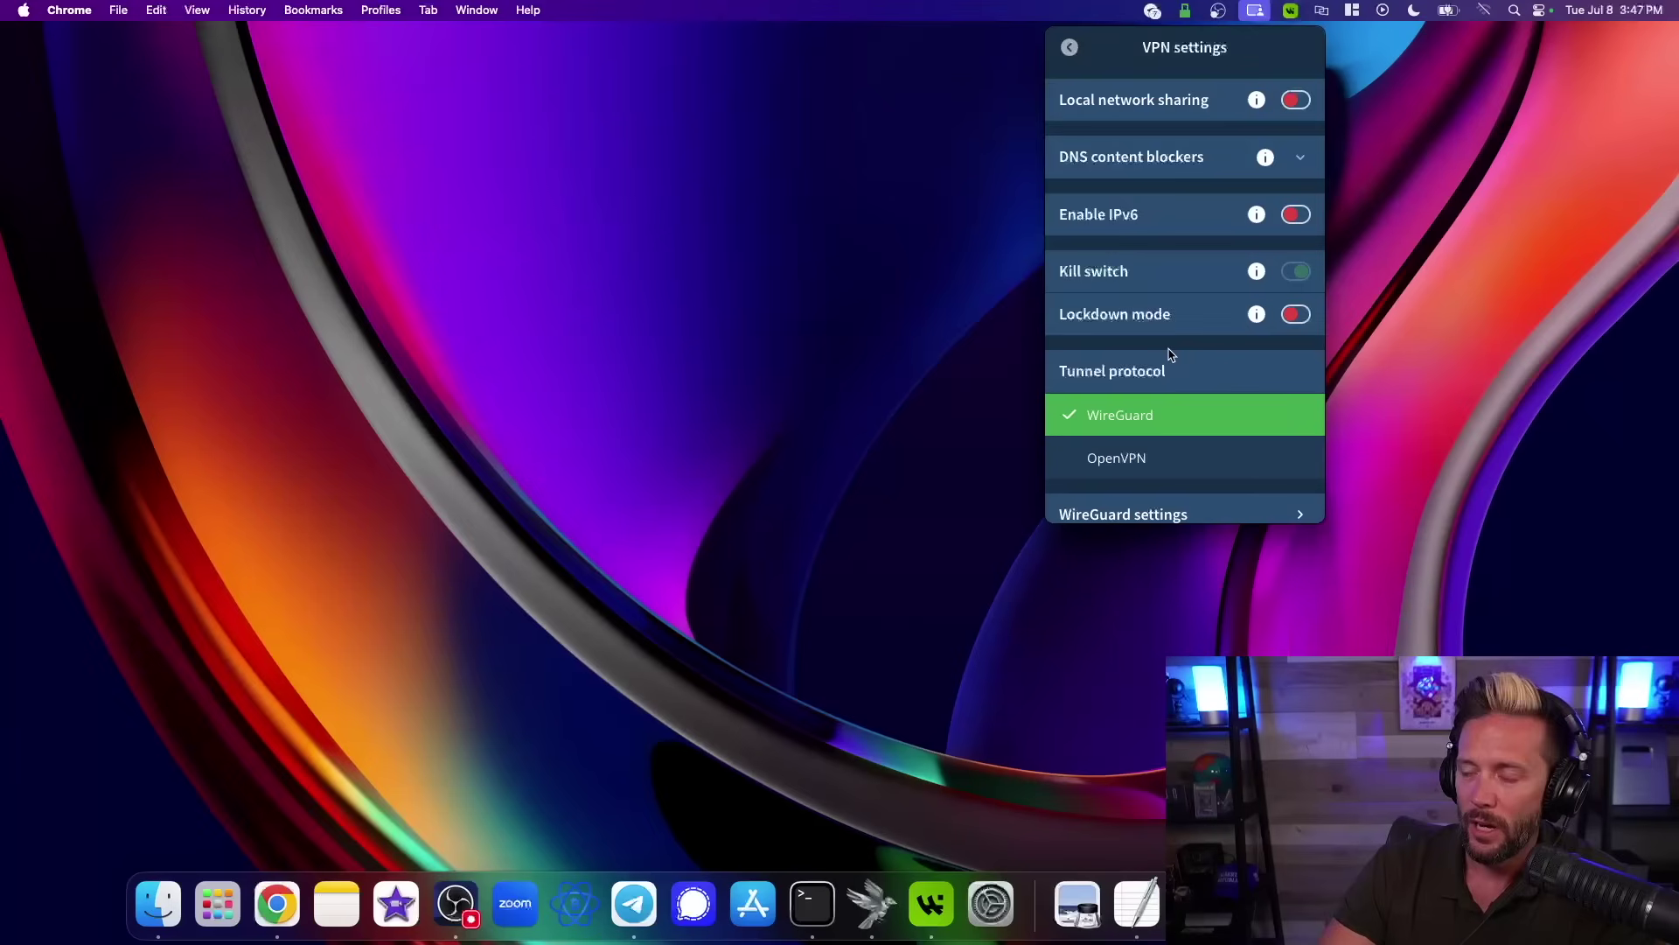
Examine the WireGuard port, obfuscation and quantum-resistant tunnel options, and review the rest of the VPN settings.
scroll(1172, 354, "down", 4)
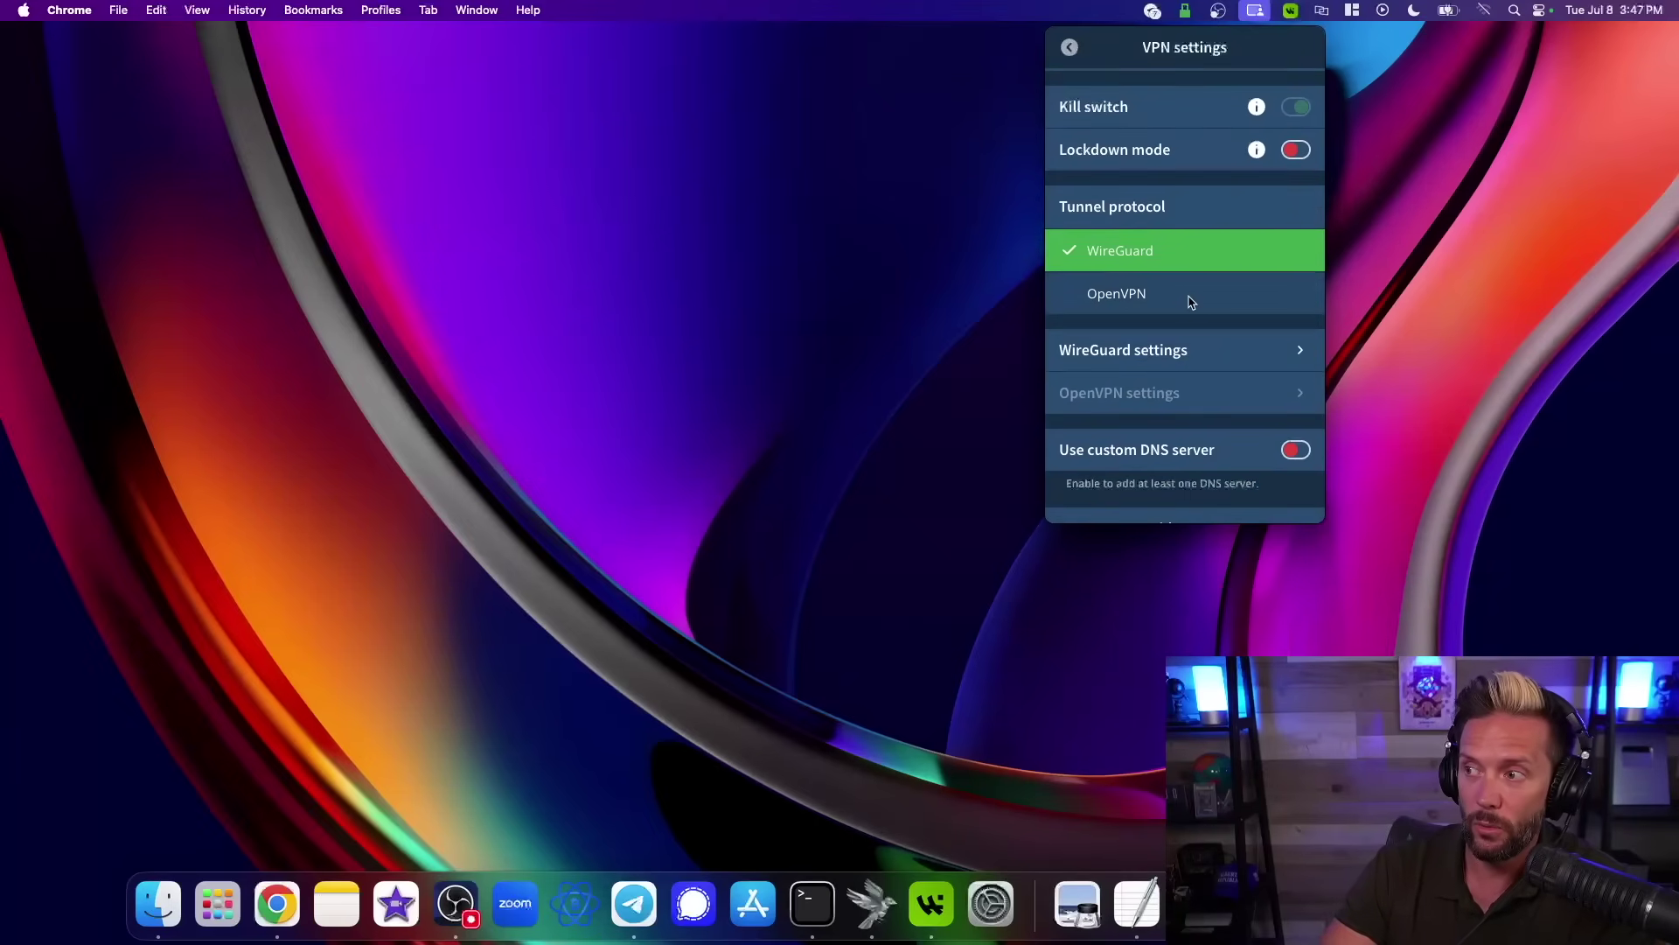
left_click(1217, 359)
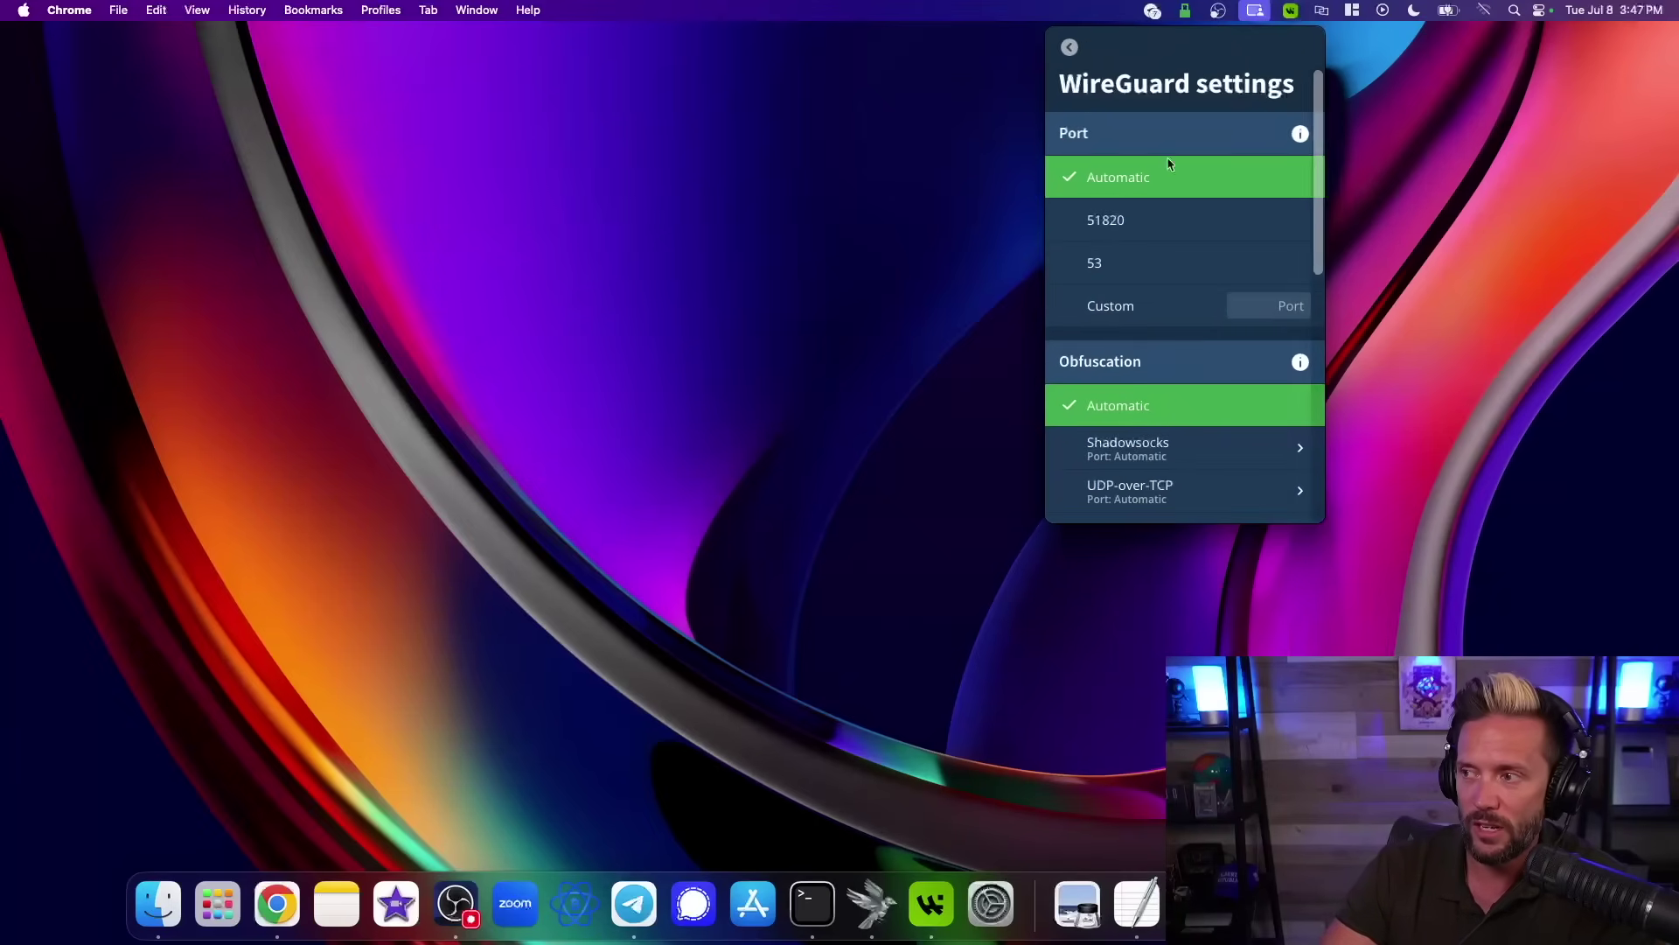
scroll(1255, 312, "down", 1)
scroll(1255, 312, "down", 5)
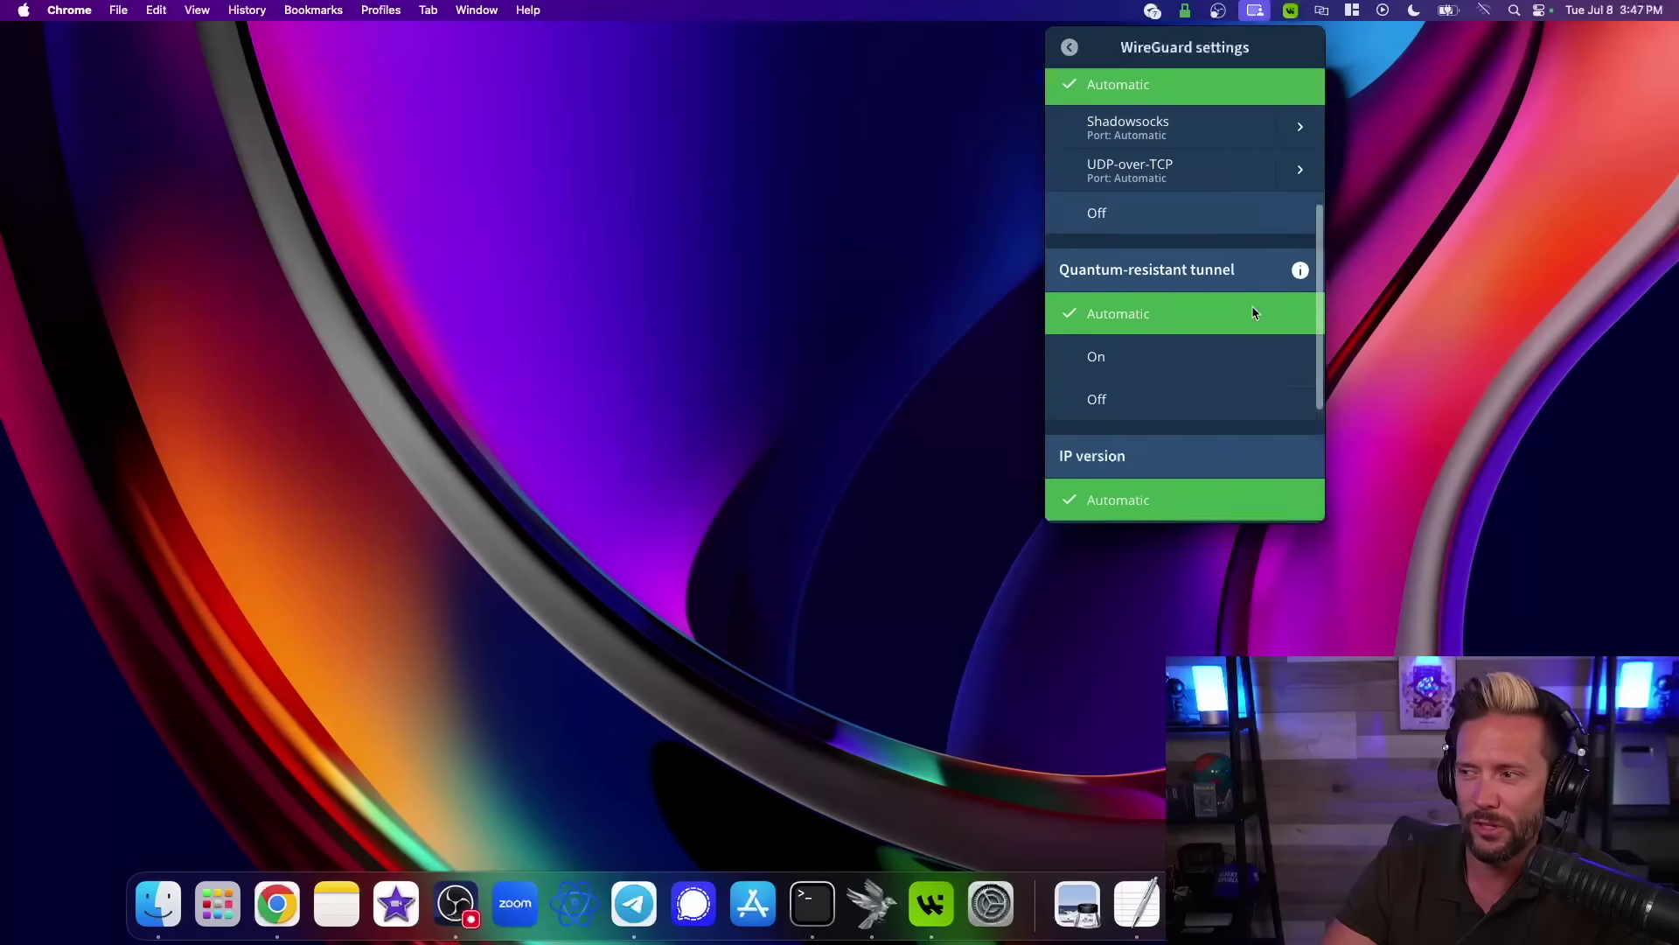
scroll(1206, 251, "up", 6)
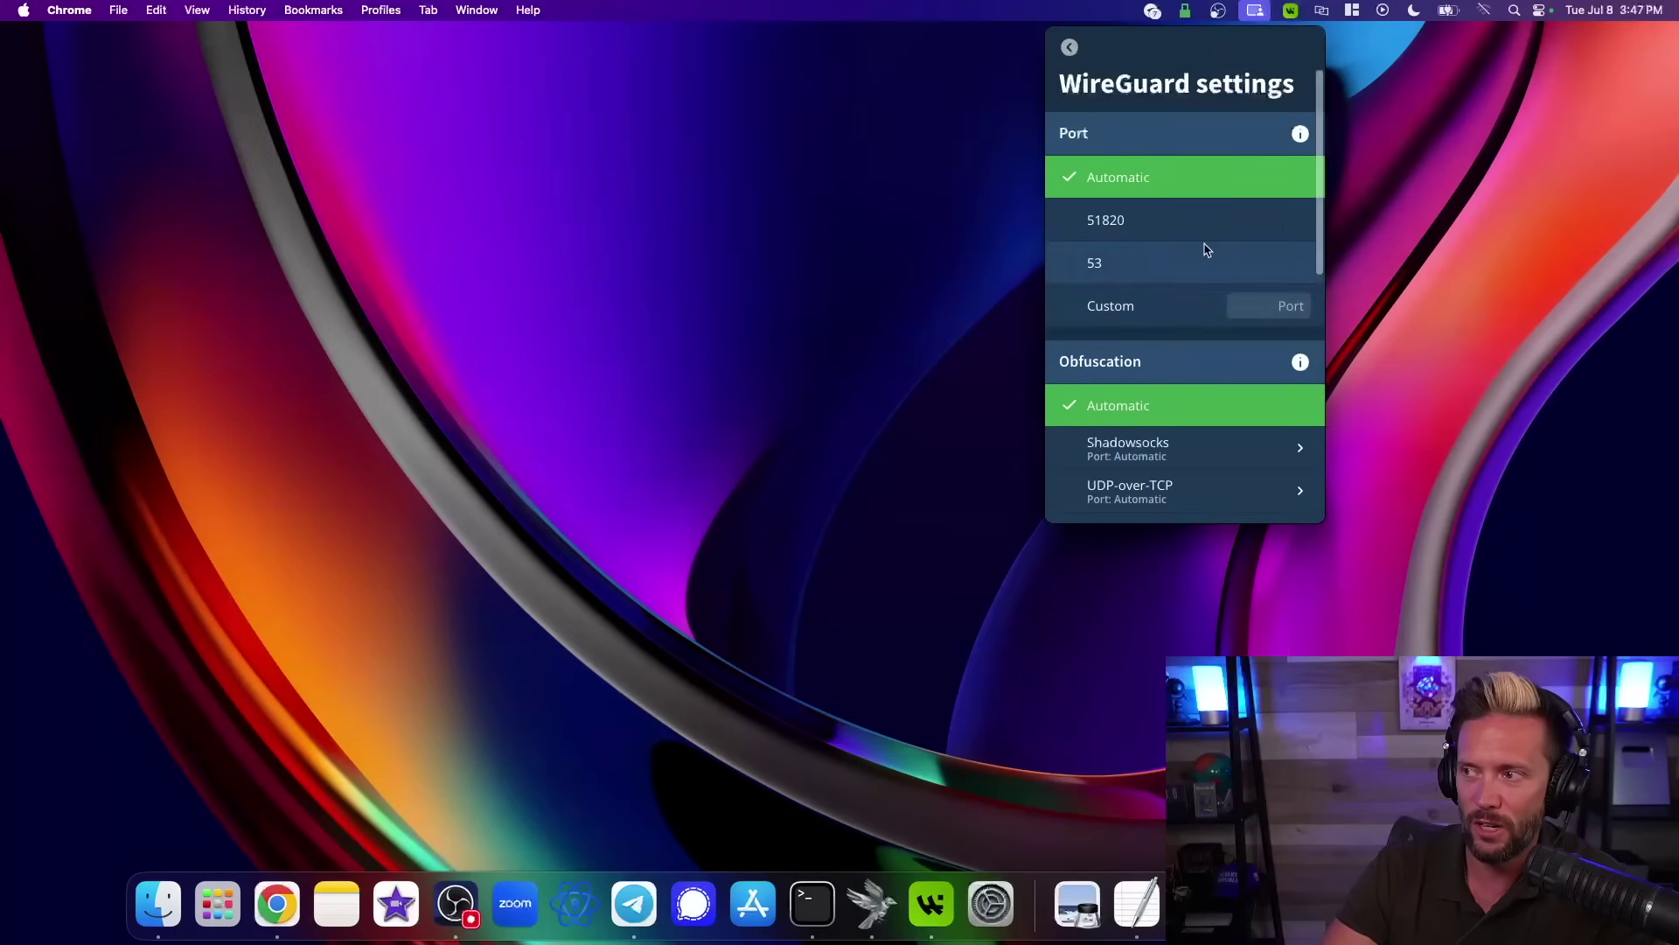
left_click(1069, 47)
scroll(1263, 281, "down", 1)
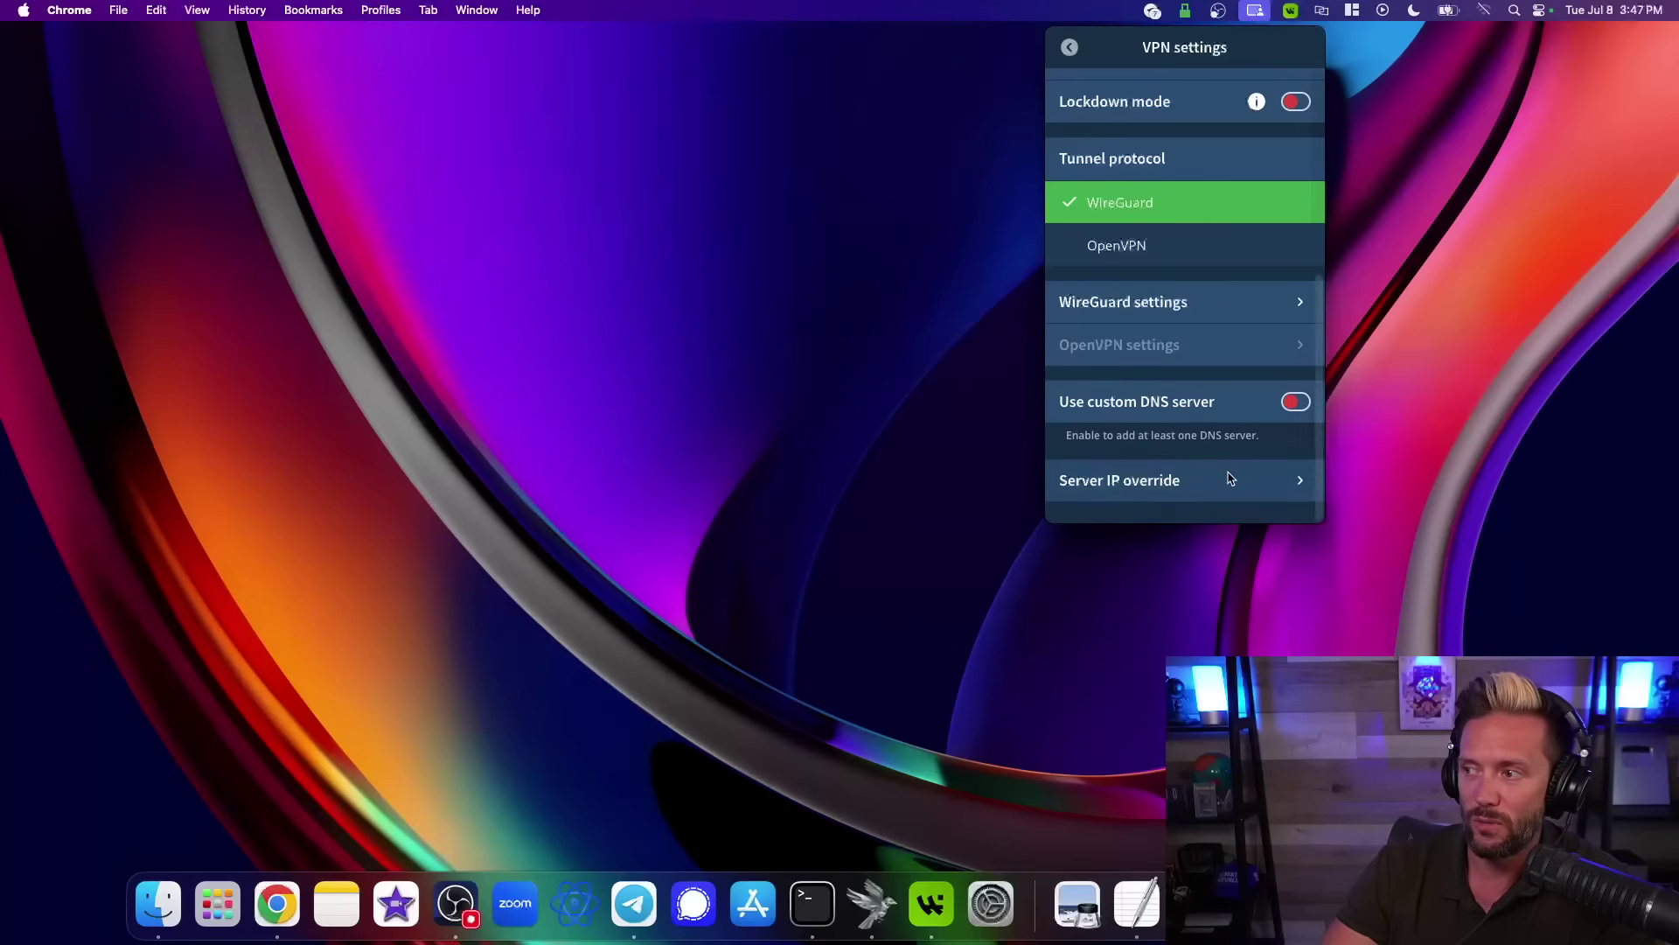
scroll(1175, 366, "up", 5)
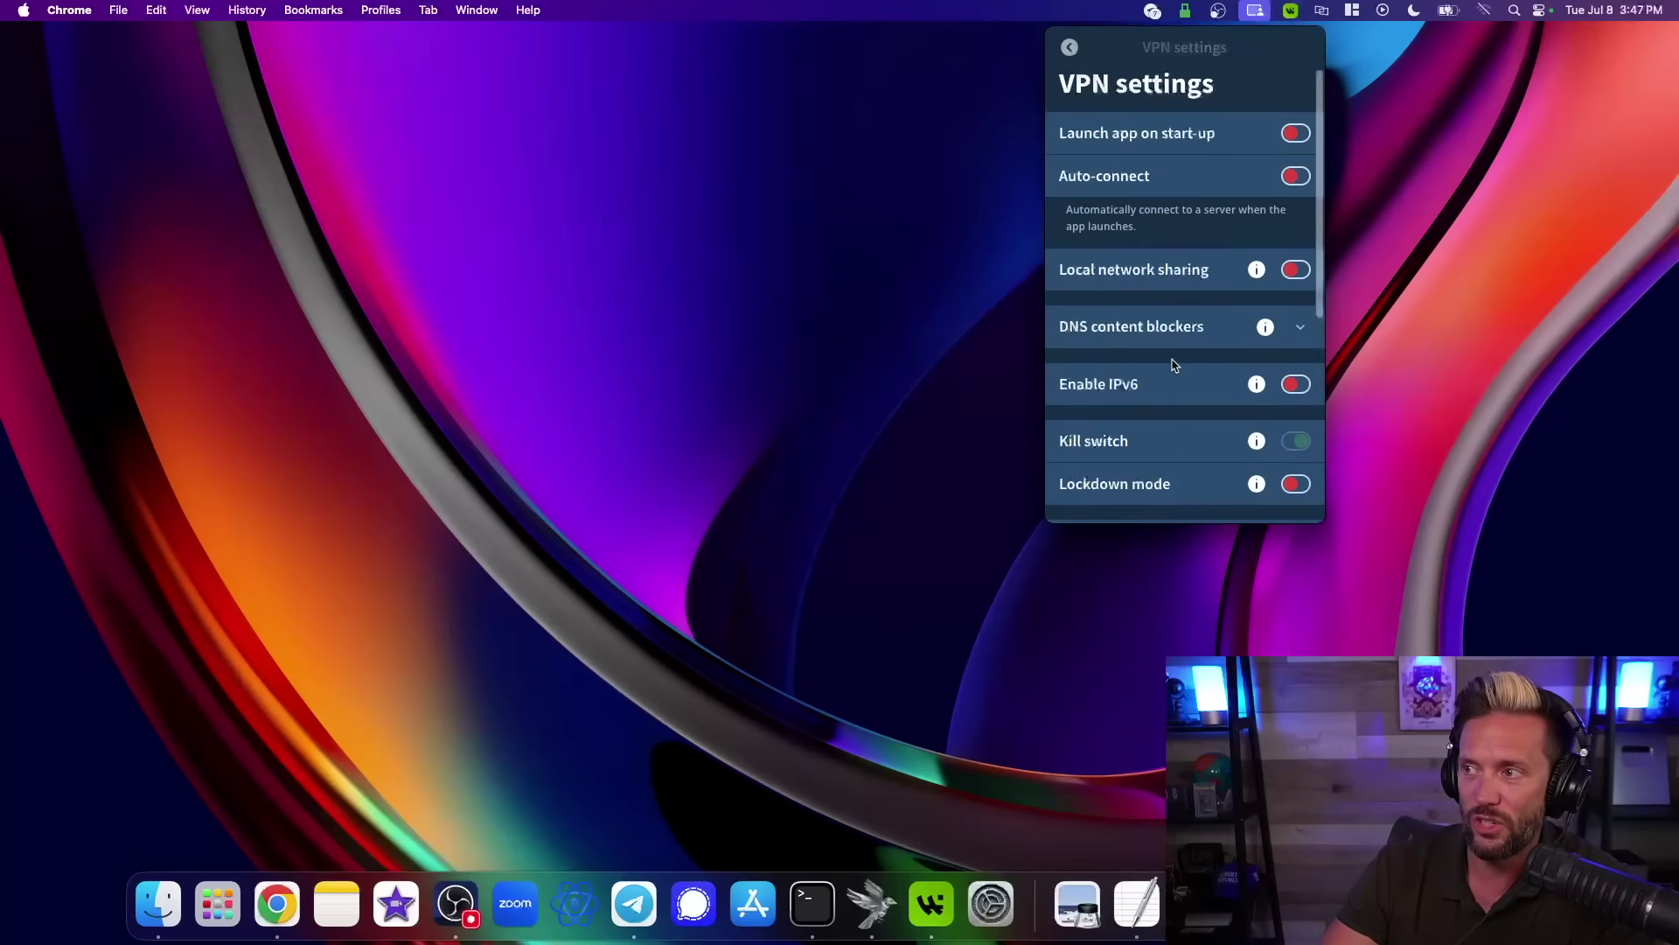
left_click(1069, 47)
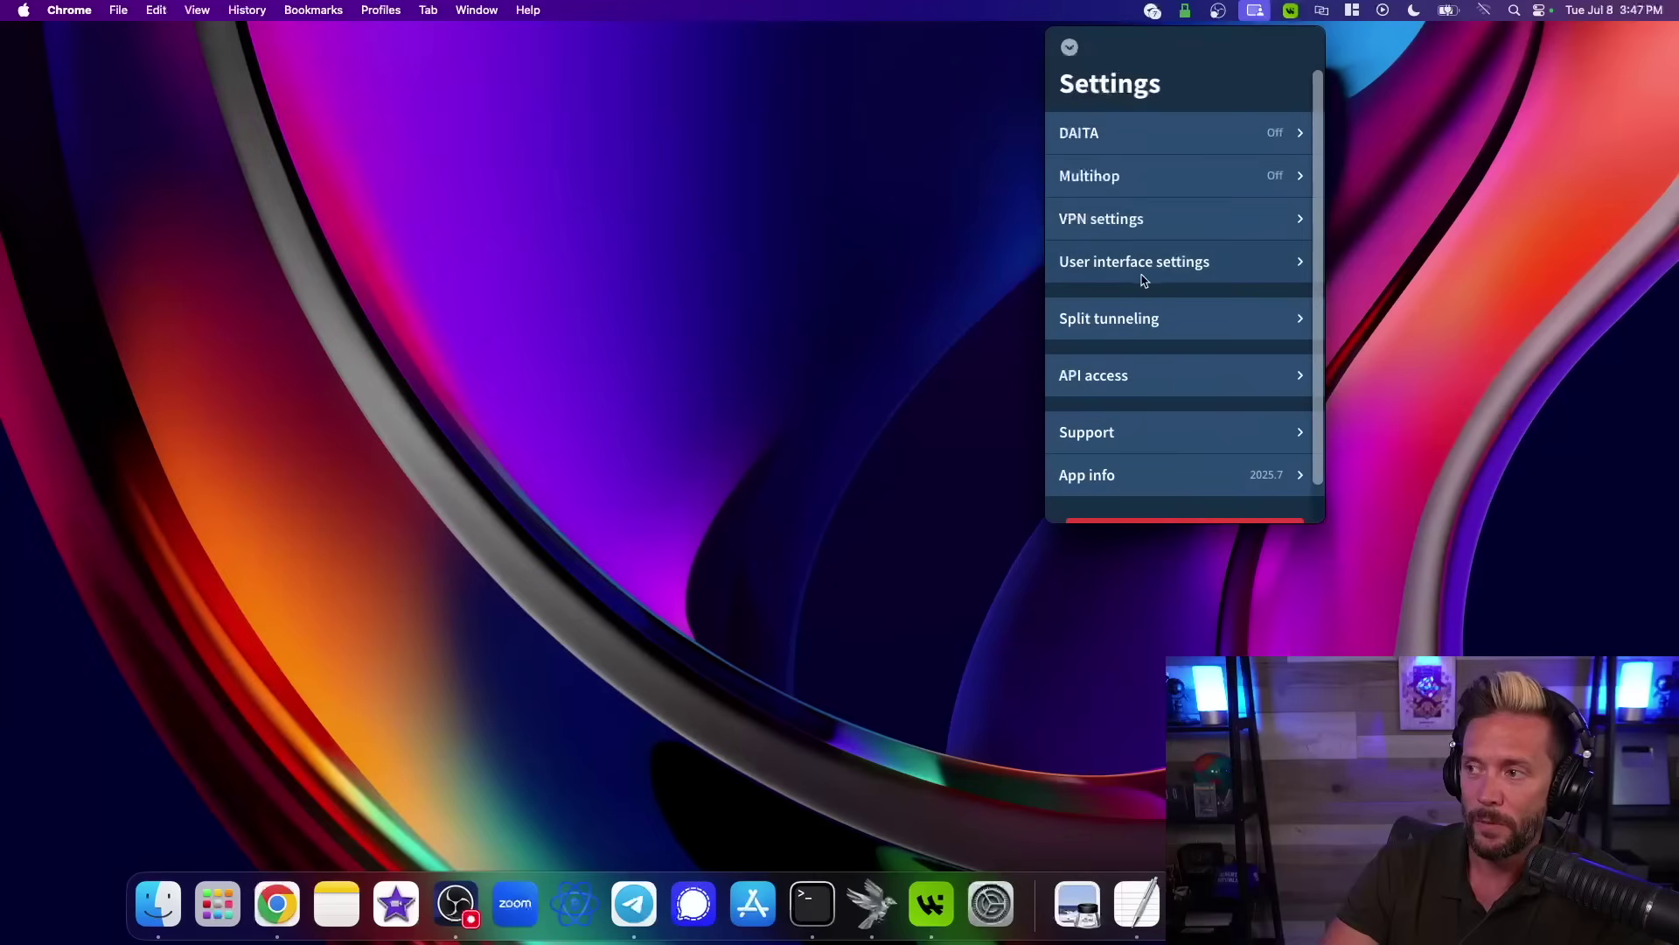
Try the monochromatic tray icon in the user interface settings and switch it back off.
left_click(1201, 263)
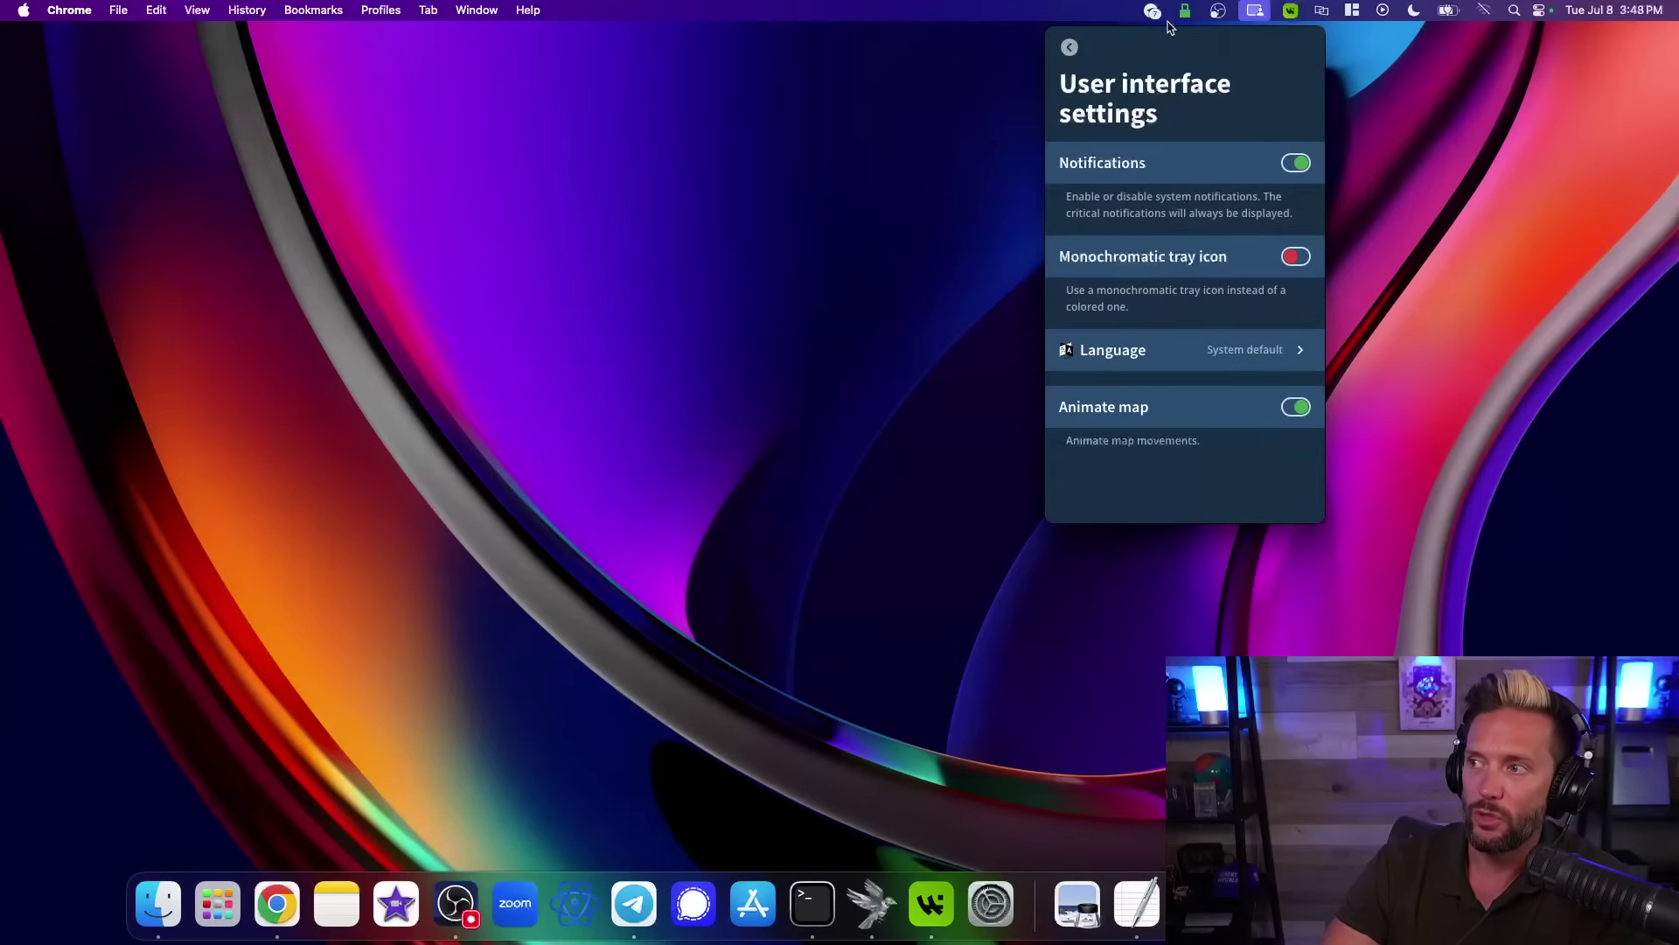
left_click(1295, 258)
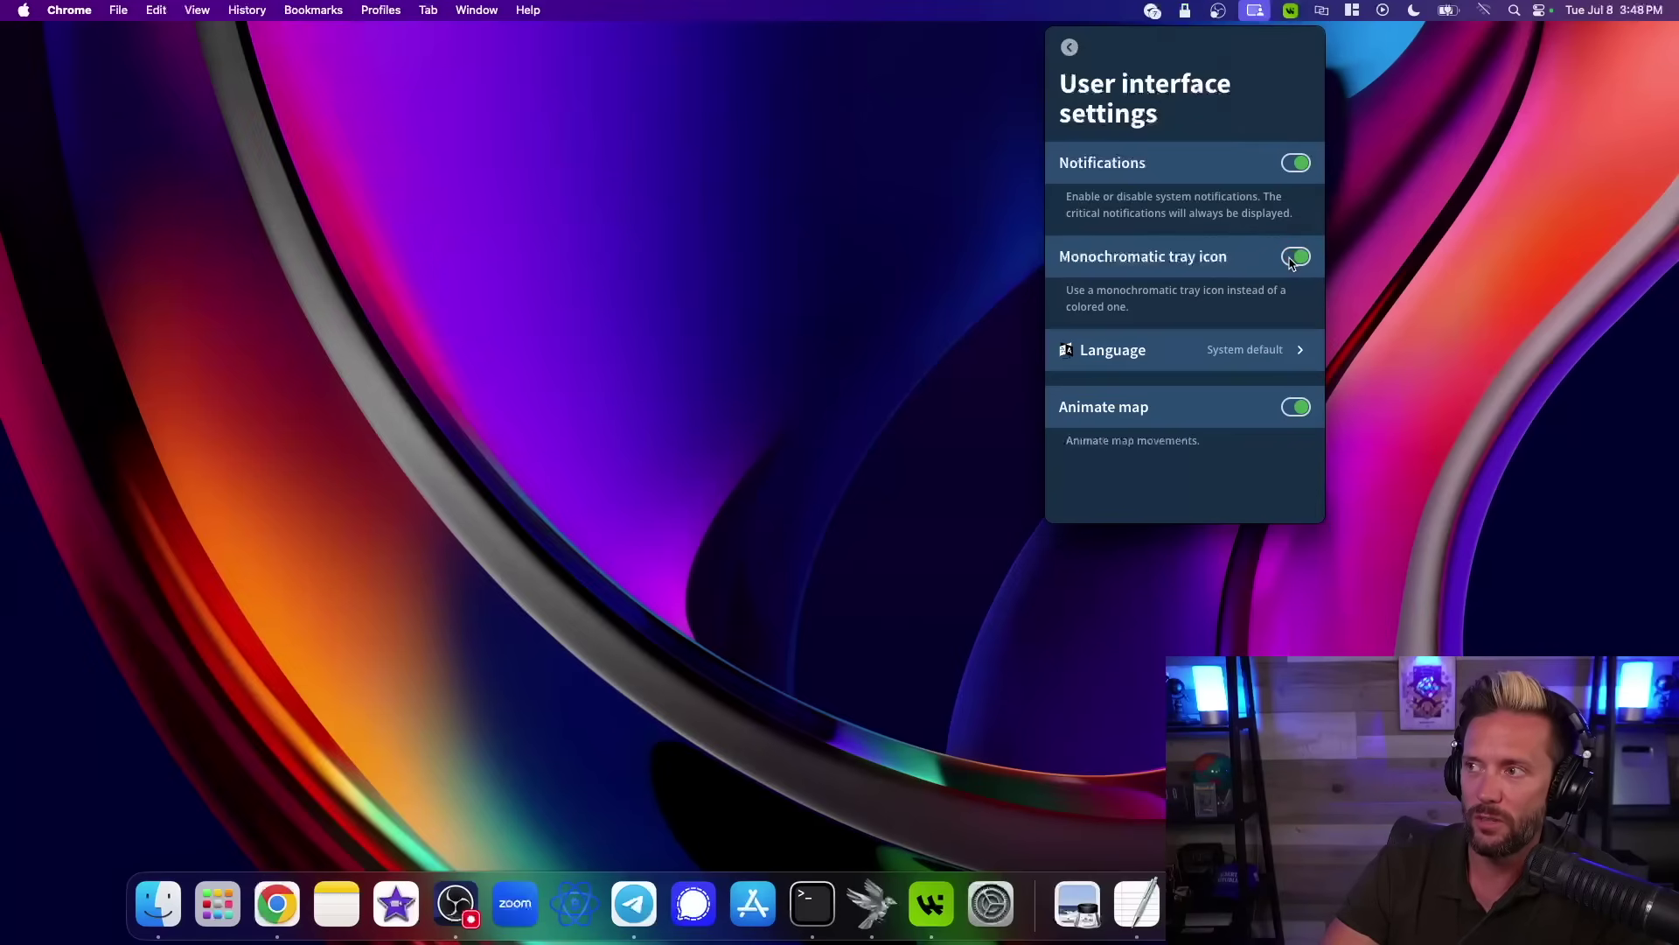
left_click(1297, 258)
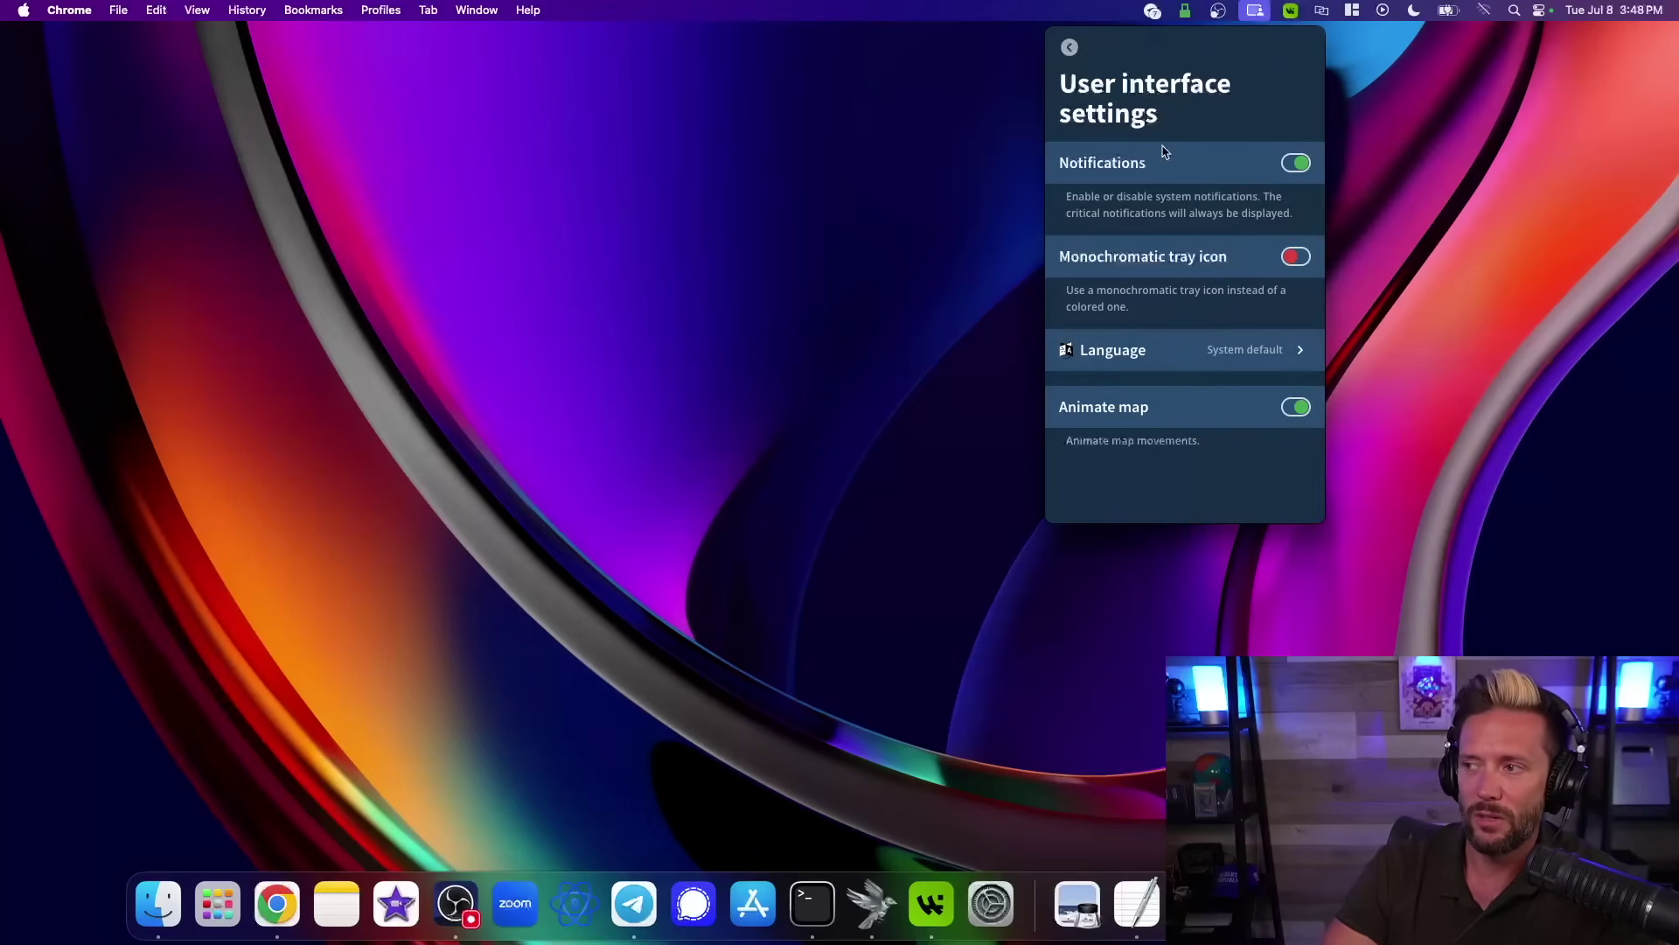
left_click(1069, 47)
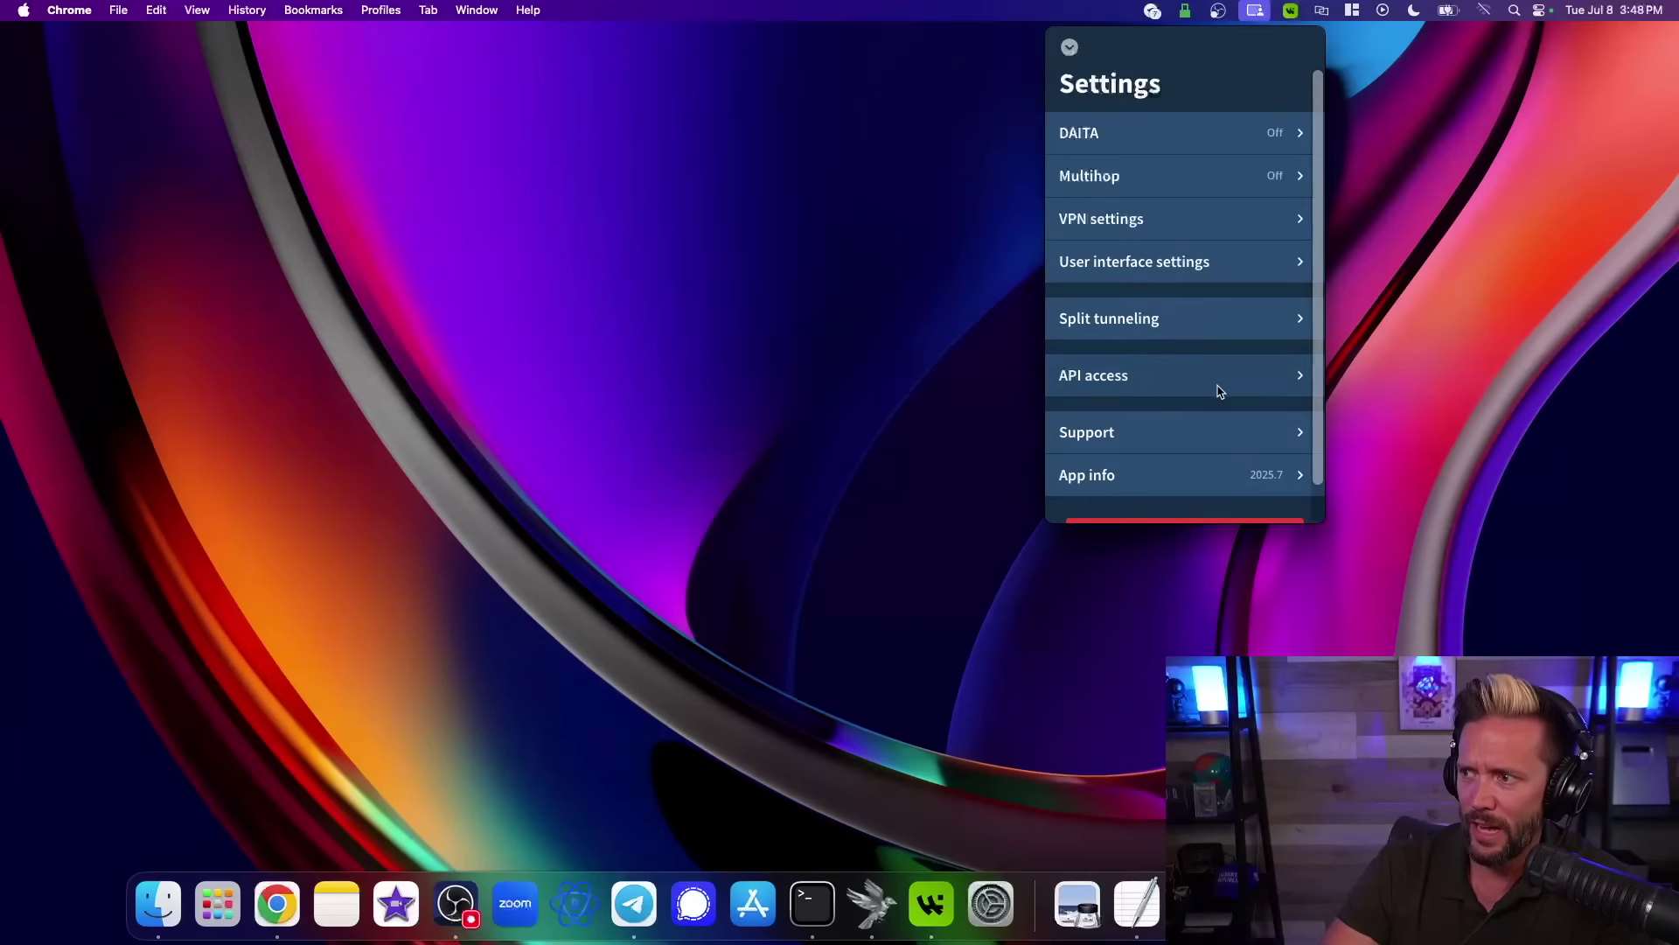
Review the Support and App info pages of the settings, and return to the VPN app's main view.
scroll(1220, 389, "down", 2)
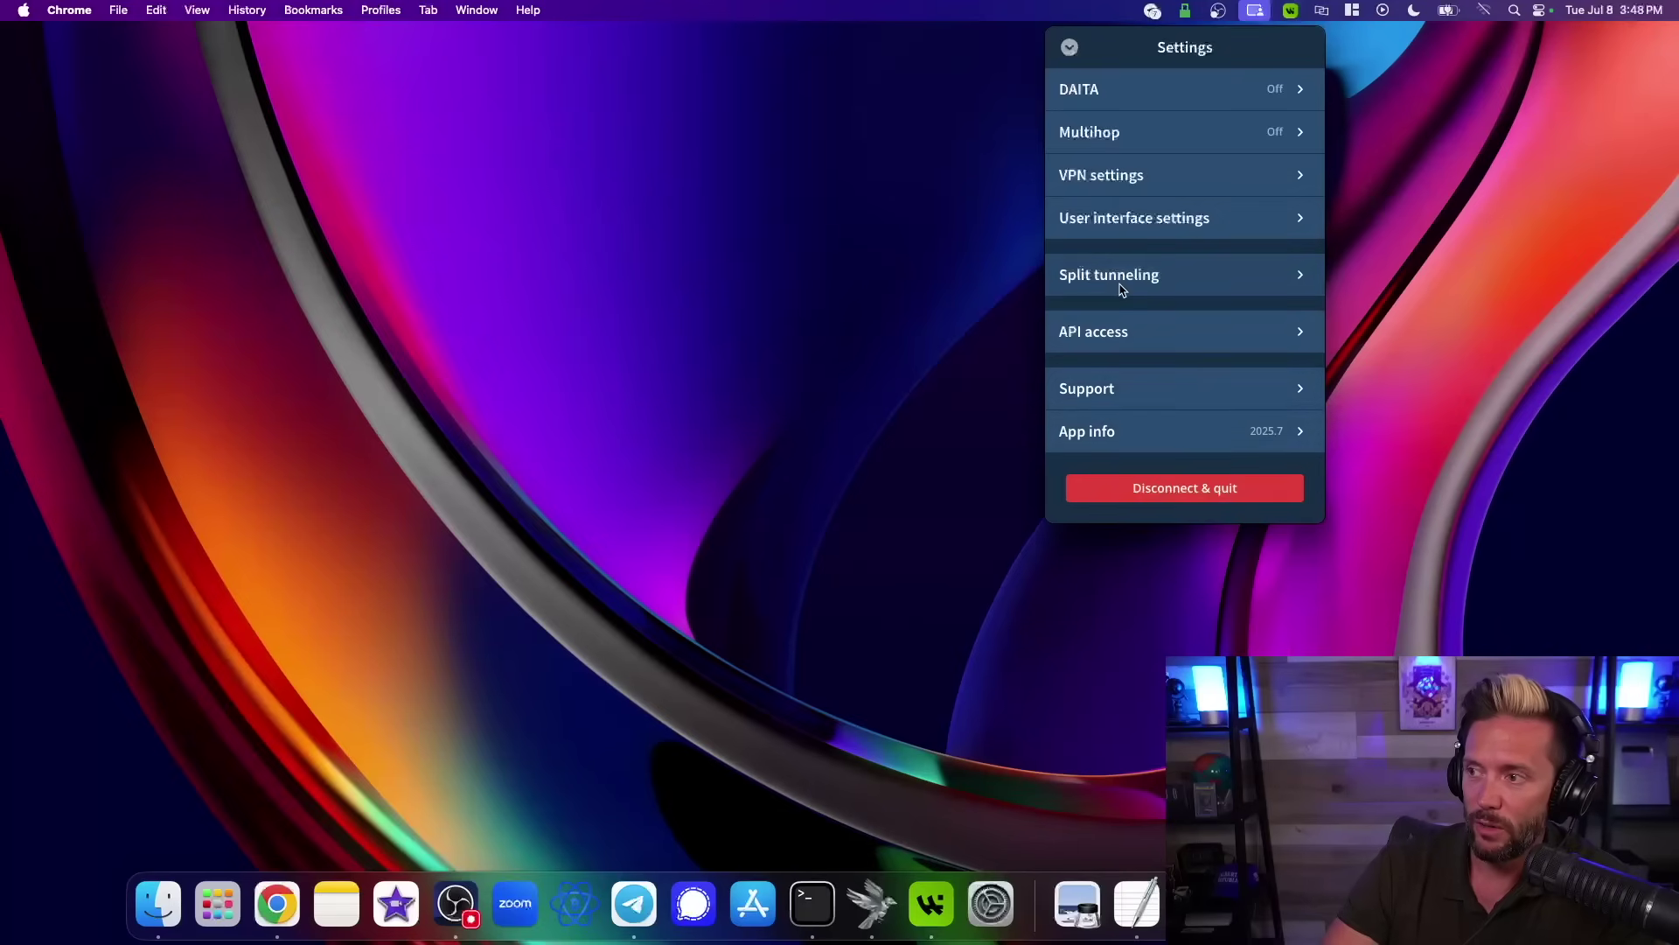
left_click(1161, 395)
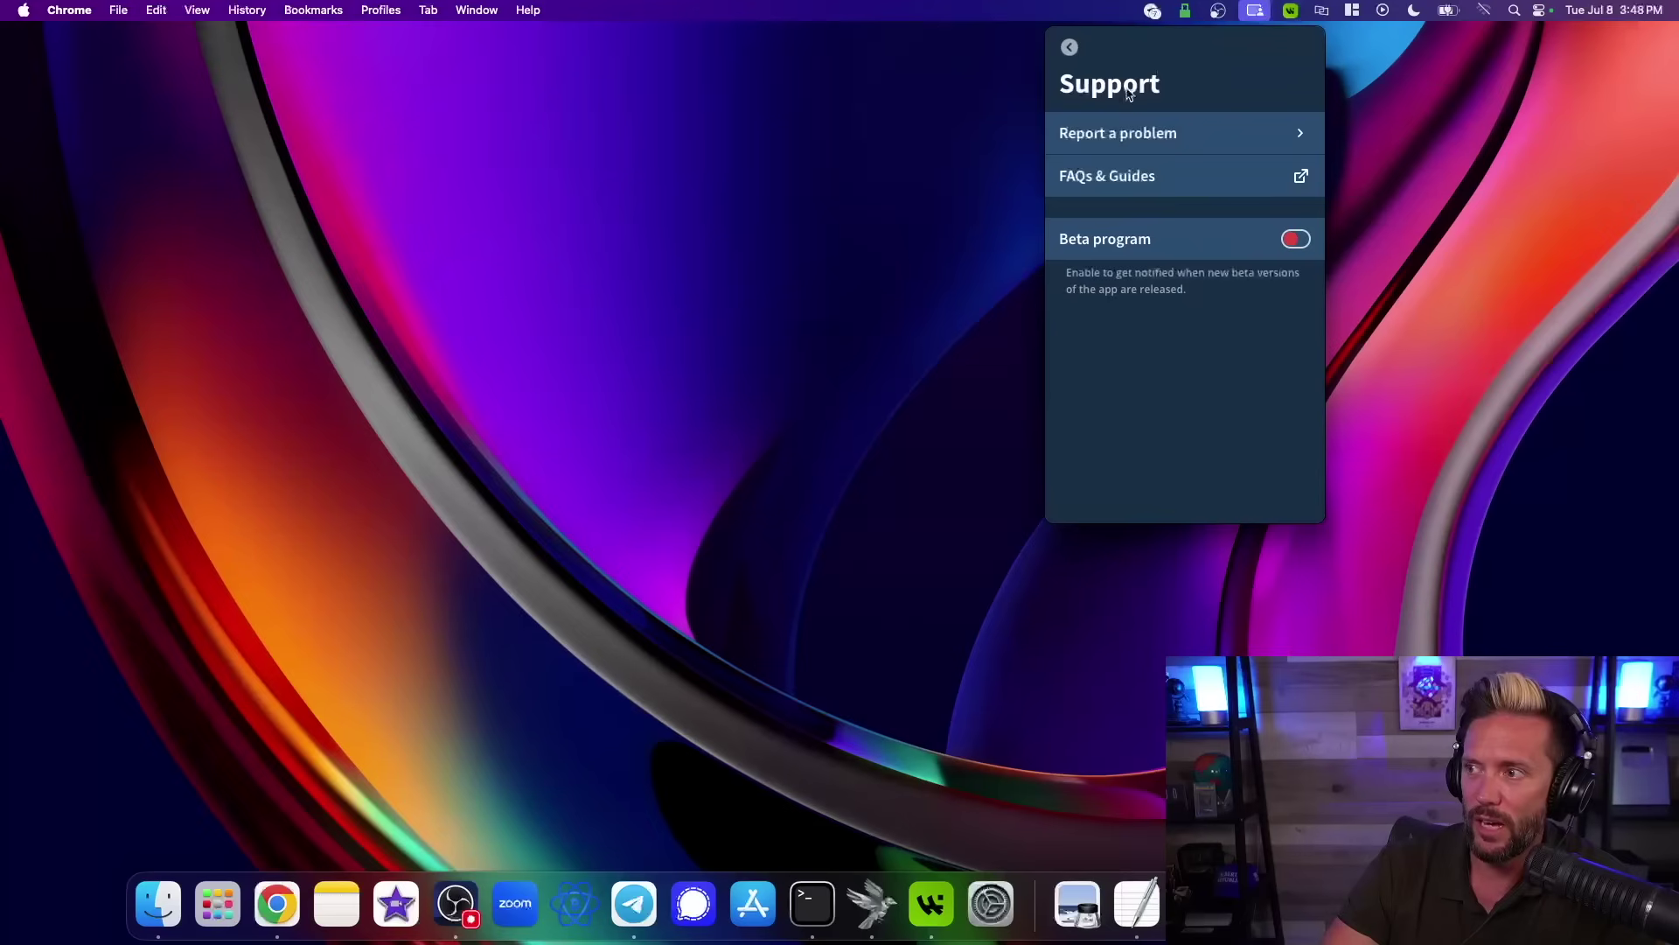
left_click(1069, 51)
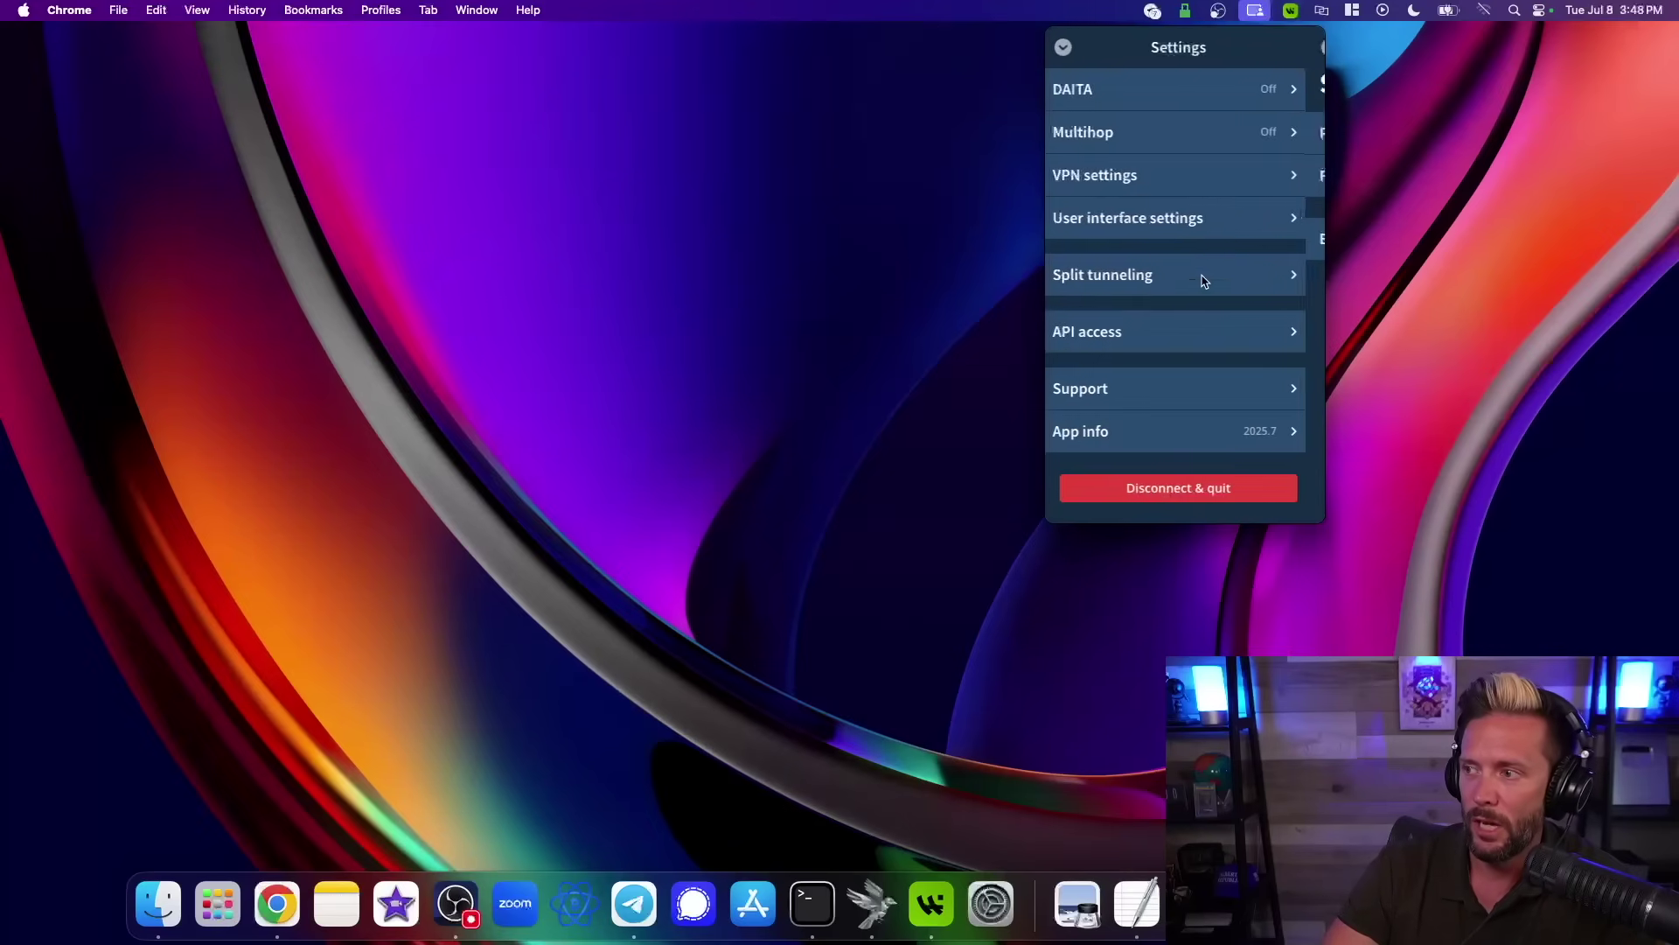
left_click(1152, 432)
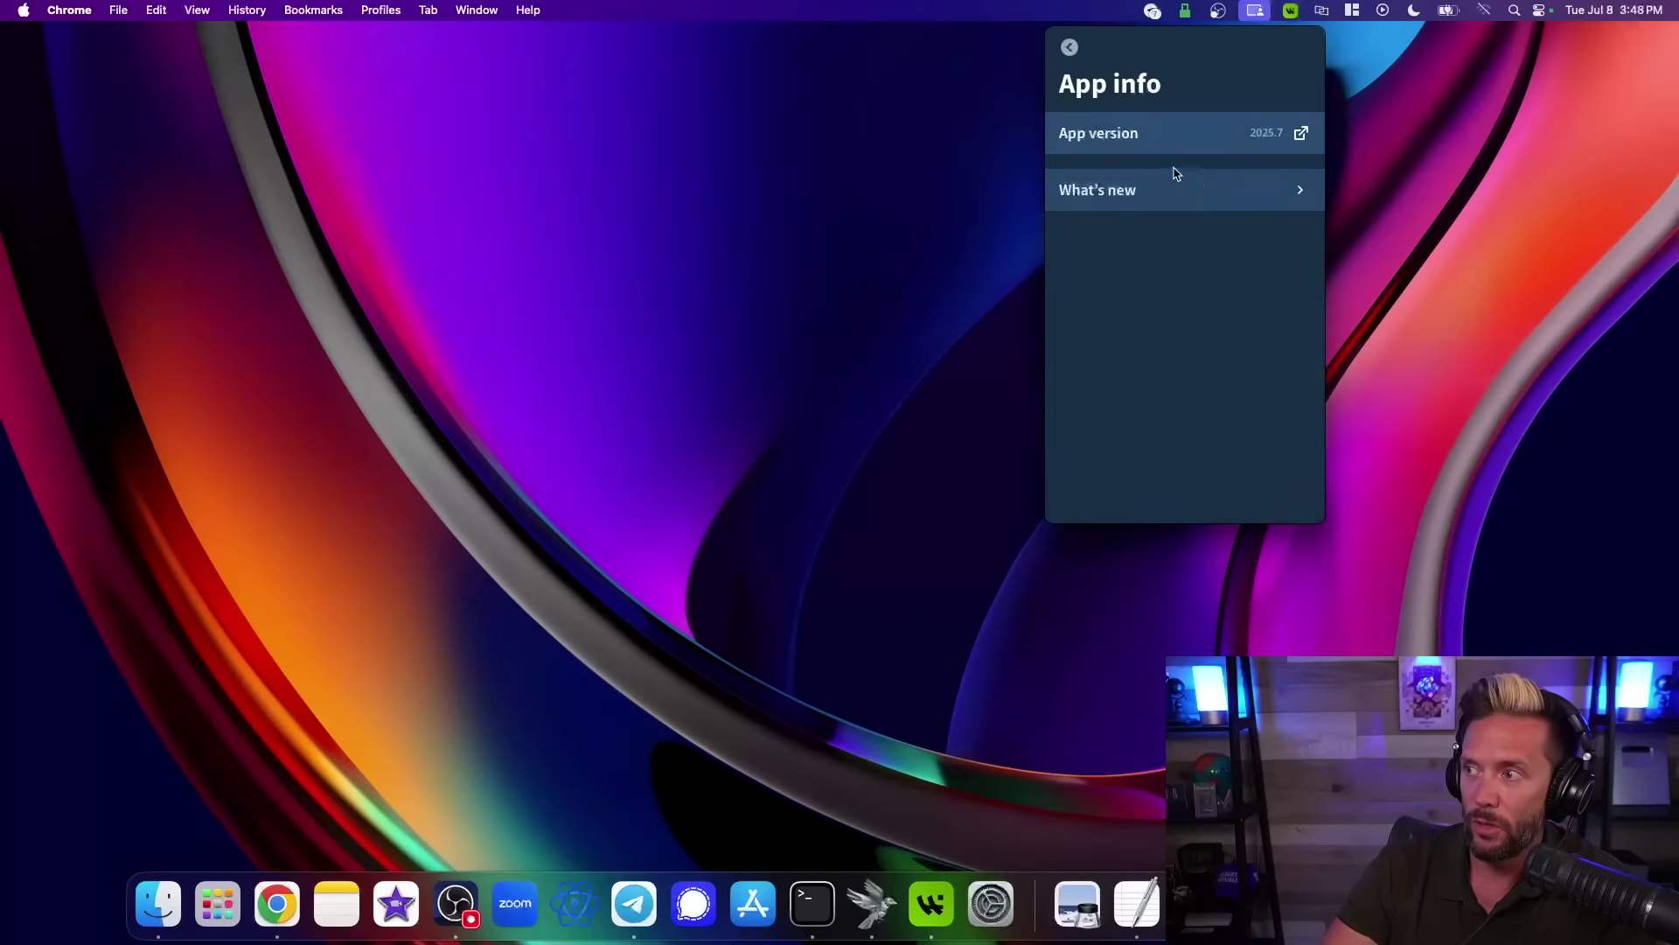
left_click(1068, 47)
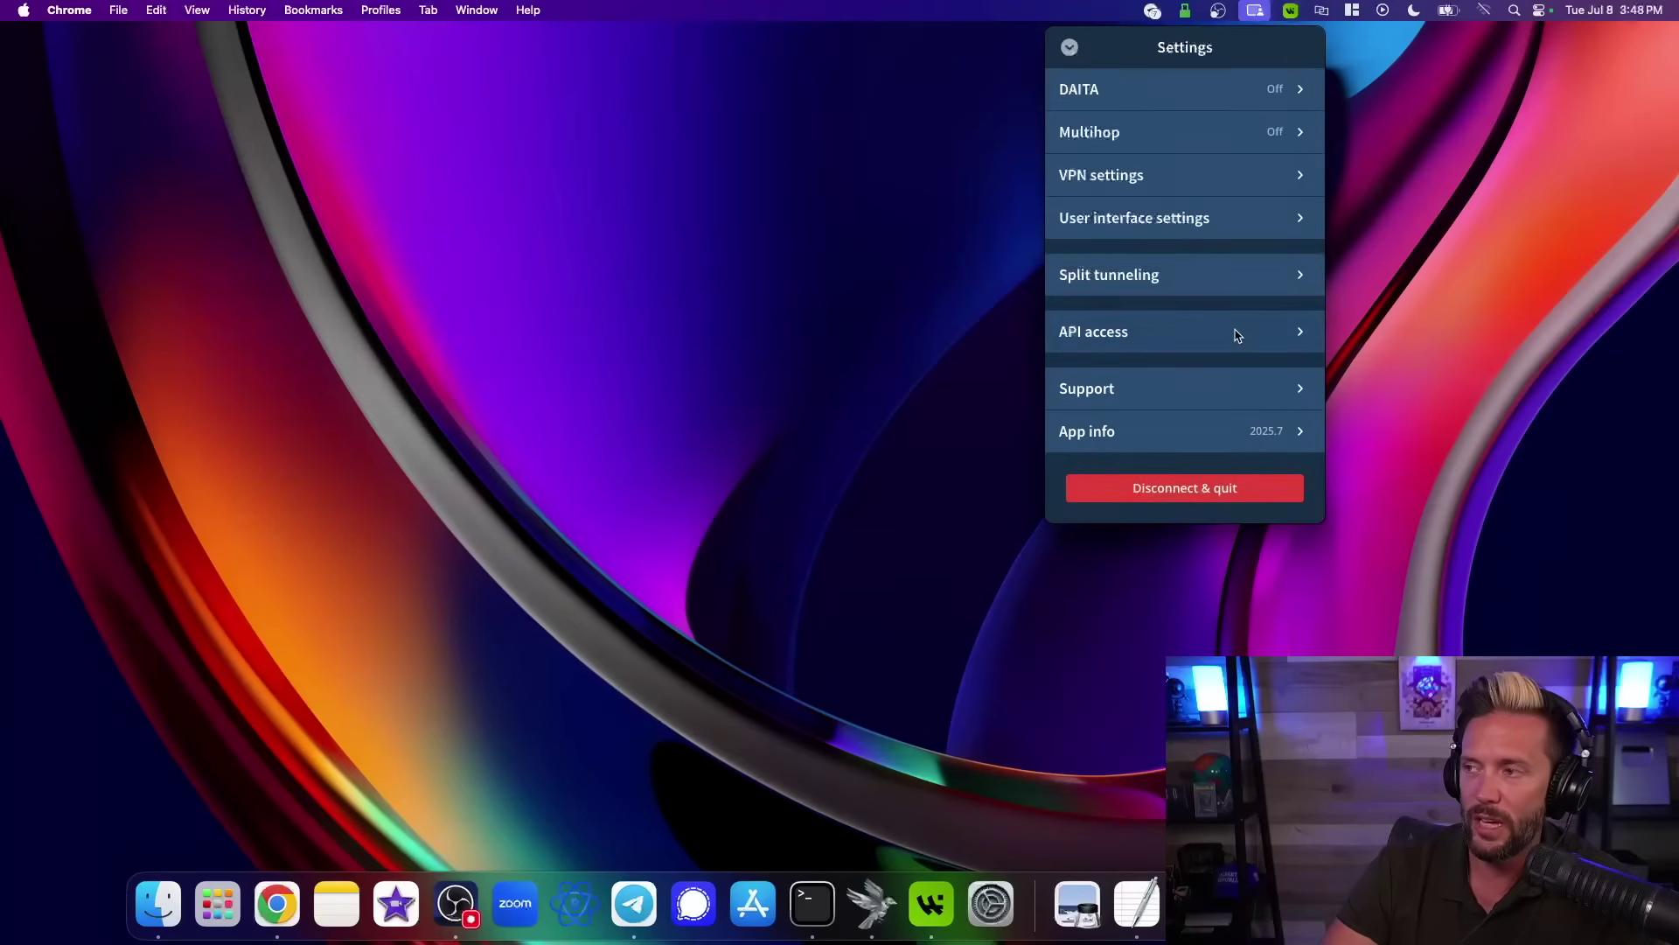
scroll(1270, 390, "up", 2)
left_click(1069, 47)
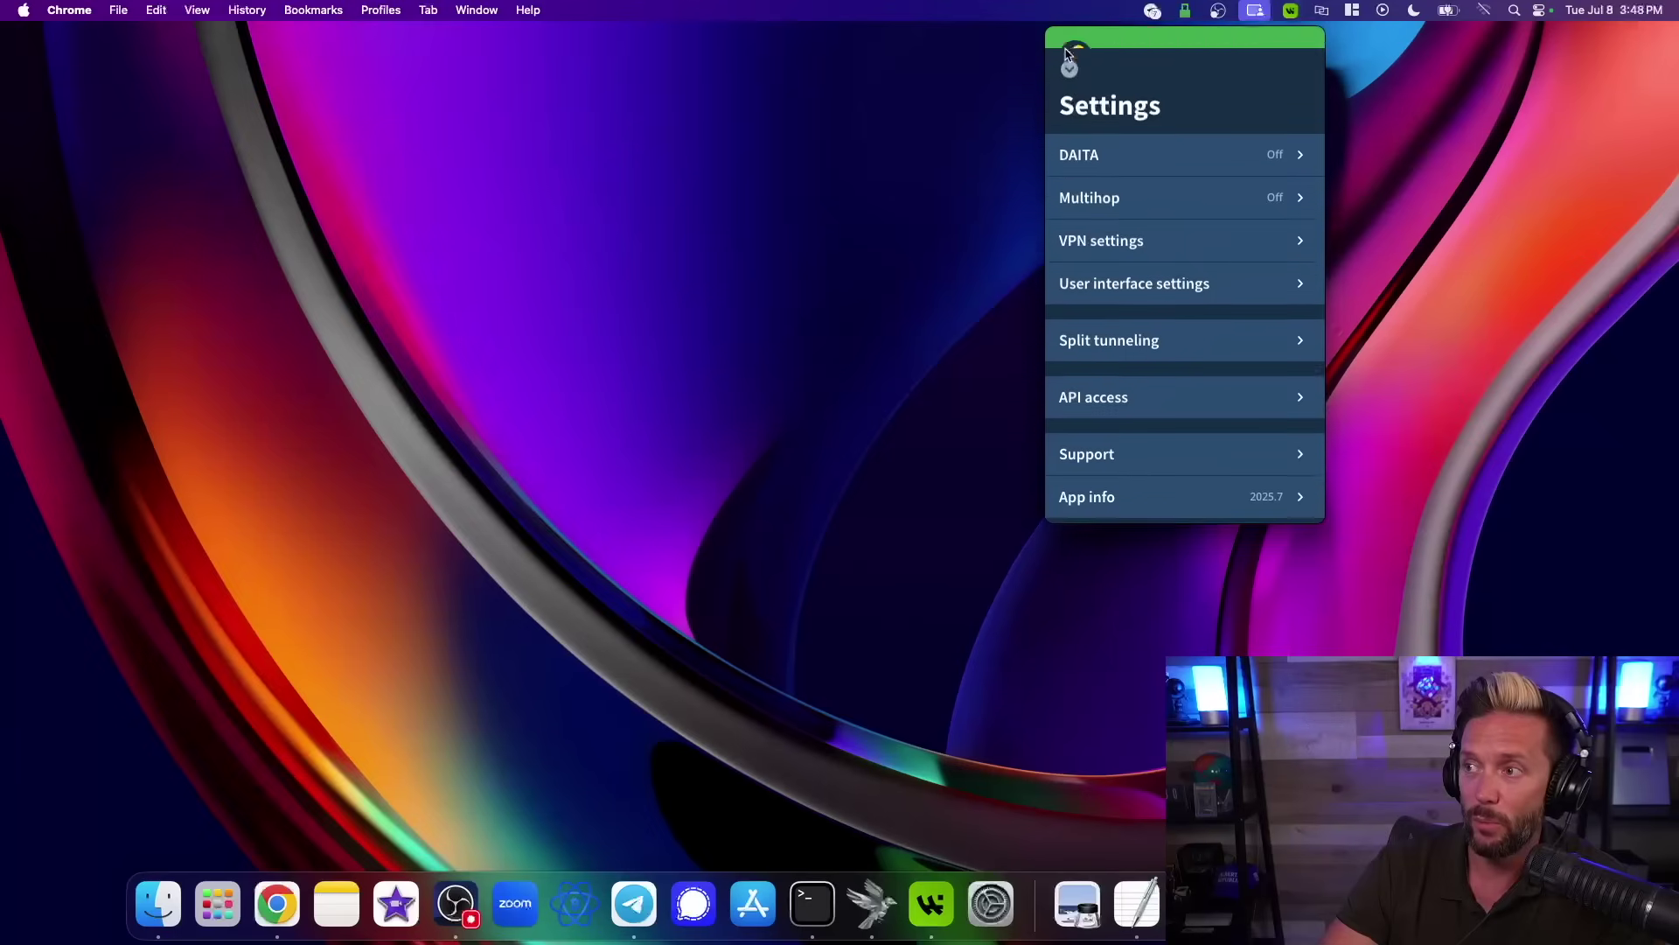